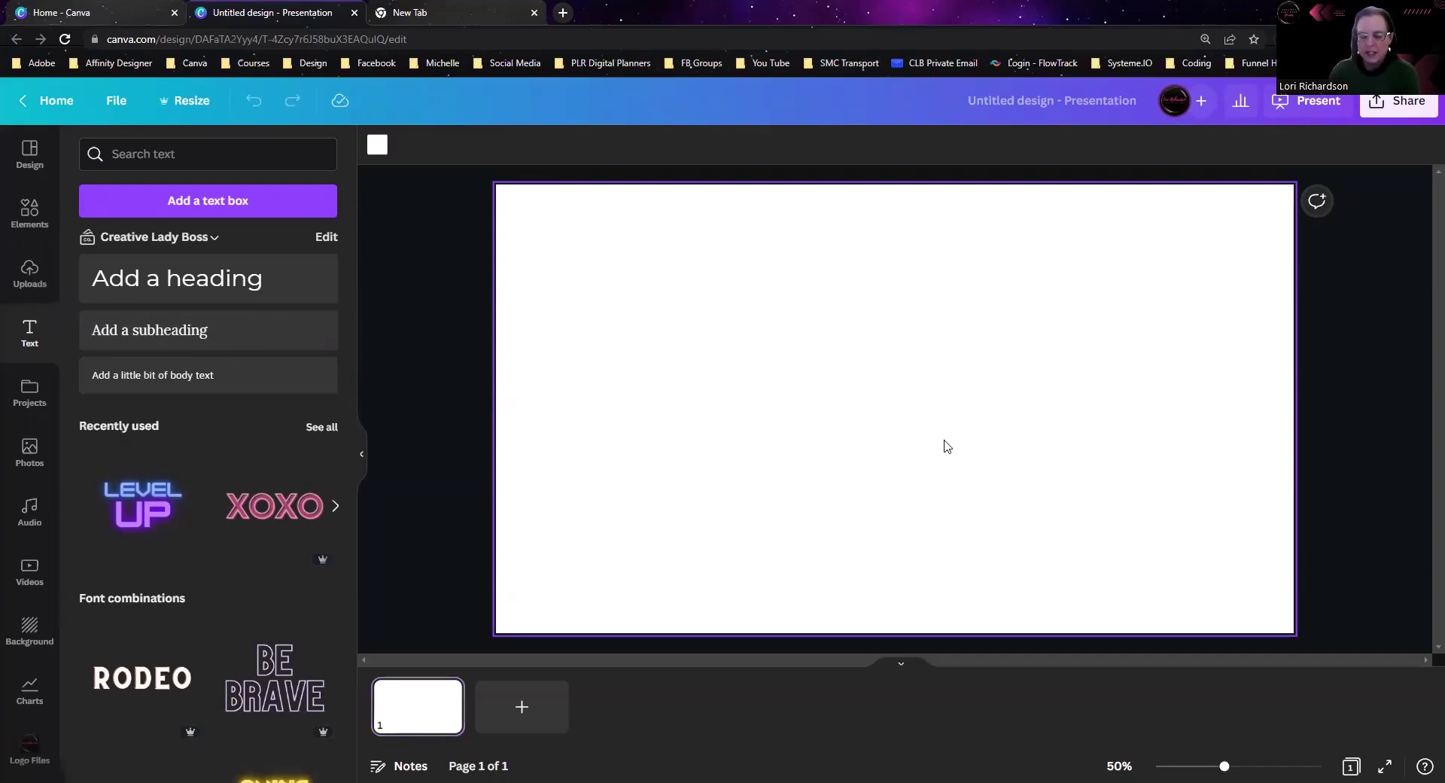
# Add a text box to the blank page, enlarge it, and enter "Happy Saturday" as its text.
pyautogui.press('t')
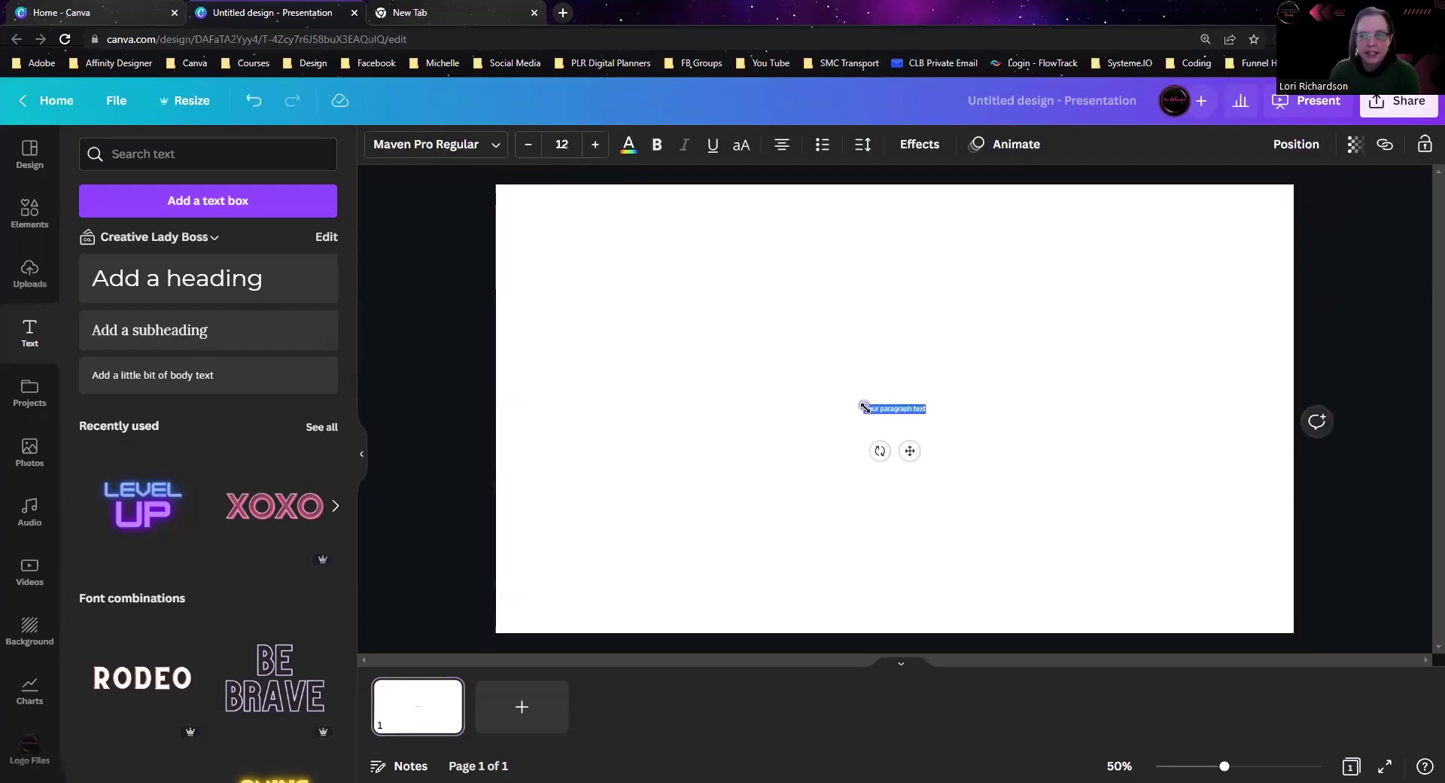
pyautogui.moveTo(861, 404); pyautogui.dragTo(684, 346)
pyautogui.write('Happy Satur')
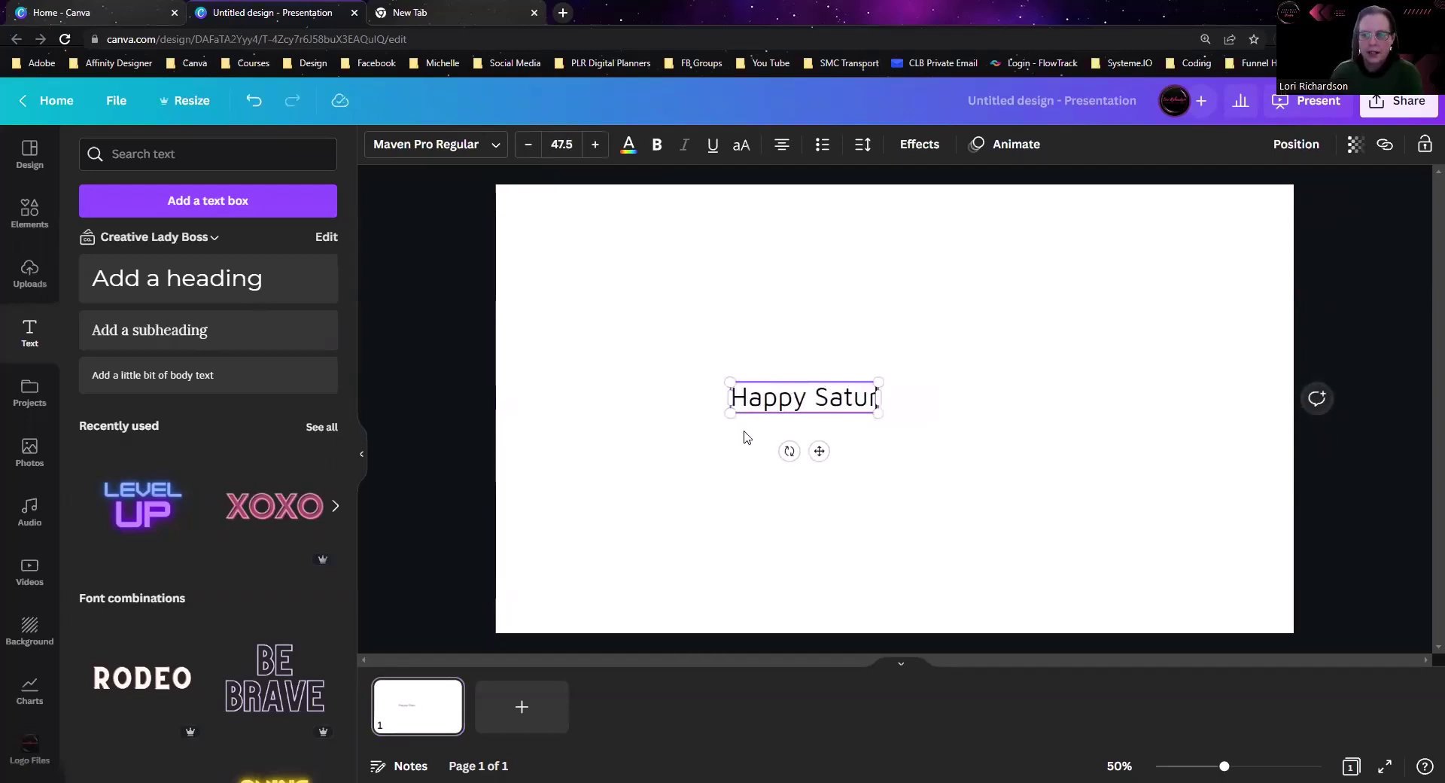
pyautogui.write('day')
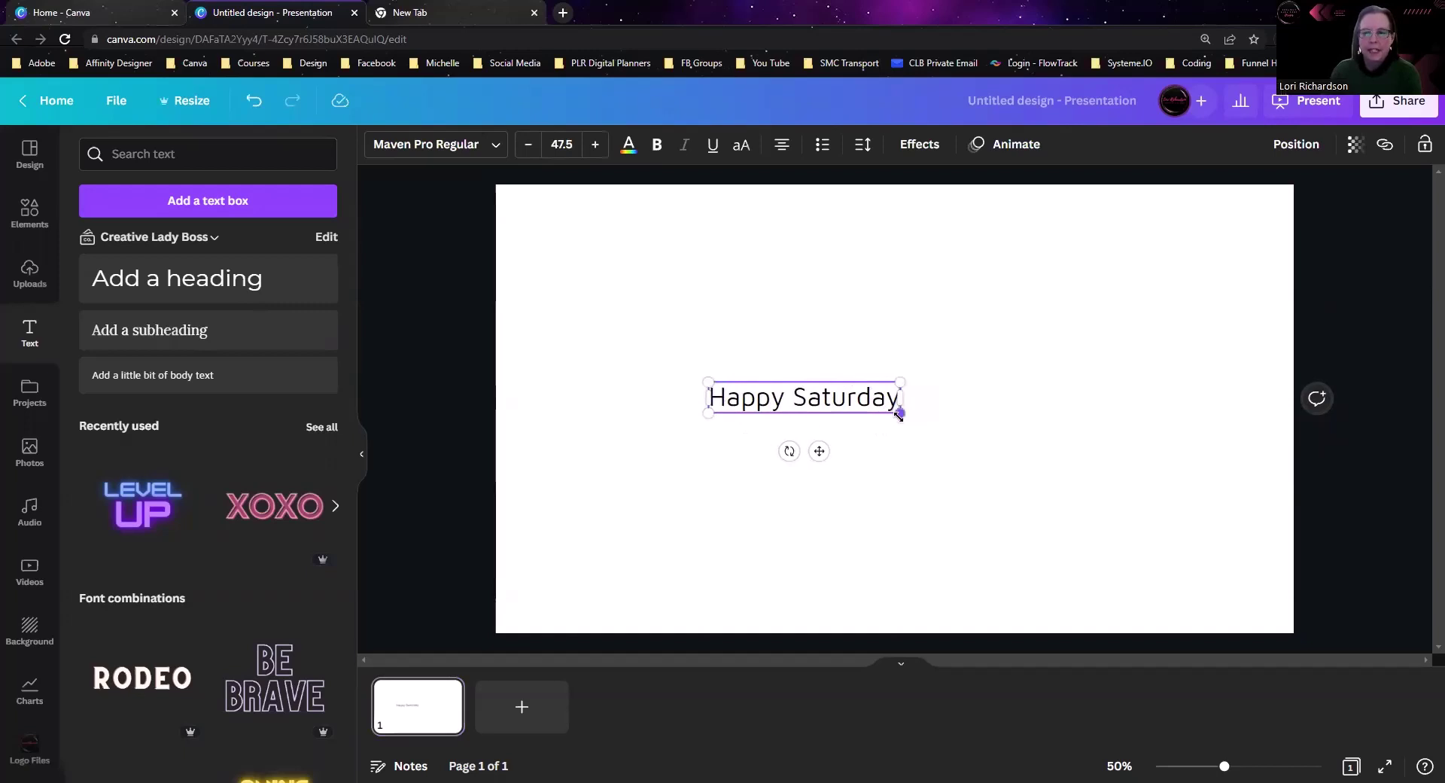
# Enlarge the "Happy Saturday" text and adjust its font size to 86.
pyautogui.moveTo(901, 412); pyautogui.dragTo(1024, 489)
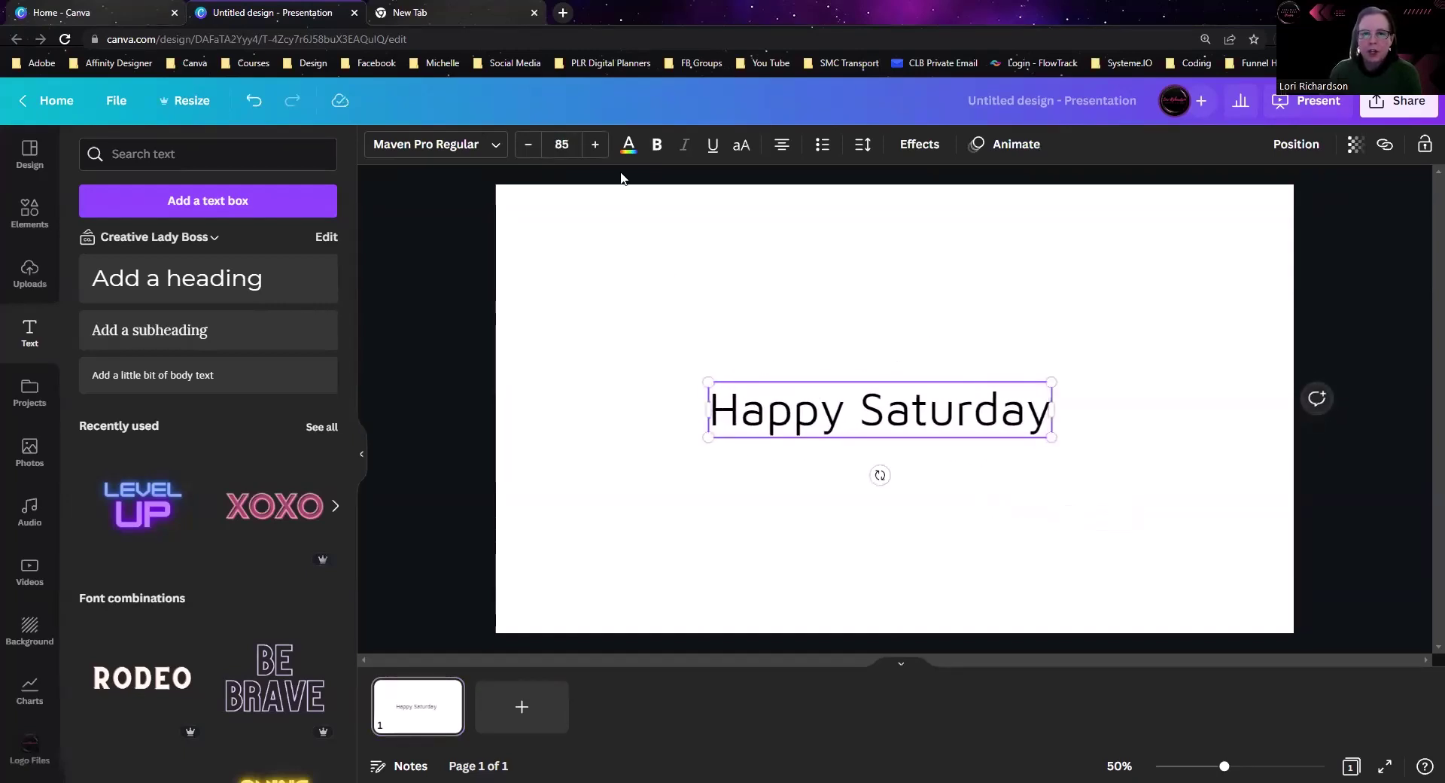
pyautogui.click(531, 151)
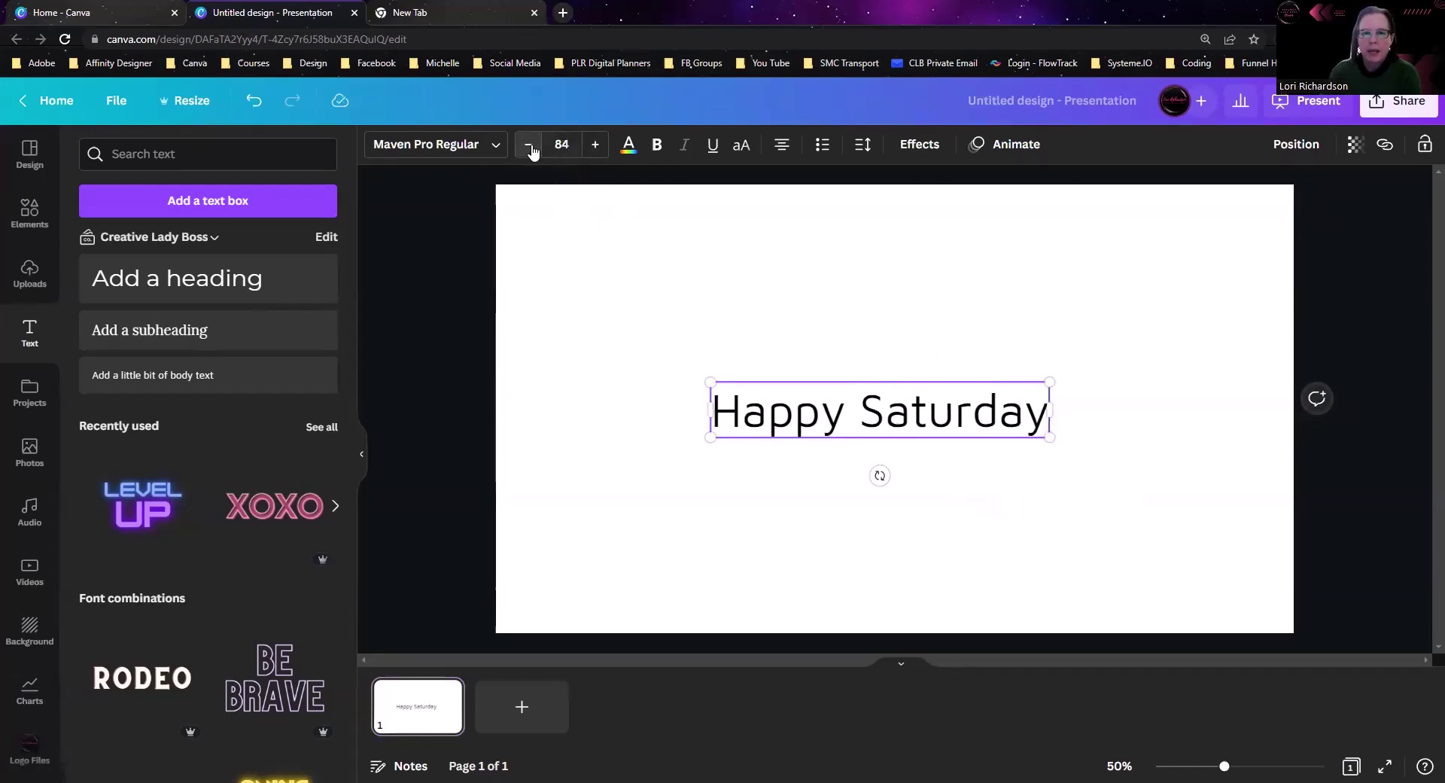
pyautogui.click(597, 150)
pyautogui.click(598, 150)
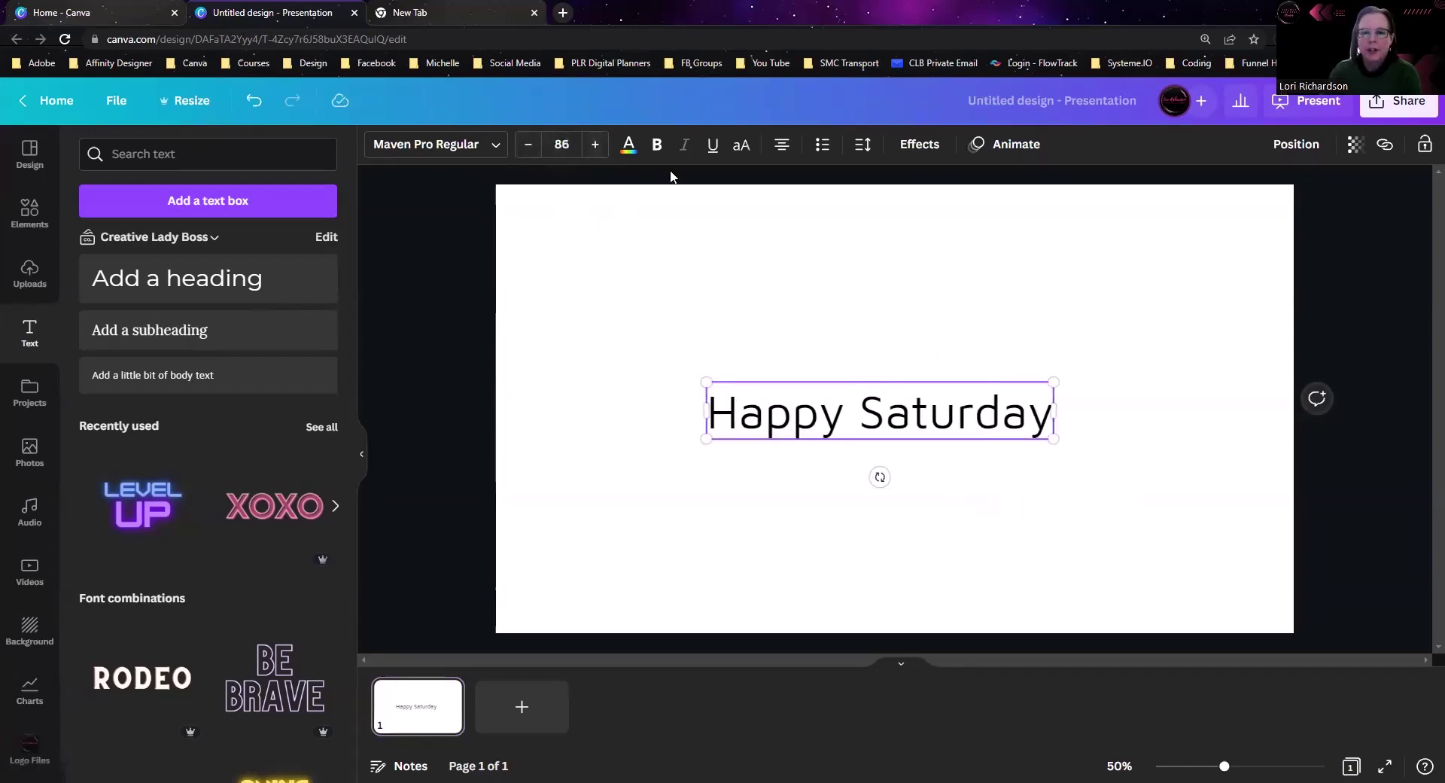
# Set the text's letter spacing to 130 and break it onto a second line before "Saturday".
pyautogui.click(861, 151)
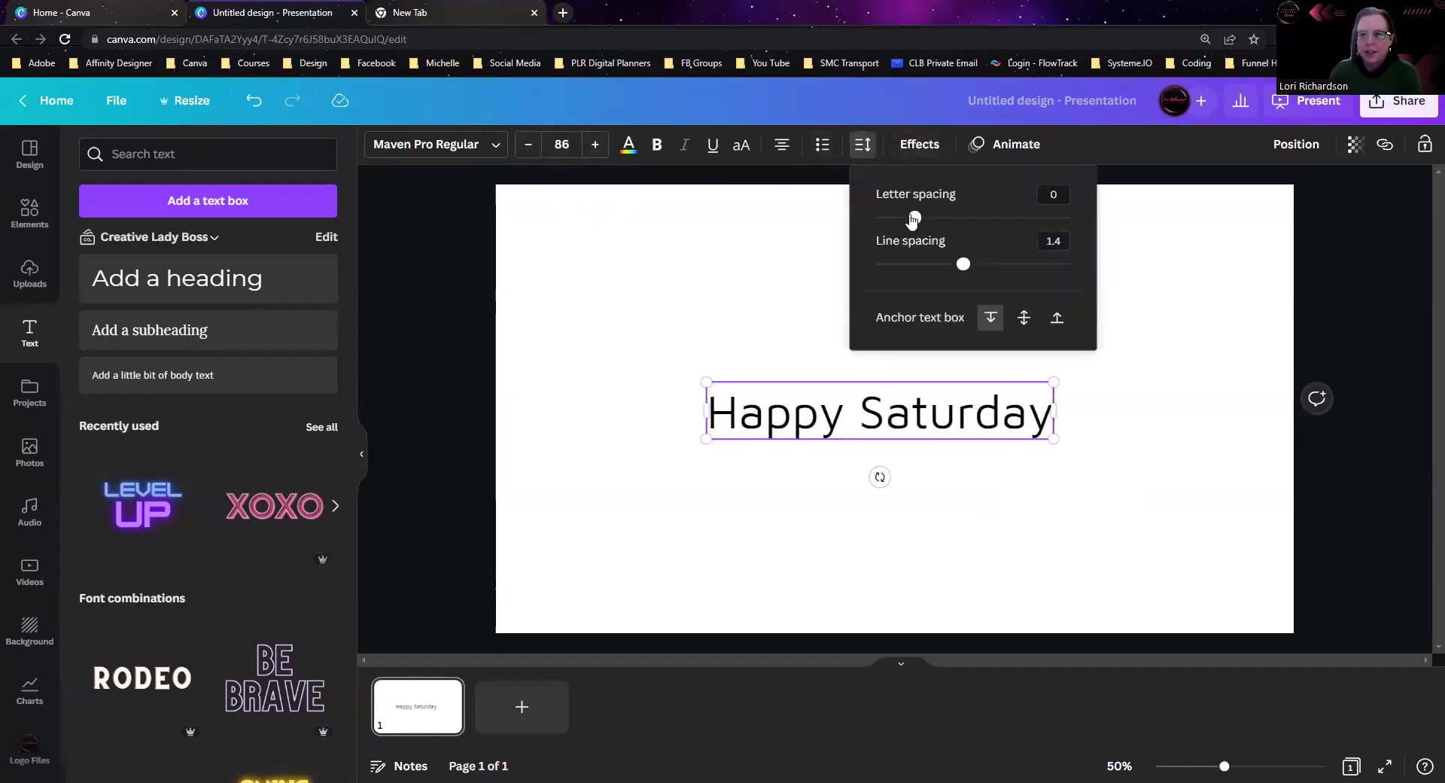
pyautogui.moveTo(917, 218); pyautogui.dragTo(941, 220)
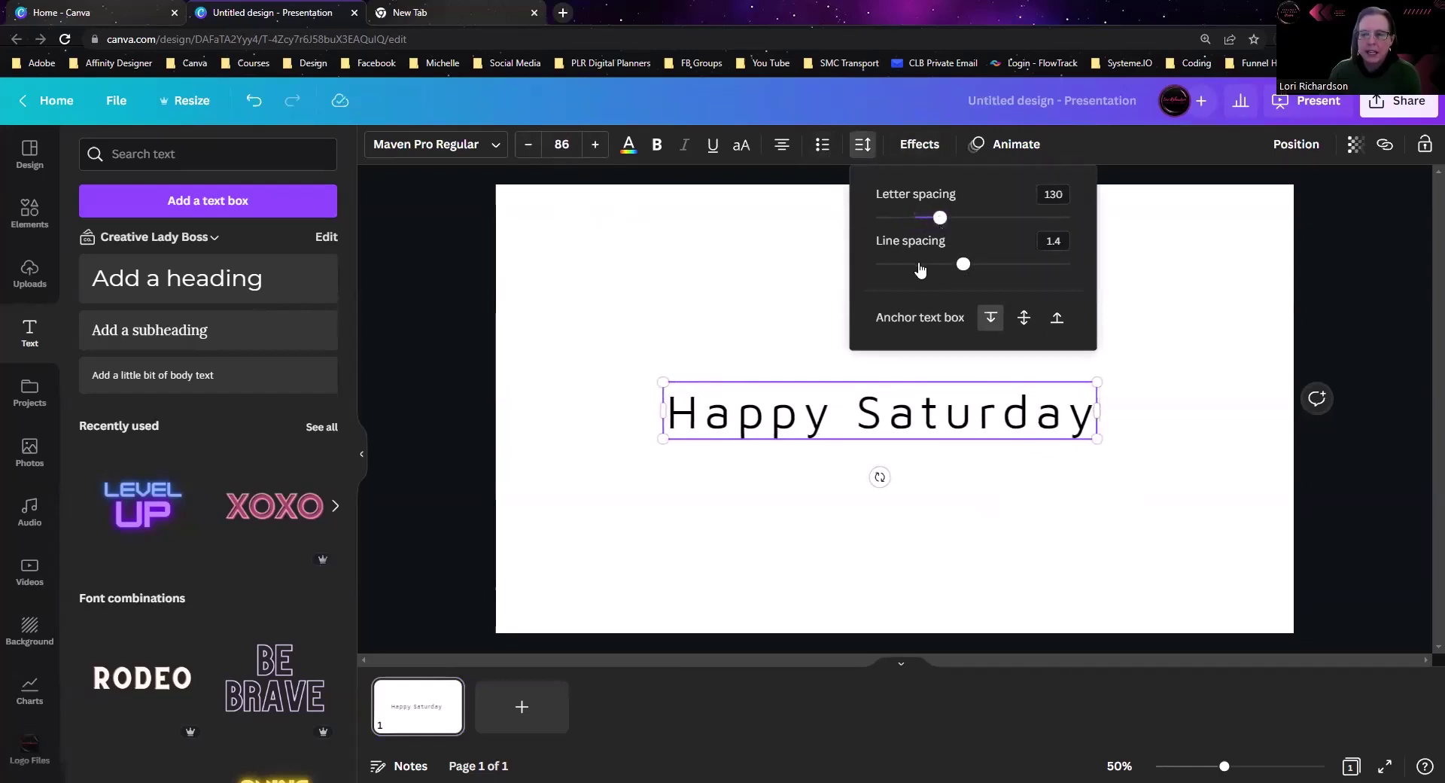
pyautogui.click(858, 420)
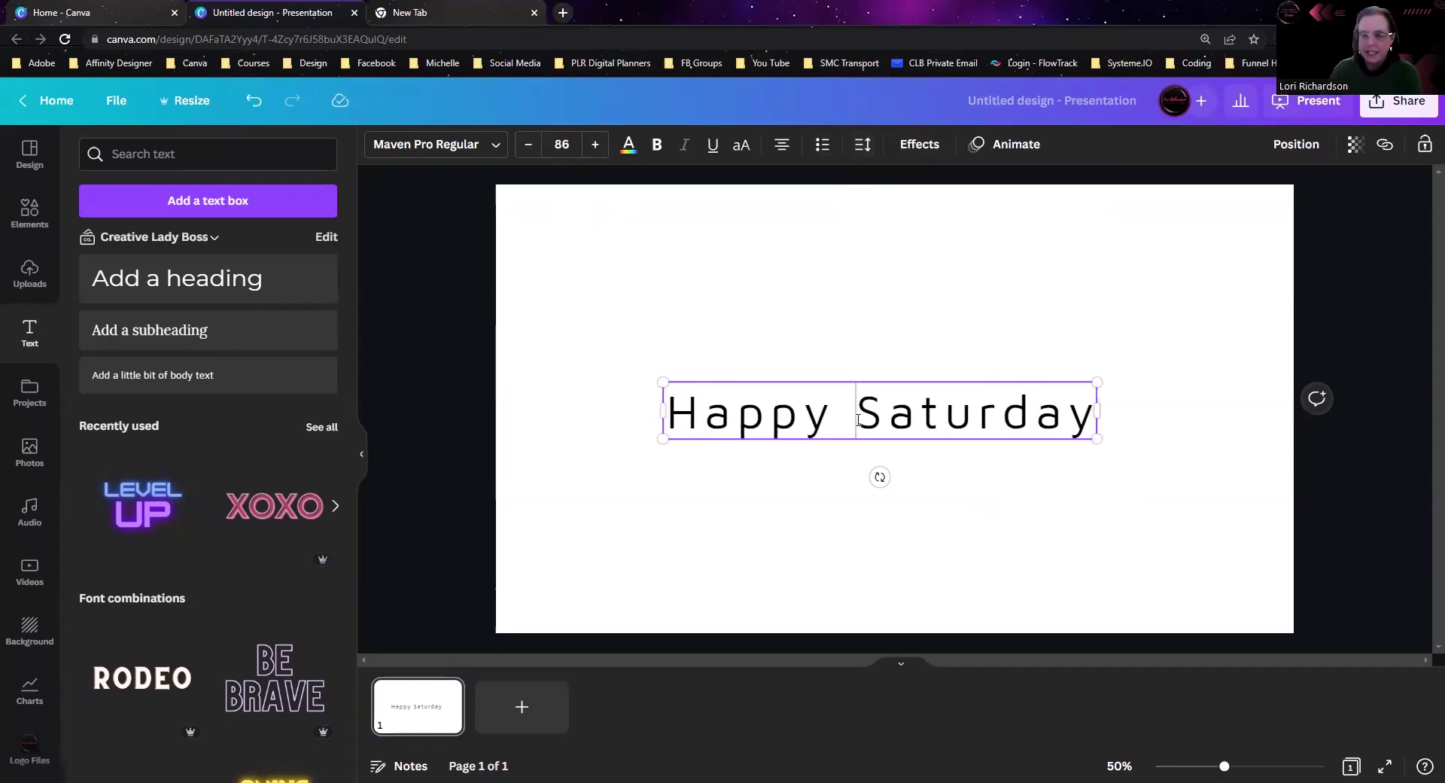
pyautogui.press('Return')
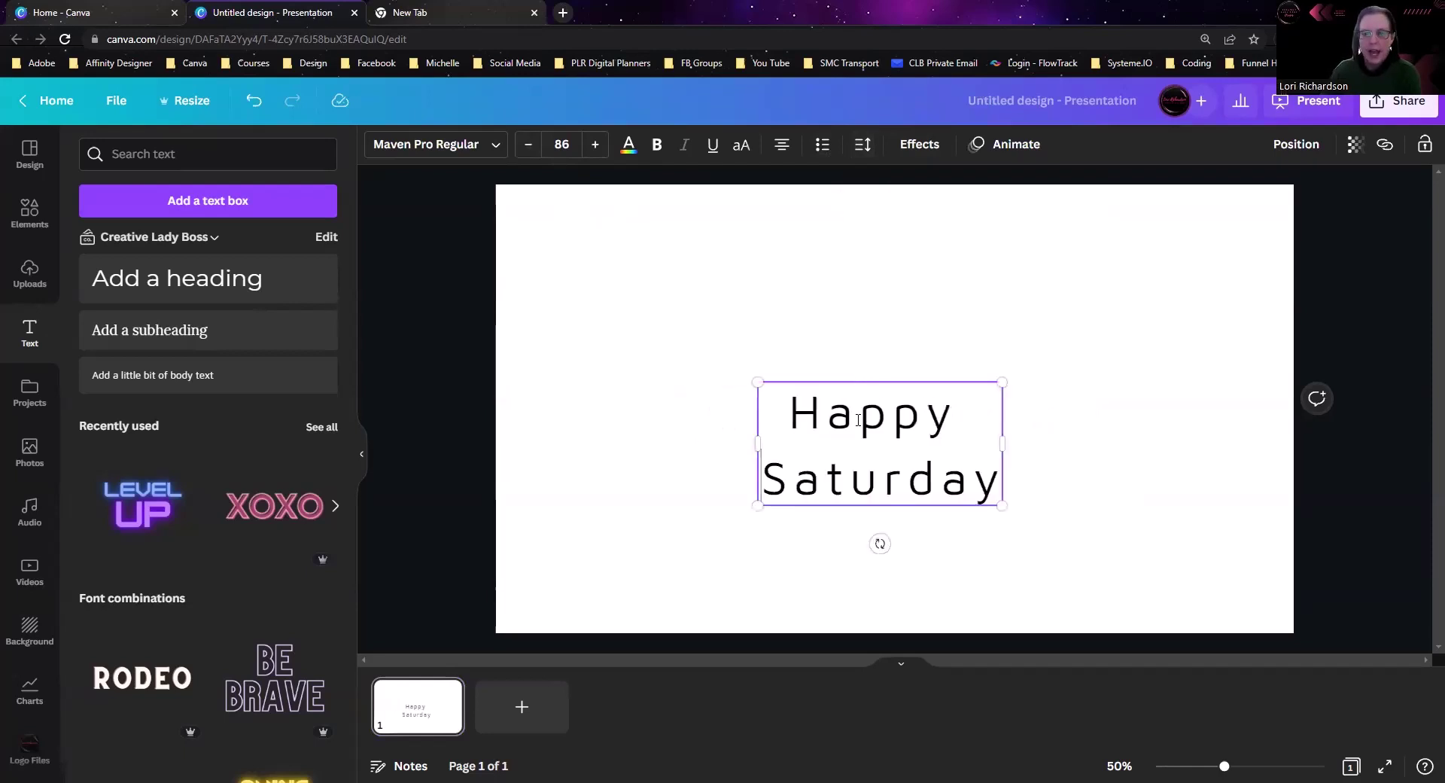
# Reduce the line spacing of the two-line "Happy Saturday" text to 0.94.
pyautogui.click(1032, 422)
pyautogui.click(955, 414)
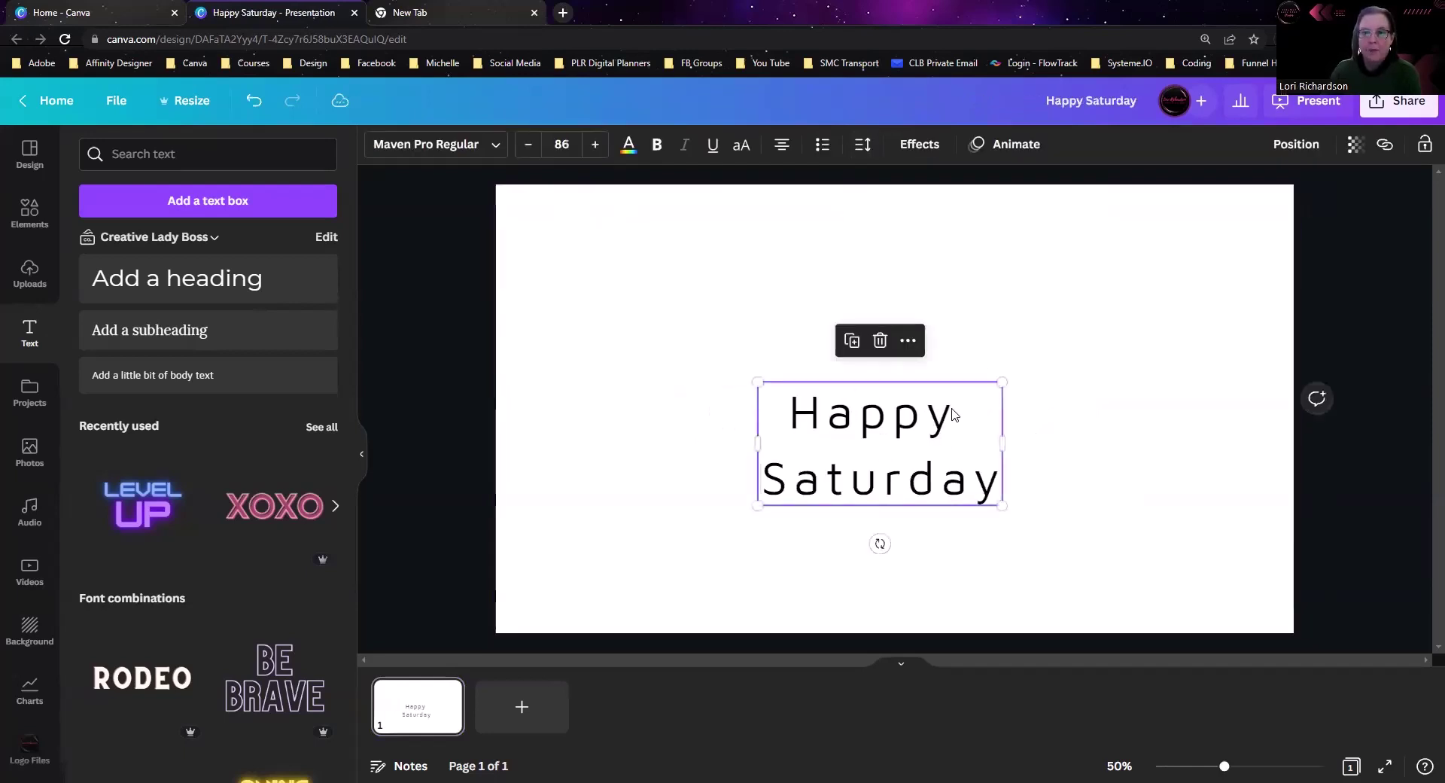
pyautogui.click(859, 144)
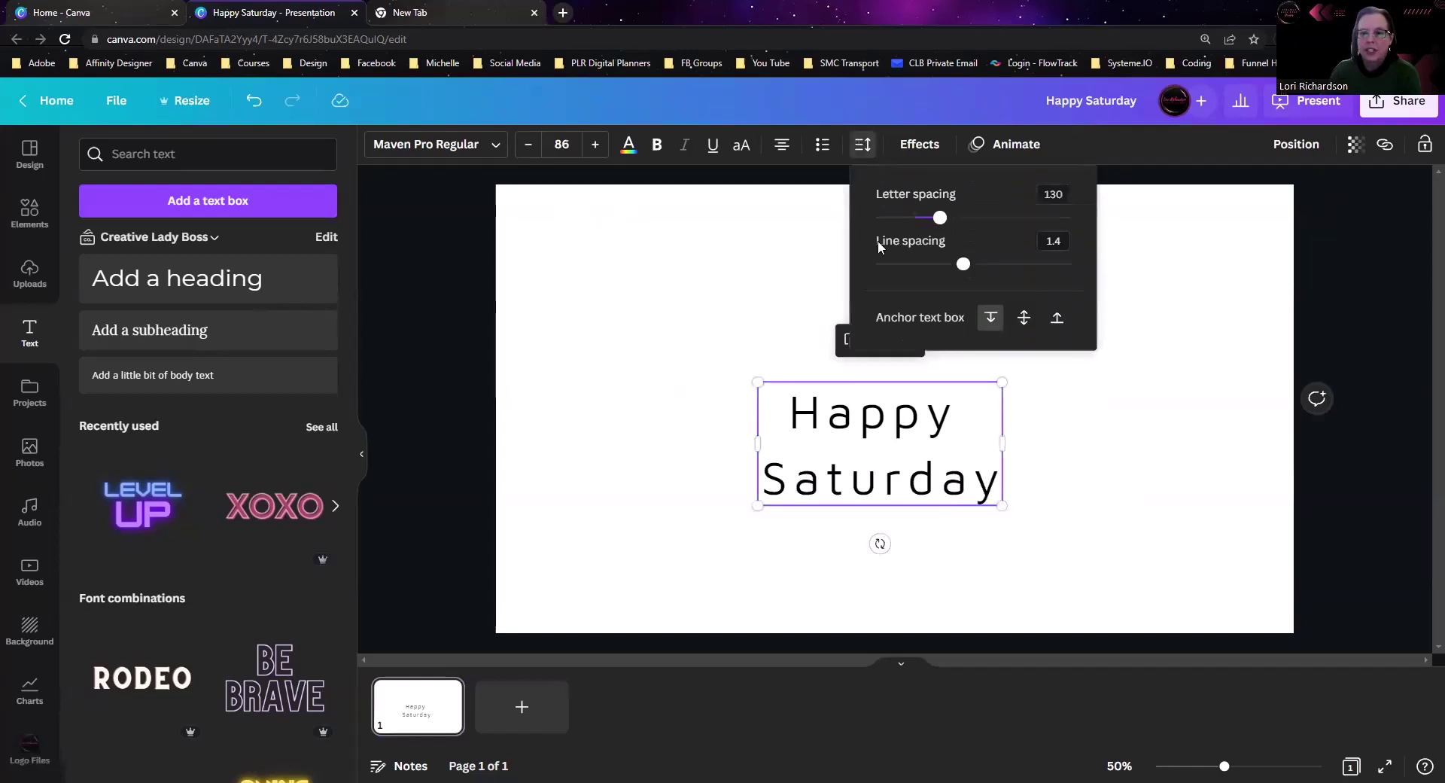
pyautogui.click(964, 265)
pyautogui.moveTo(964, 265); pyautogui.dragTo(920, 264)
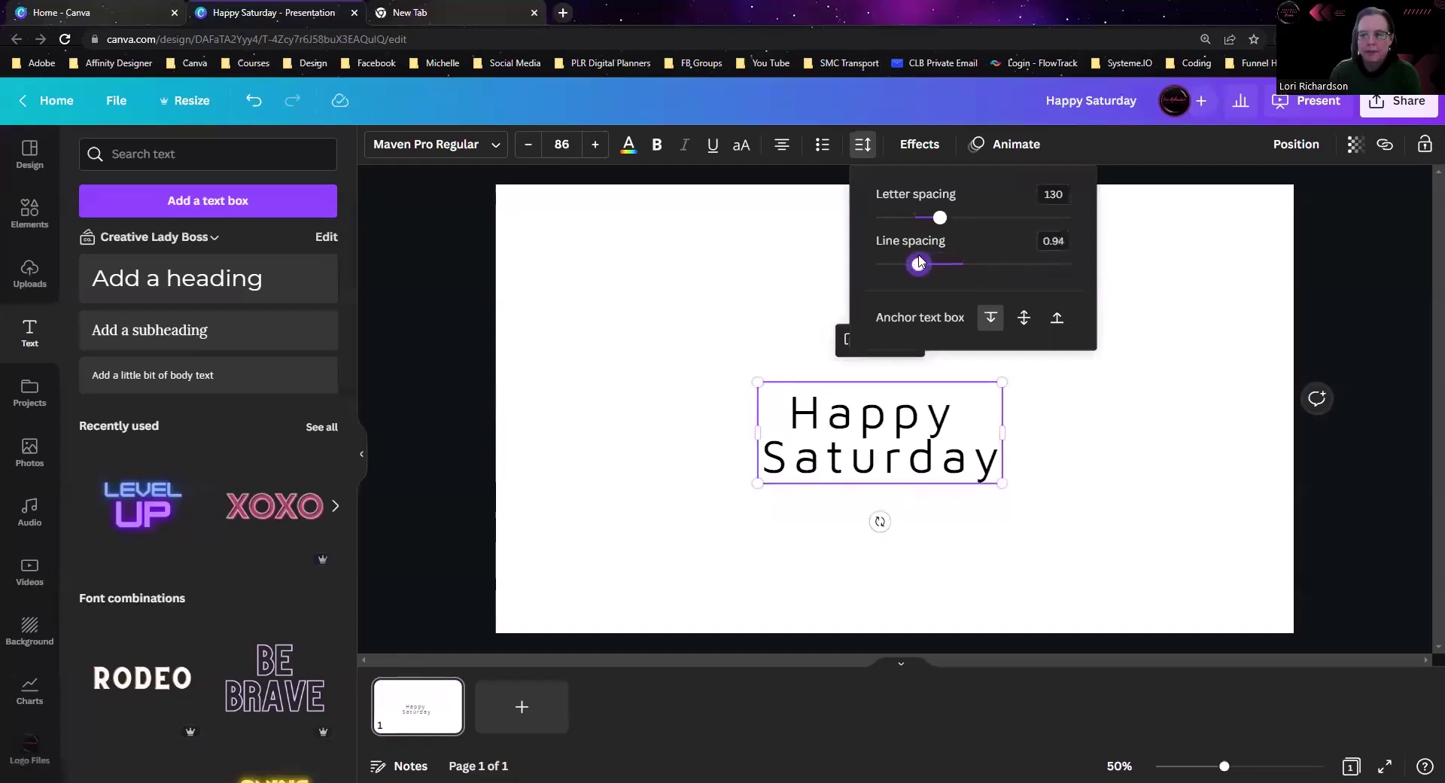
pyautogui.click(670, 281)
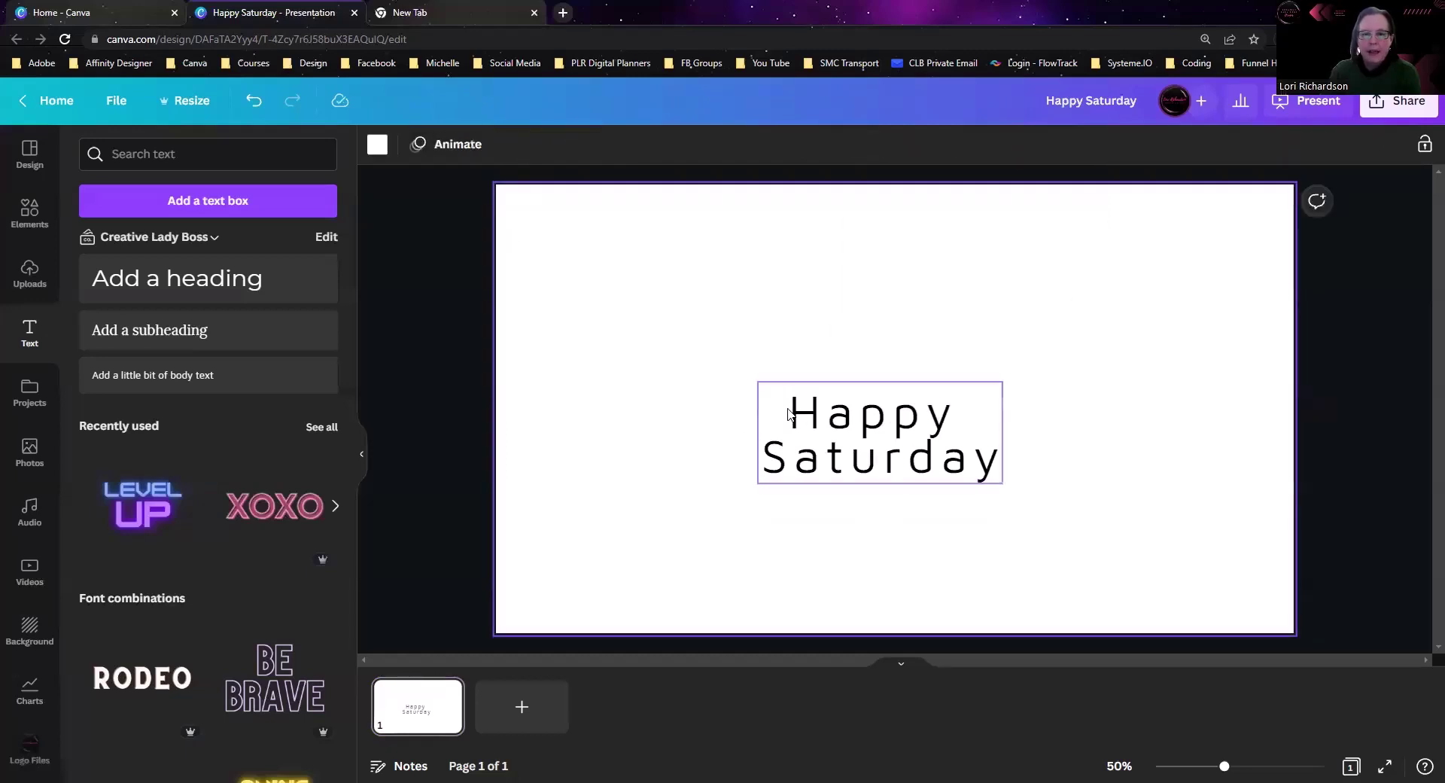
# Open the list of fonts for the "Happy Saturday" text and check the crown marker beside Neue Einstellung.
pyautogui.click(840, 419)
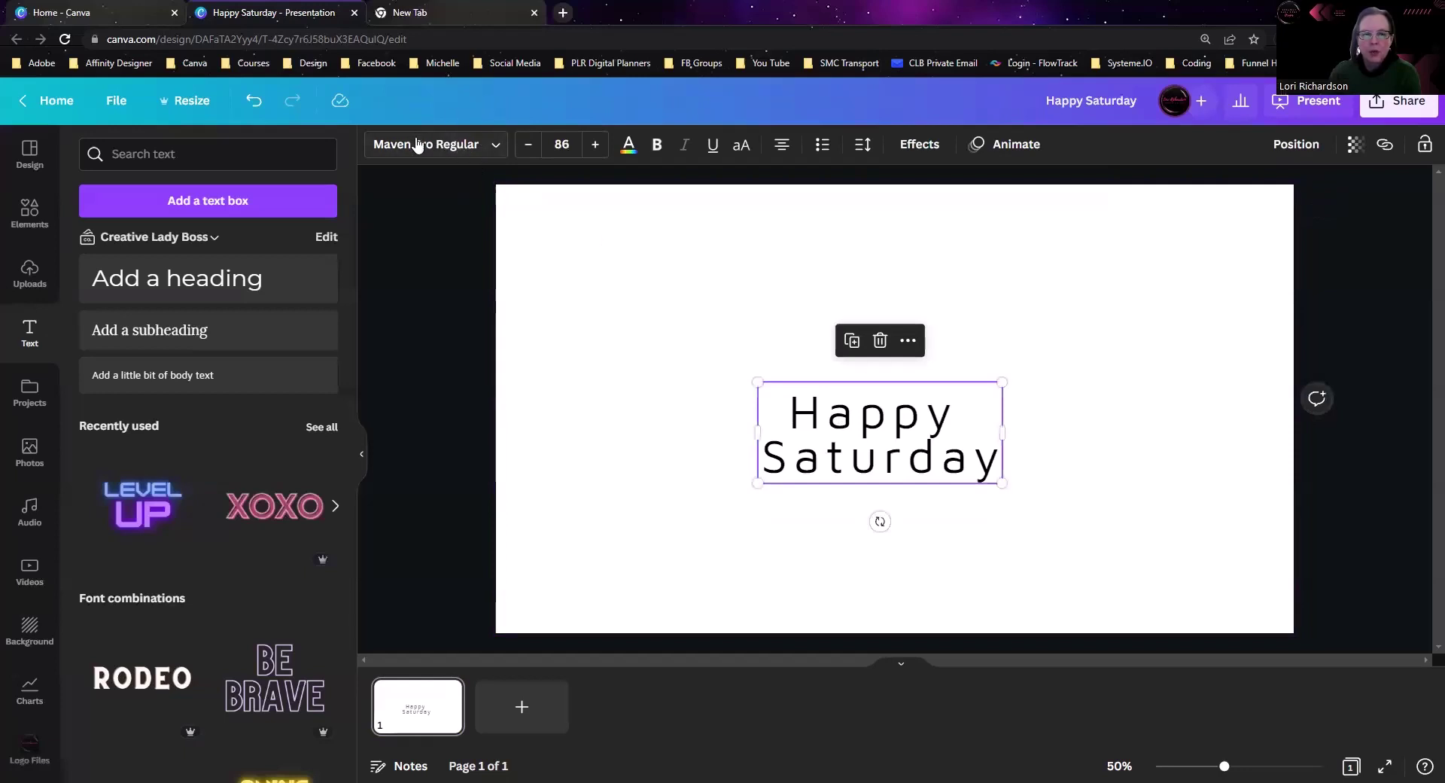
pyautogui.click(493, 146)
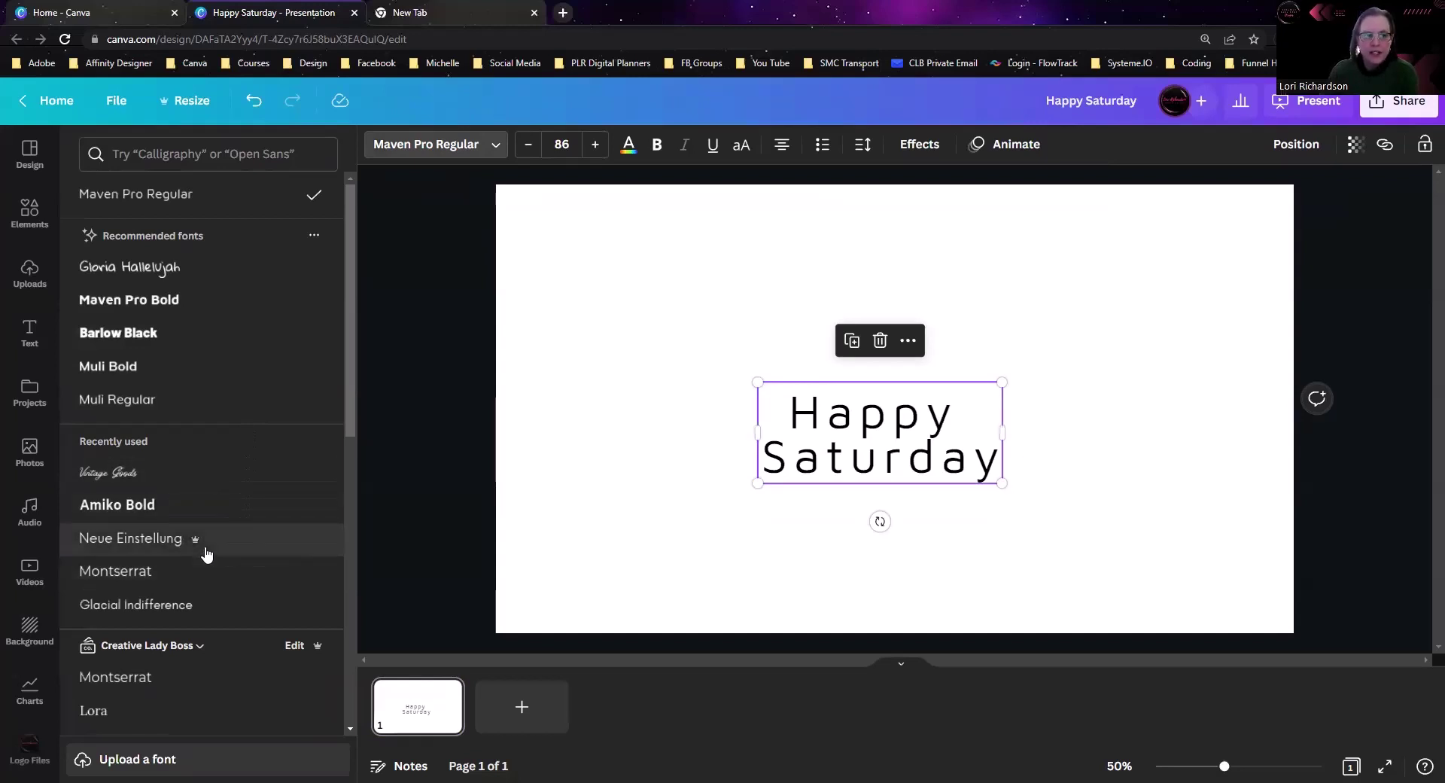
pyautogui.moveTo(195, 540)
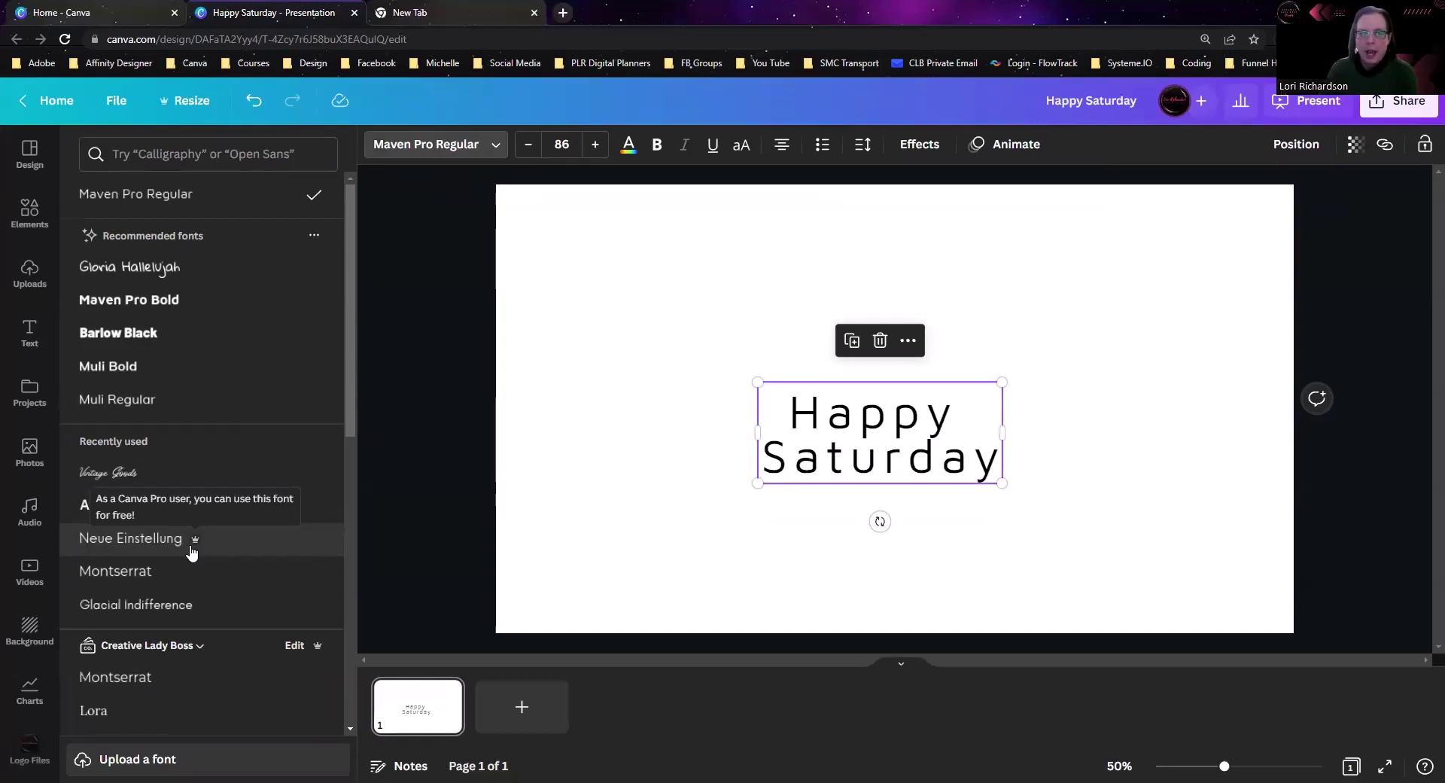
# Open the Creative Lady Boss brand kit from the home page and examine its brand colors and fonts.
pyautogui.click(95, 15)
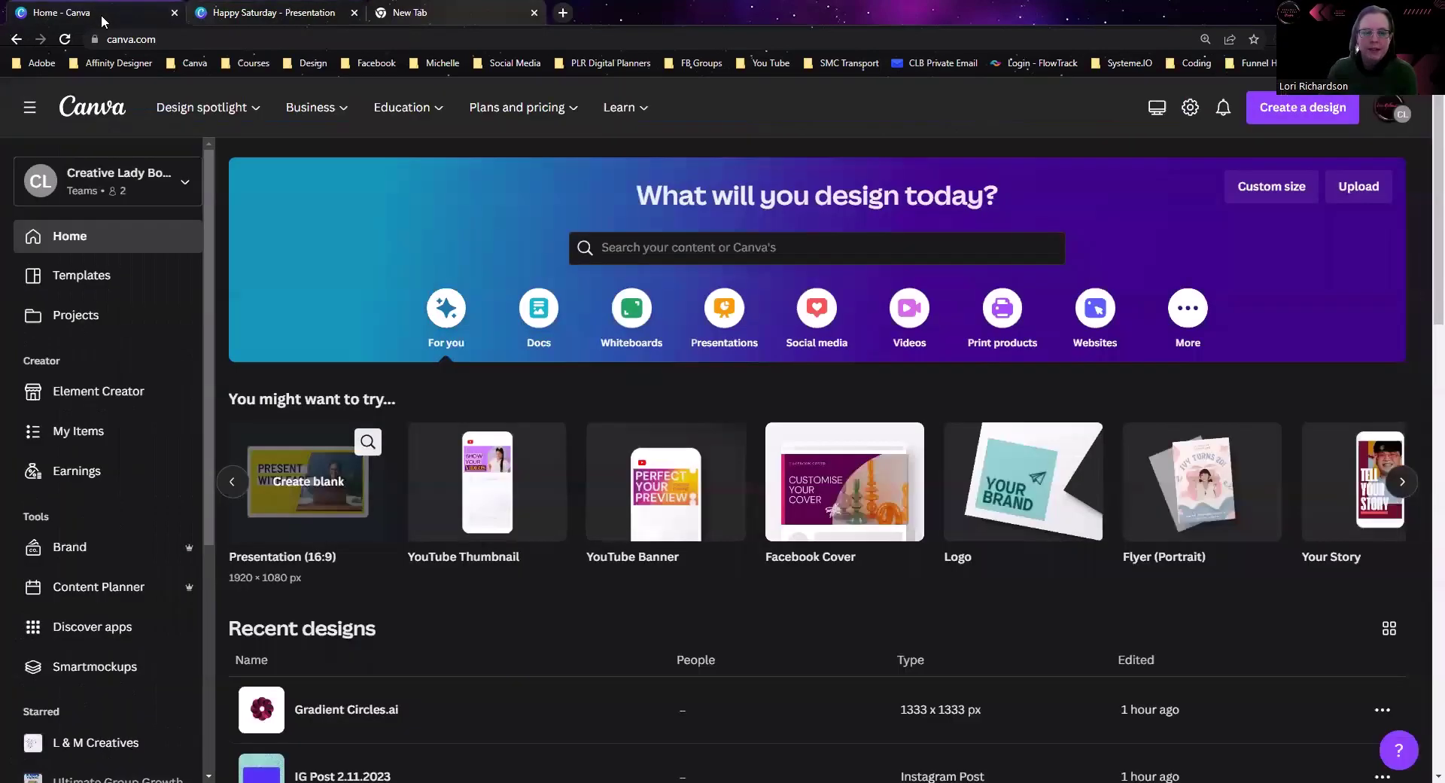
pyautogui.click(75, 547)
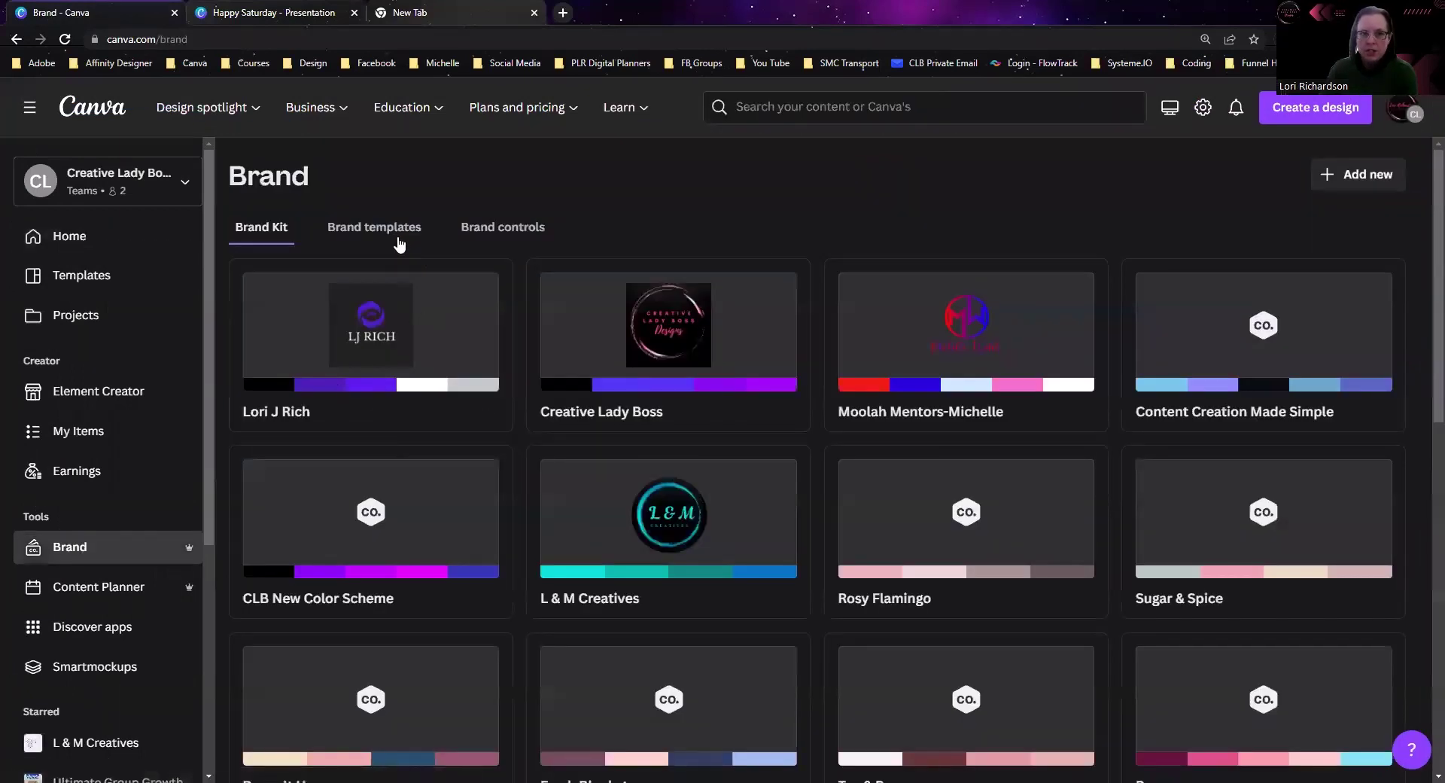
pyautogui.moveTo(636, 356)
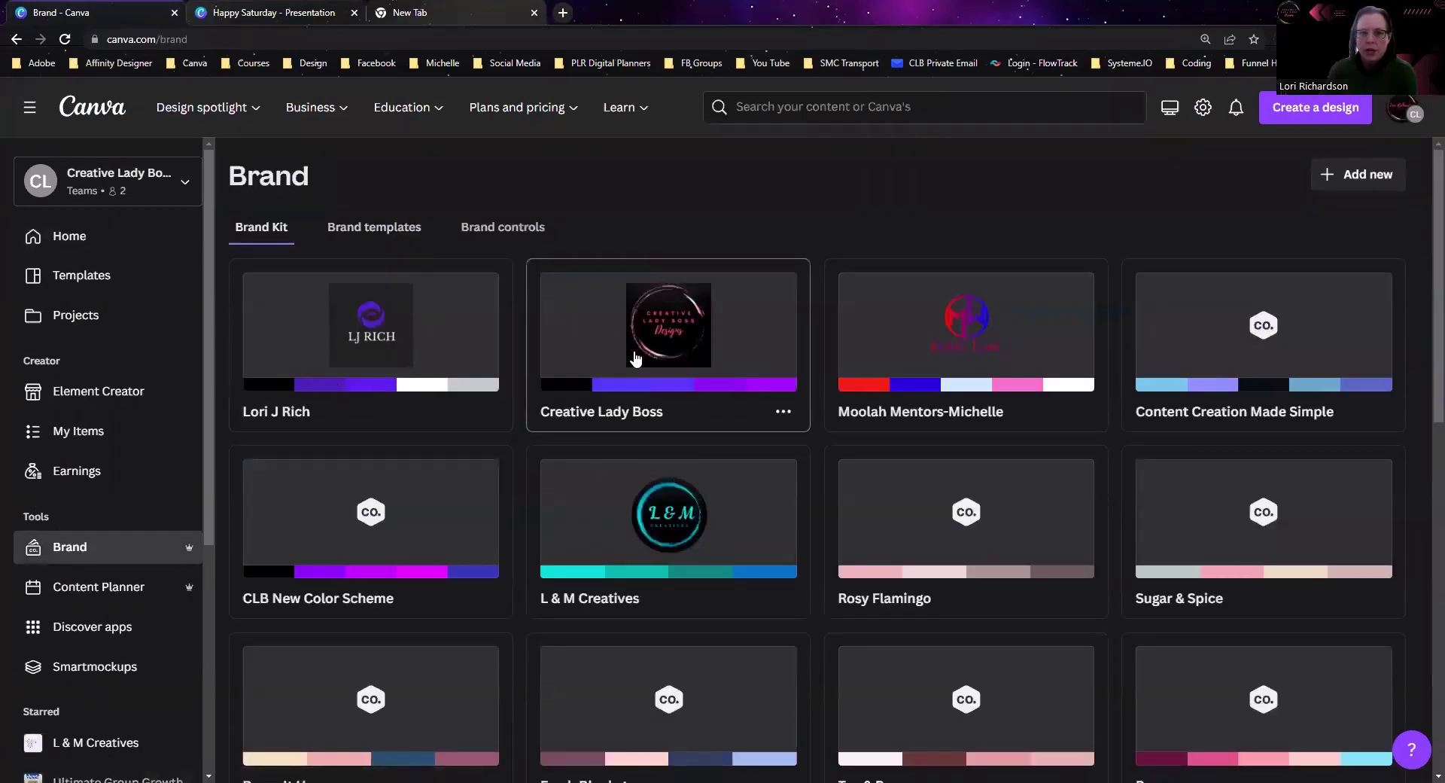
pyautogui.click(782, 414)
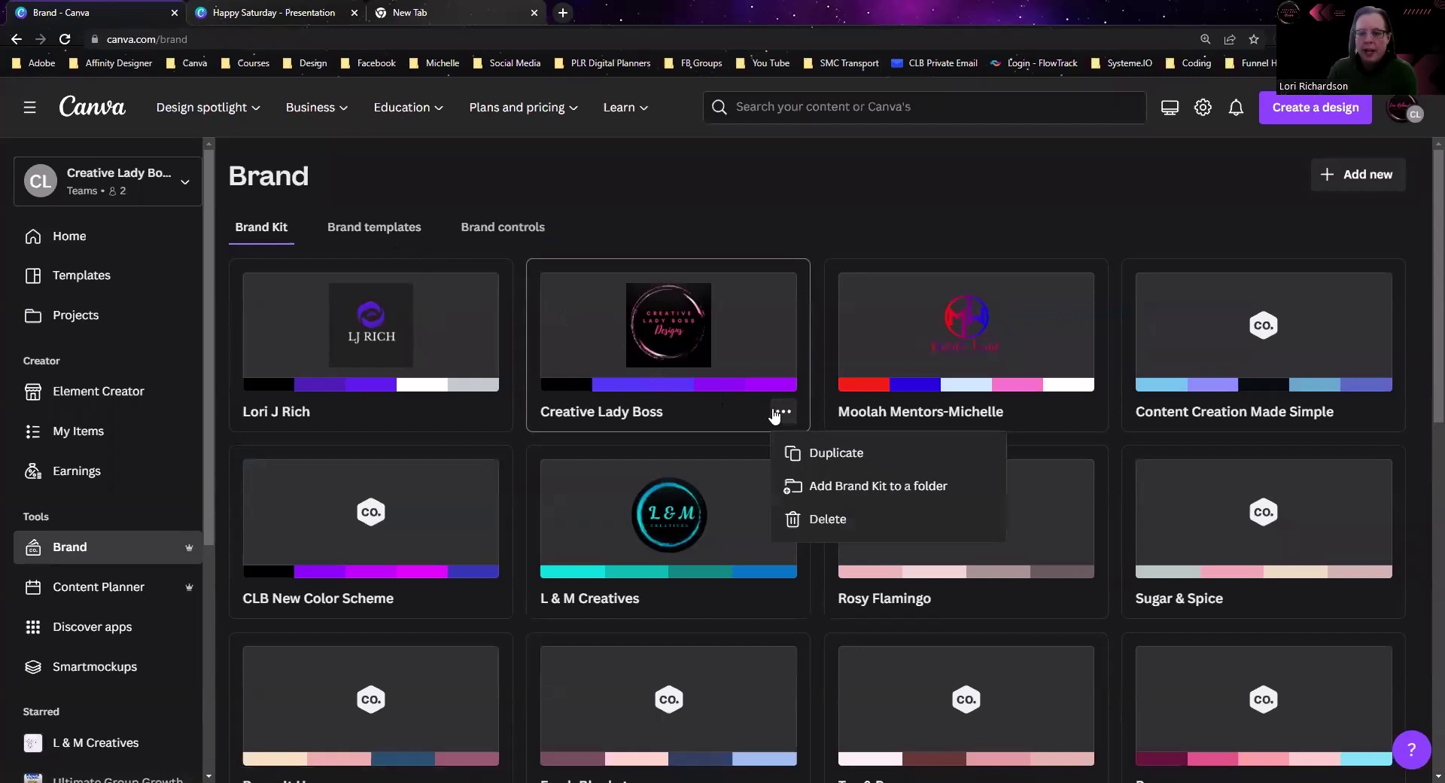
pyautogui.click(692, 385)
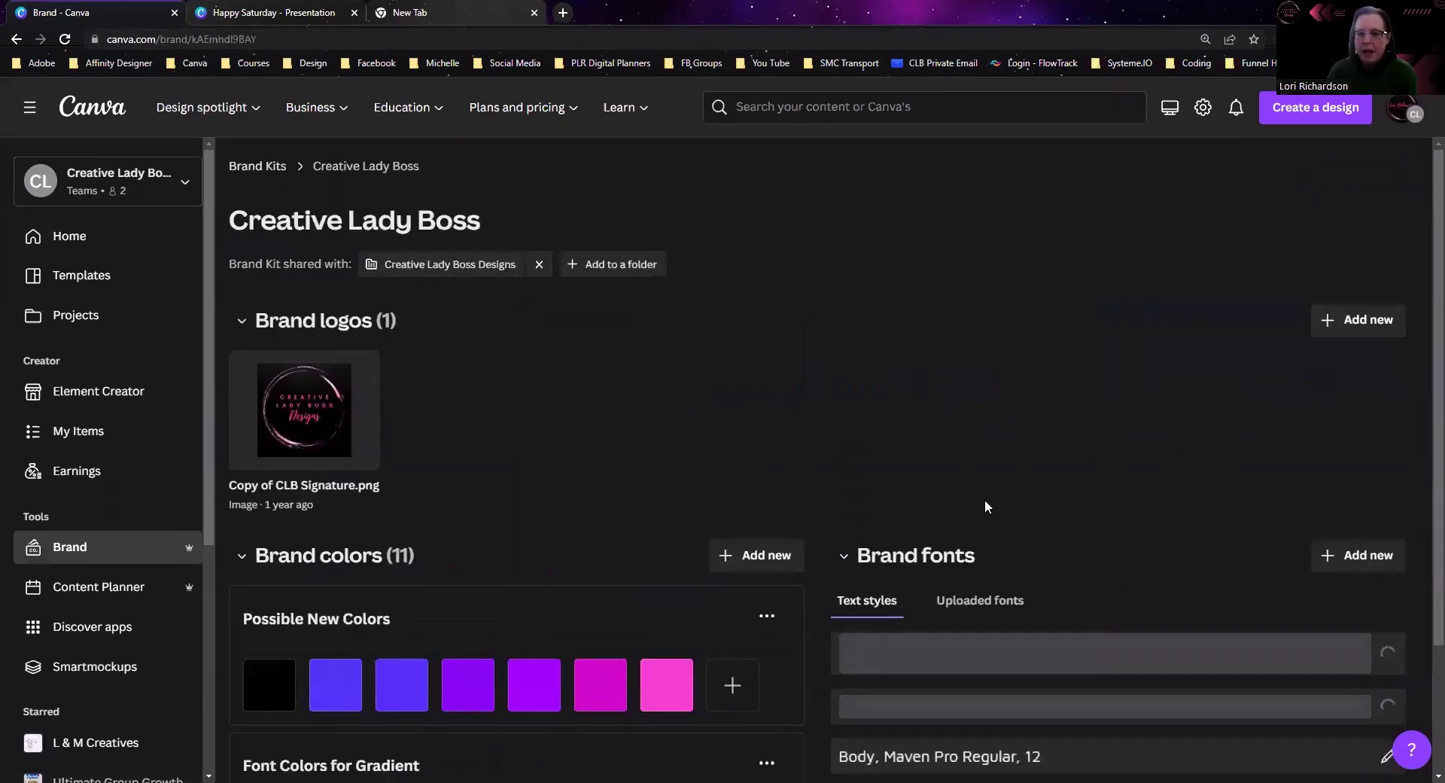
pyautogui.scroll(-1, 1056, 619)
pyautogui.scroll(-2, 1056, 613)
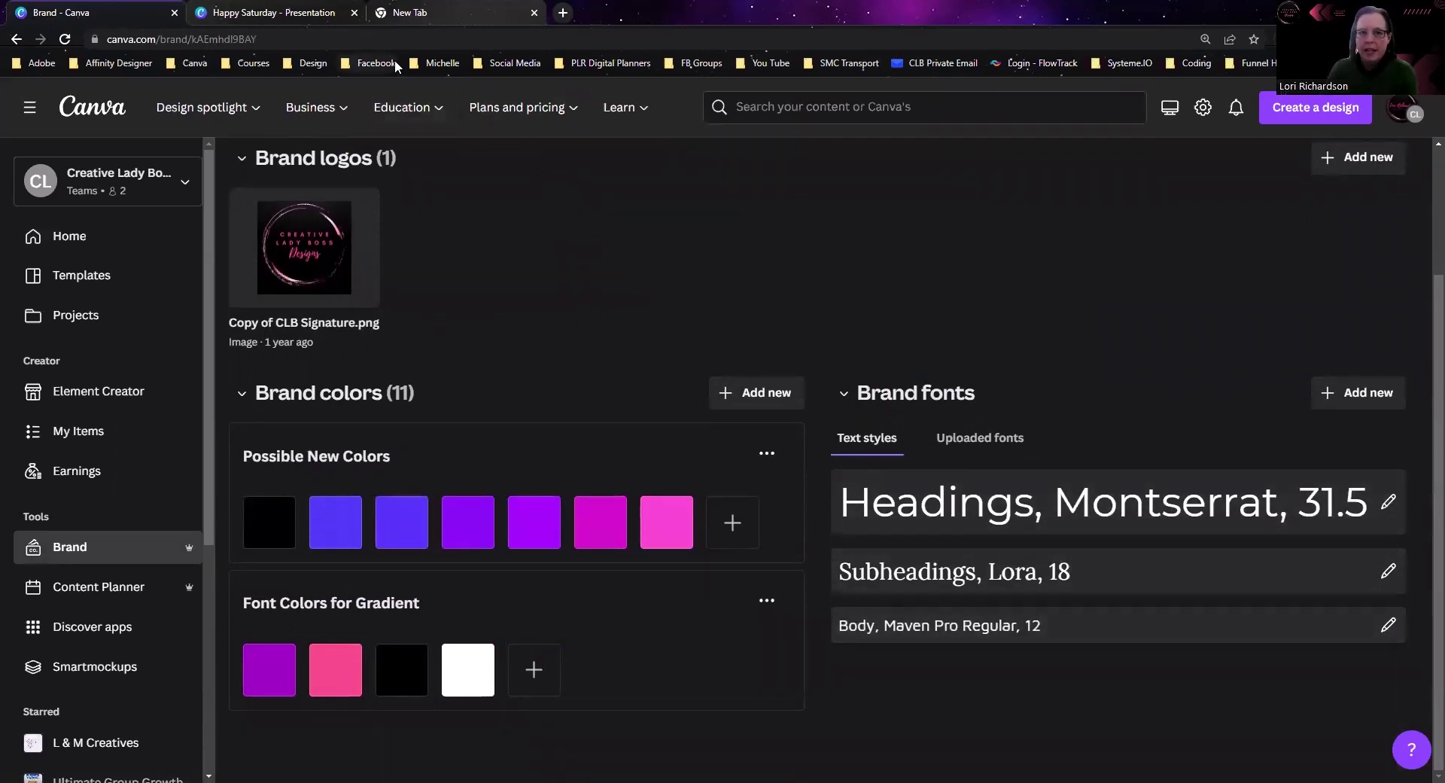
# Return to the Happy Saturday design, change the text's font to Maven Pro Bold, and enlarge it to size 117.
pyautogui.click(253, 15)
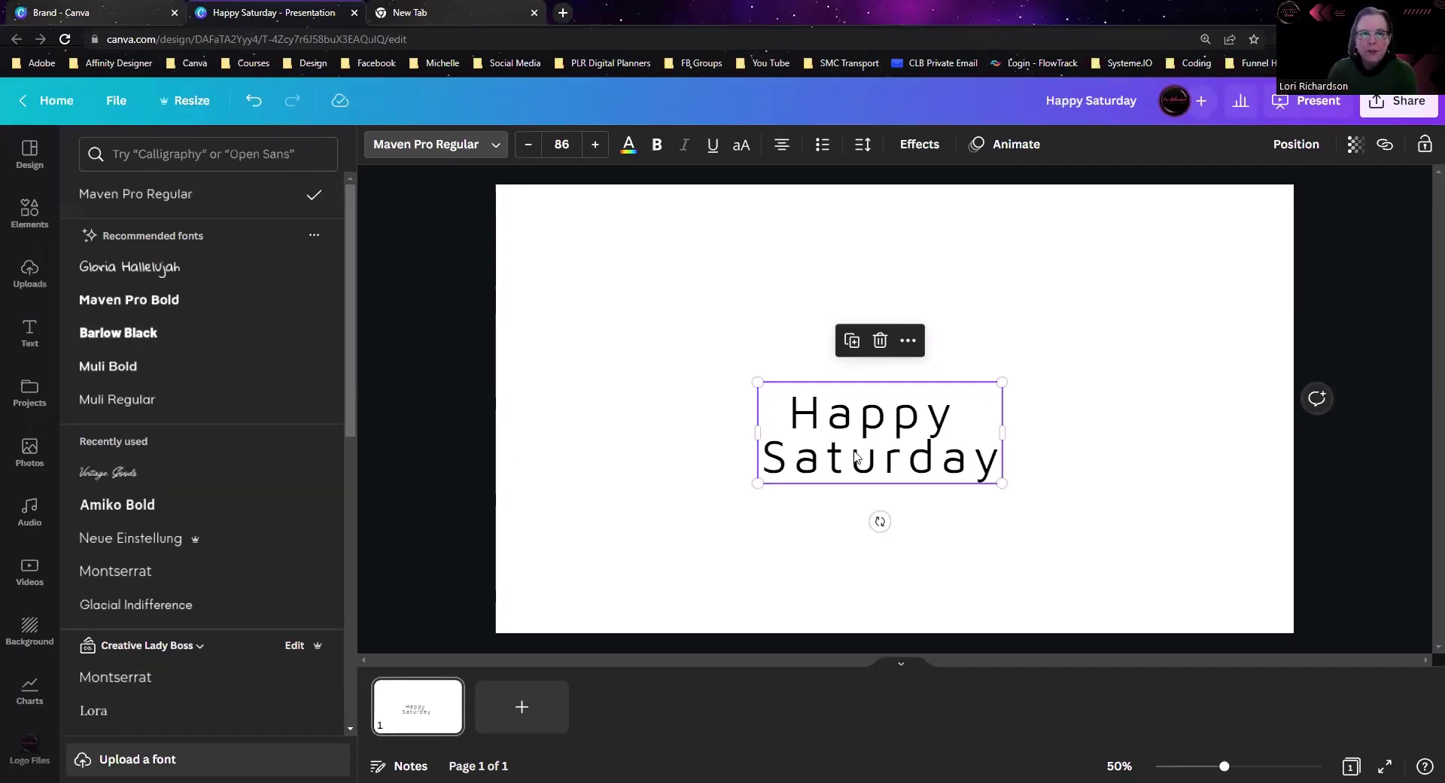
pyautogui.click(155, 302)
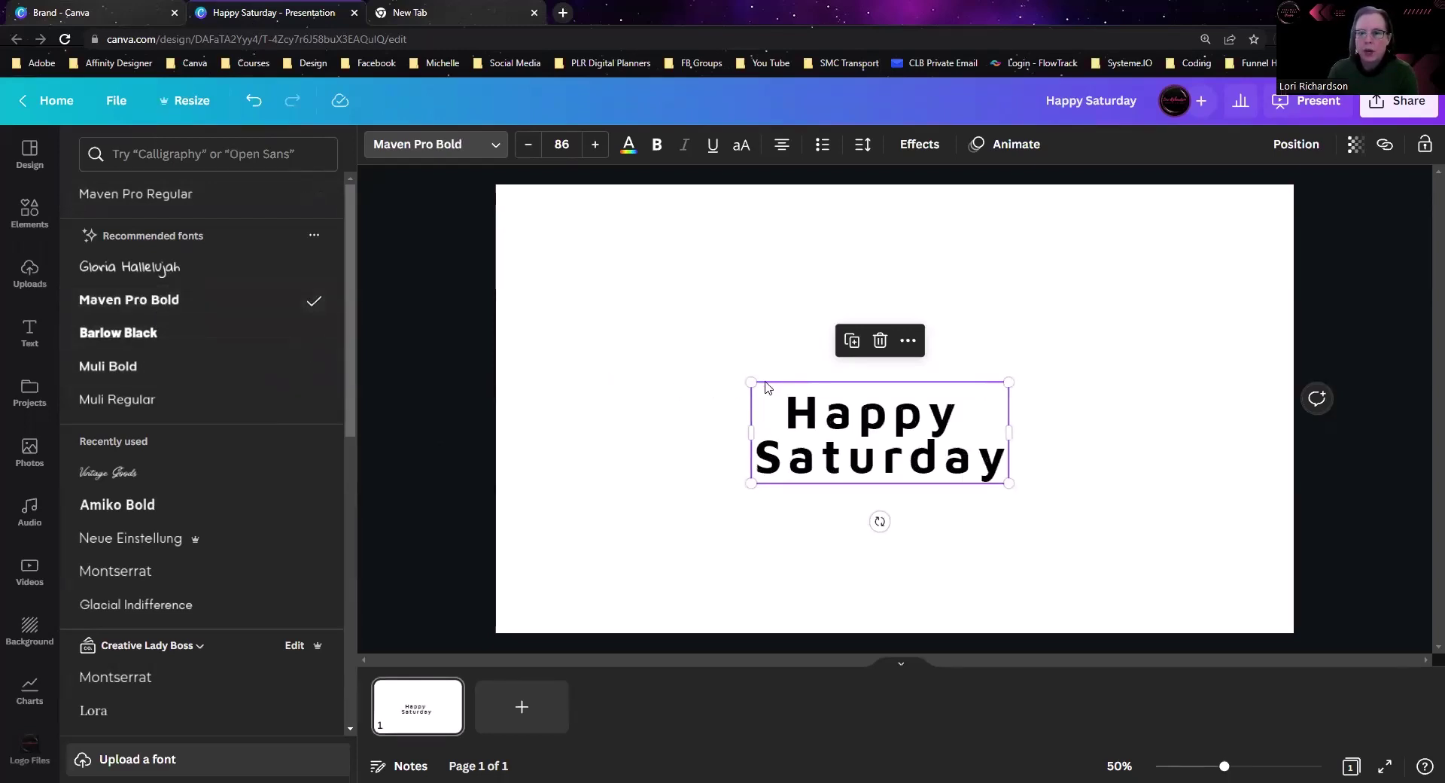
pyautogui.moveTo(751, 382); pyautogui.dragTo(665, 302)
pyautogui.click(1076, 469)
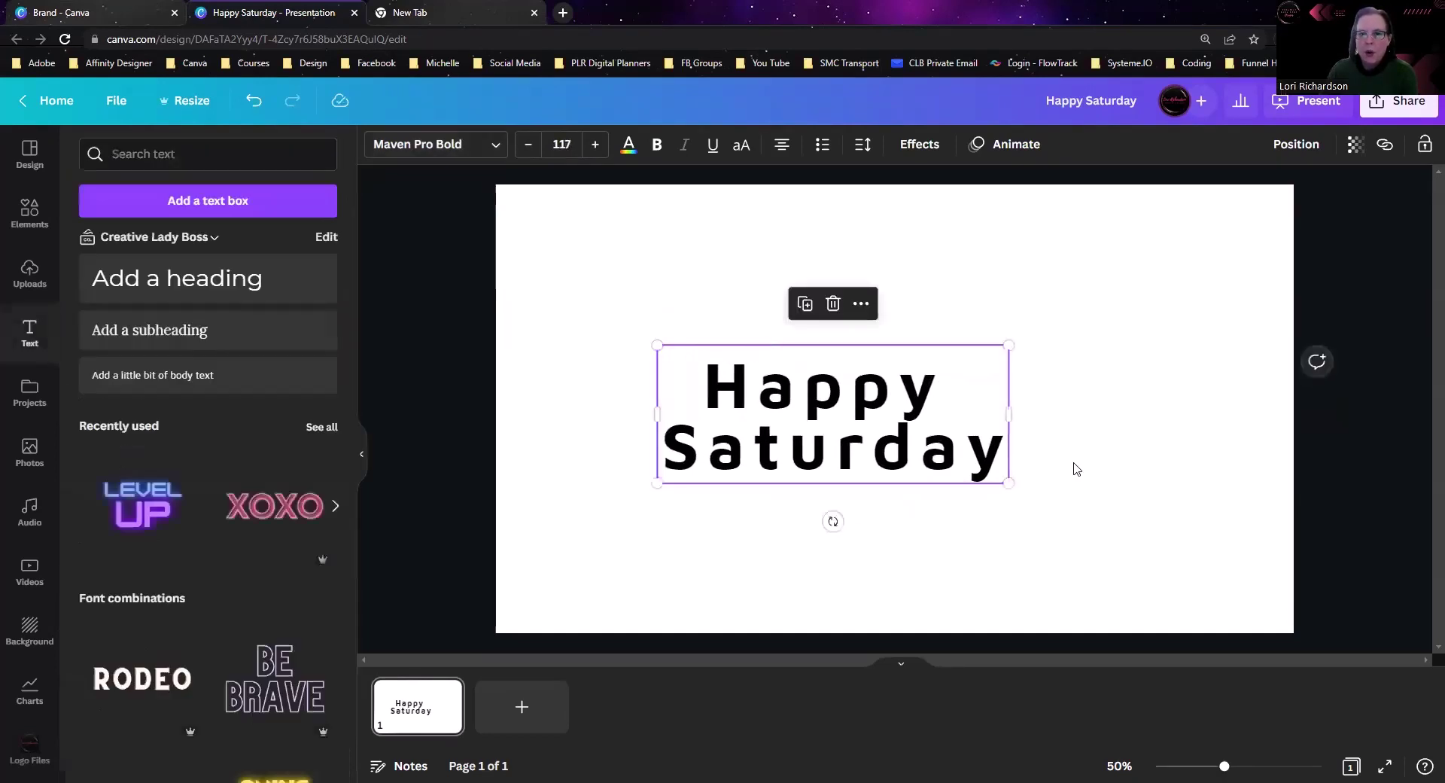
pyautogui.click(1054, 471)
# Browse the Basic, Writing and Exaggerate text animations available for the "Happy Saturday" text.
pyautogui.click(871, 431)
pyautogui.click(1012, 148)
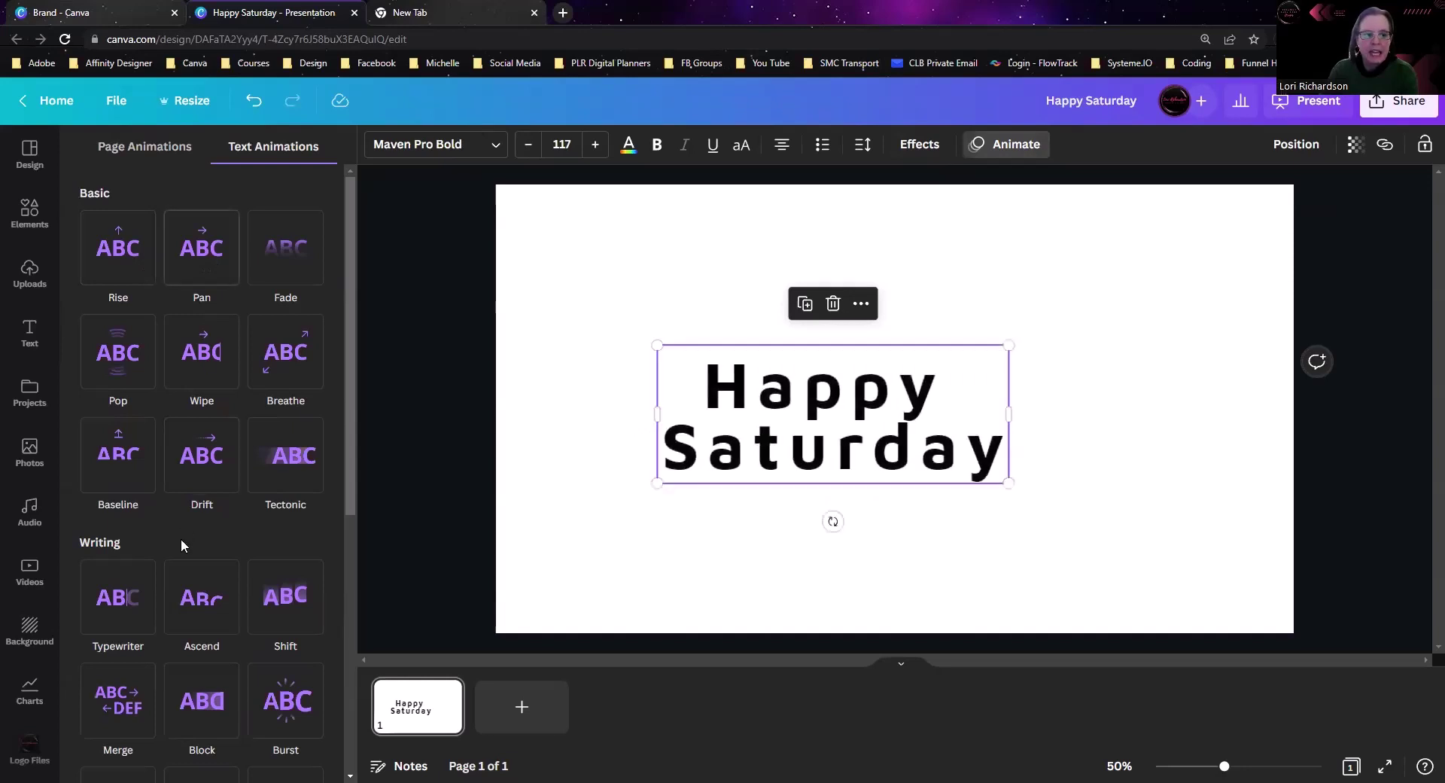
pyautogui.scroll(-2, 181, 539)
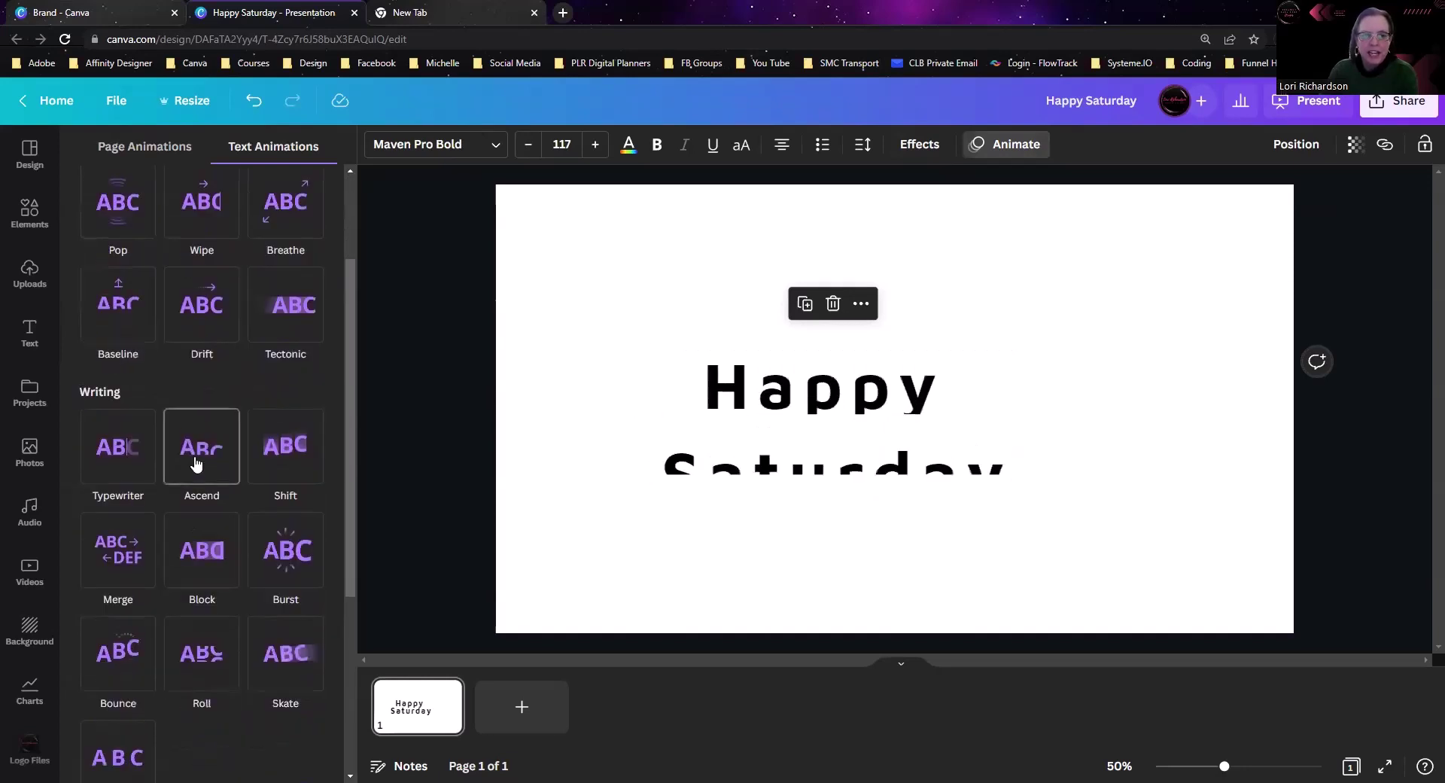
pyautogui.scroll(-1, 292, 493)
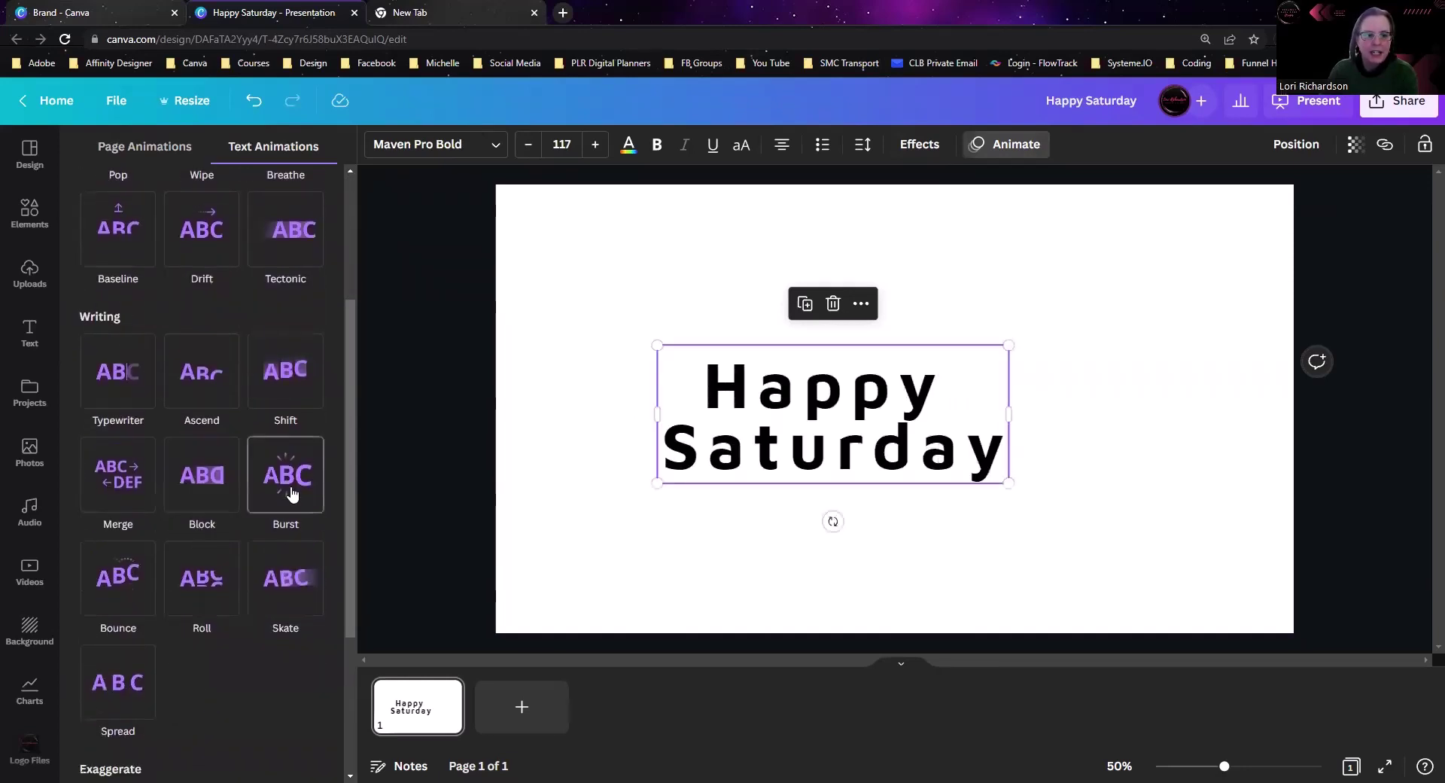
pyautogui.scroll(-3, 293, 491)
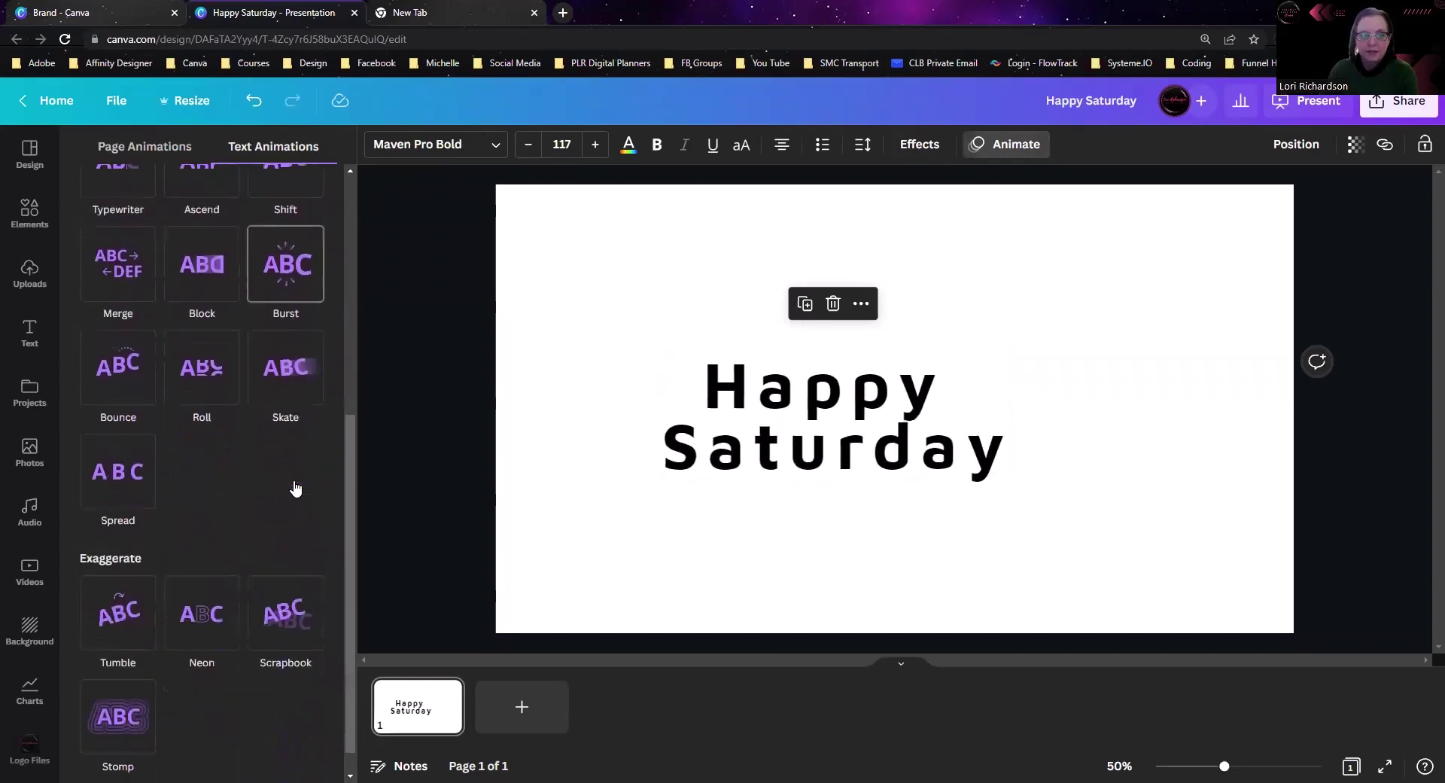
pyautogui.scroll(-1, 295, 488)
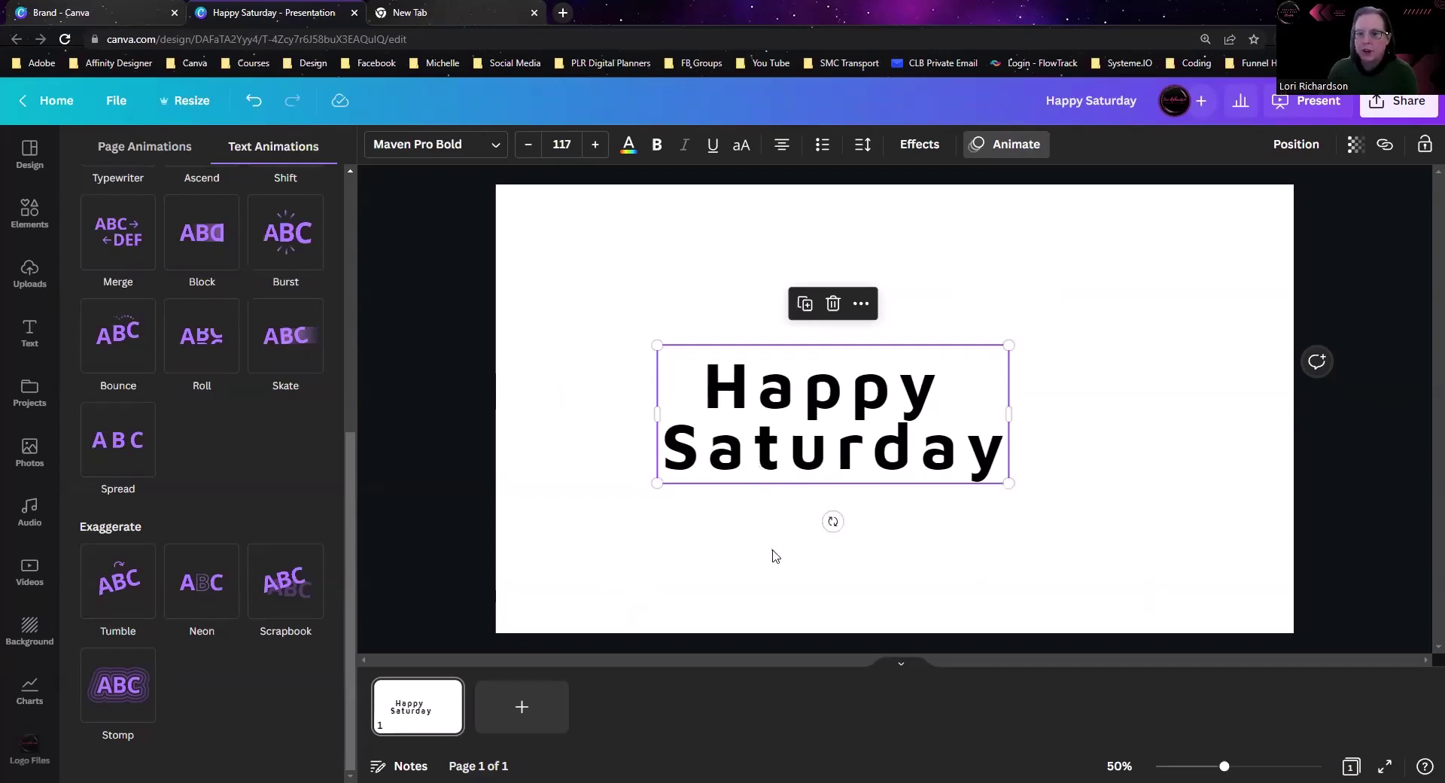
# Delete the word "Saturday" from the text box, leaving only "Happy".
pyautogui.click(825, 464)
pyautogui.click(832, 439)
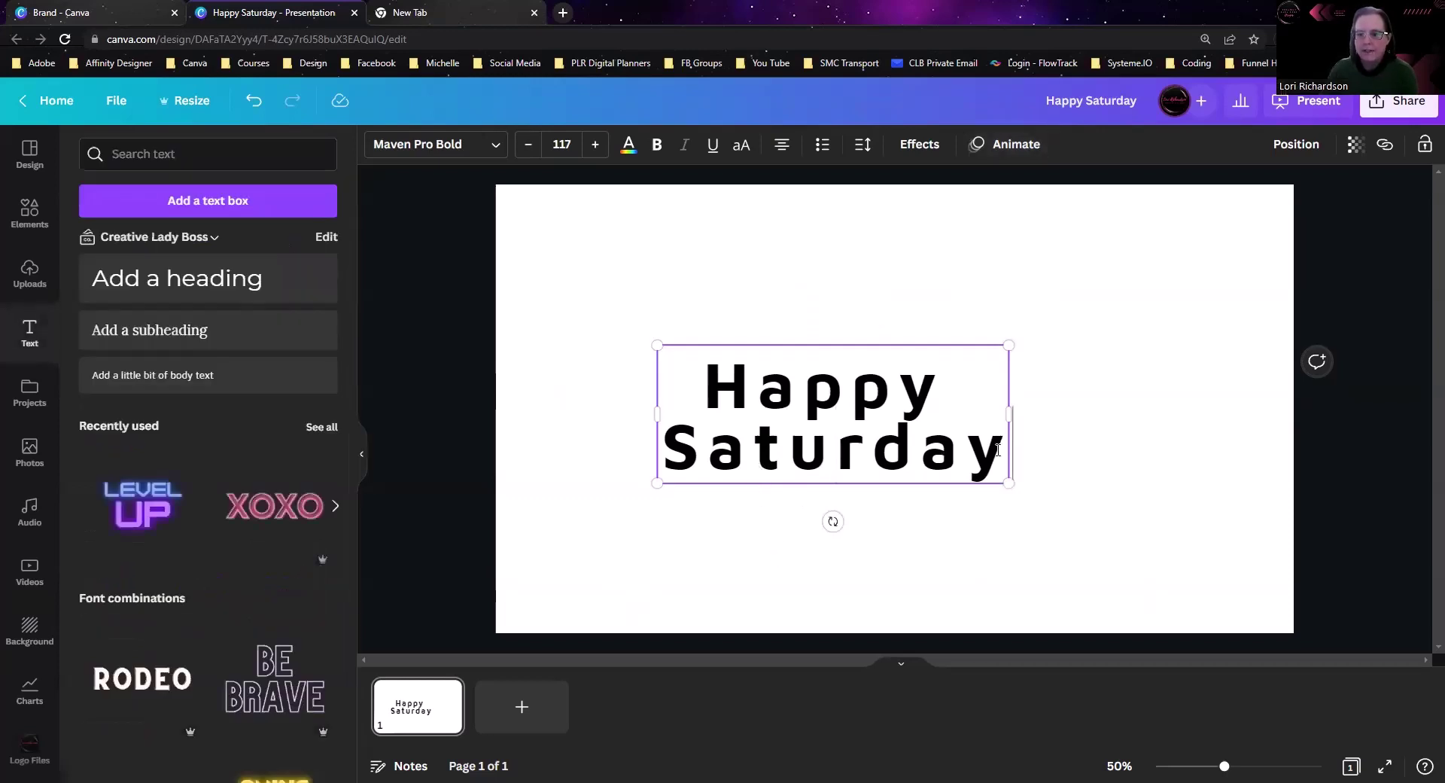
pyautogui.moveTo(997, 451); pyautogui.dragTo(664, 453)
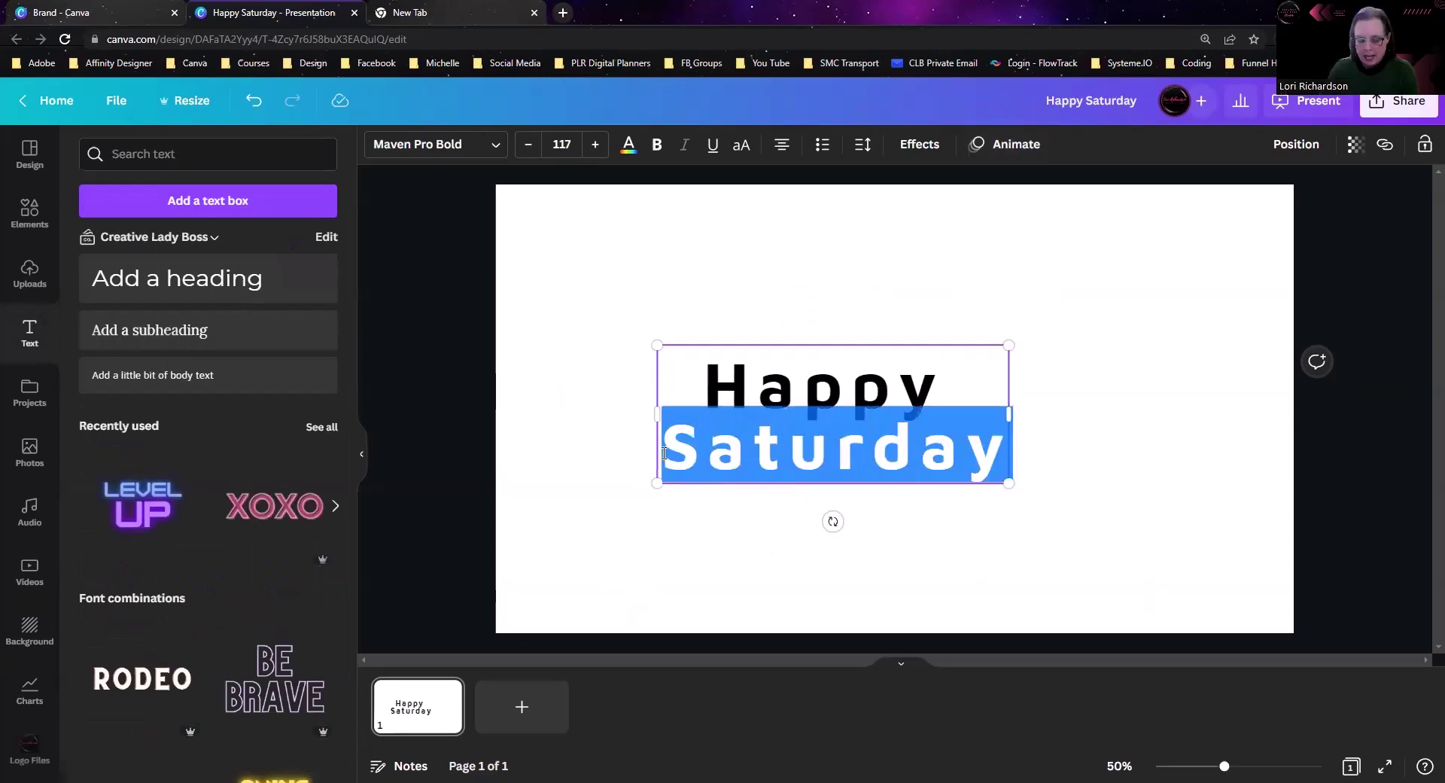
pyautogui.press('BackSpace')
pyautogui.press('BackSpace')
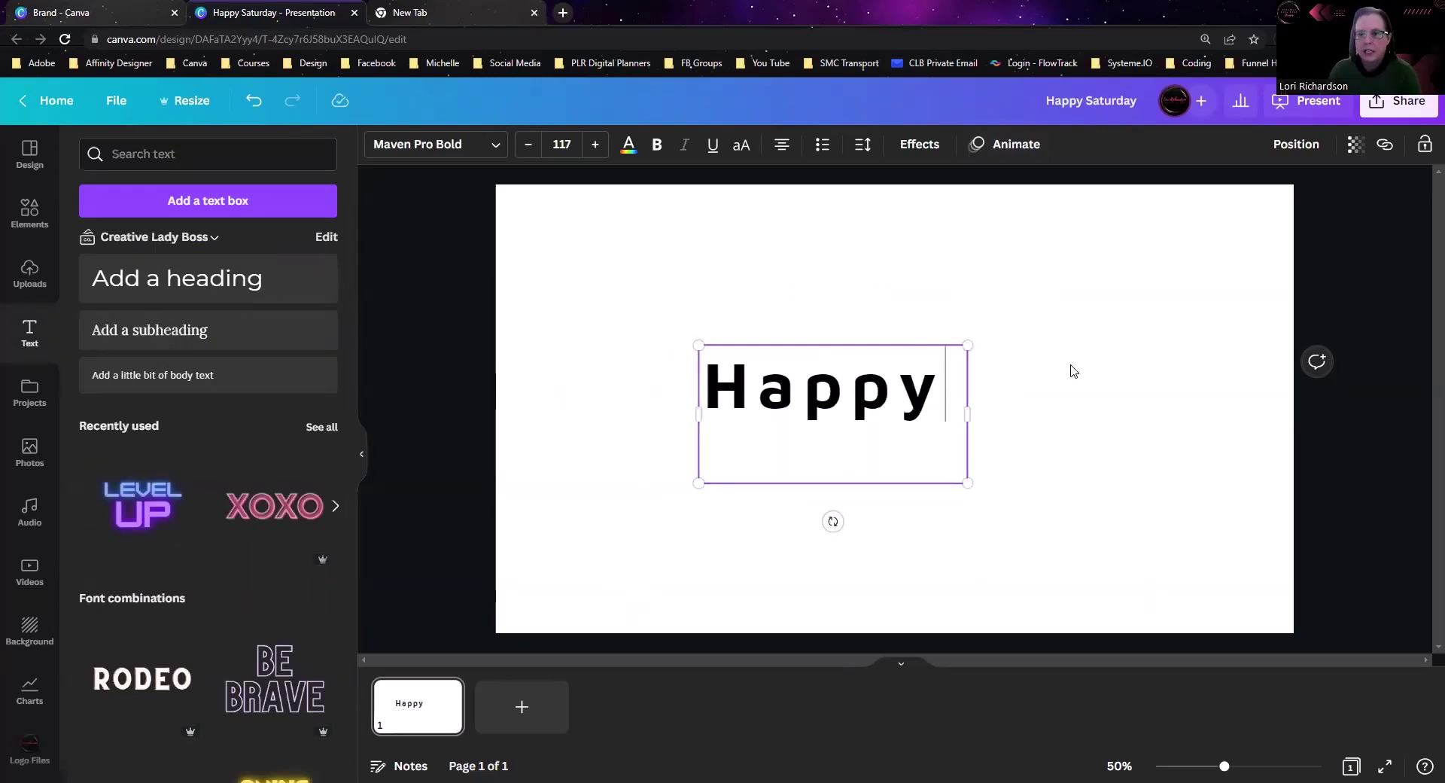
# Duplicate the "Happy" text box.
pyautogui.click(1073, 371)
pyautogui.click(801, 399)
pyautogui.hotkey('ctrl', 'd')
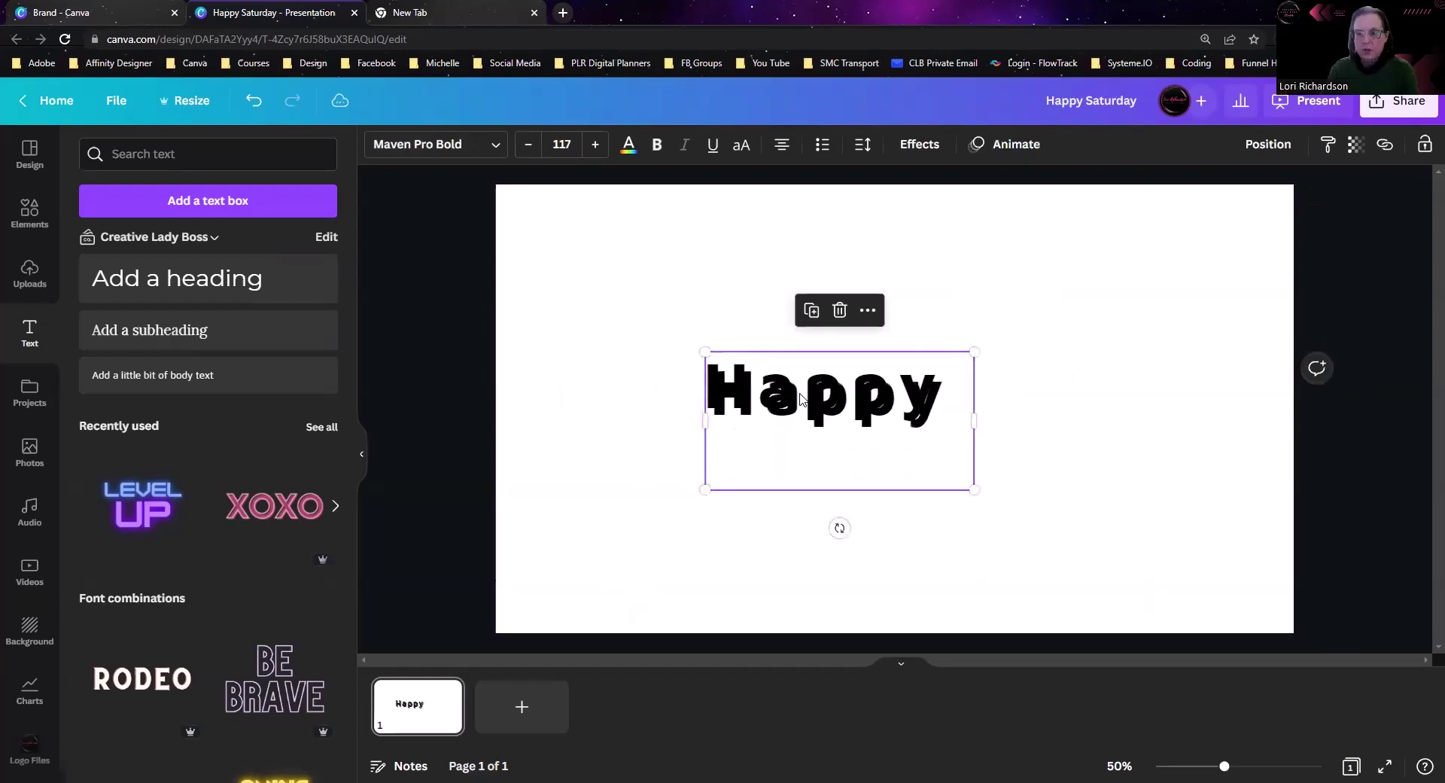
# Change the duplicated text to "Saturday" and position it centred below "Happy".
pyautogui.moveTo(802, 401); pyautogui.dragTo(1076, 409)
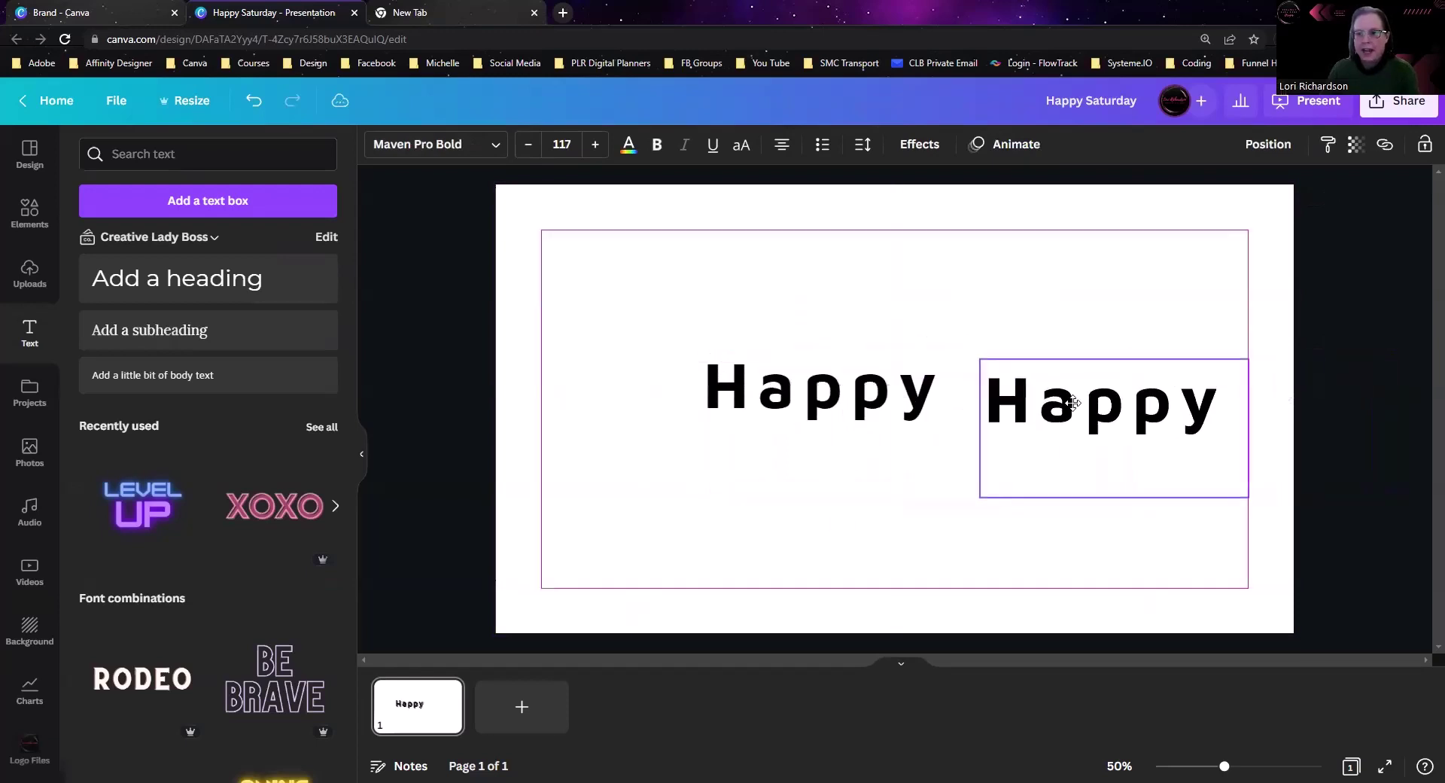
pyautogui.click(1215, 422)
pyautogui.hotkey('ctrl', 'a')
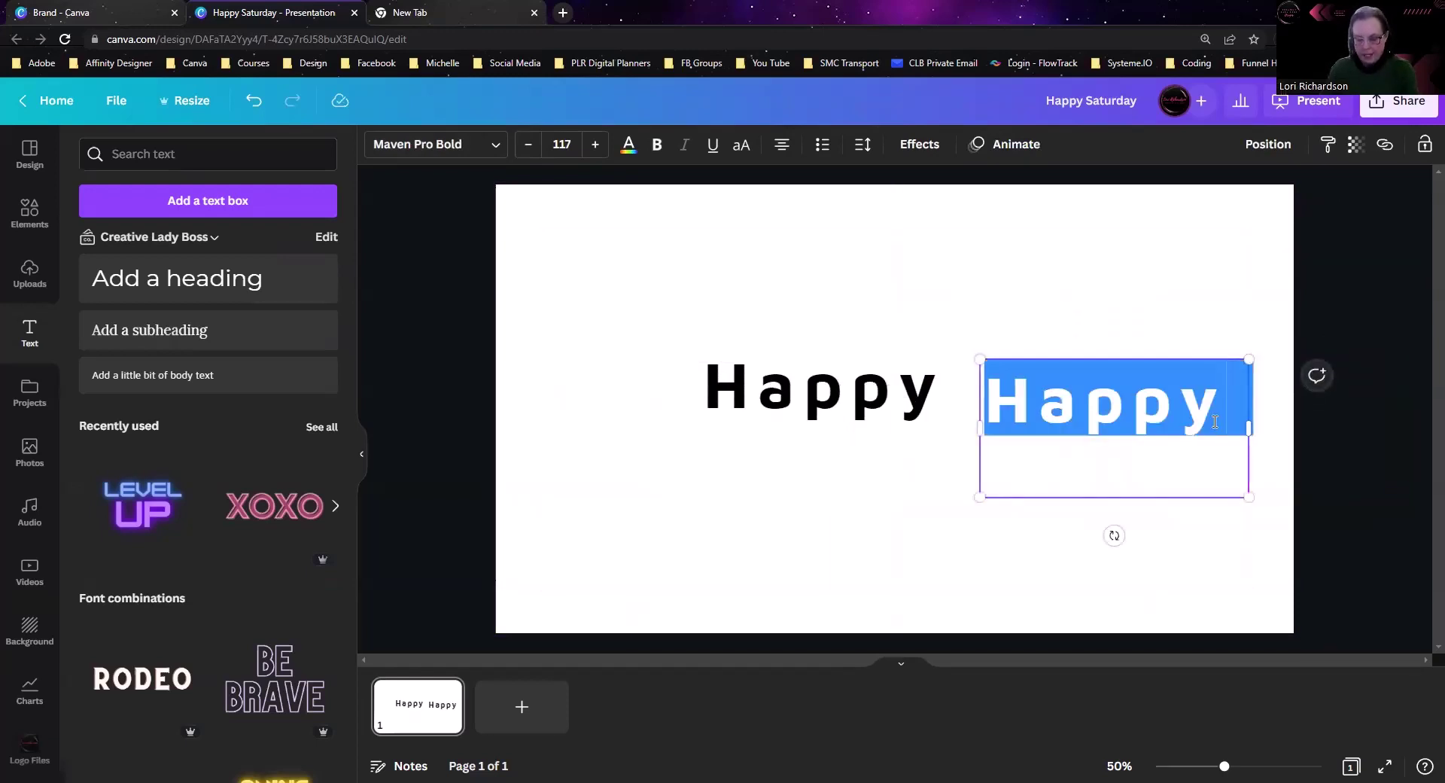
pyautogui.write('Saturday')
pyautogui.click(1147, 582)
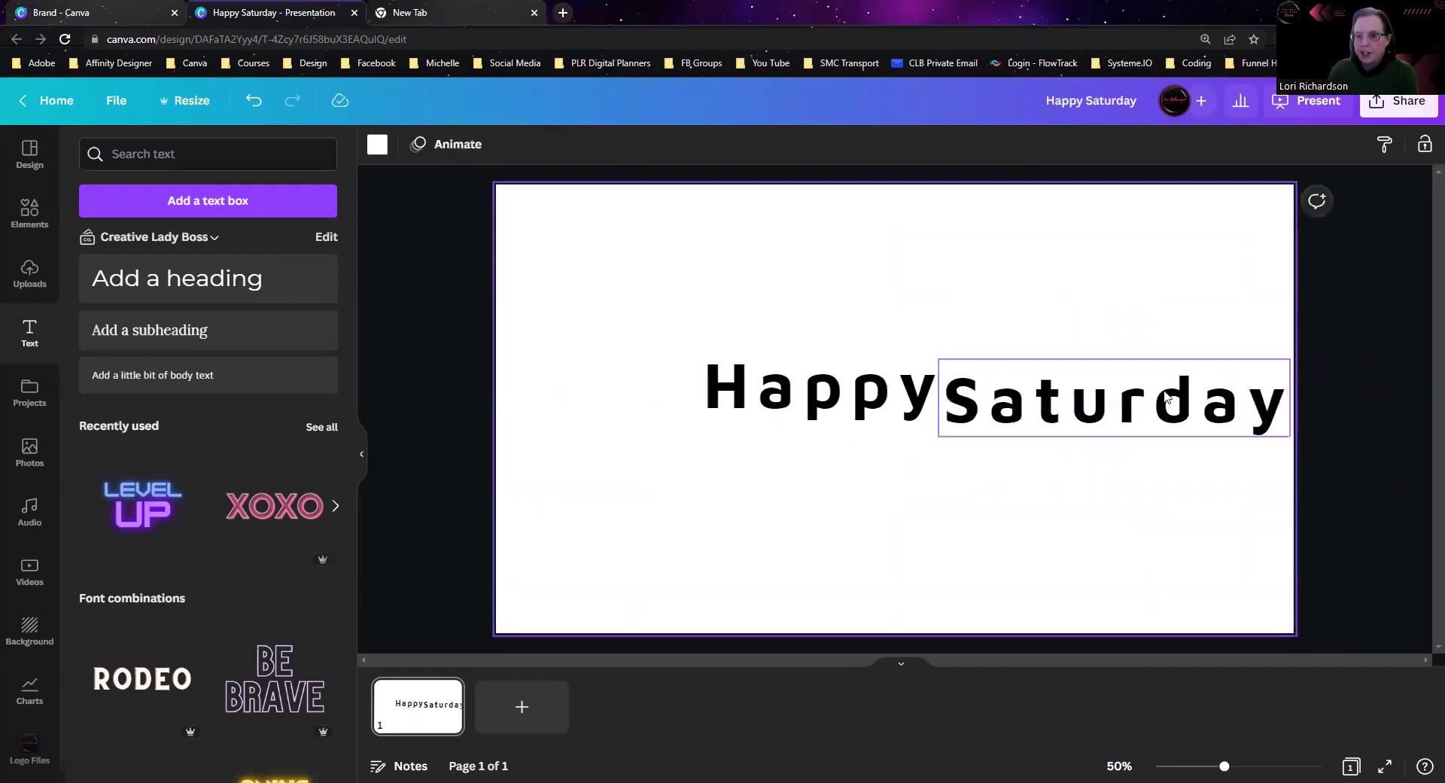
pyautogui.click(1166, 405)
pyautogui.moveTo(1166, 405); pyautogui.dragTo(870, 495)
pyautogui.click(985, 149)
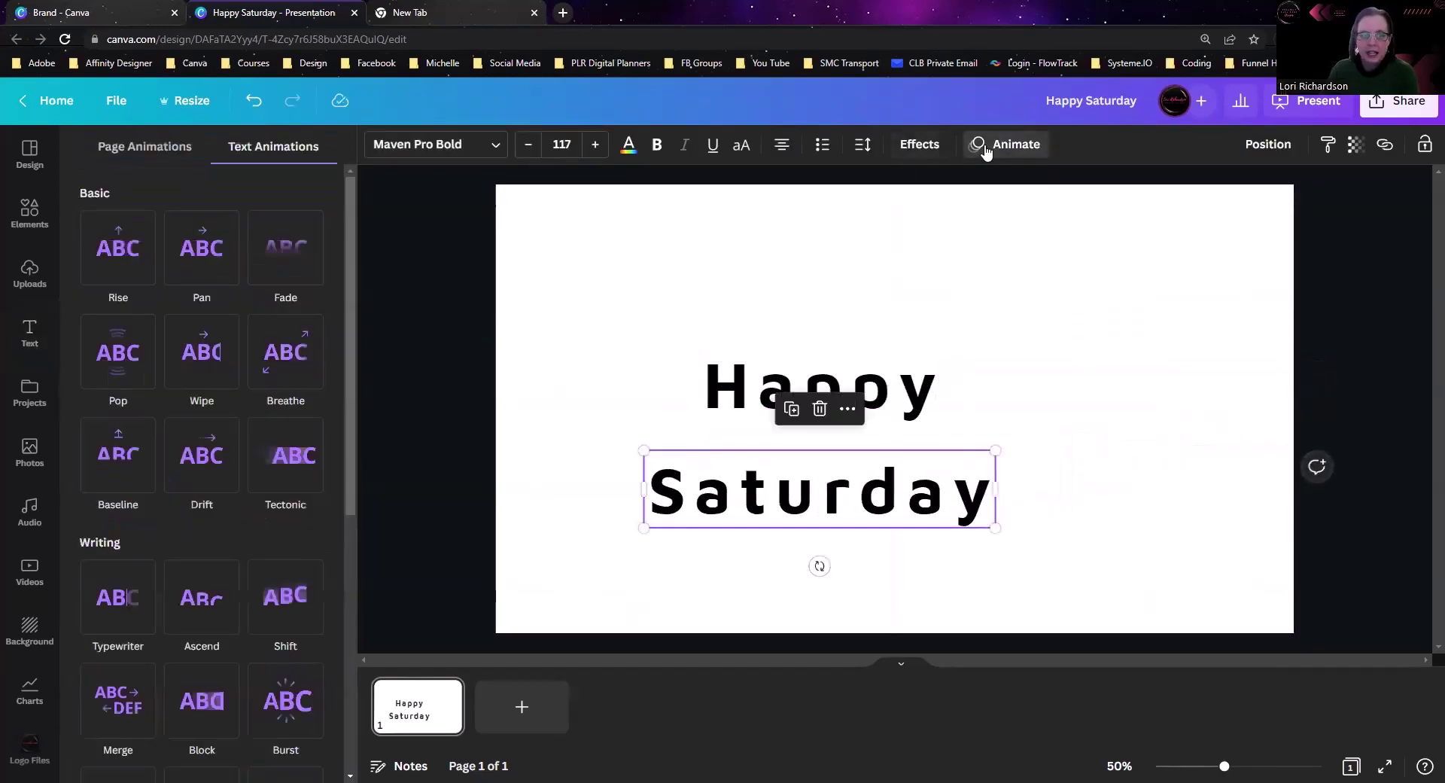
# Undo the separate "Saturday" box and restore "Saturday" as the second line of the "Happy" text box.
pyautogui.click(907, 405)
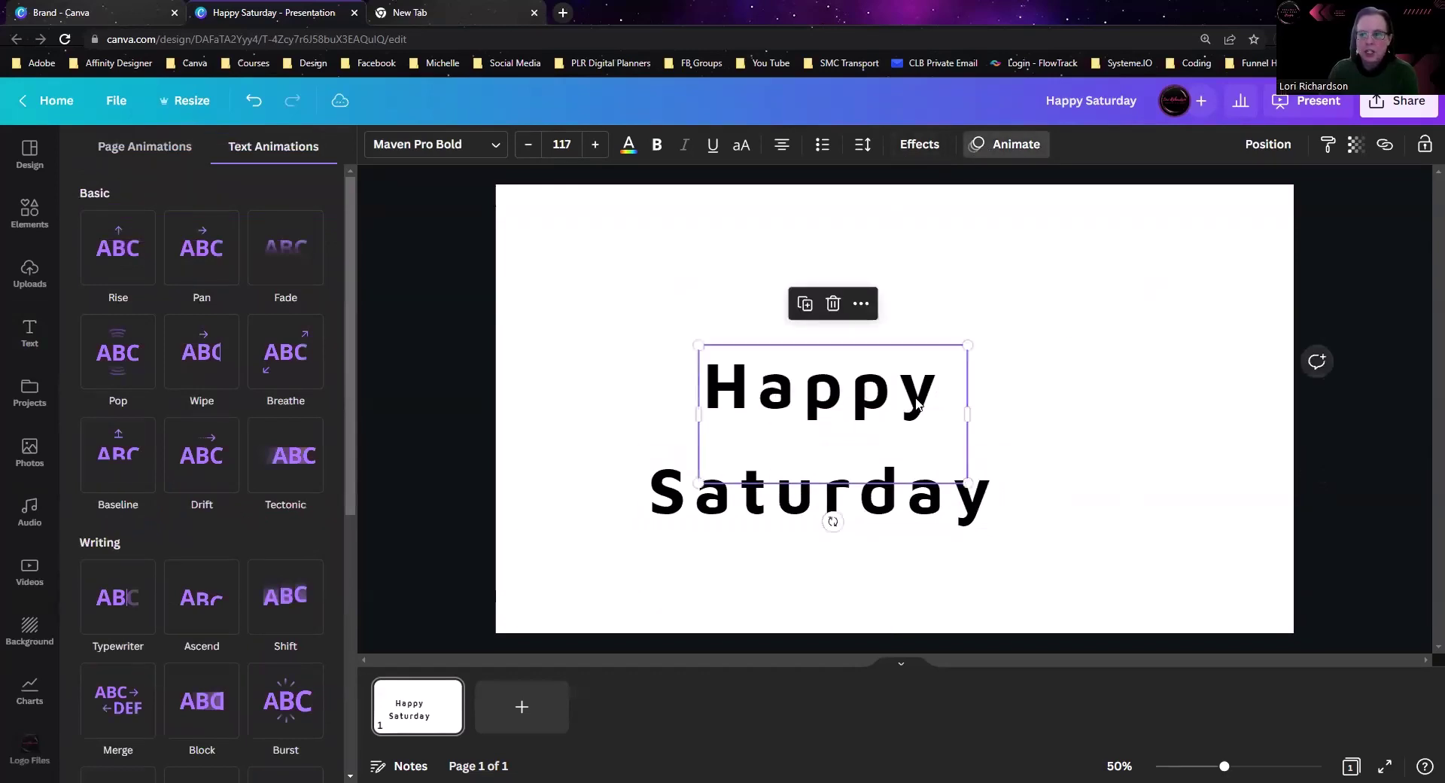
pyautogui.click(908, 405)
pyautogui.click(934, 392)
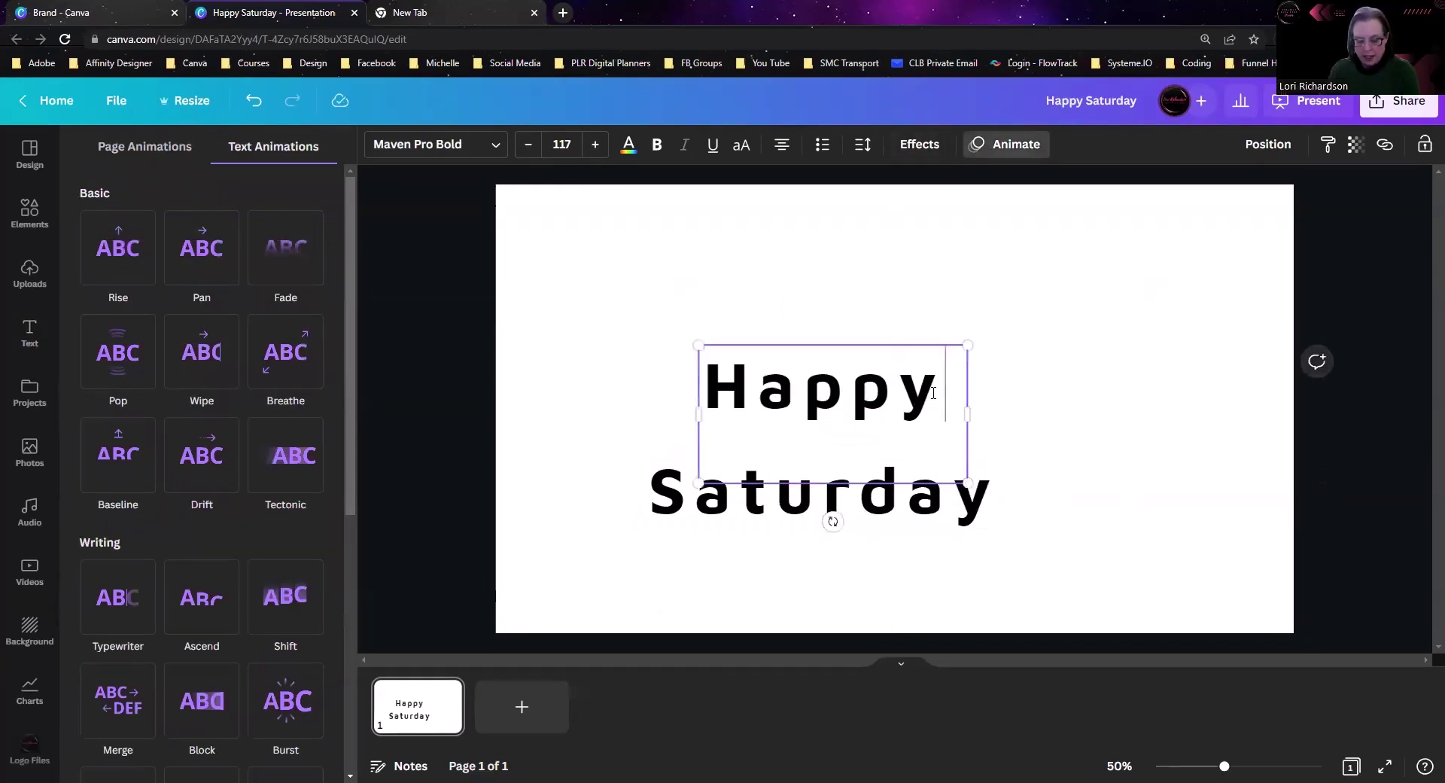
pyautogui.hotkey('ctrl', 'z')
pyautogui.hotkey('ctrl', 'z')
pyautogui.hotkey('ctrl', 'z')
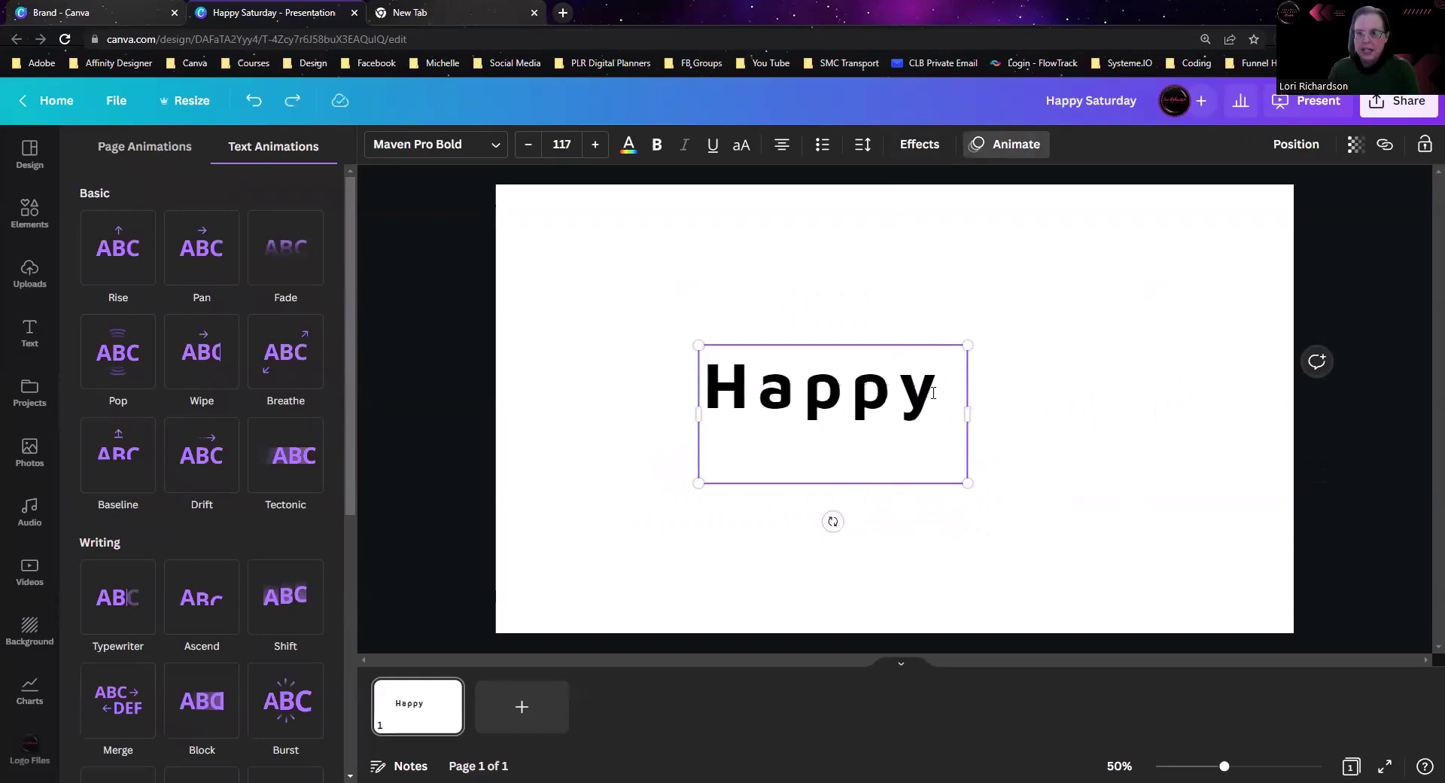
pyautogui.write('Saturday')
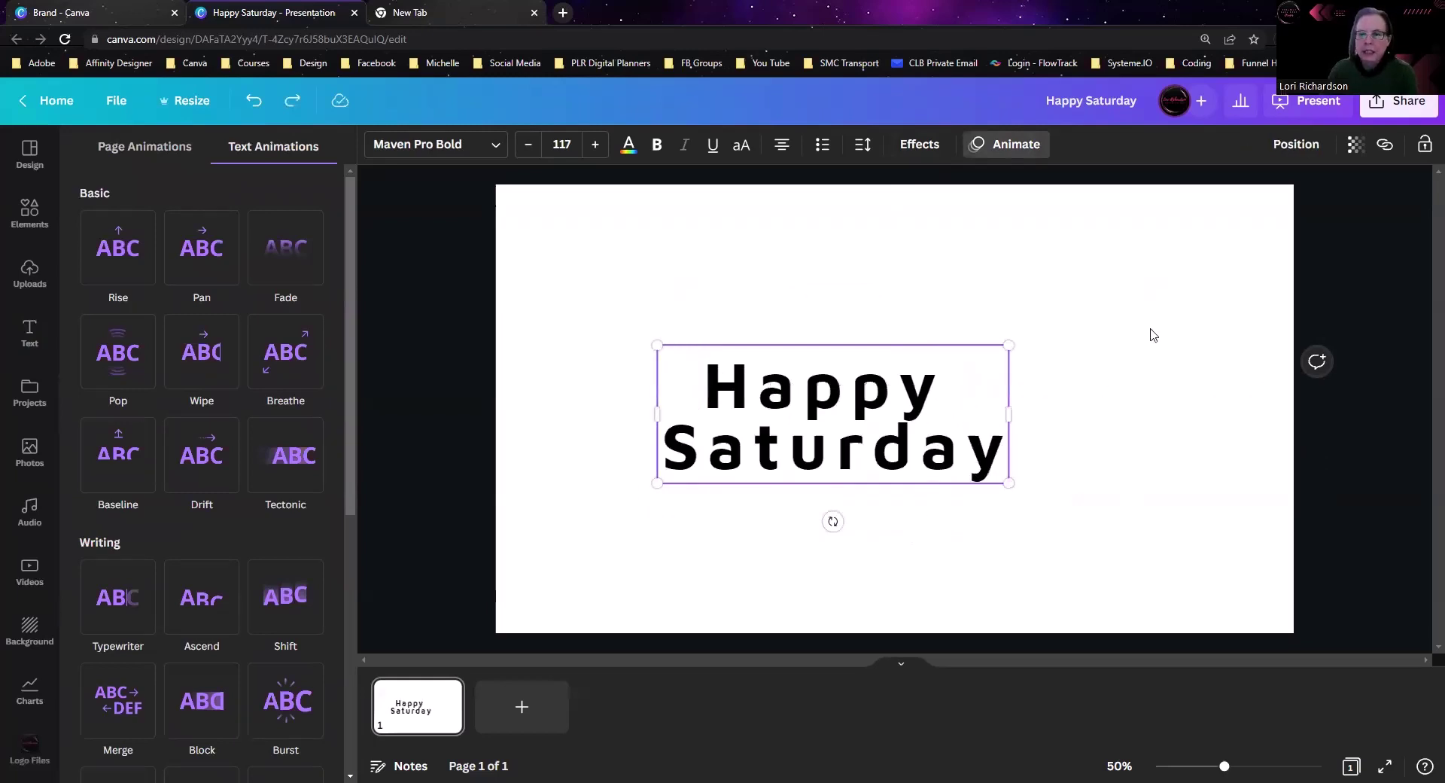
pyautogui.click(1018, 144)
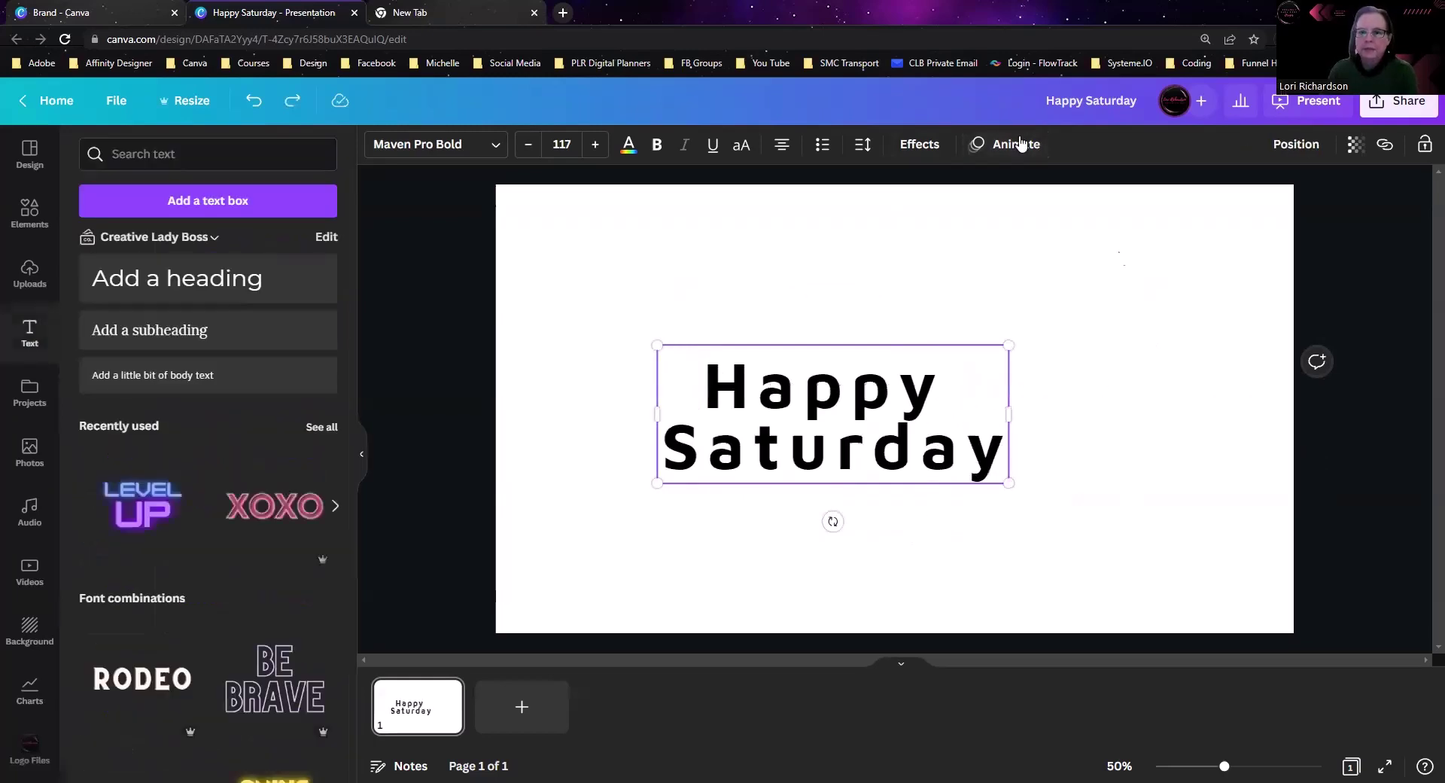
# Apply a Shadow effect to the "Happy Saturday" text with offset 43 and the purple gradient font colour.
pyautogui.click(910, 150)
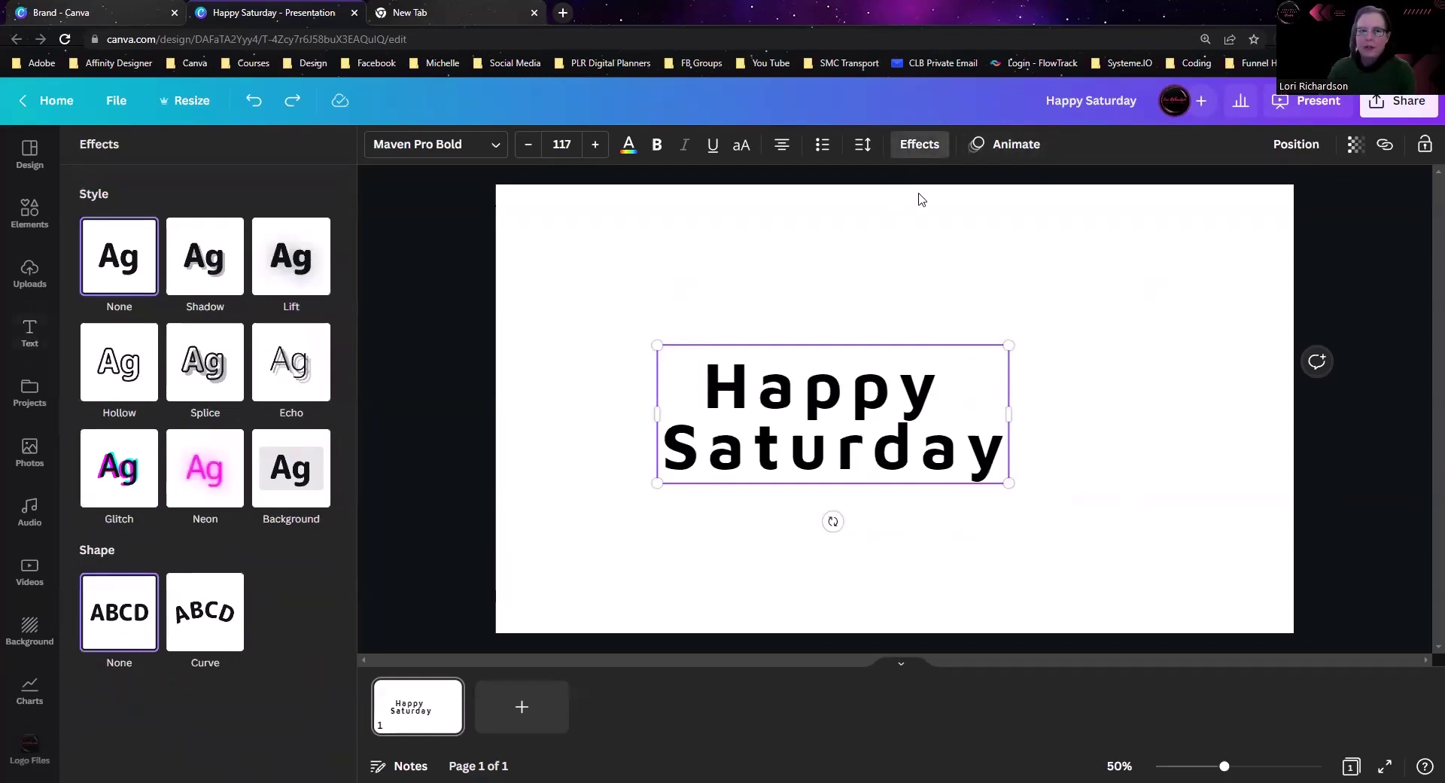
pyautogui.click(214, 270)
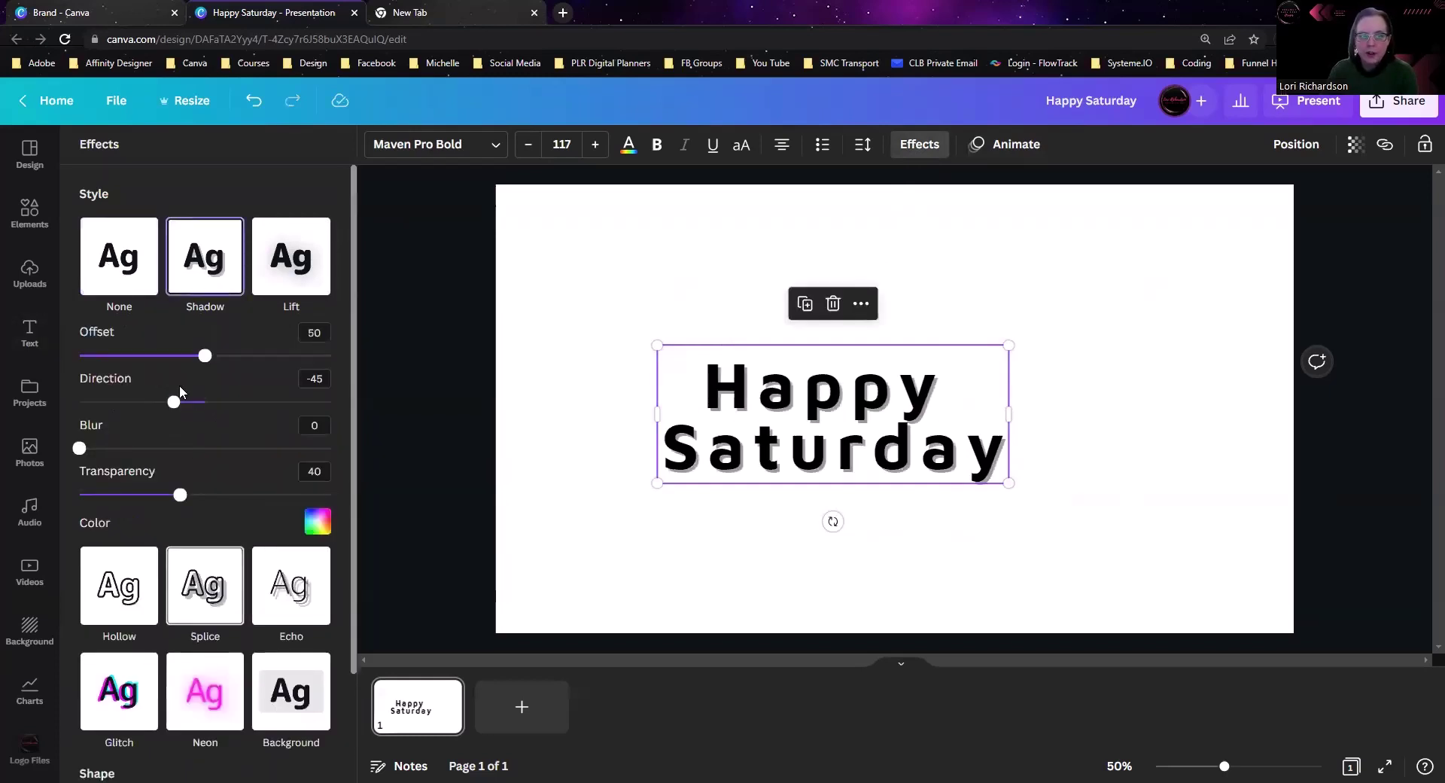
pyautogui.moveTo(202, 358)
pyautogui.mouseDown()
pyautogui.moveTo(223, 360)
pyautogui.moveTo(188, 359)
pyautogui.mouseUp()
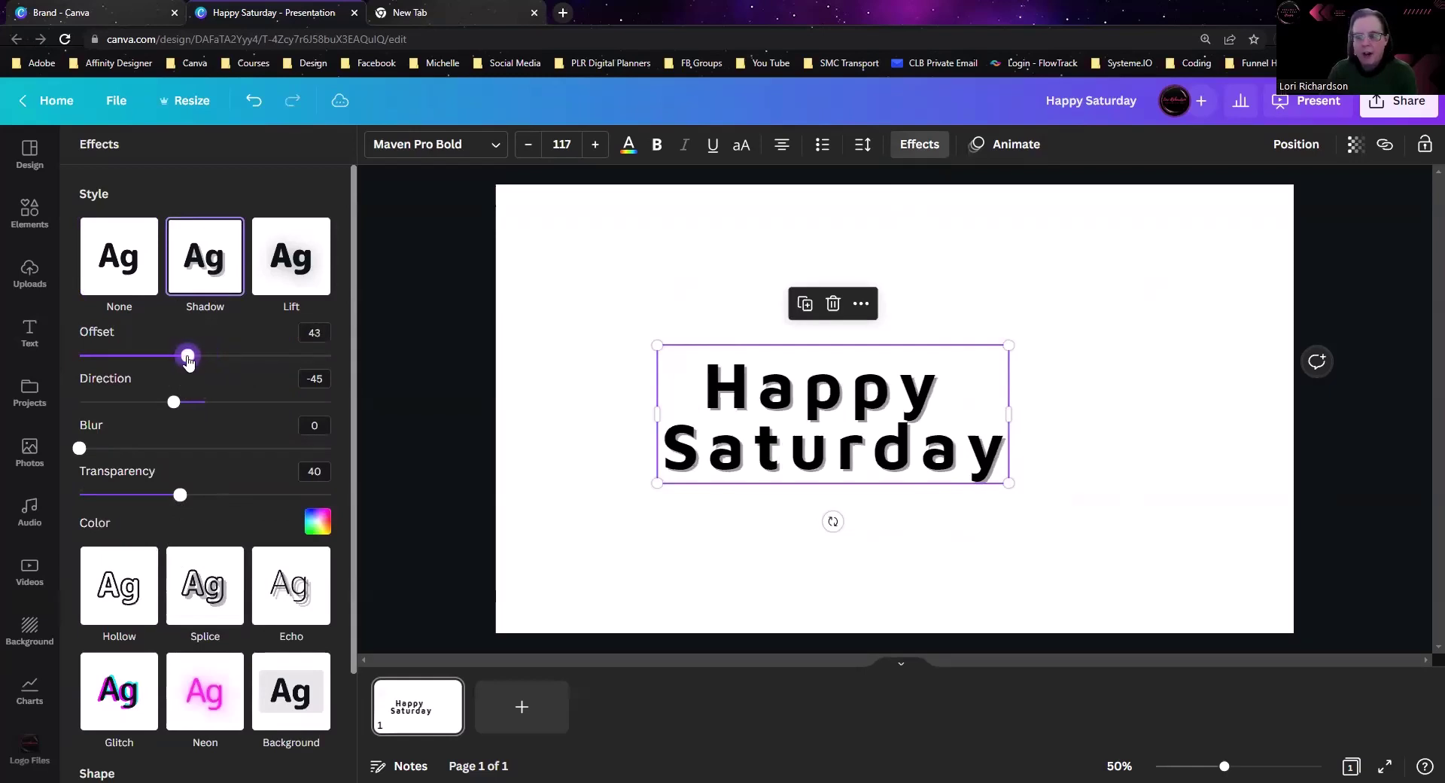
pyautogui.click(318, 525)
pyautogui.click(106, 459)
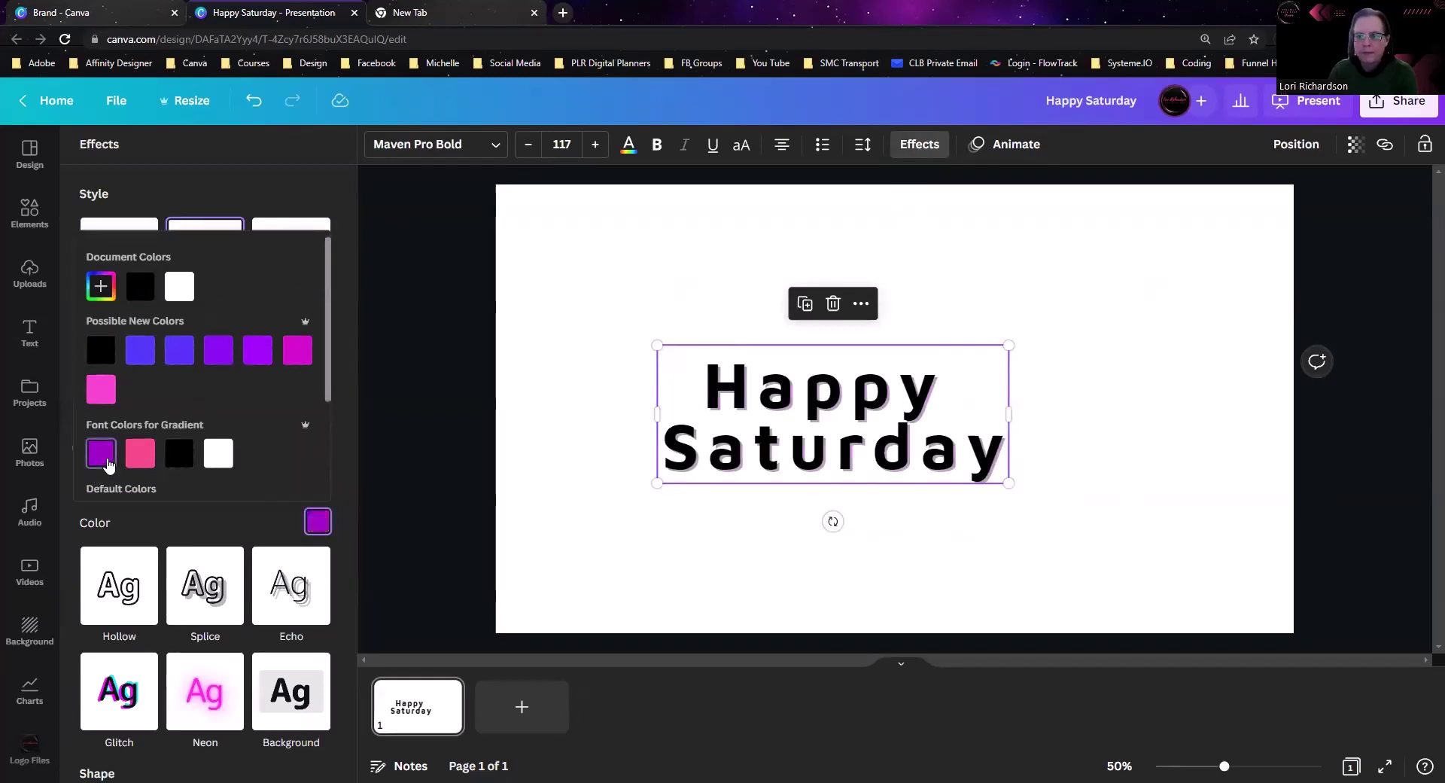
pyautogui.click(378, 449)
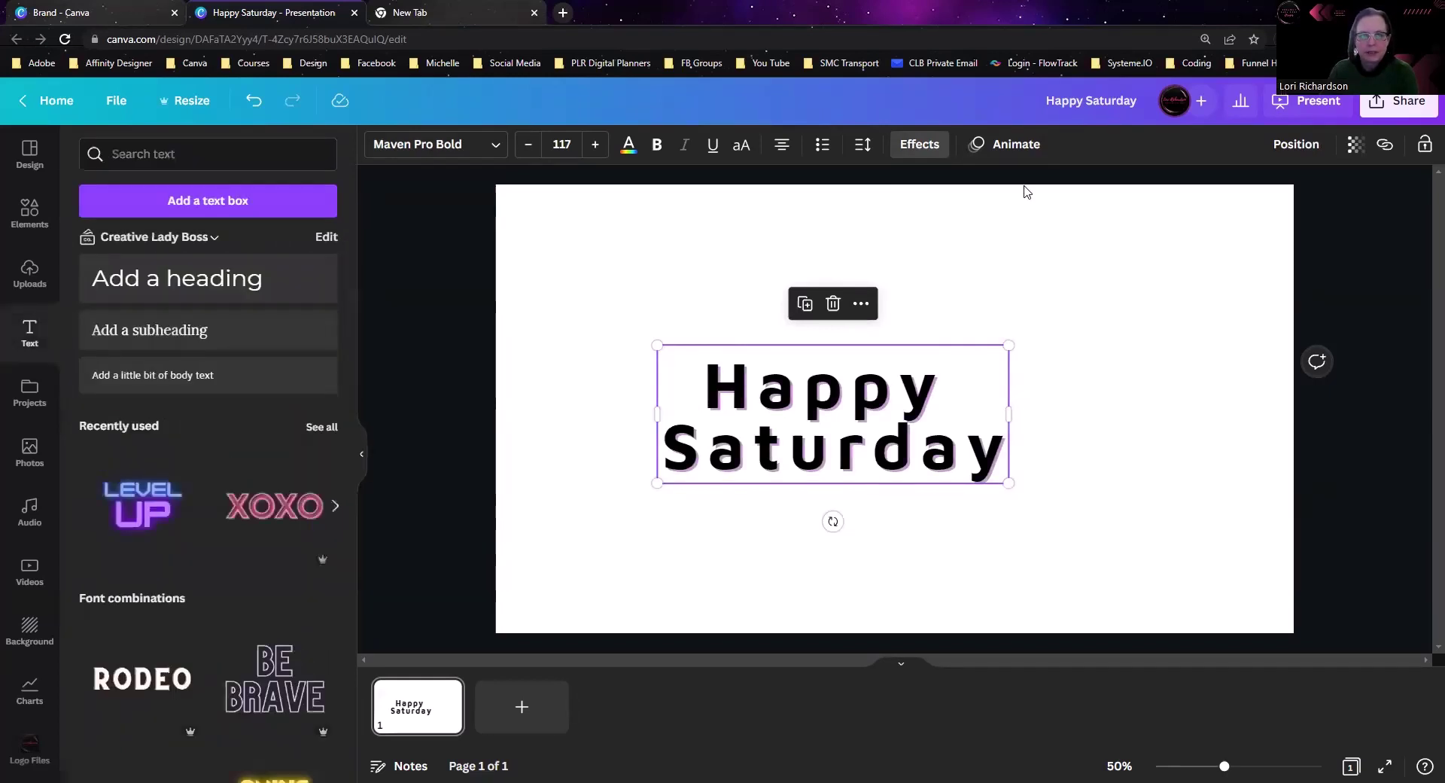
# Set the transparency of the text's purple shadow to 88.
pyautogui.click(925, 146)
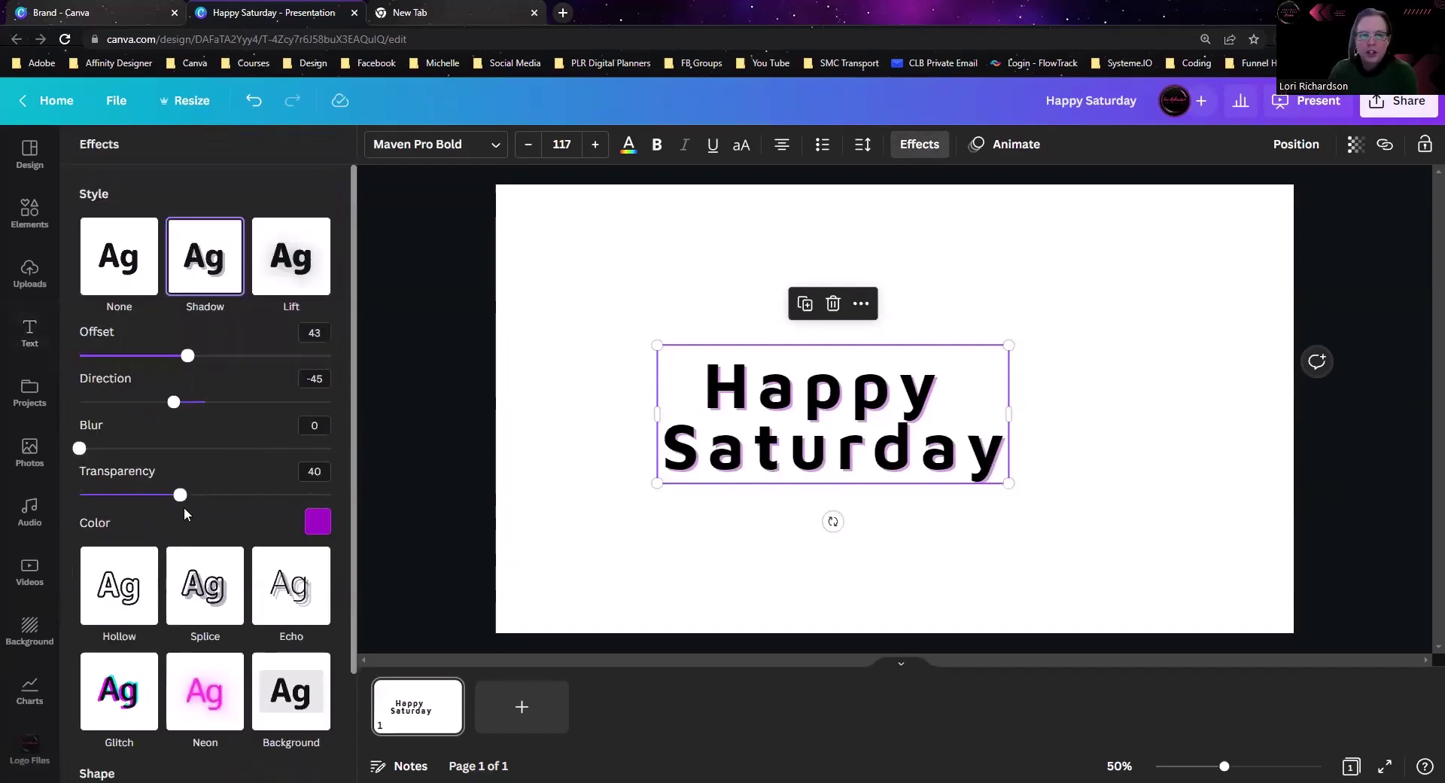
pyautogui.moveTo(186, 498); pyautogui.dragTo(302, 510)
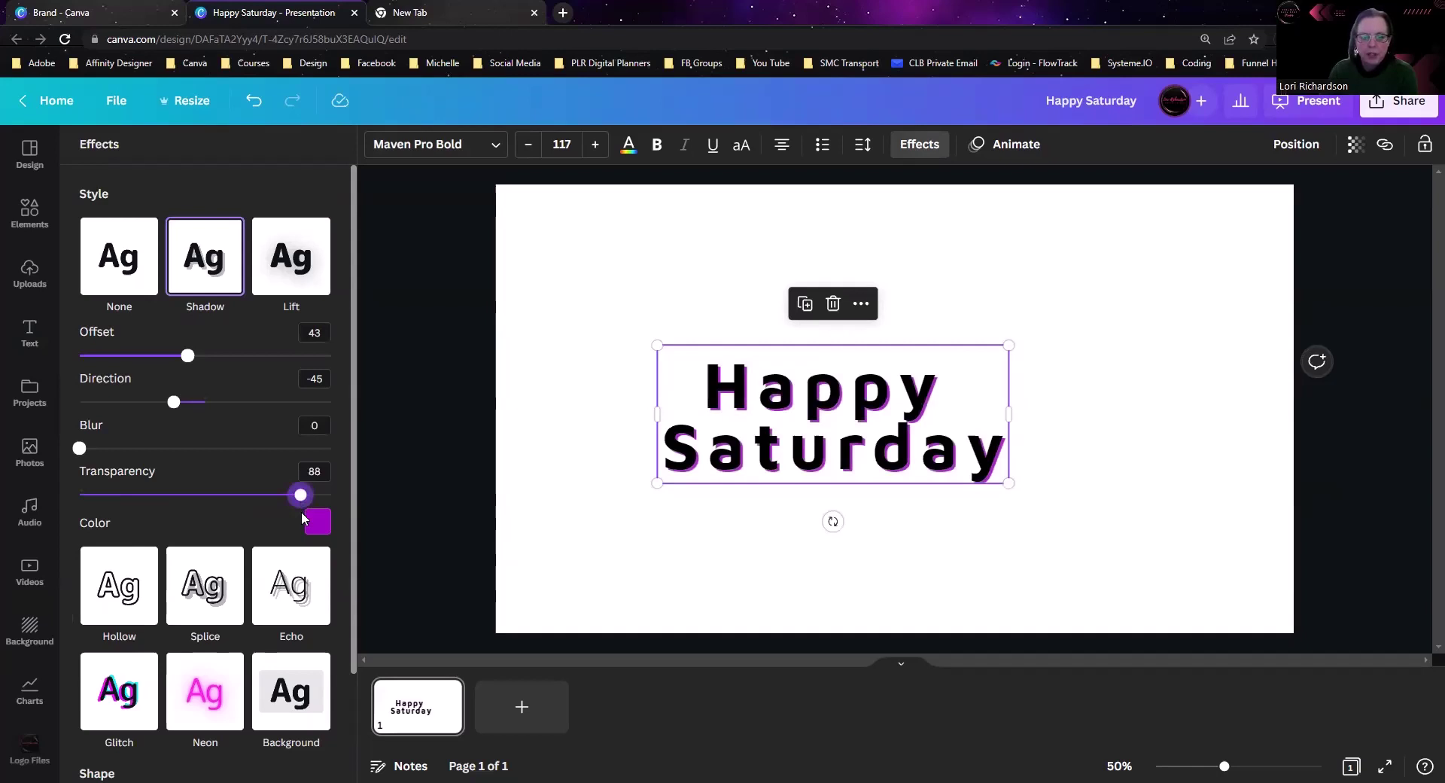
pyautogui.click(674, 558)
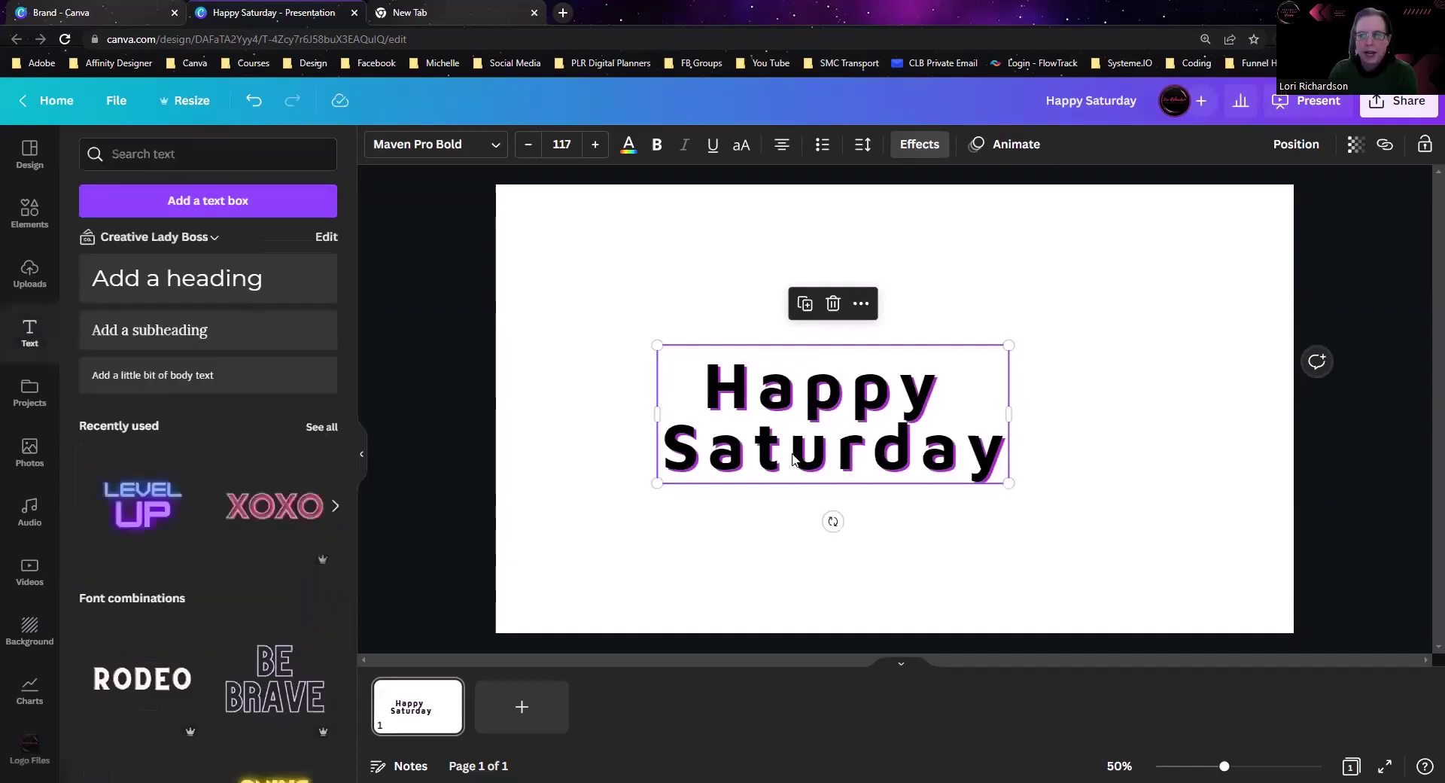
# Move the "Happy Saturday" text into the upper half of the page and set its effect style to None.
pyautogui.click(793, 457)
pyautogui.click(942, 502)
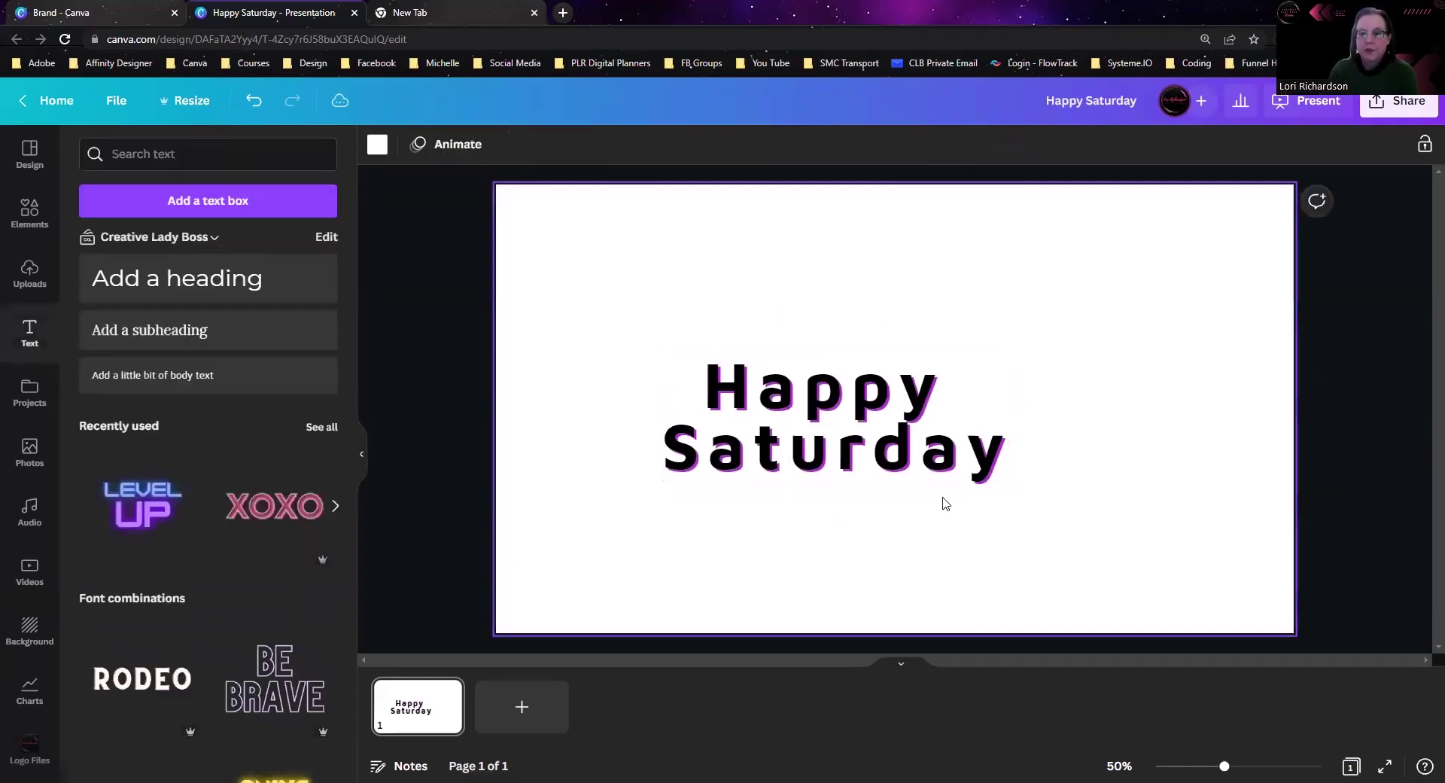
pyautogui.click(917, 455)
pyautogui.moveTo(917, 455); pyautogui.dragTo(902, 372)
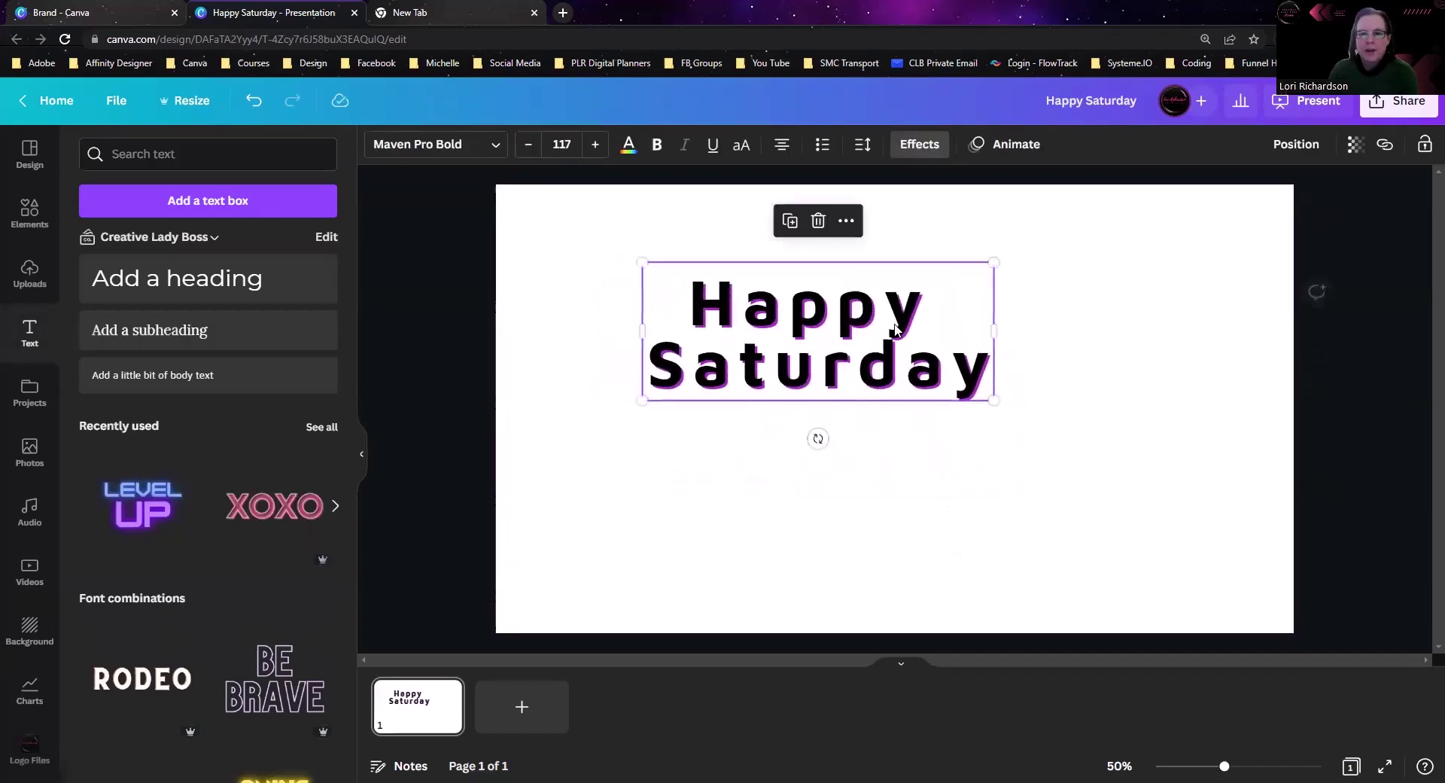
pyautogui.click(924, 147)
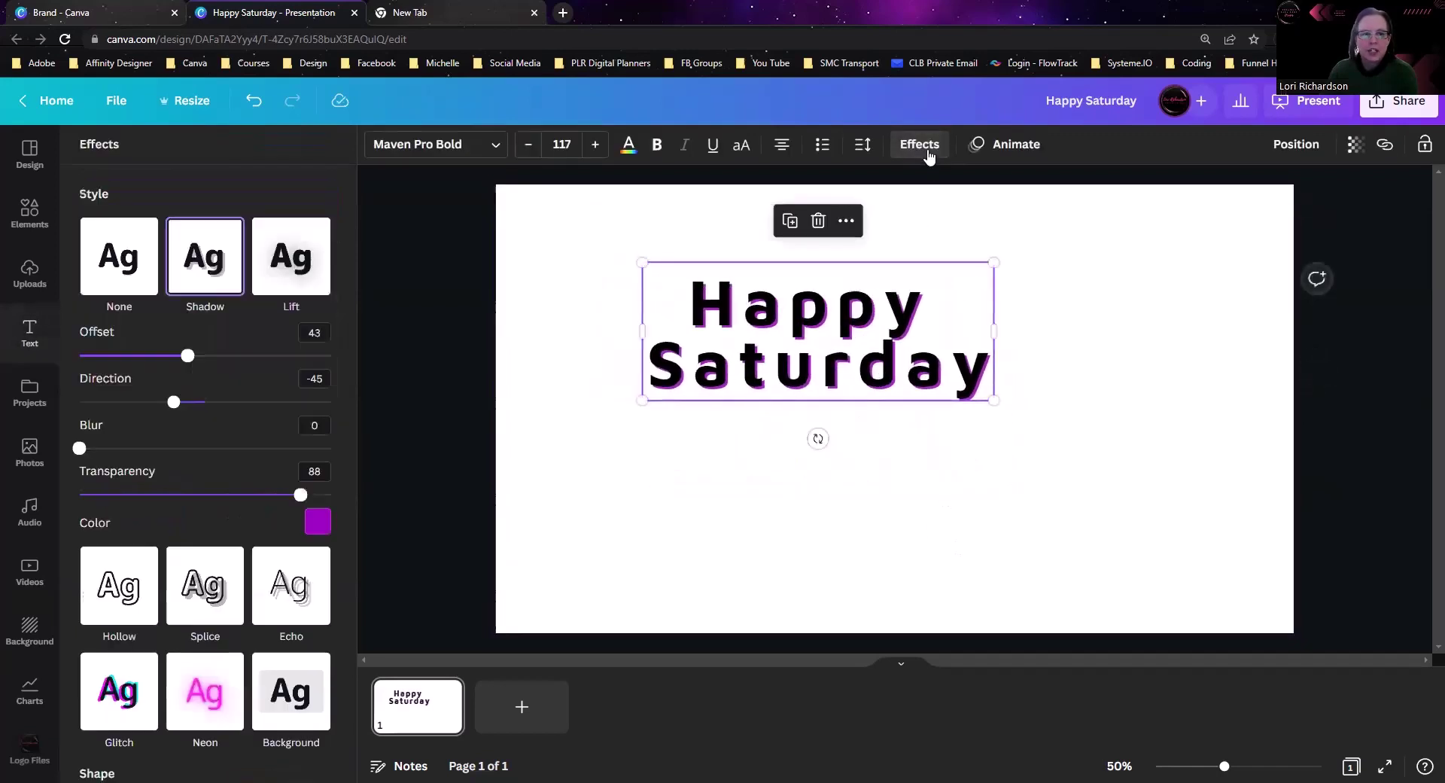
pyautogui.click(117, 267)
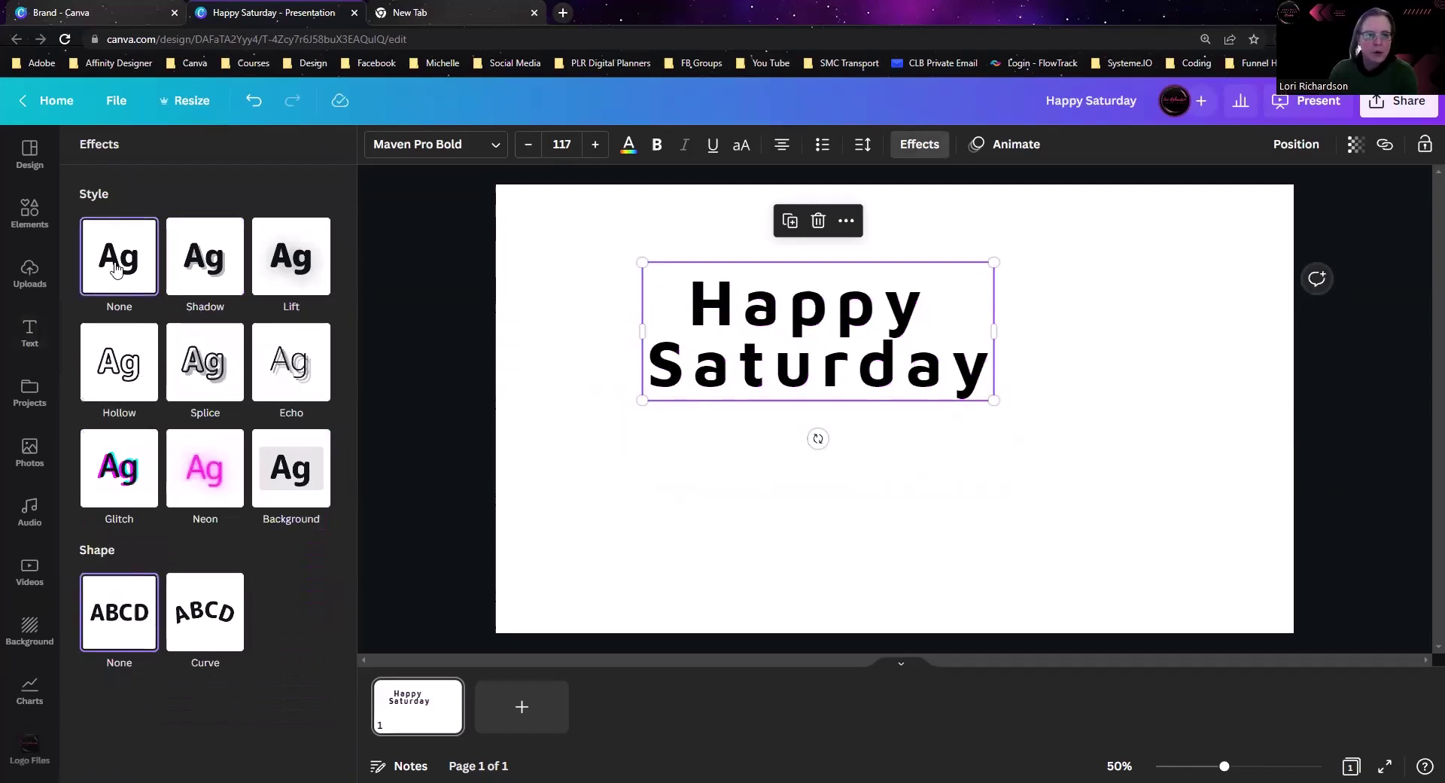
# Duplicate the "Happy Saturday" text box and place the copy directly below the original.
pyautogui.click(694, 477)
pyautogui.click(728, 450)
pyautogui.click(742, 376)
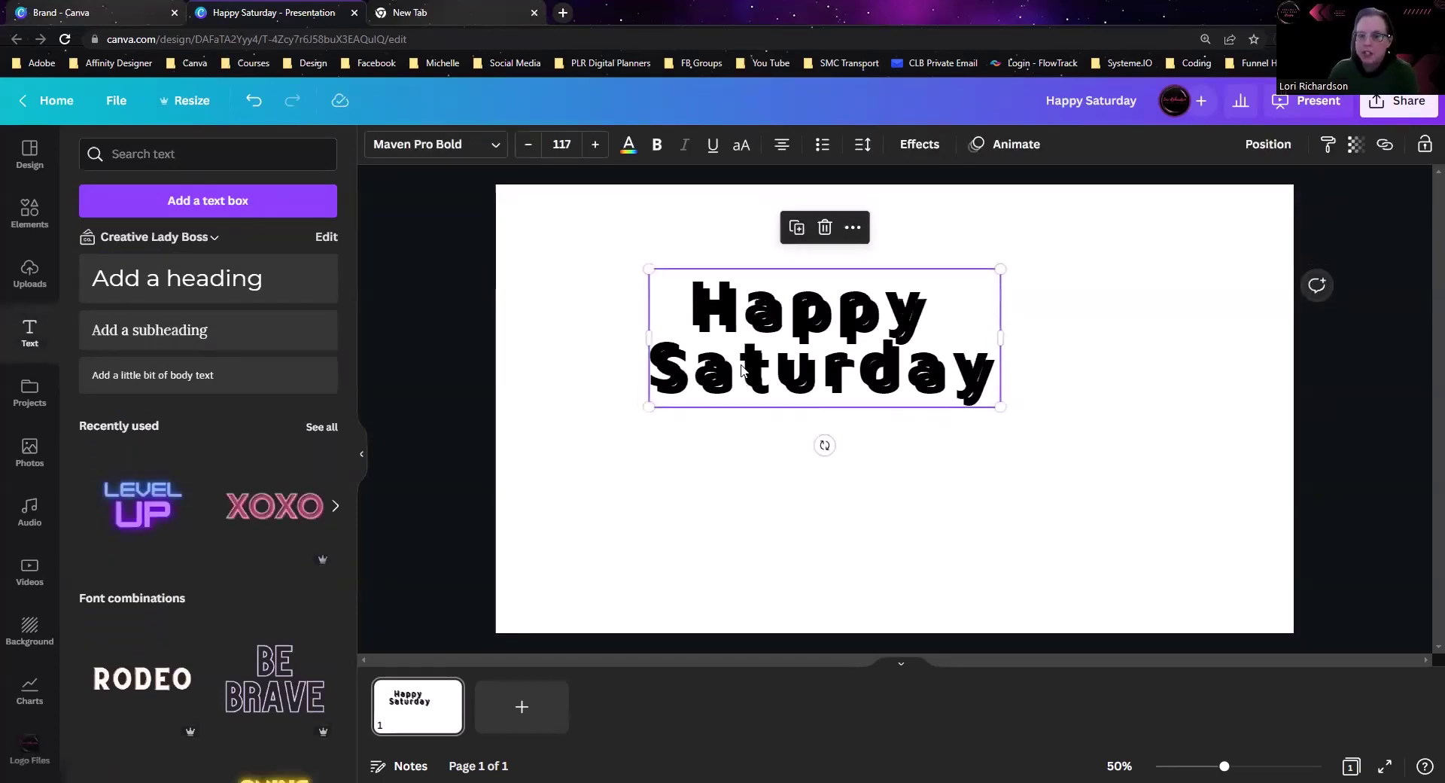
pyautogui.hotkey('ctrl', 'd')
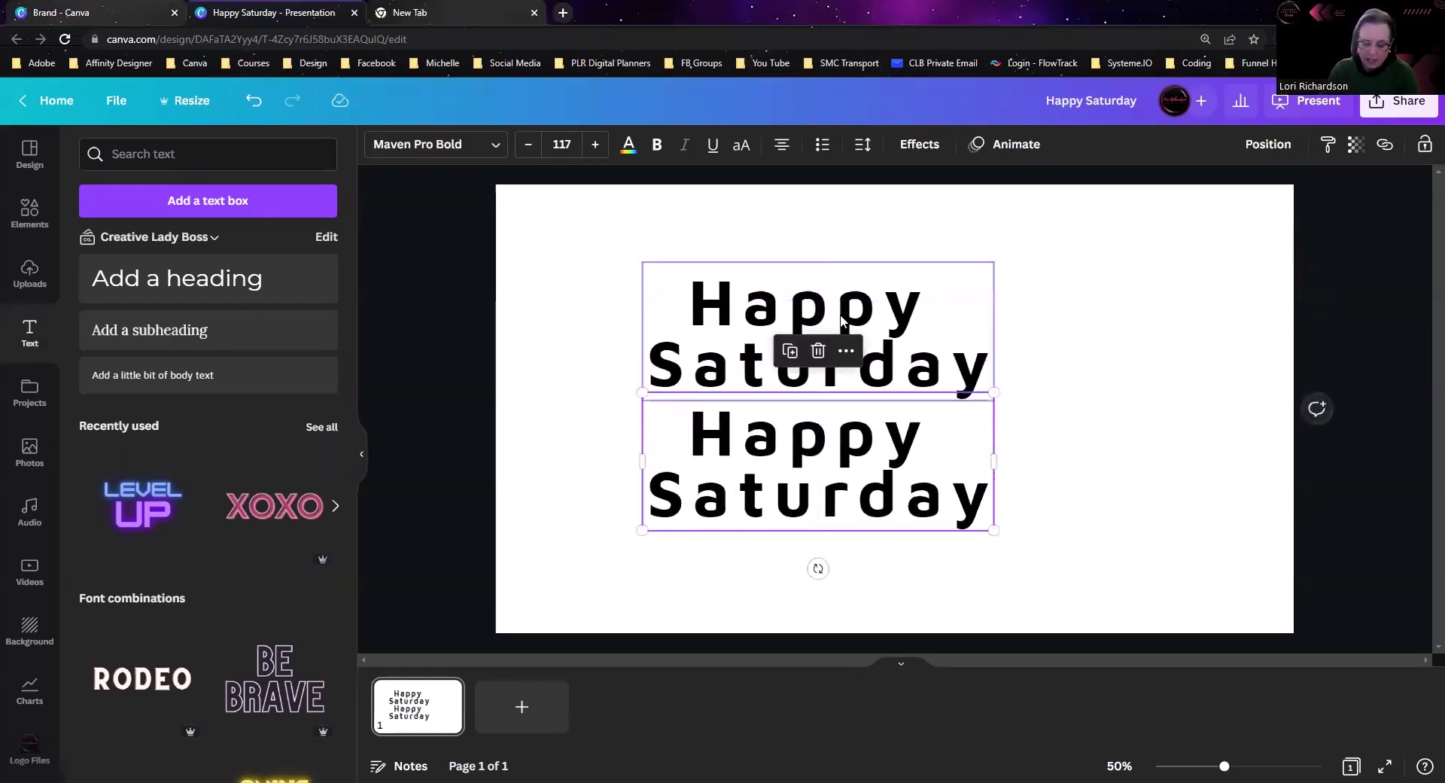
# Try placing a third "Happy Saturday" copy beside the upper text block.
pyautogui.click(841, 320)
pyautogui.moveTo(841, 320); pyautogui.dragTo(1132, 335)
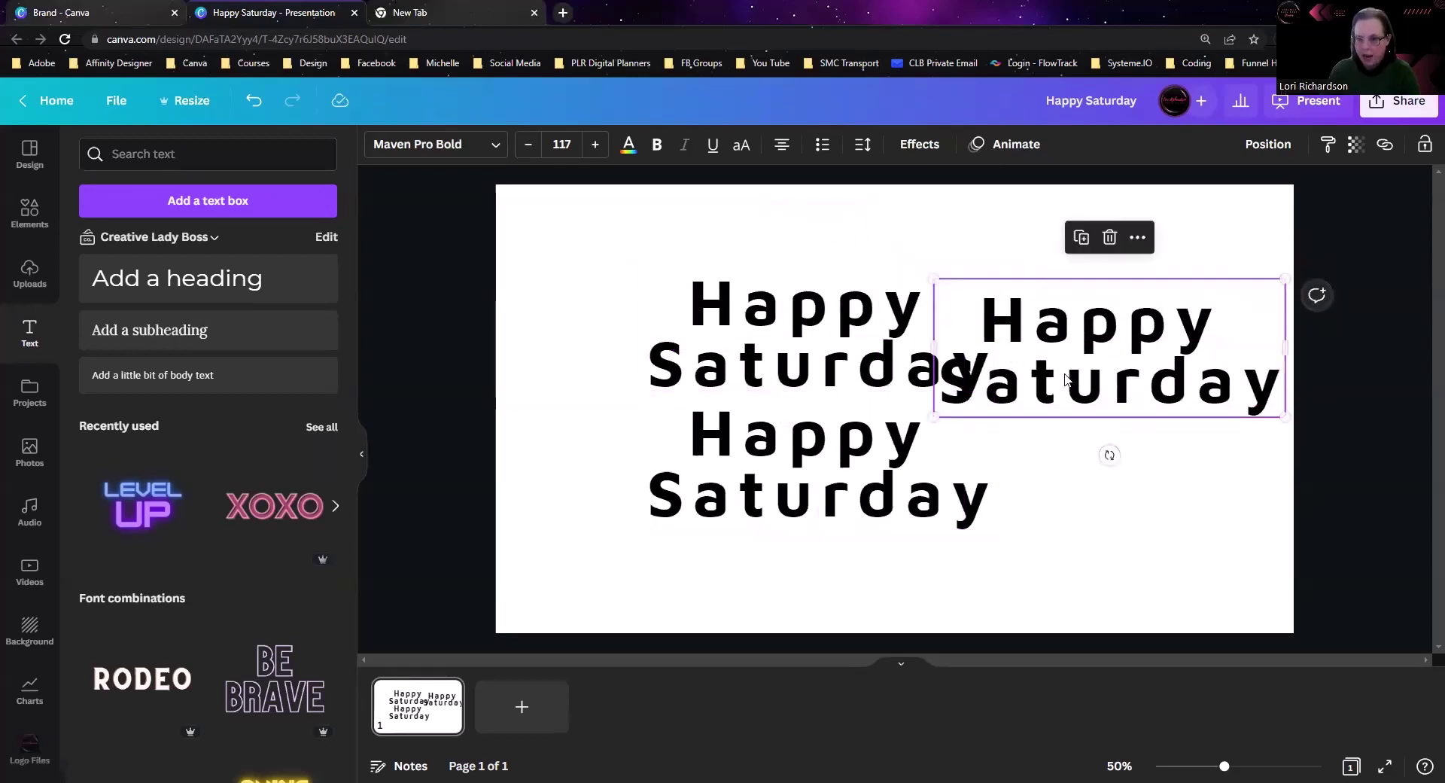
pyautogui.hotkey('ctrl', 'z')
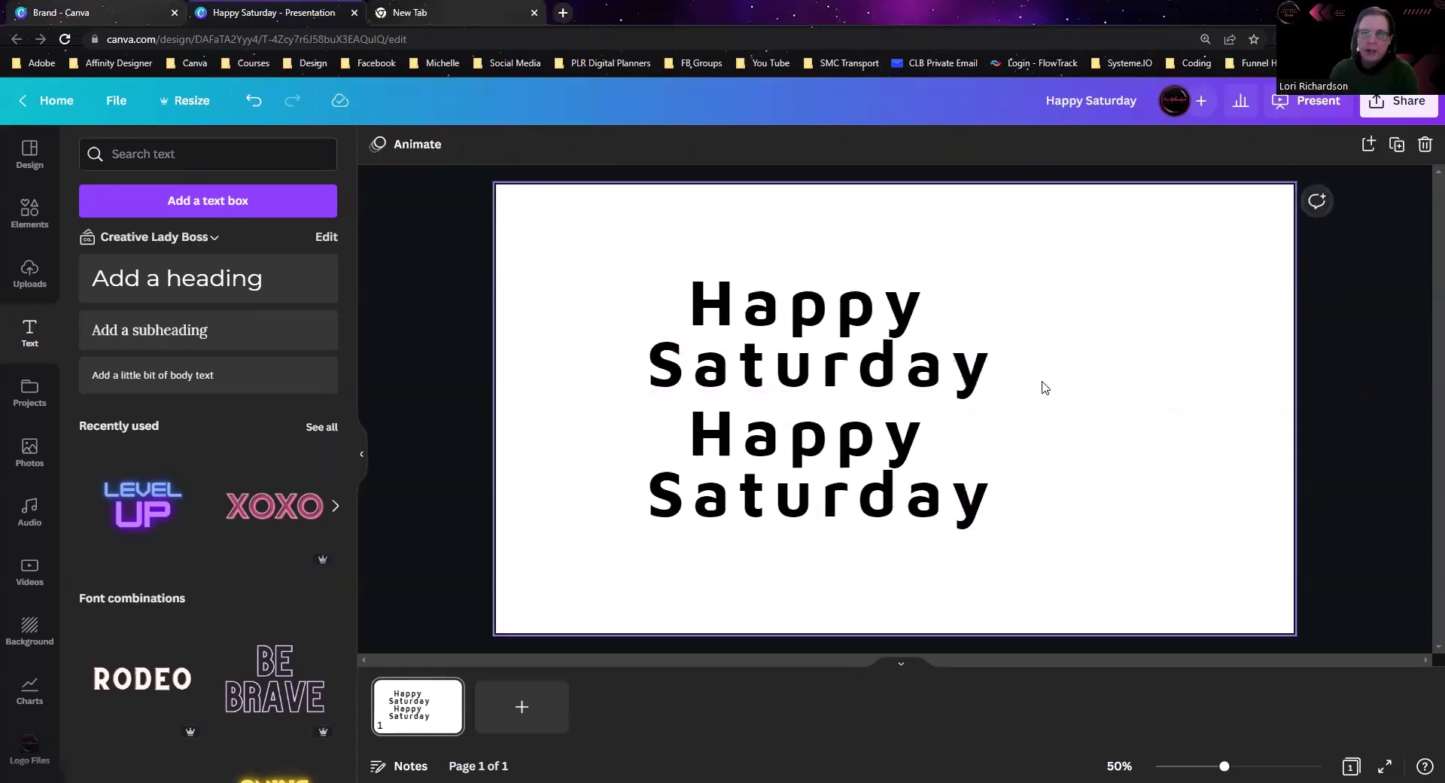
# Apply the Hollow effect to the upper "Happy Saturday" text and colour its outline red.
pyautogui.click(738, 344)
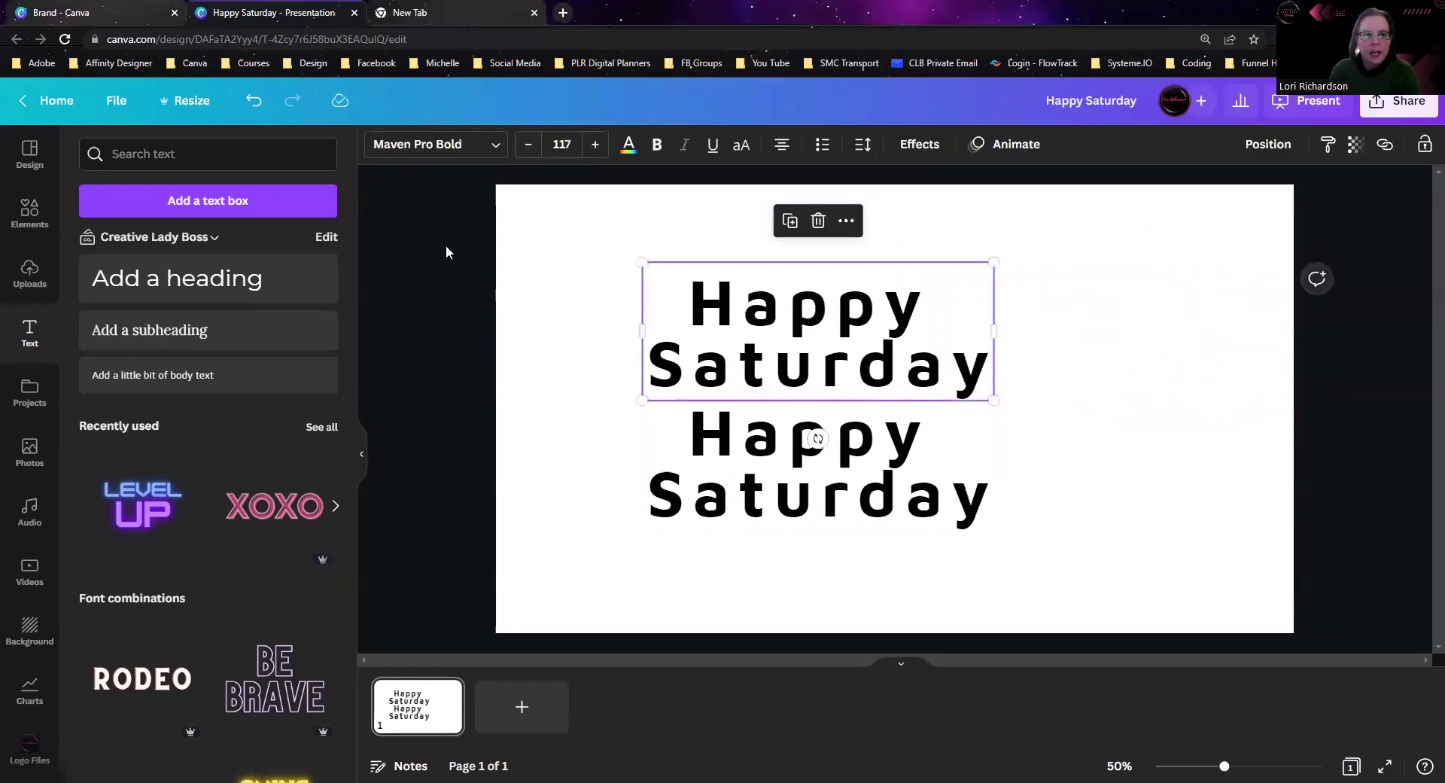
pyautogui.click(923, 146)
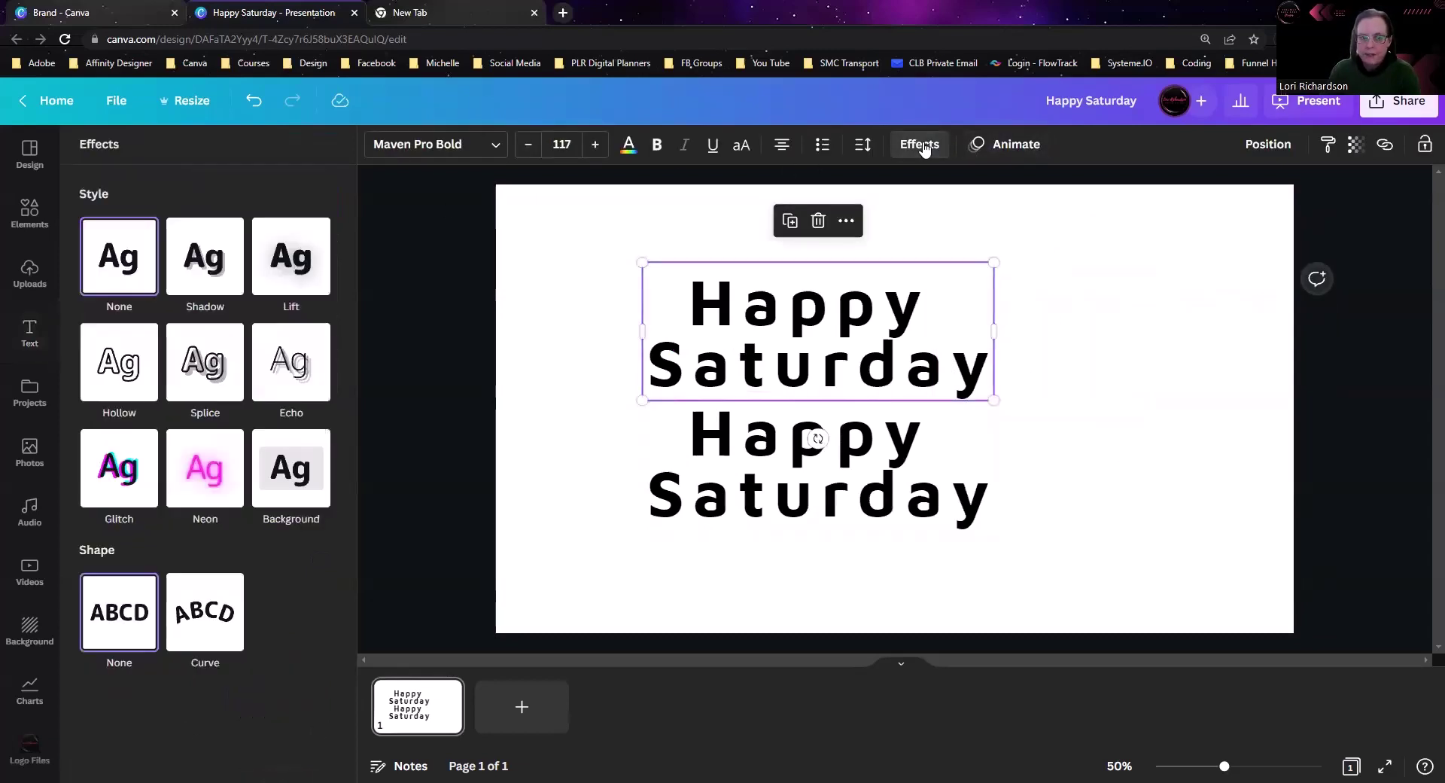
pyautogui.click(114, 363)
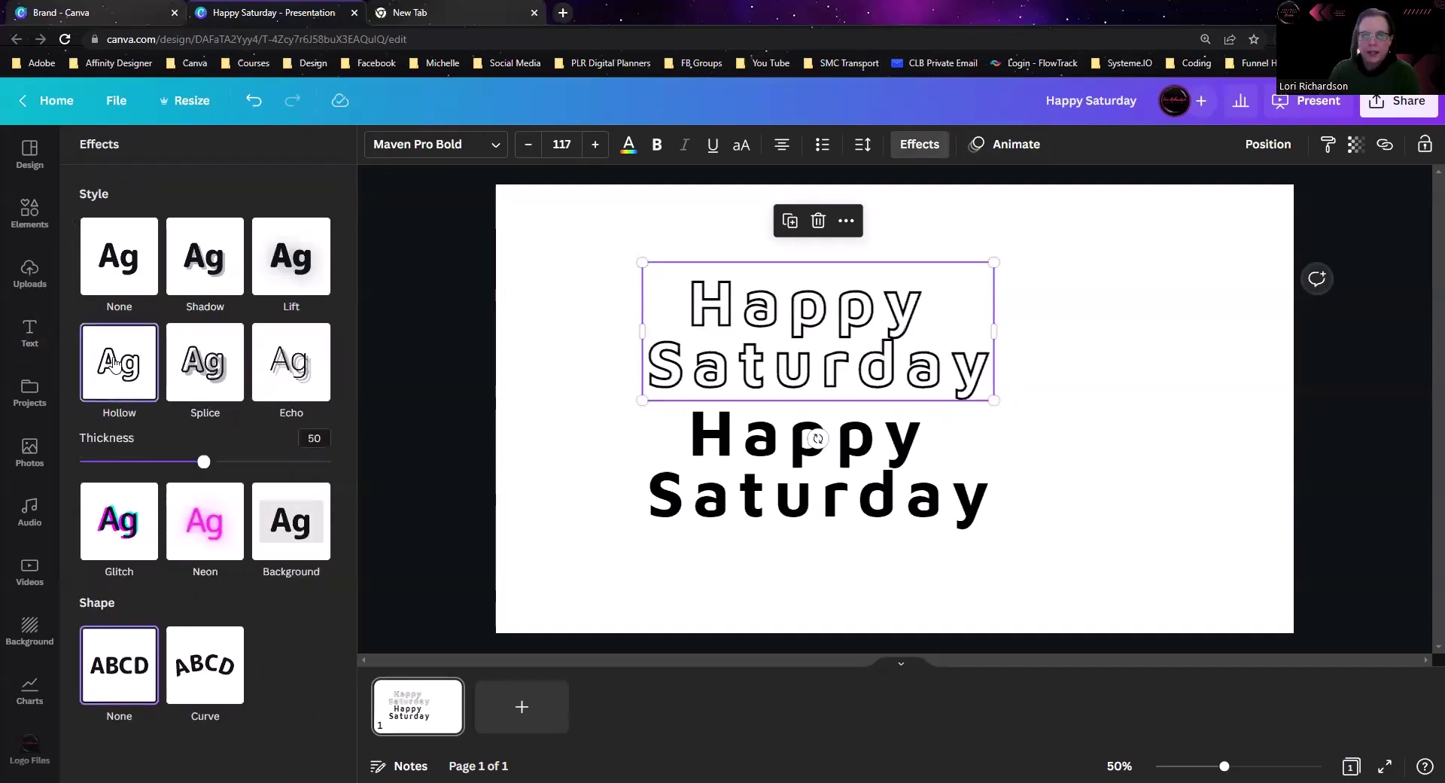
pyautogui.click(629, 147)
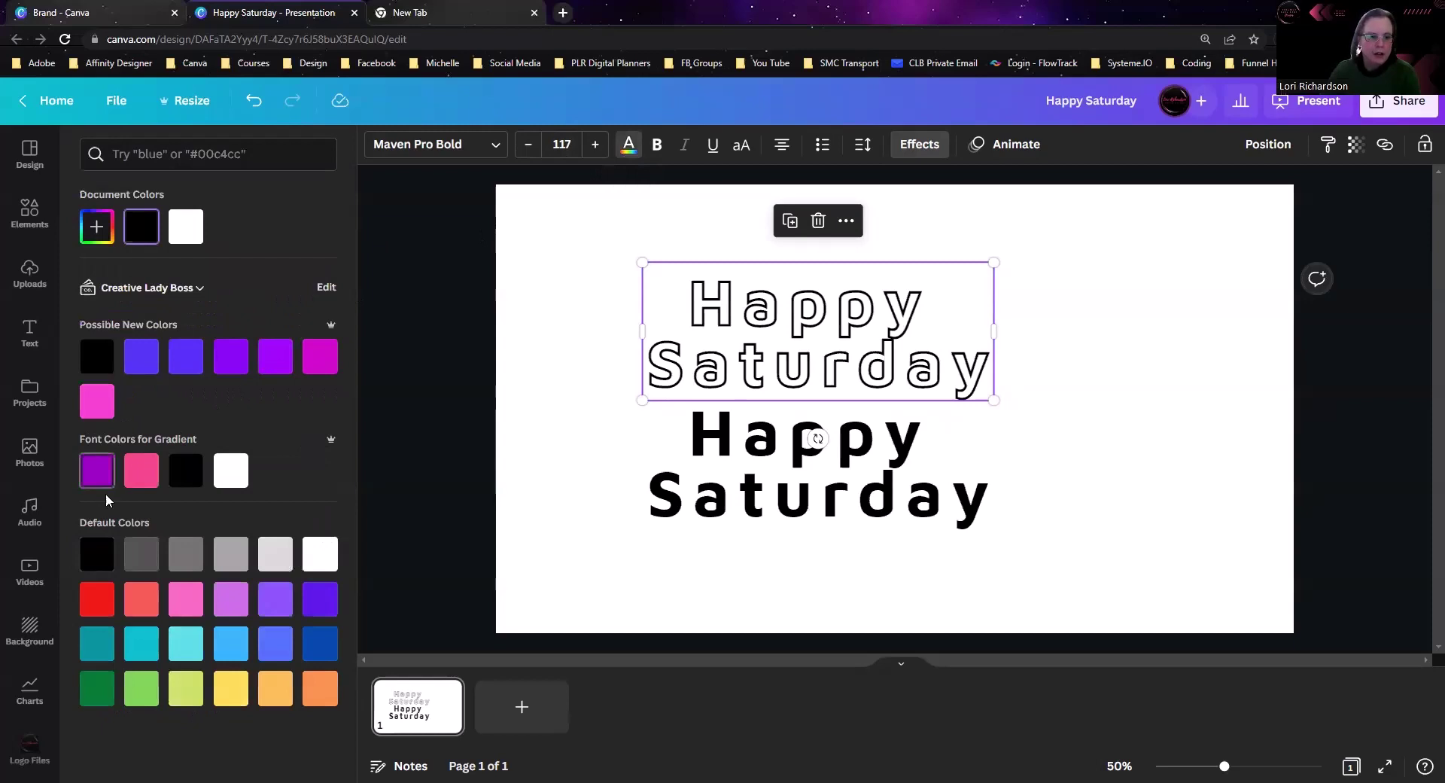
pyautogui.click(97, 599)
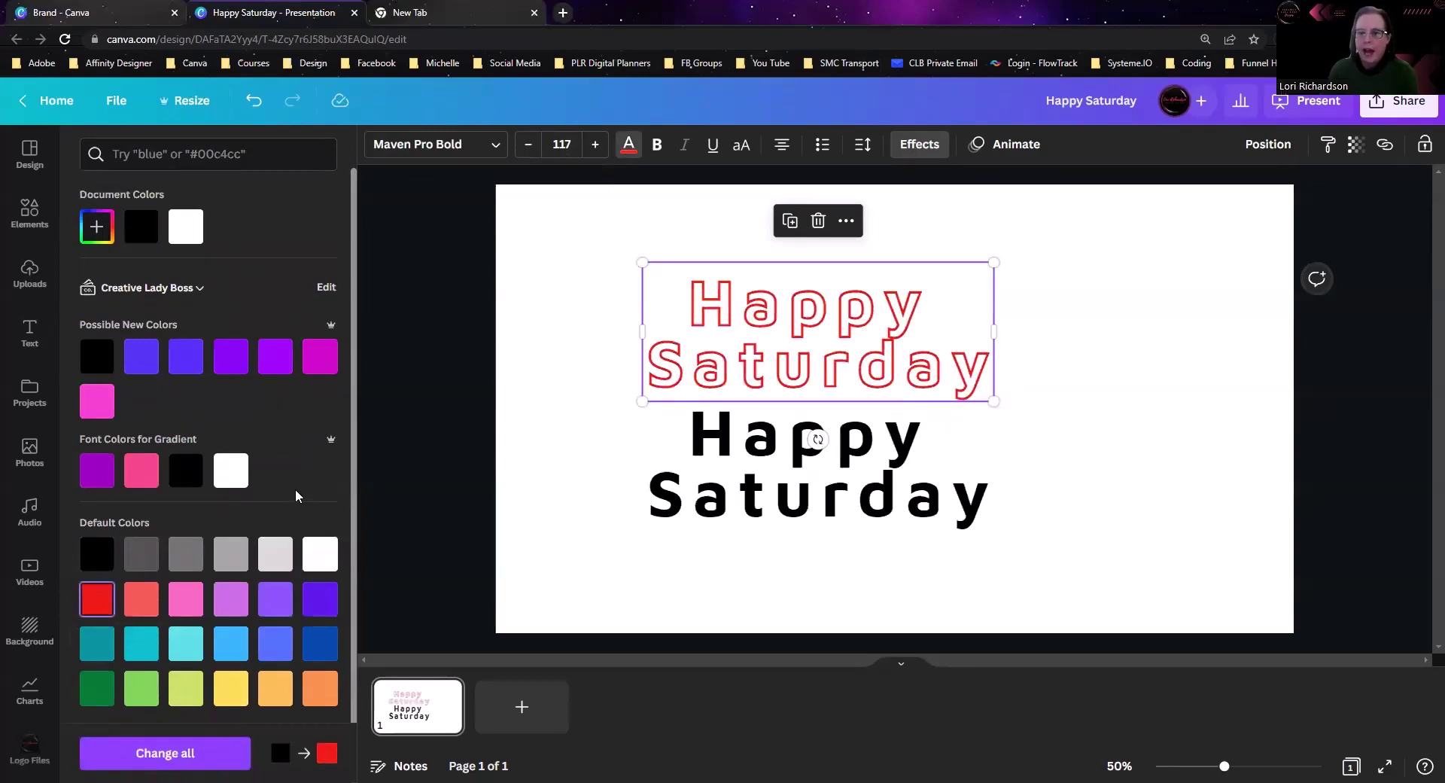
# Overlay the solid black "Happy Saturday" copy on the red hollow text, nudging it into alignment with the outline.
pyautogui.click(778, 493)
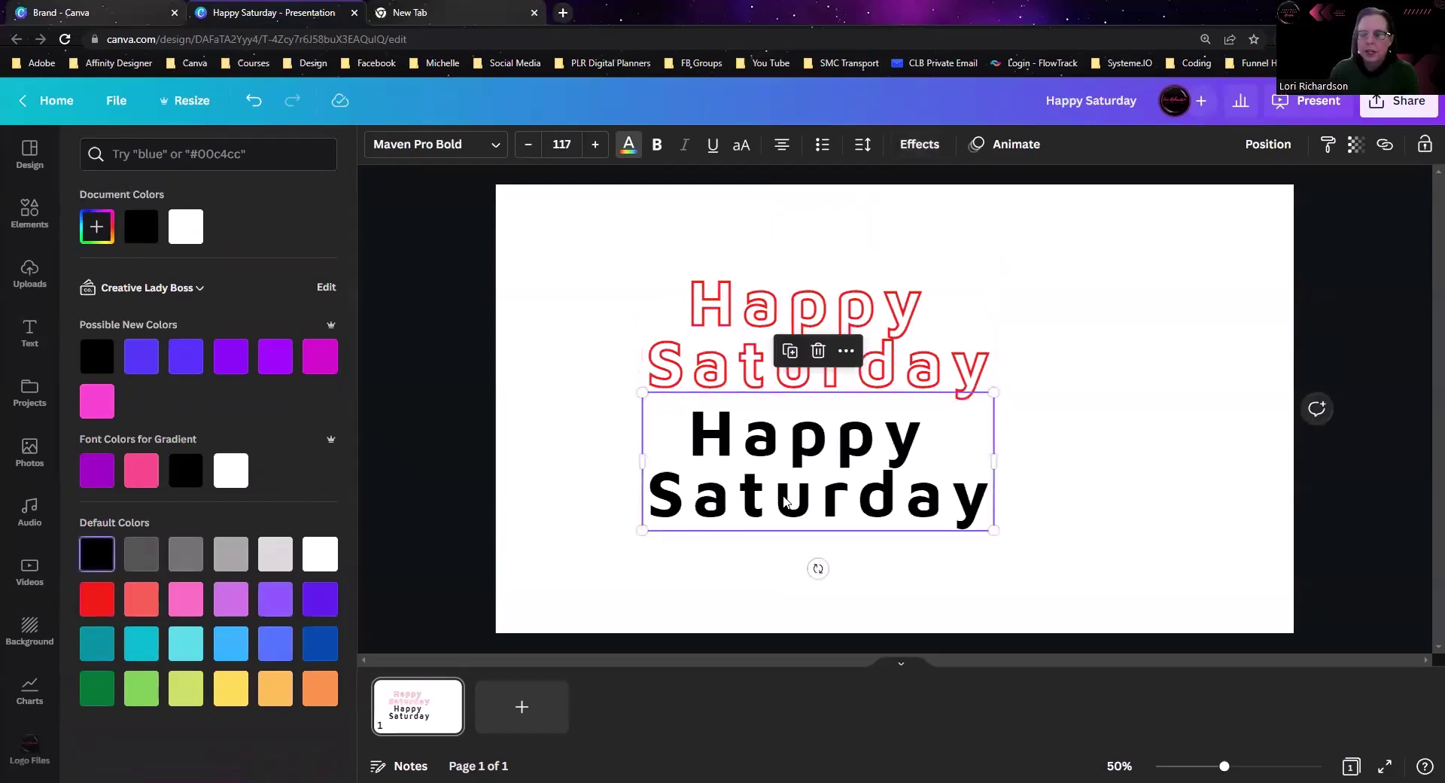
pyautogui.moveTo(783, 501); pyautogui.dragTo(785, 367)
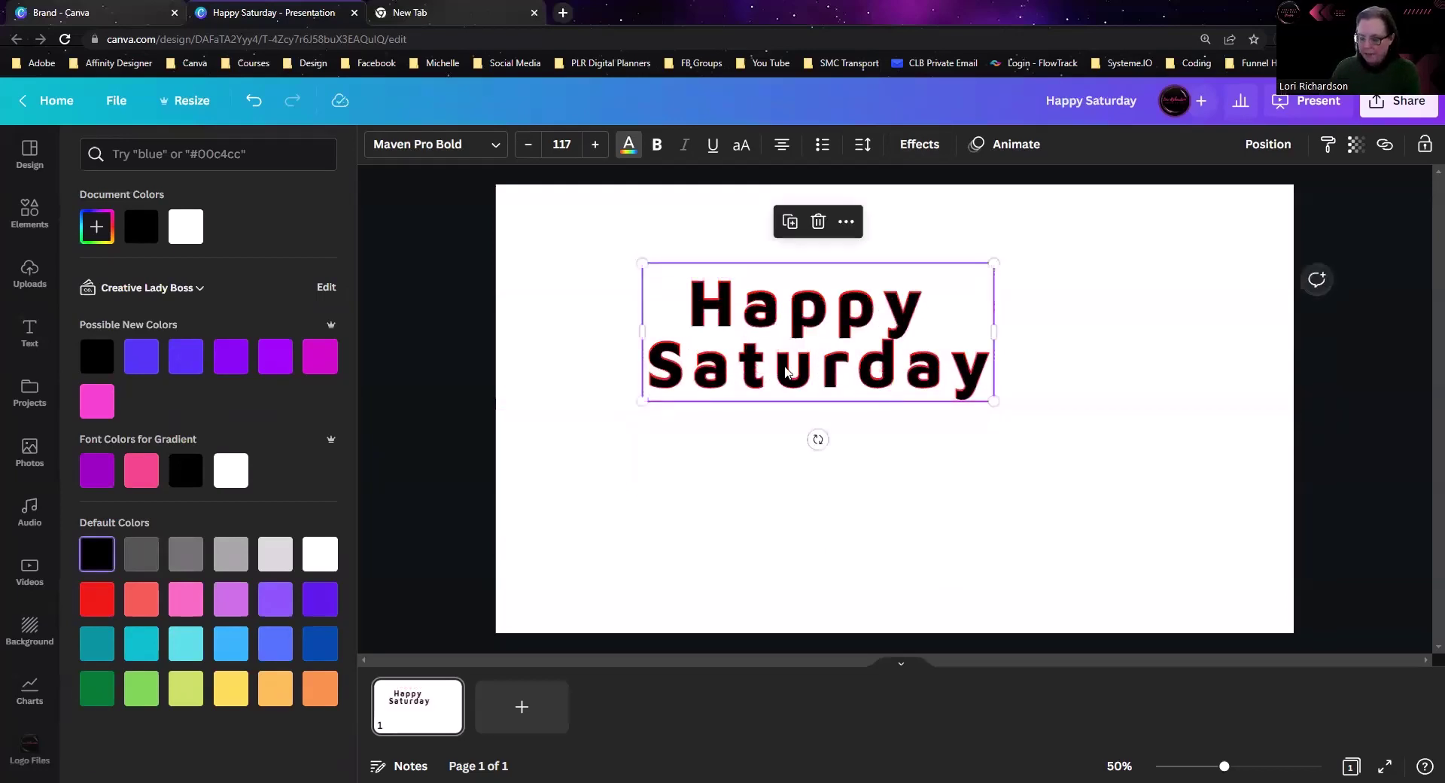
pyautogui.press('Up')
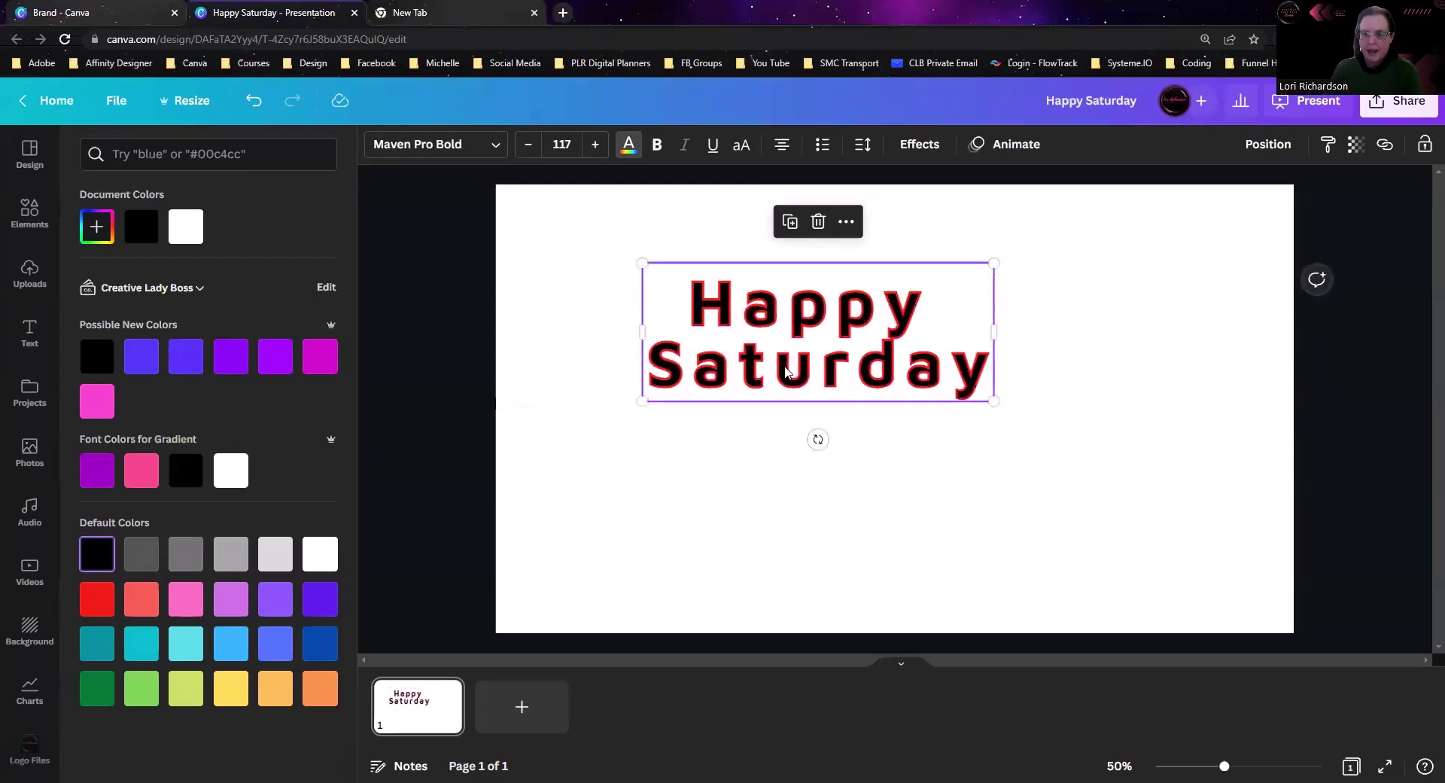
pyautogui.press('Escape')
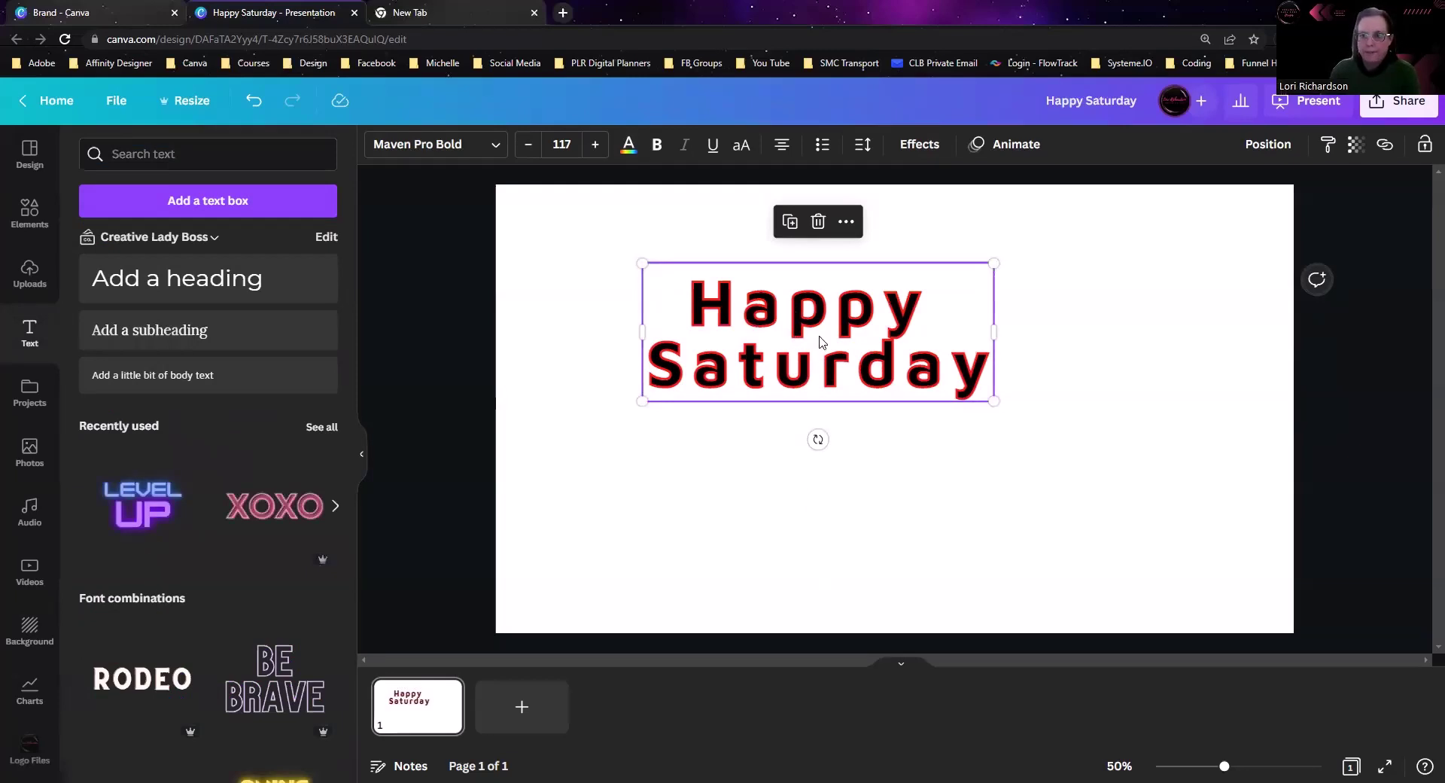
# Move the black "Happy Saturday" copy below the red hollow text and try the Hollow effect on it at thickness 58.
pyautogui.moveTo(814, 394); pyautogui.dragTo(837, 500)
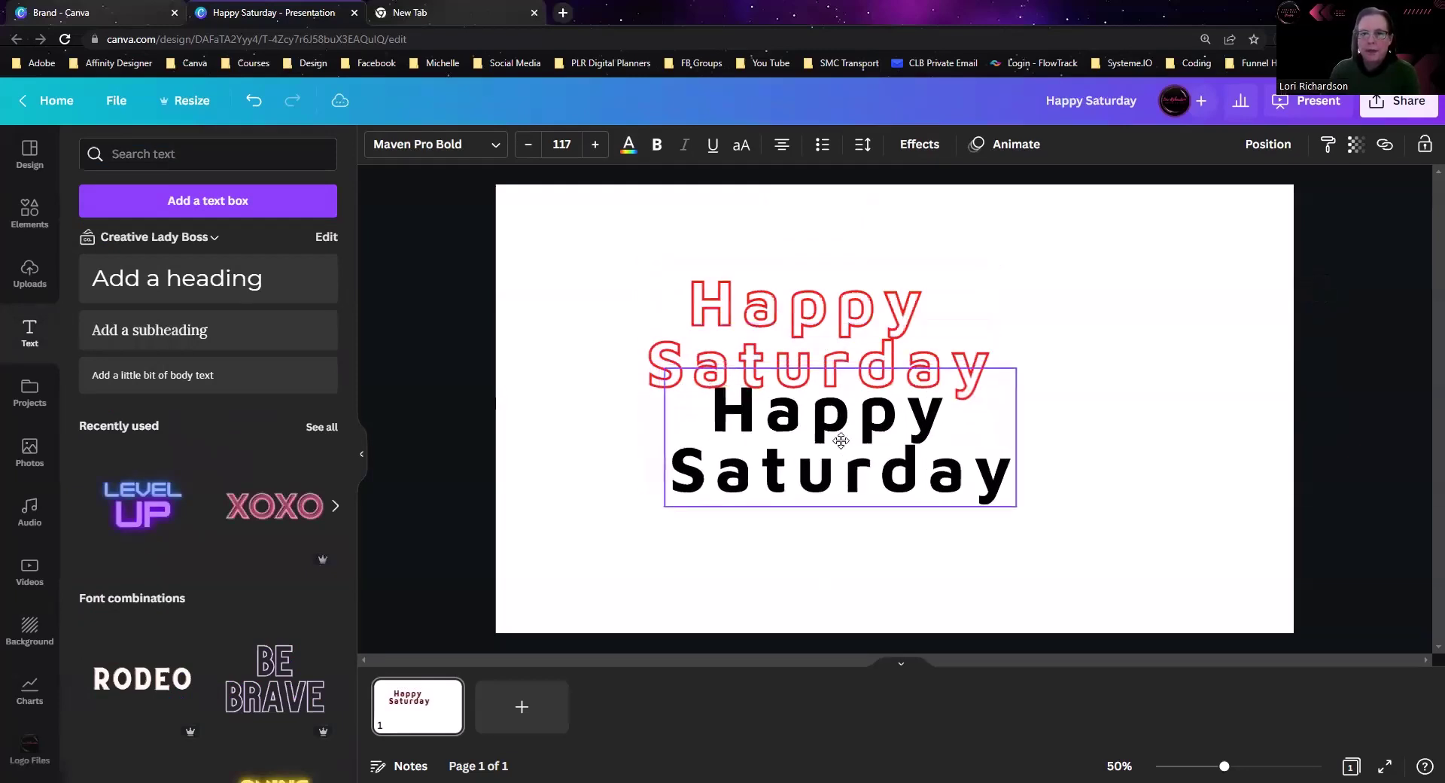
pyautogui.click(911, 146)
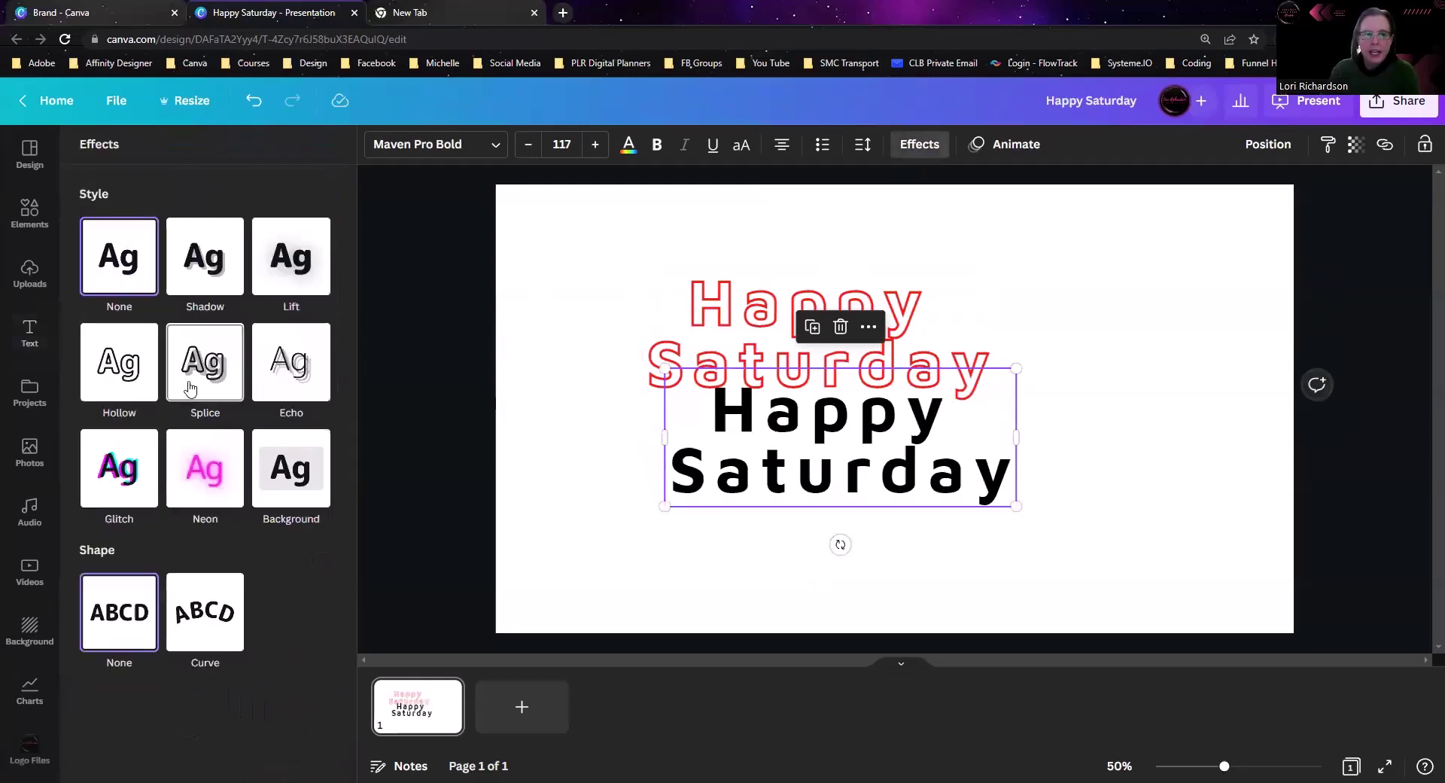
pyautogui.click(134, 380)
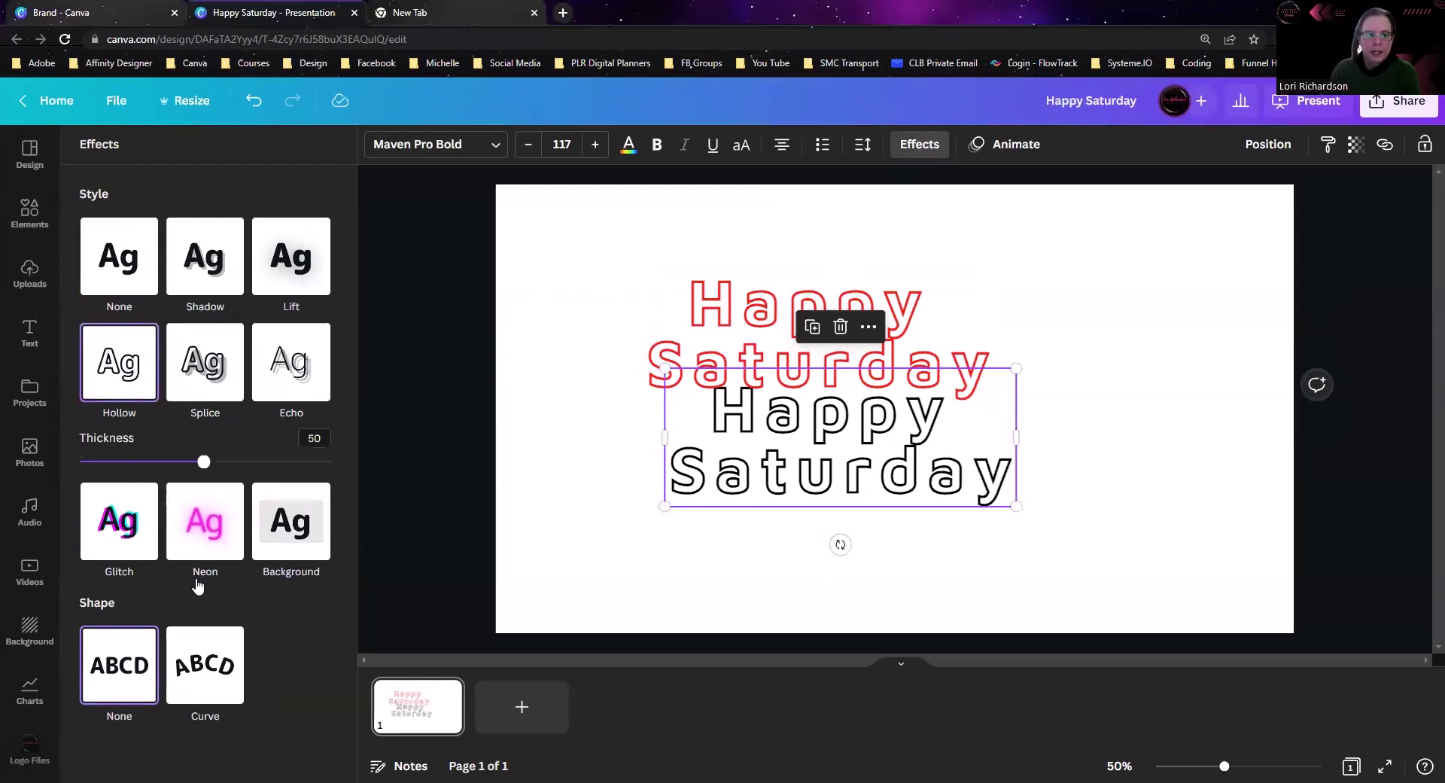
pyautogui.moveTo(204, 462)
pyautogui.mouseDown()
pyautogui.moveTo(274, 469)
pyautogui.moveTo(224, 462)
pyautogui.mouseUp()
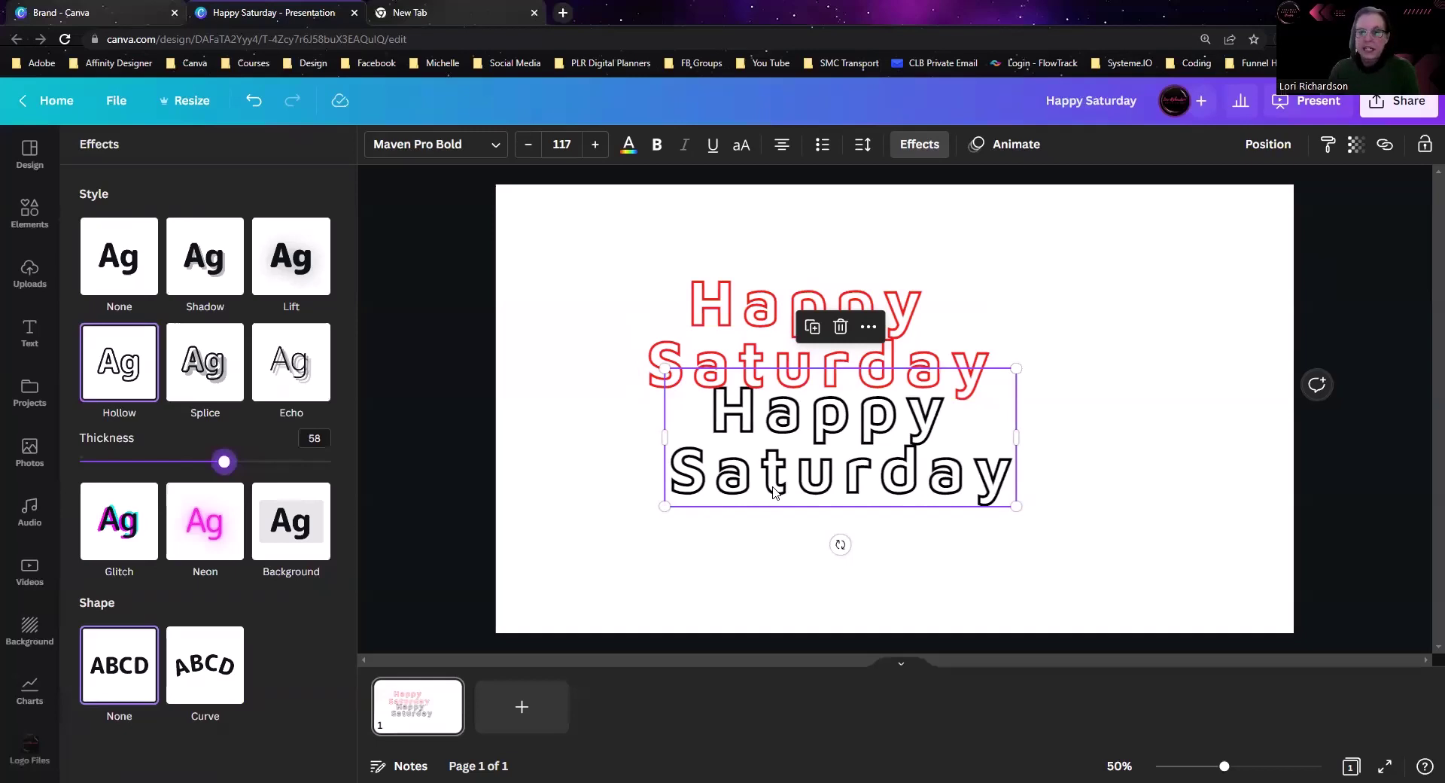
pyautogui.click(707, 565)
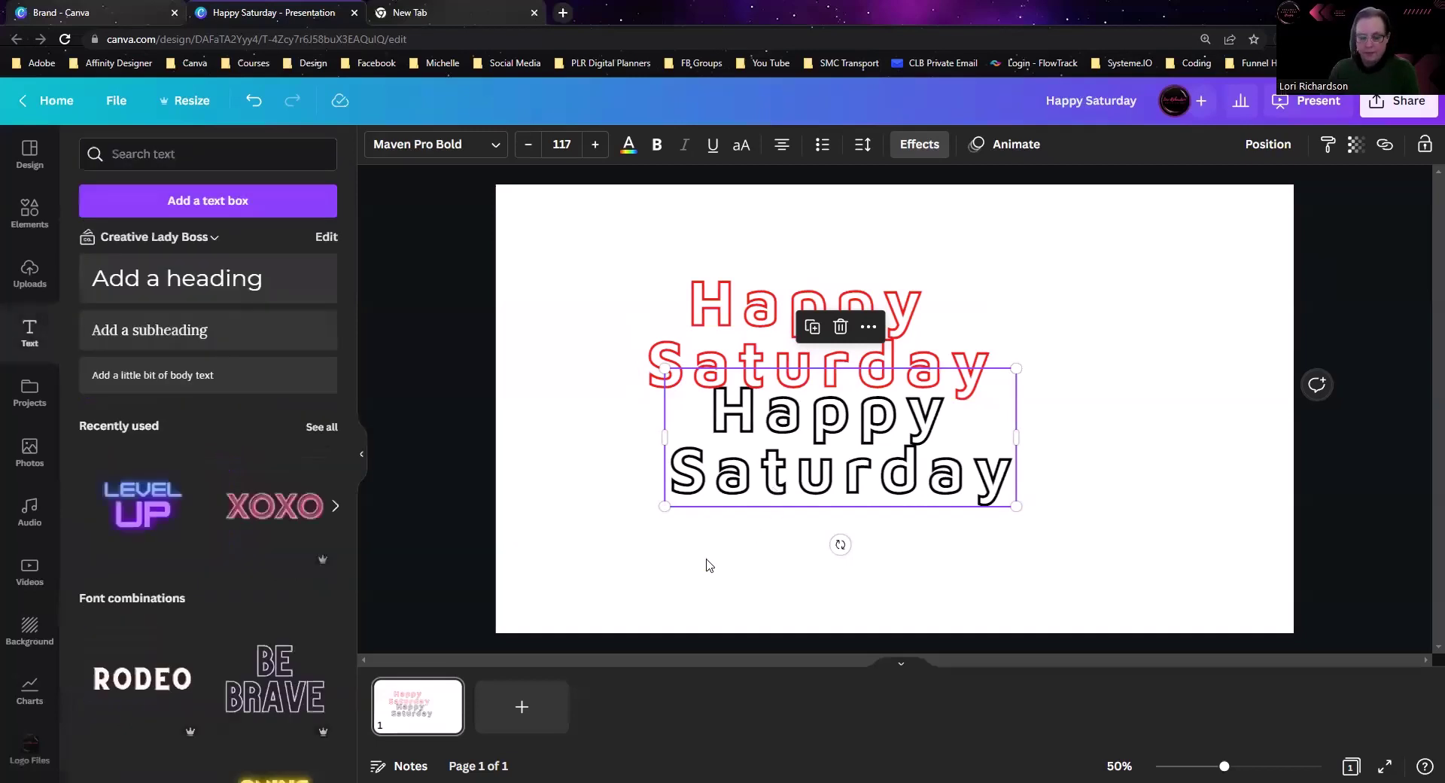
pyautogui.hotkey('ctrl', 'z')
pyautogui.click(672, 600)
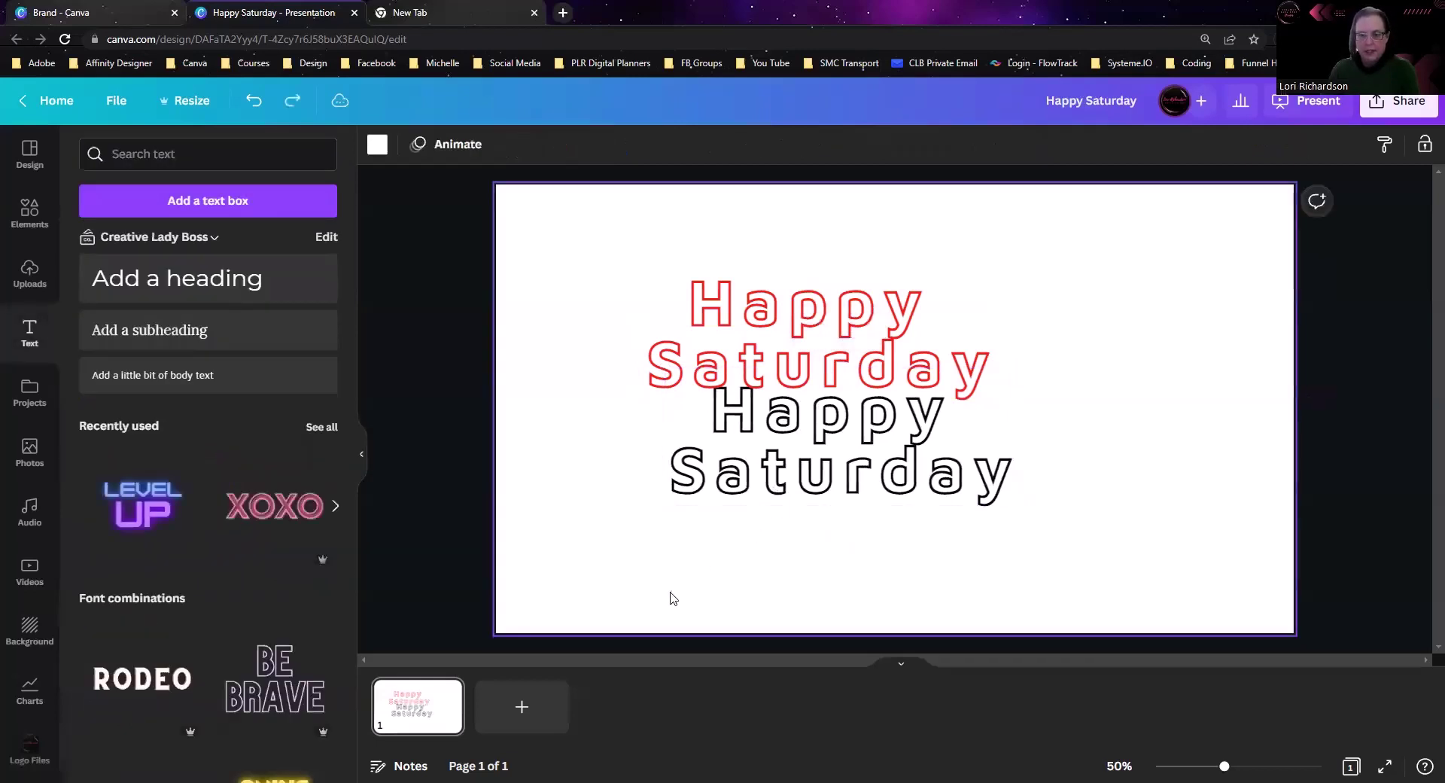
pyautogui.click(720, 473)
pyautogui.hotkey('ctrl', 'z')
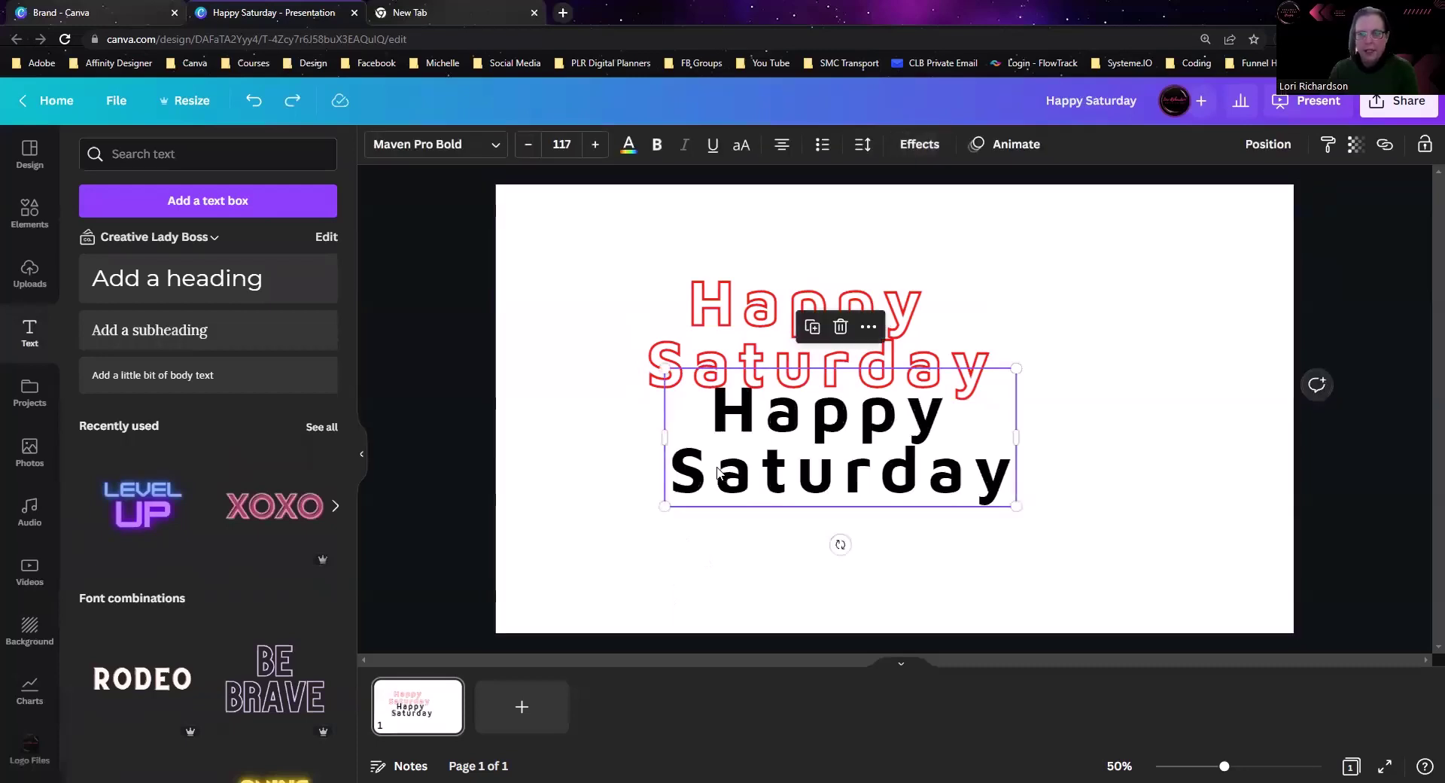
# Increase the Hollow effect's thickness on the red "Happy Saturday" text to 69.
pyautogui.click(702, 327)
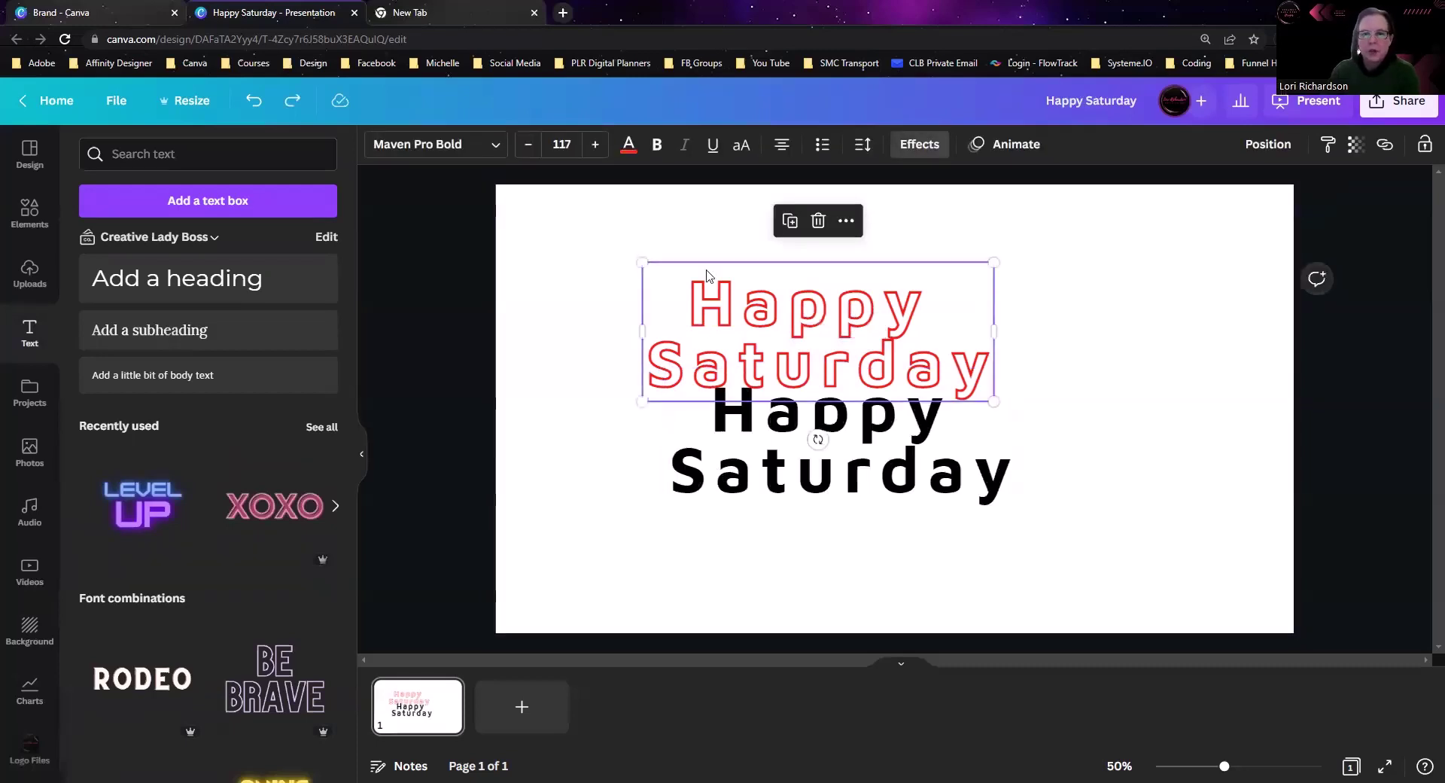
pyautogui.click(904, 149)
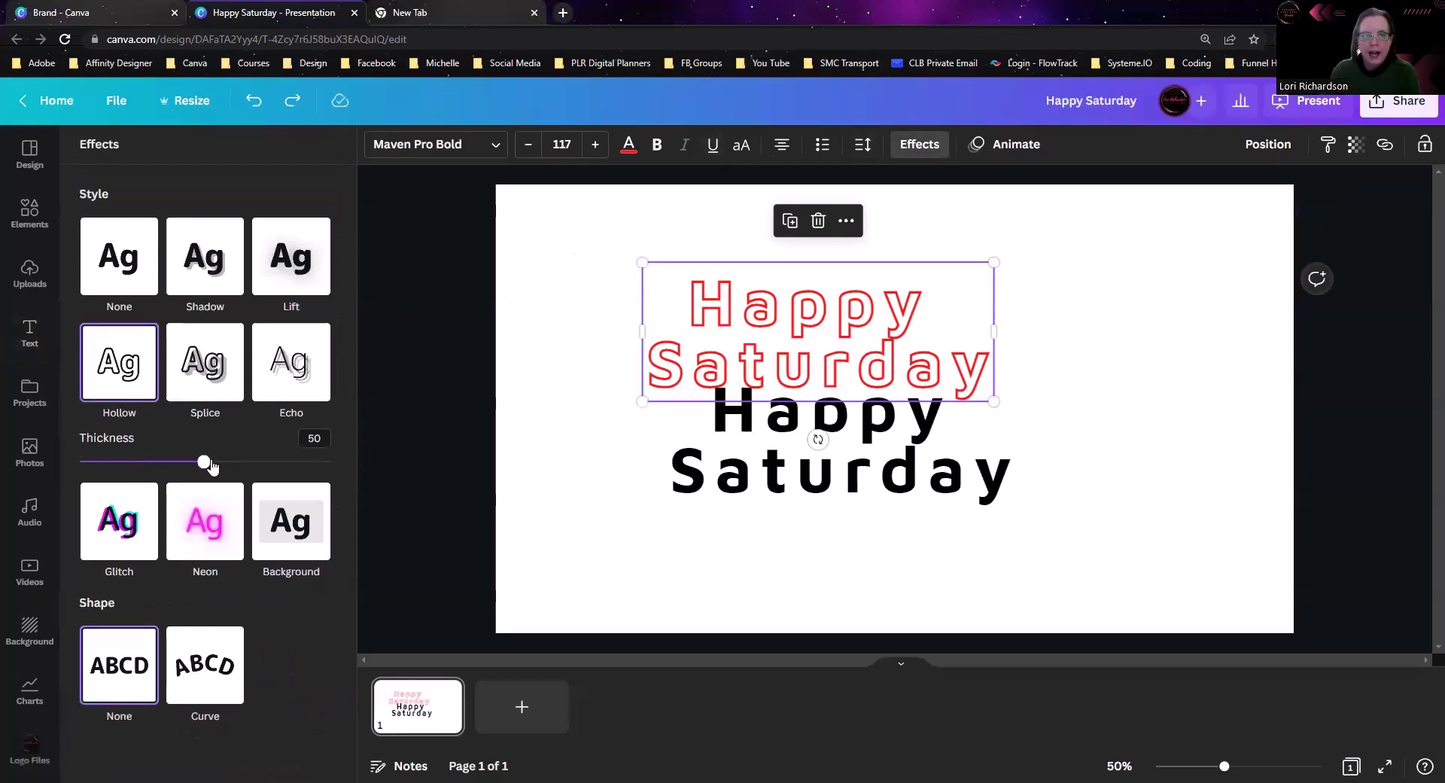
pyautogui.moveTo(206, 465); pyautogui.dragTo(253, 467)
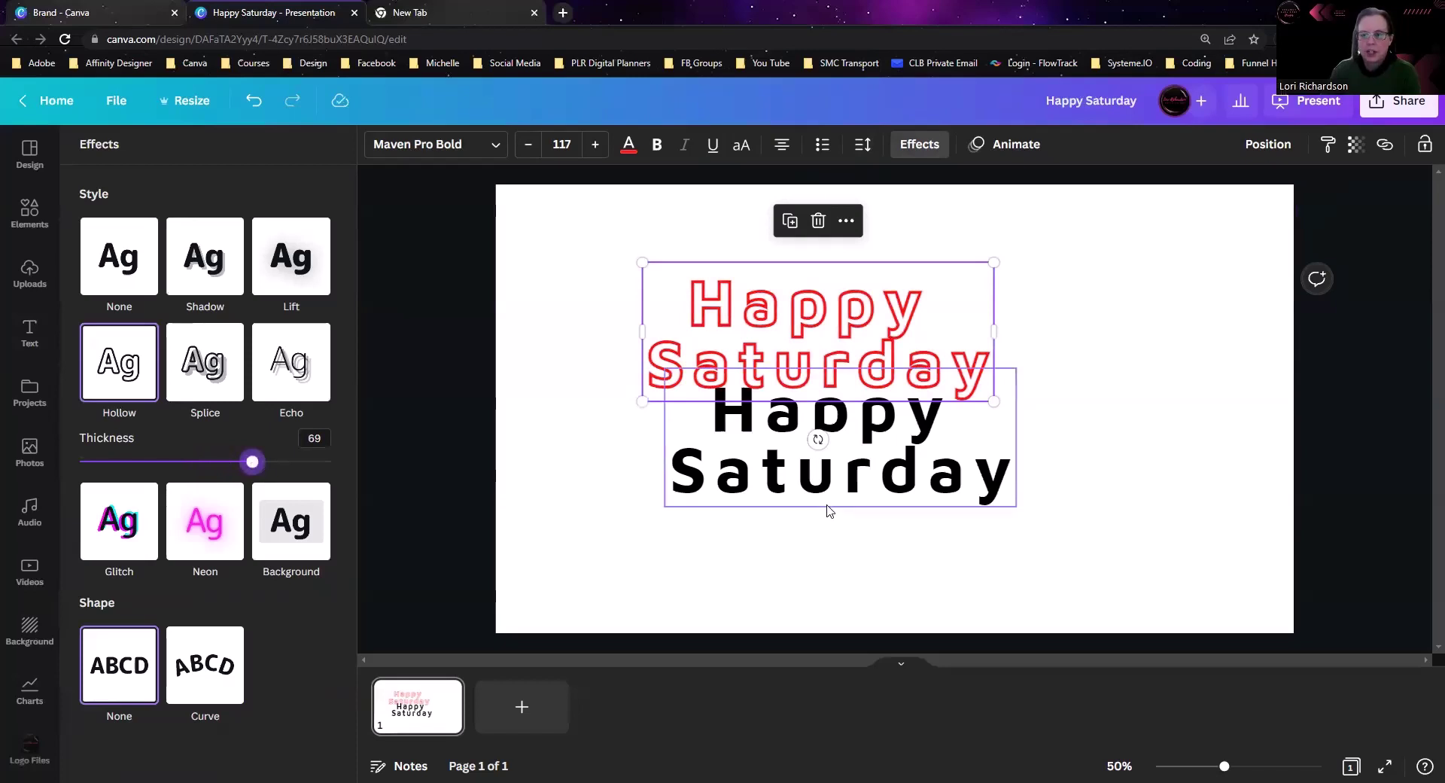
# Overlay the solid black "Happy Saturday" copy on the thicker red outline, nudging it sideways and back into alignment.
pyautogui.moveTo(832, 503); pyautogui.dragTo(805, 394)
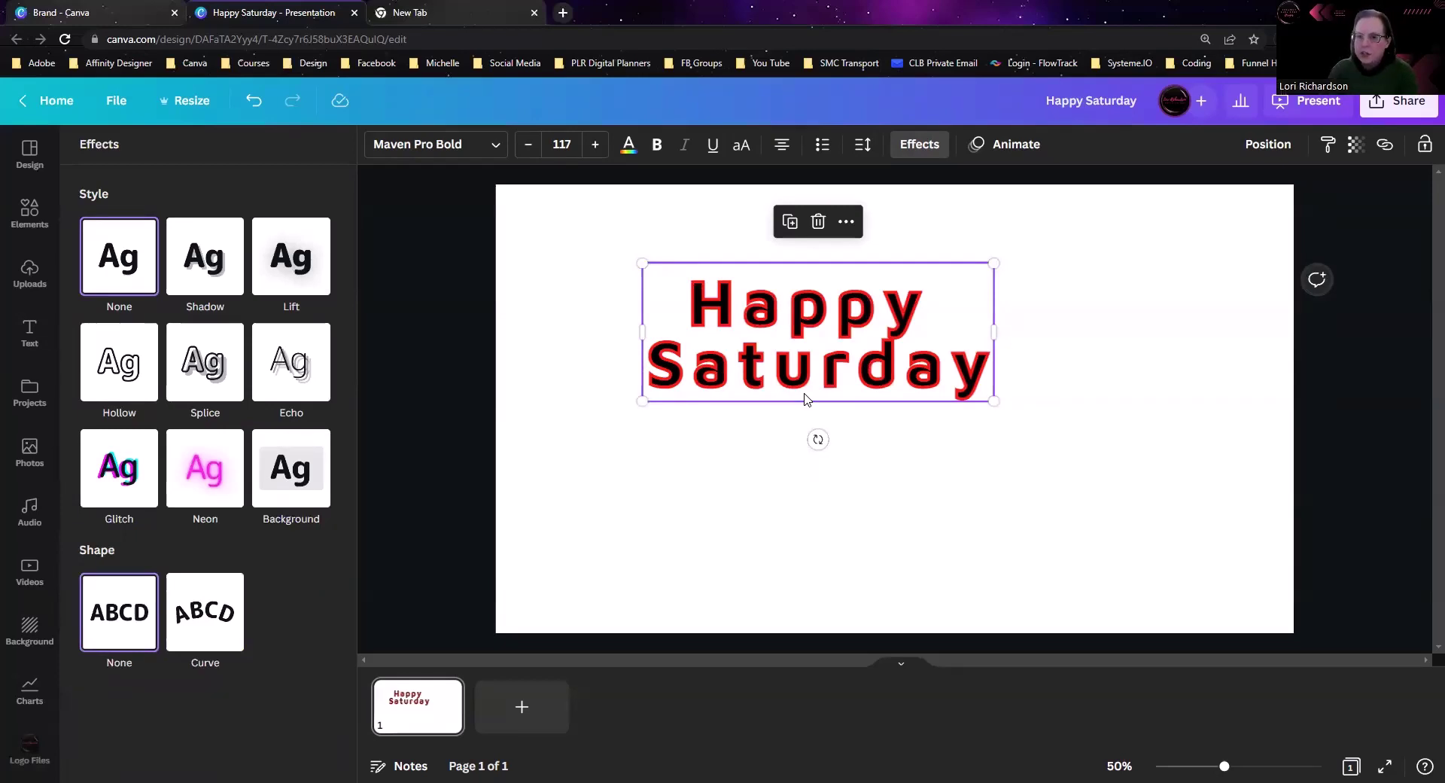
pyautogui.press('Escape')
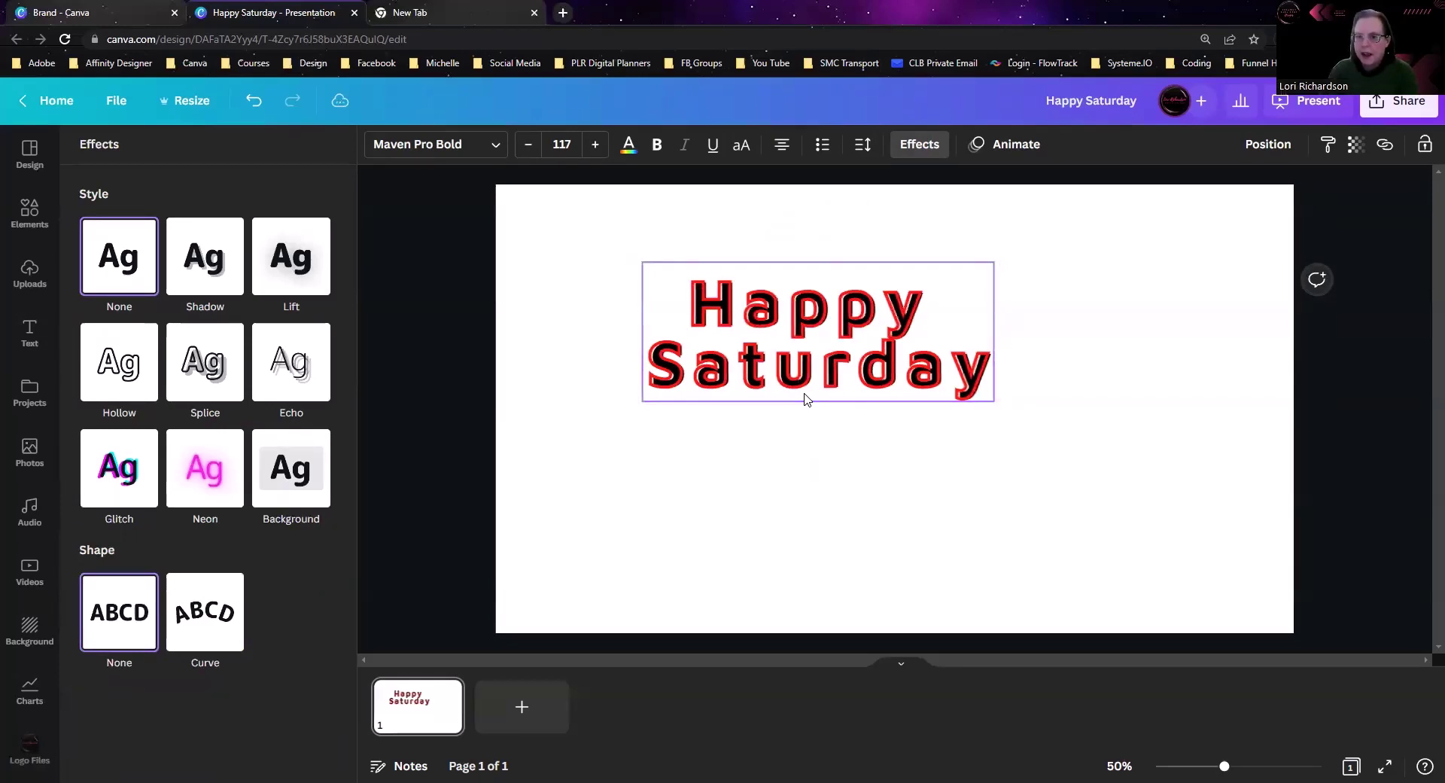
pyautogui.click(805, 399)
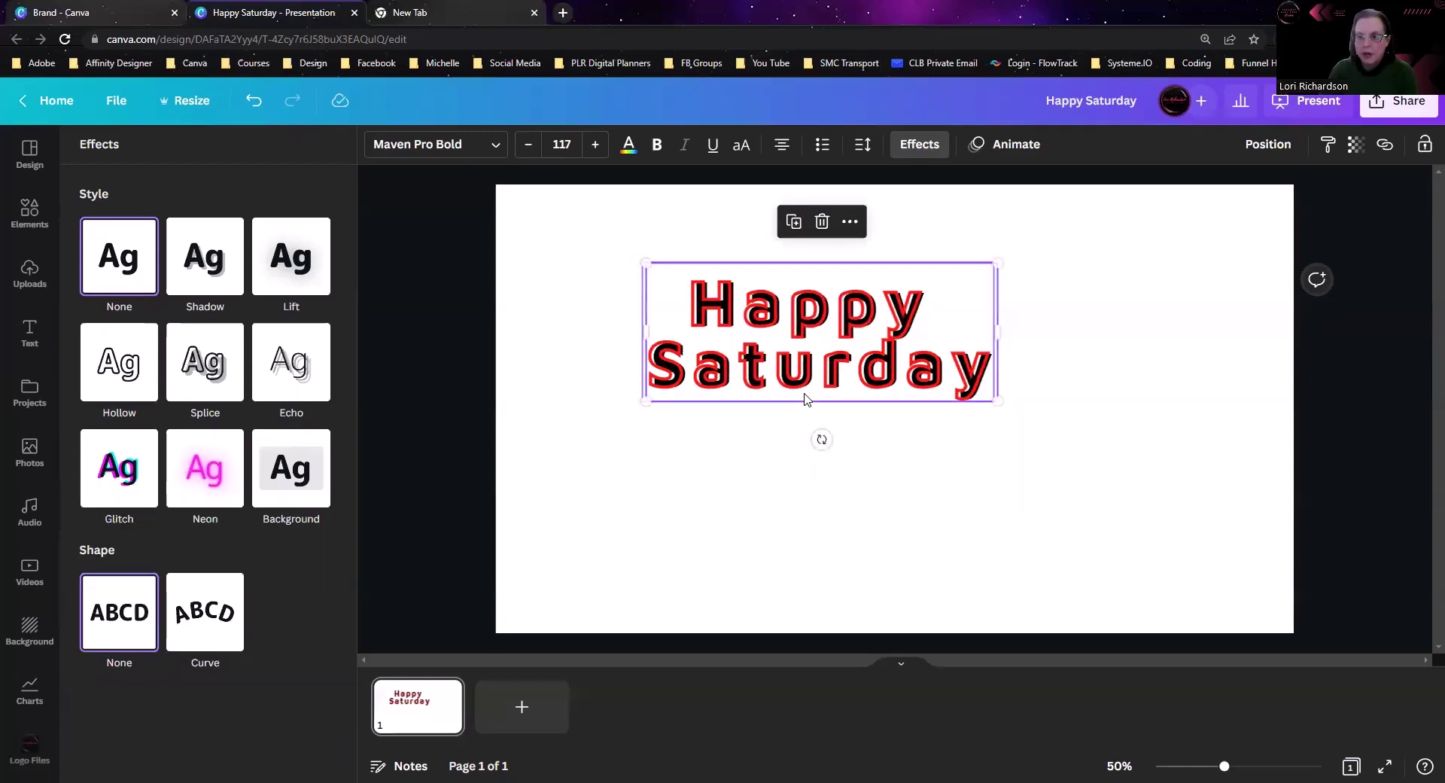
pyautogui.press('Escape')
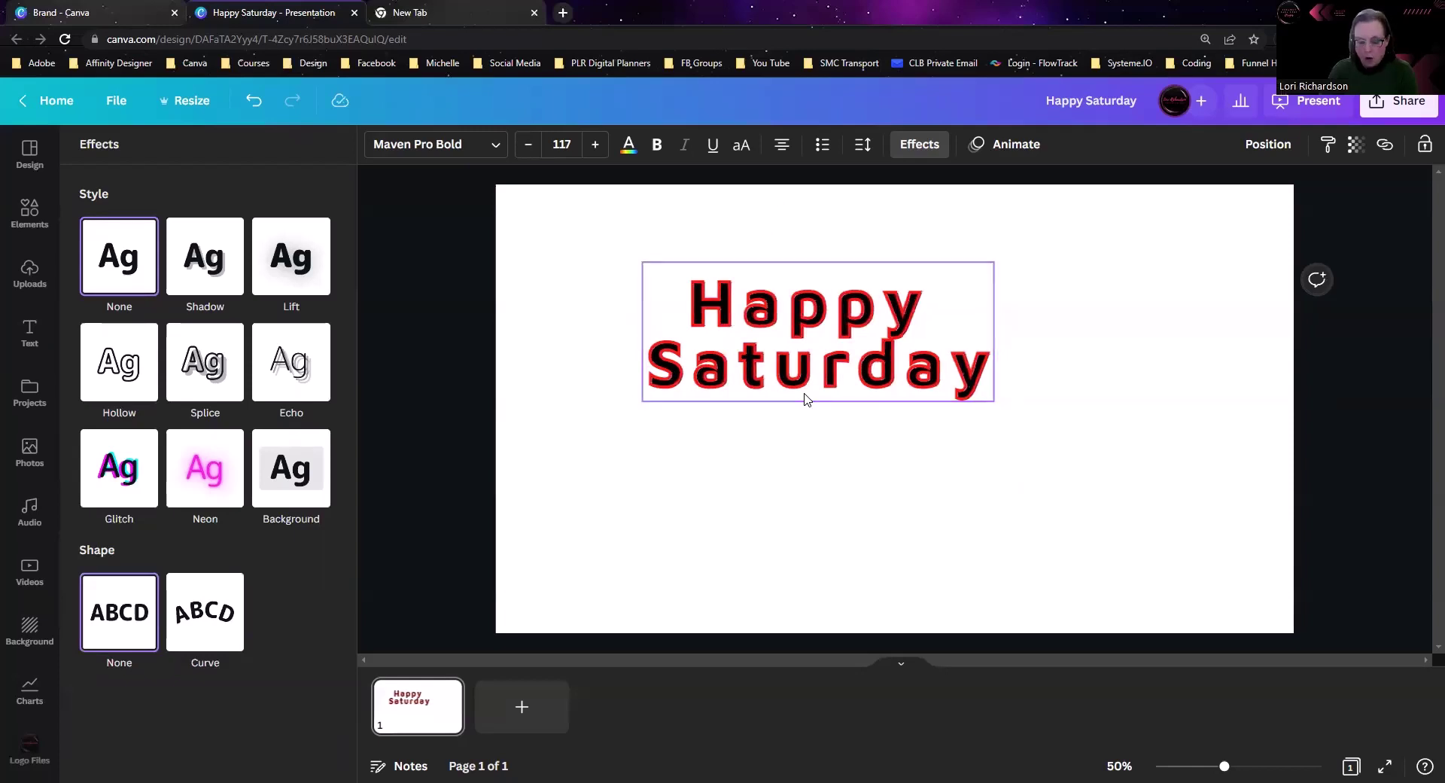
pyautogui.click(806, 399)
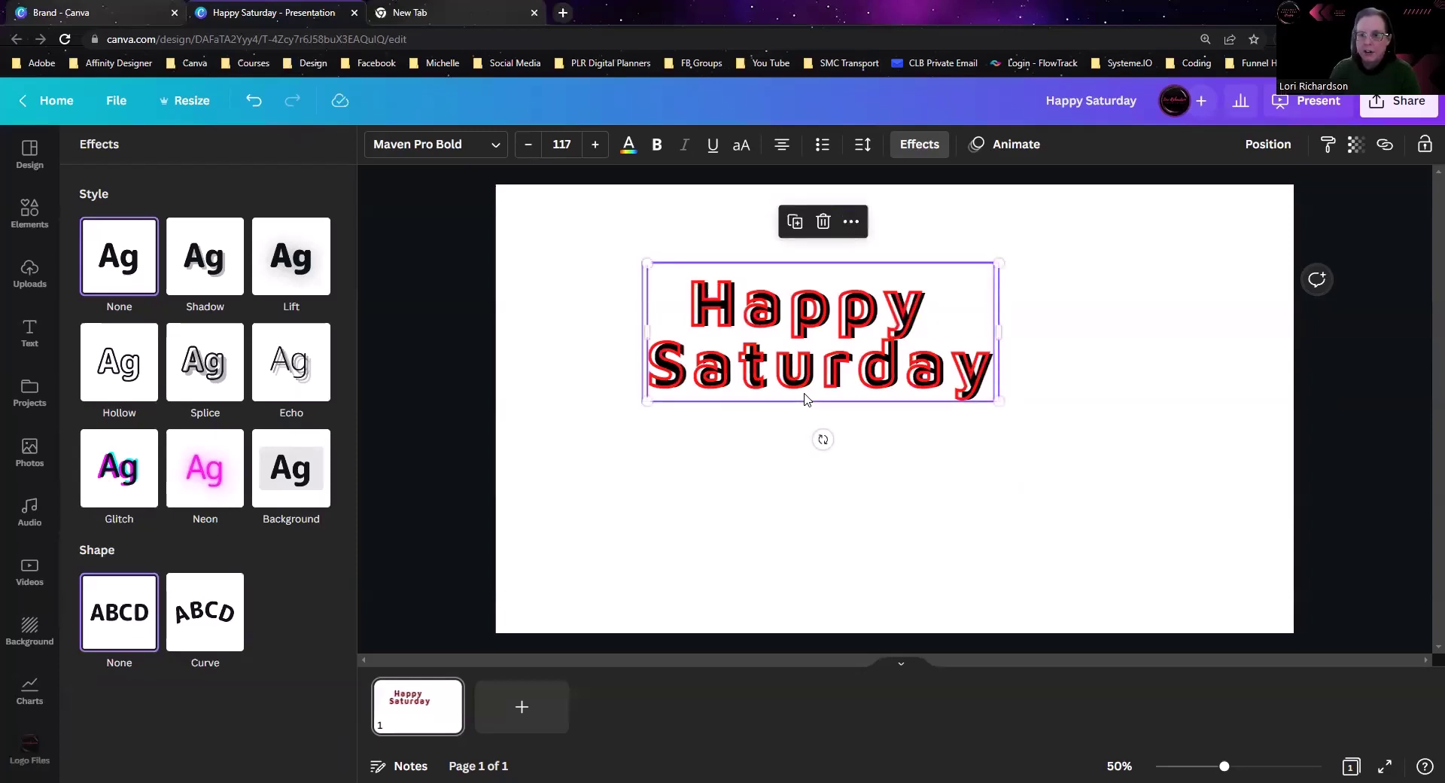
pyautogui.press('Escape')
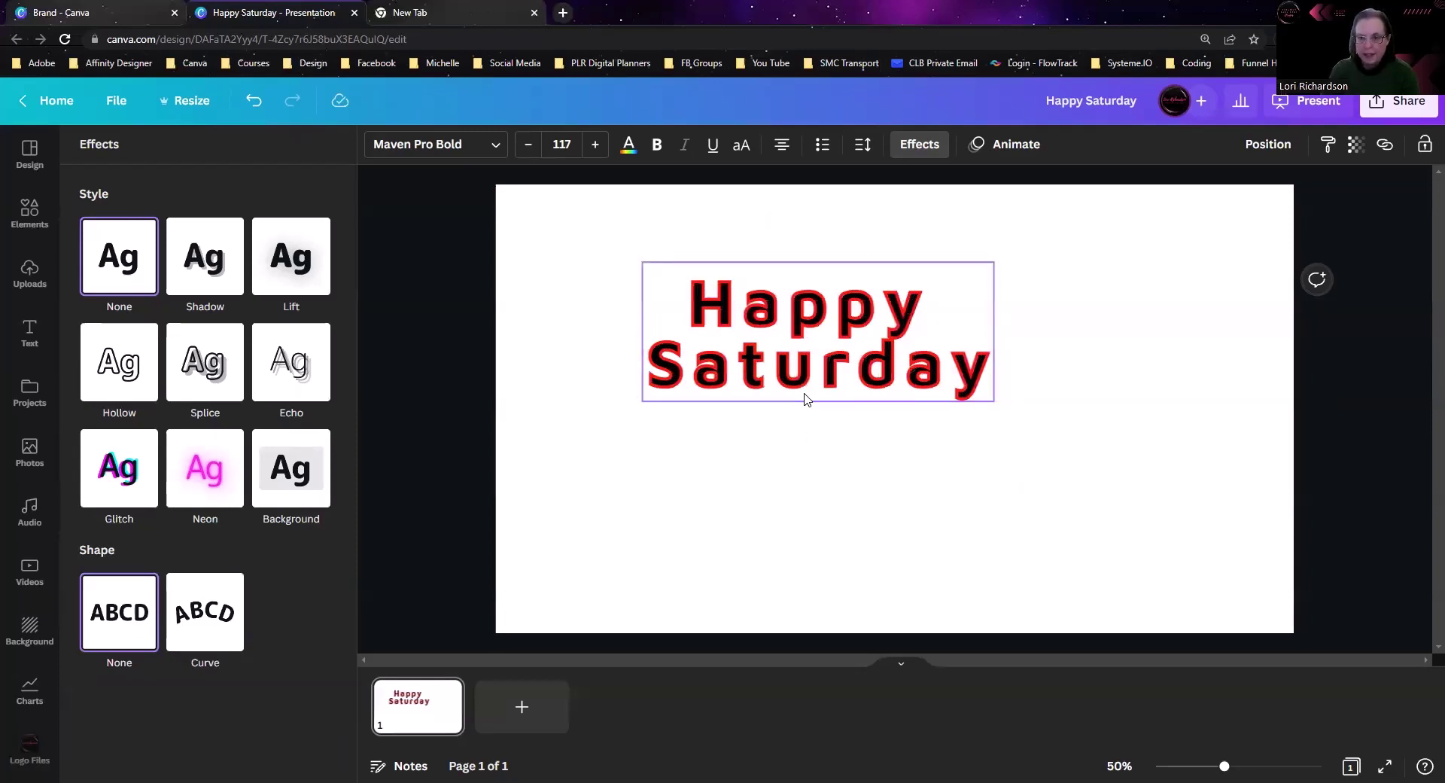
# Move the red hollow text below the black "Happy Saturday" copy and look over the effects available for the black text.
pyautogui.click(823, 359)
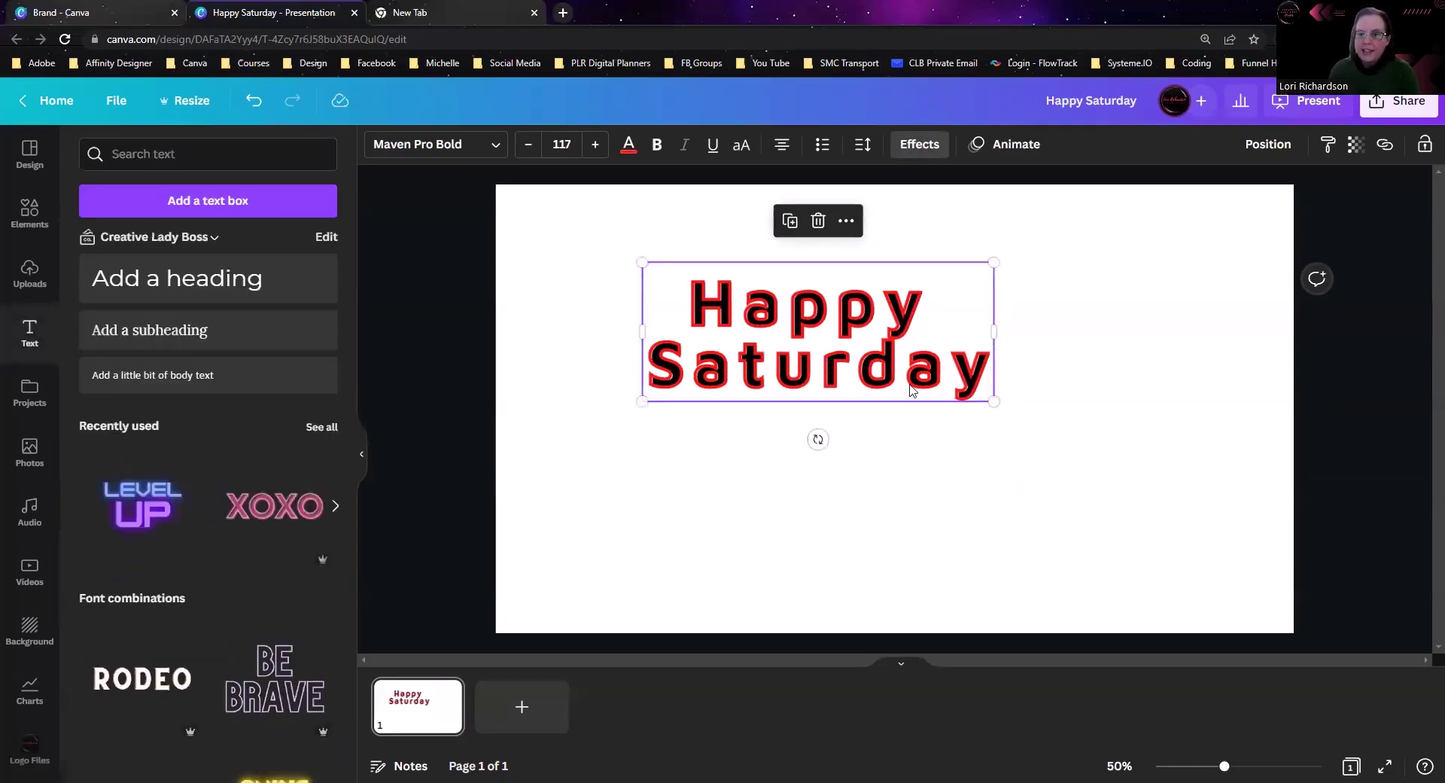
pyautogui.moveTo(889, 371); pyautogui.dragTo(874, 518)
pyautogui.click(888, 311)
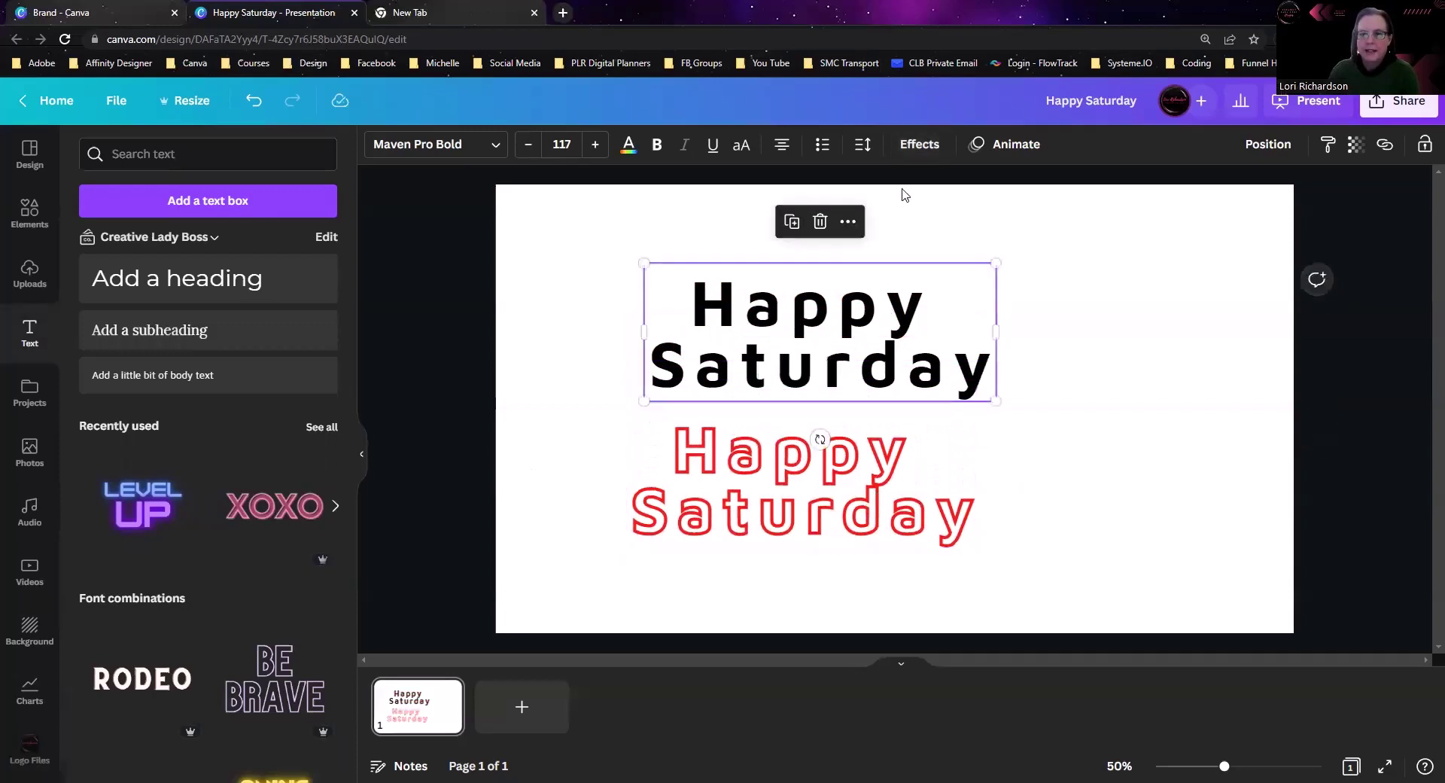
pyautogui.click(921, 144)
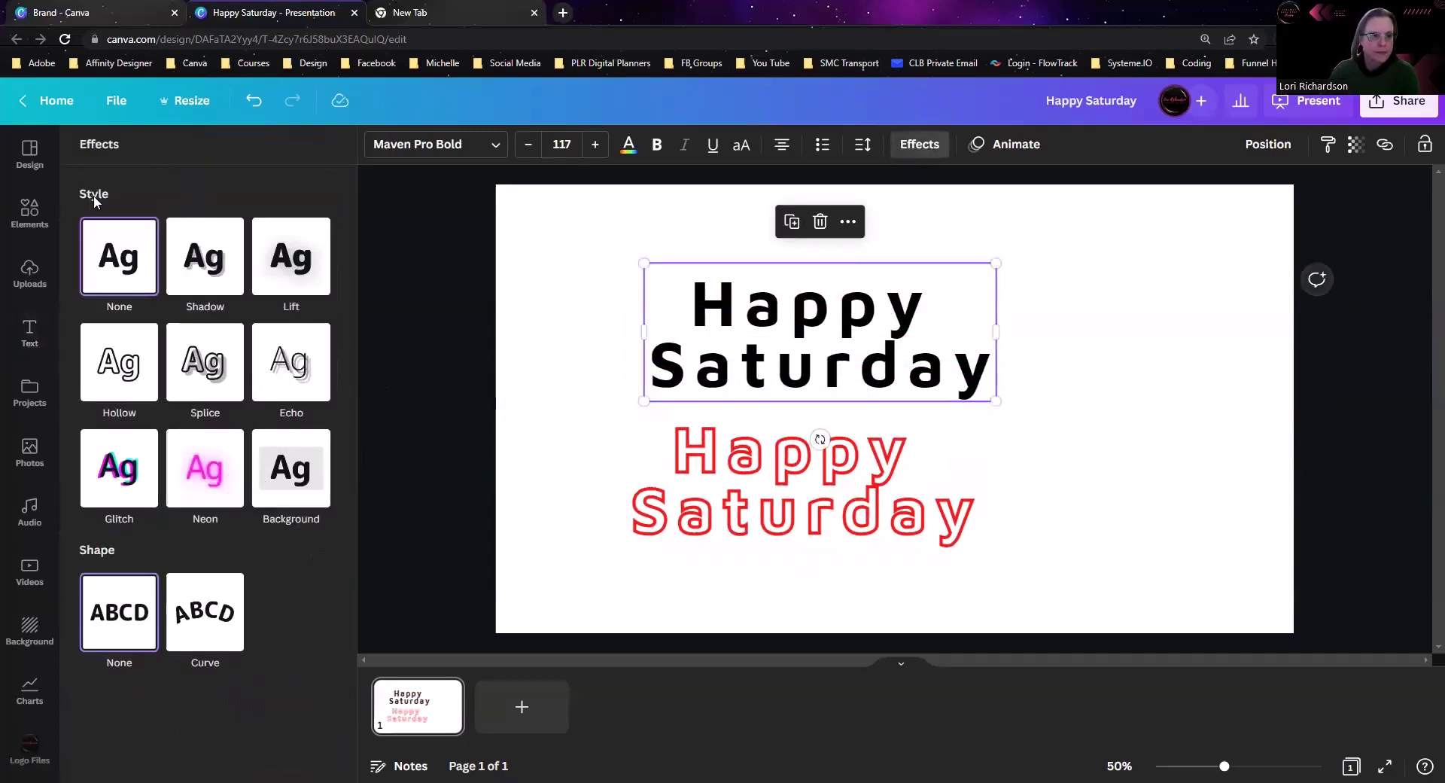
pyautogui.click(933, 148)
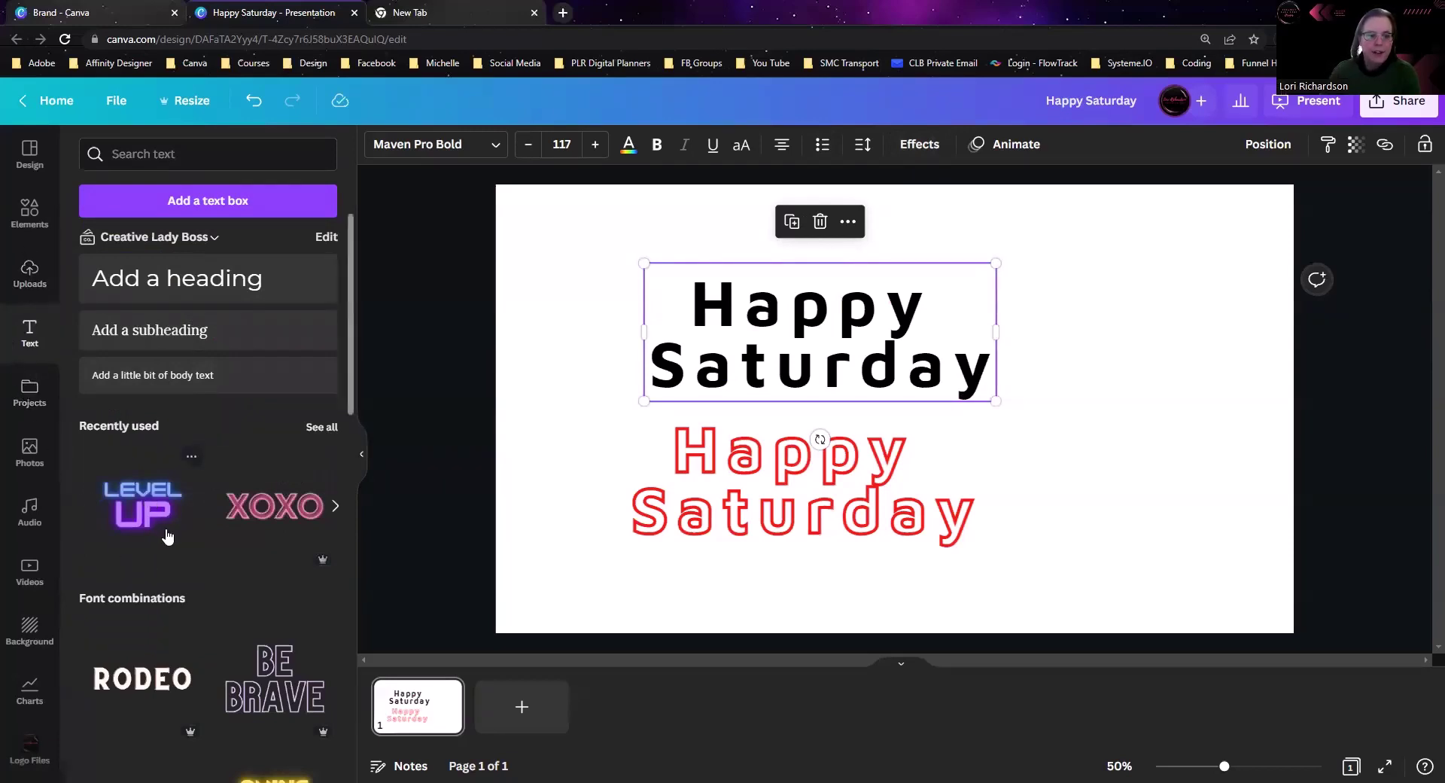
# Add the yellow glowing "SHINE SHINE SHINE" font combination to the page.
pyautogui.scroll(-2, 168, 533)
pyautogui.scroll(-2, 167, 534)
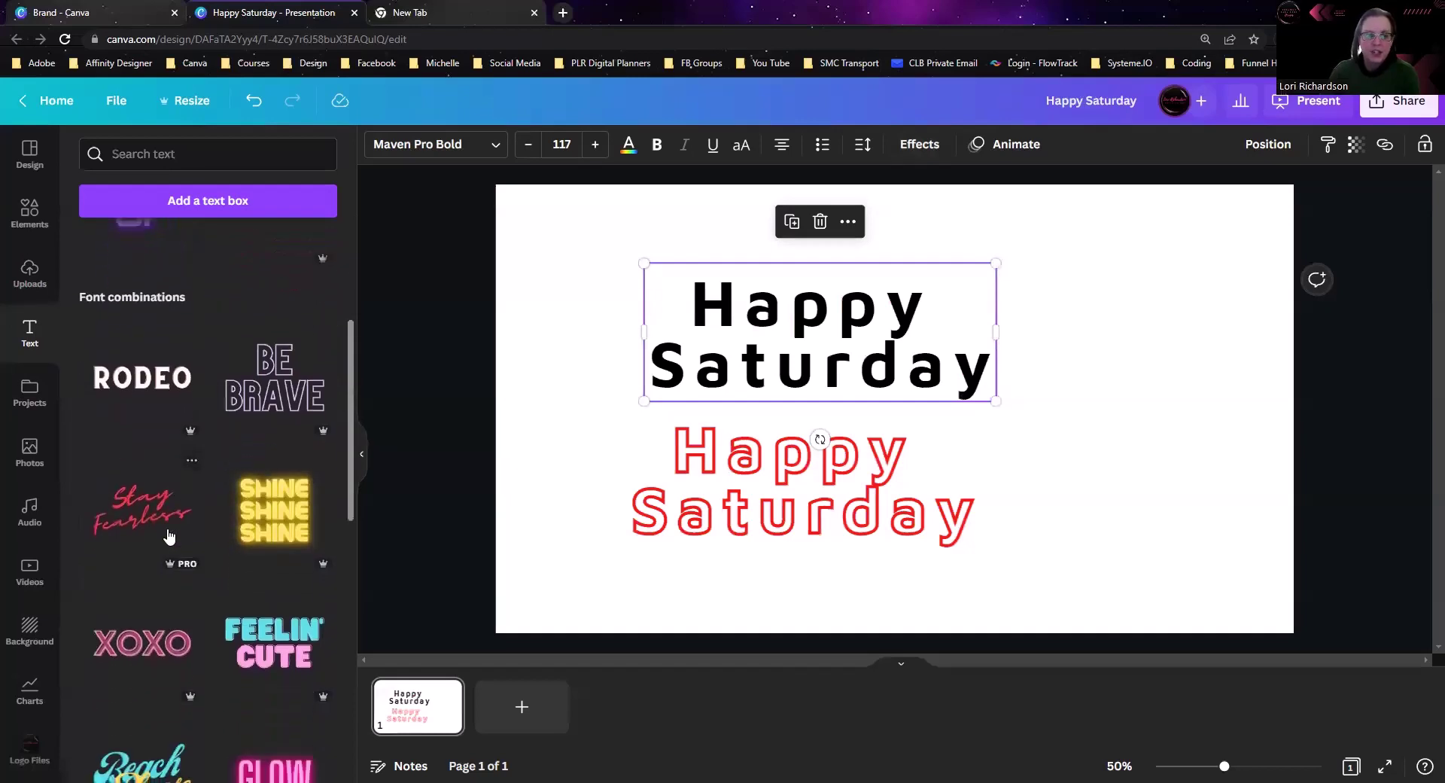
pyautogui.click(271, 520)
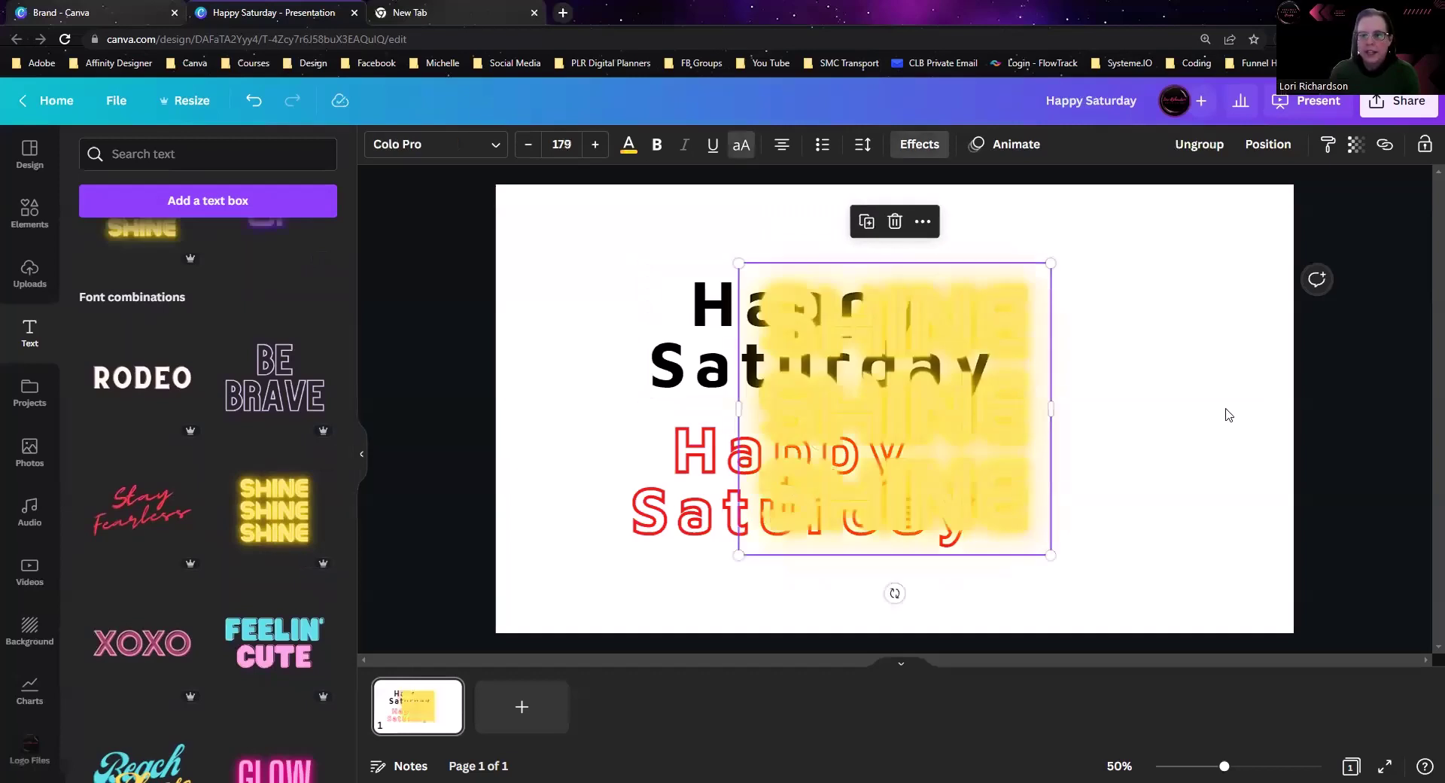
# Delete both "Happy Saturday" text boxes and set the page background to black.
pyautogui.click(590, 368)
pyautogui.click(701, 347)
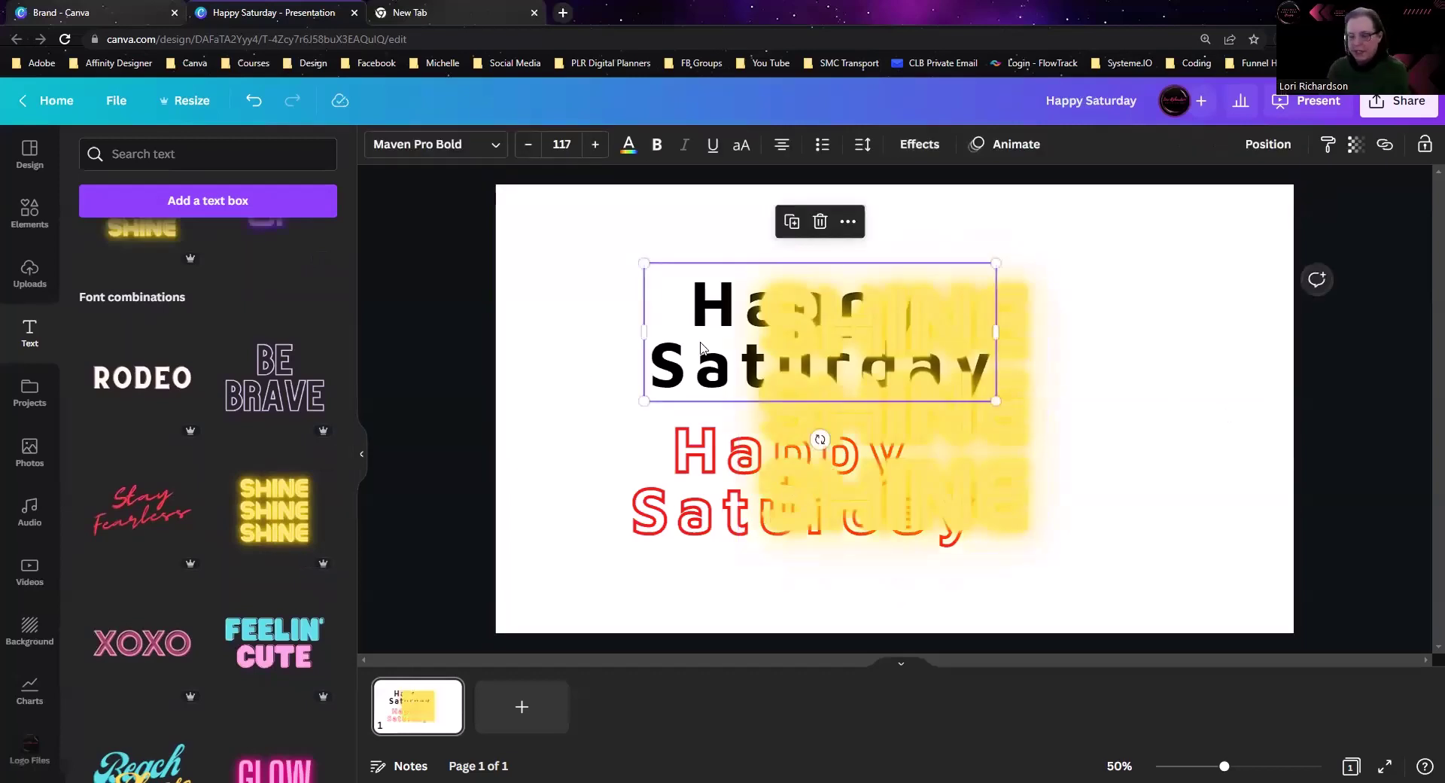
pyautogui.press('Delete')
pyautogui.click(652, 482)
pyautogui.press('Delete')
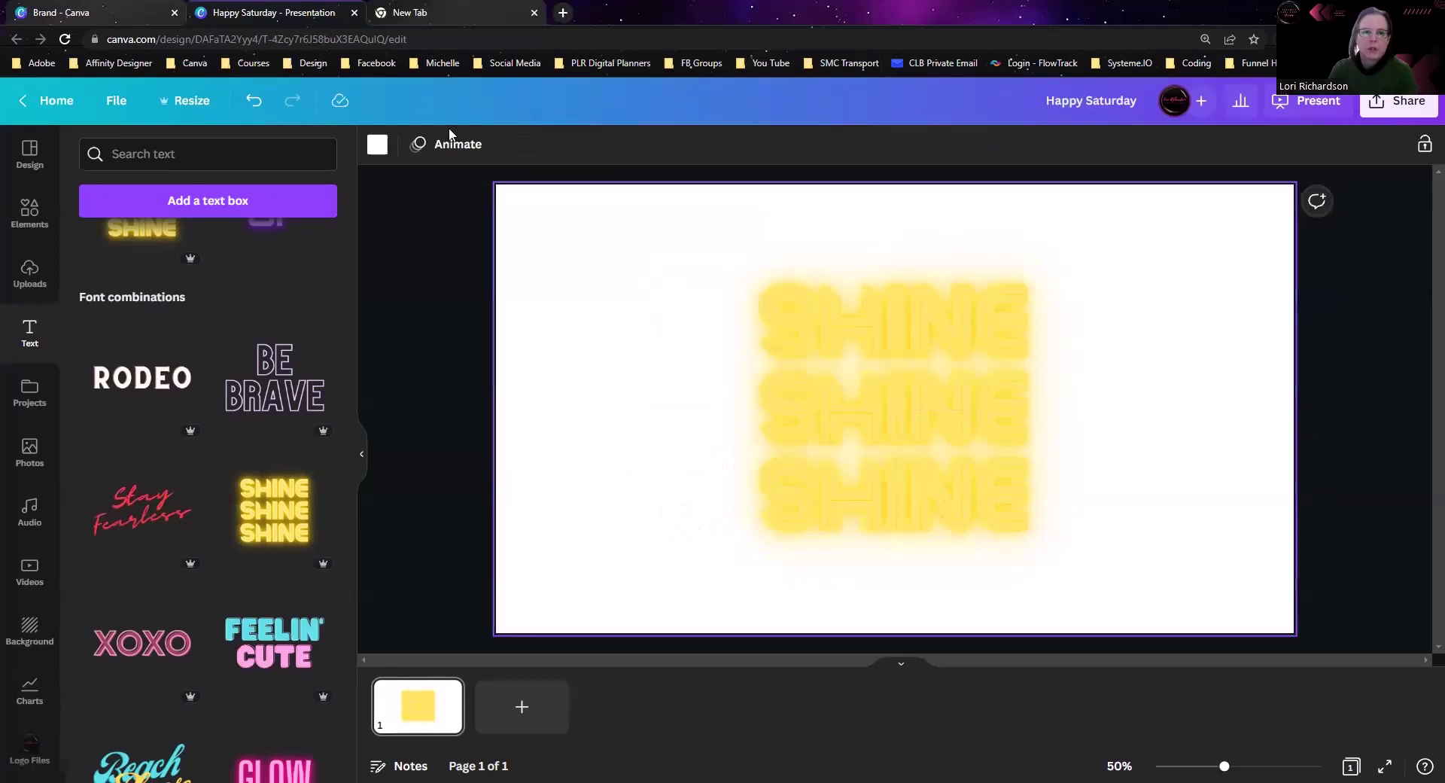
pyautogui.click(377, 144)
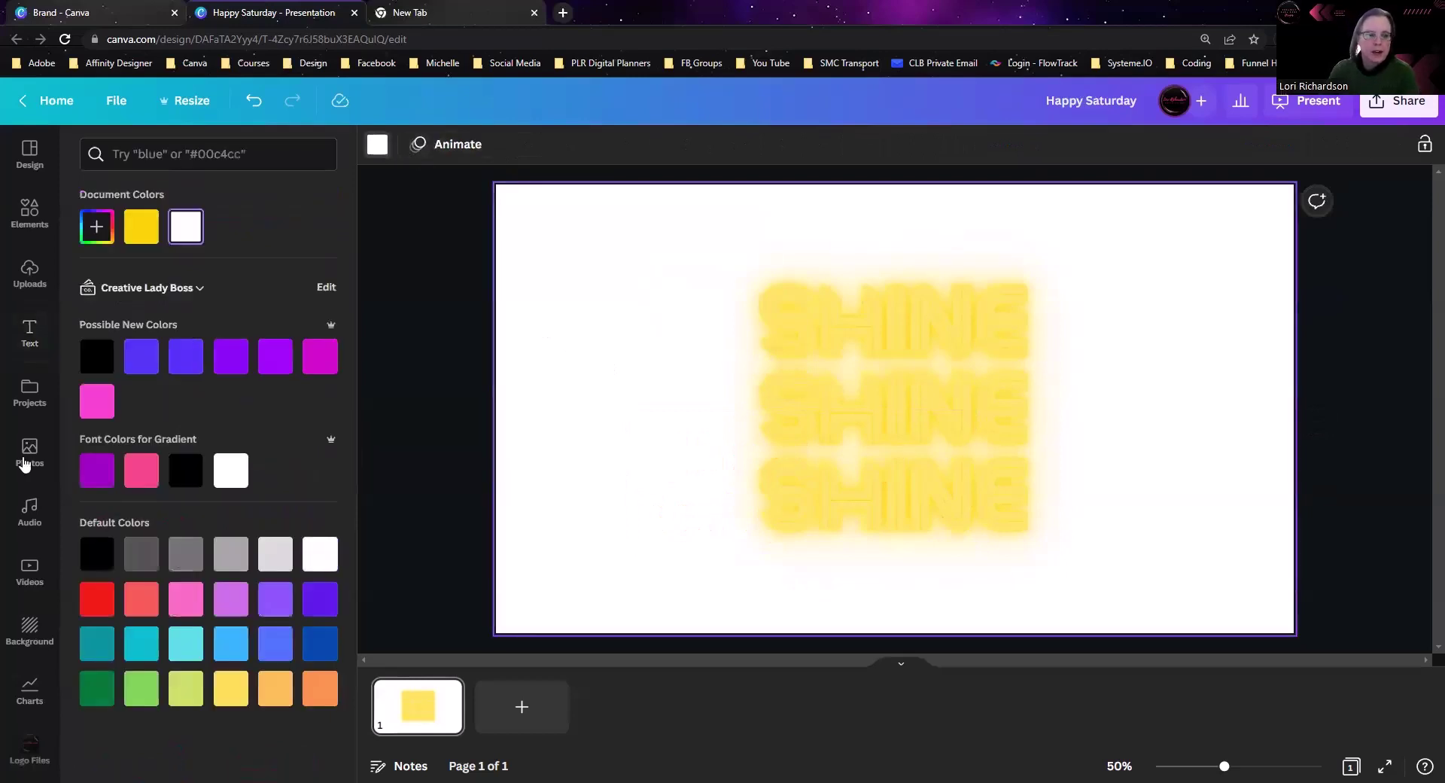
pyautogui.click(97, 357)
# Move the SHINE text group toward the page's left side and widen its frame to about 1,236.
pyautogui.click(872, 450)
pyautogui.moveTo(872, 450); pyautogui.dragTo(704, 432)
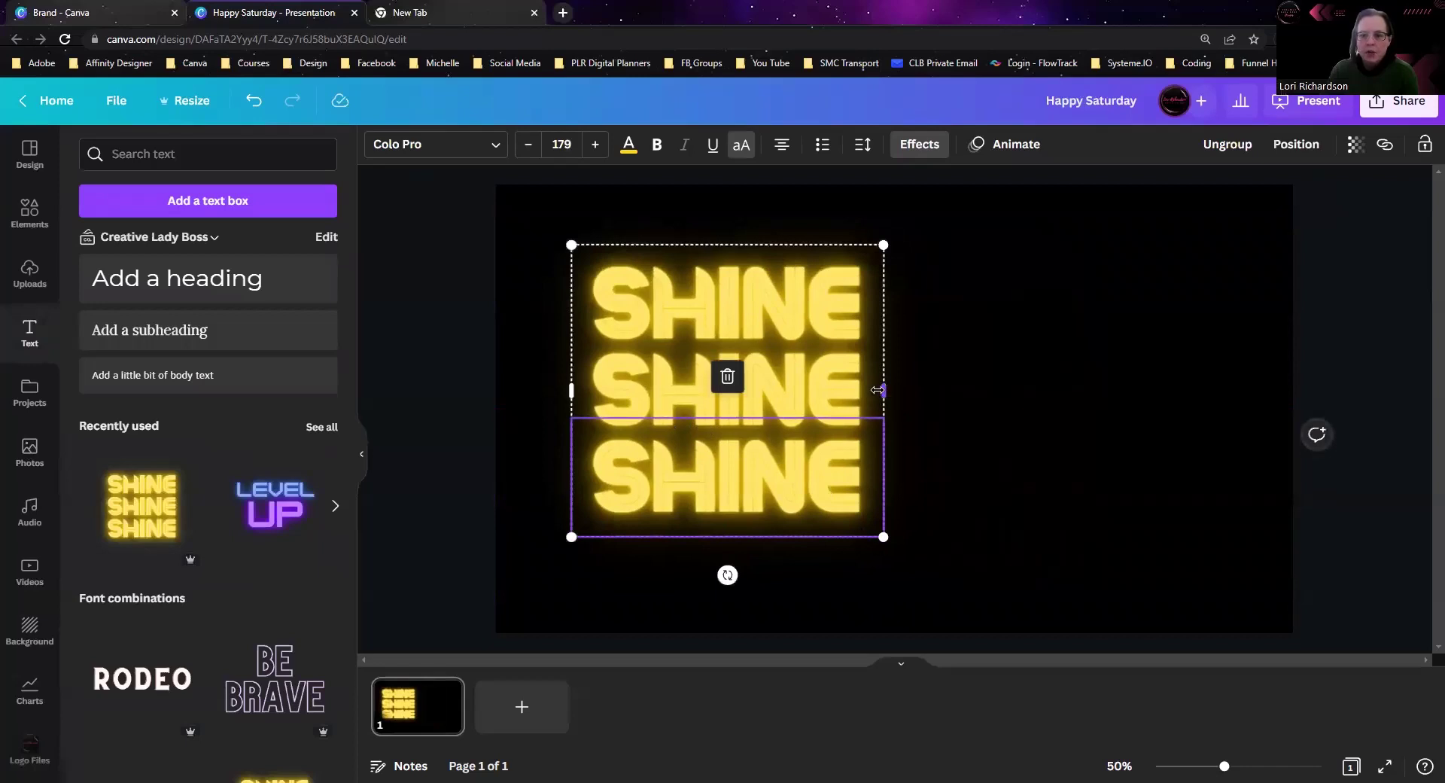
pyautogui.moveTo(878, 390); pyautogui.dragTo(1084, 391)
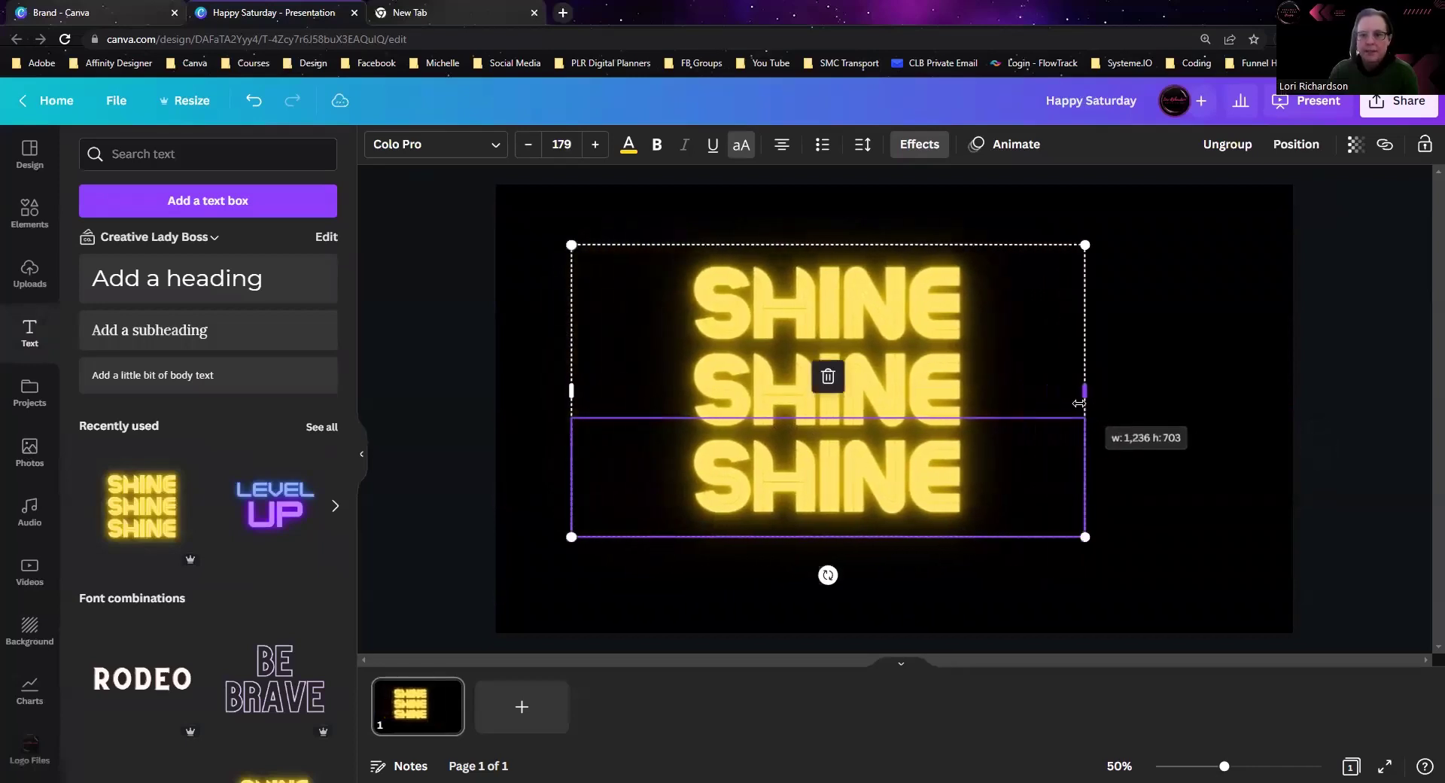
# Replace the word SHINE in the group's top line with "HELLO".
pyautogui.click(950, 296)
pyautogui.click(950, 293)
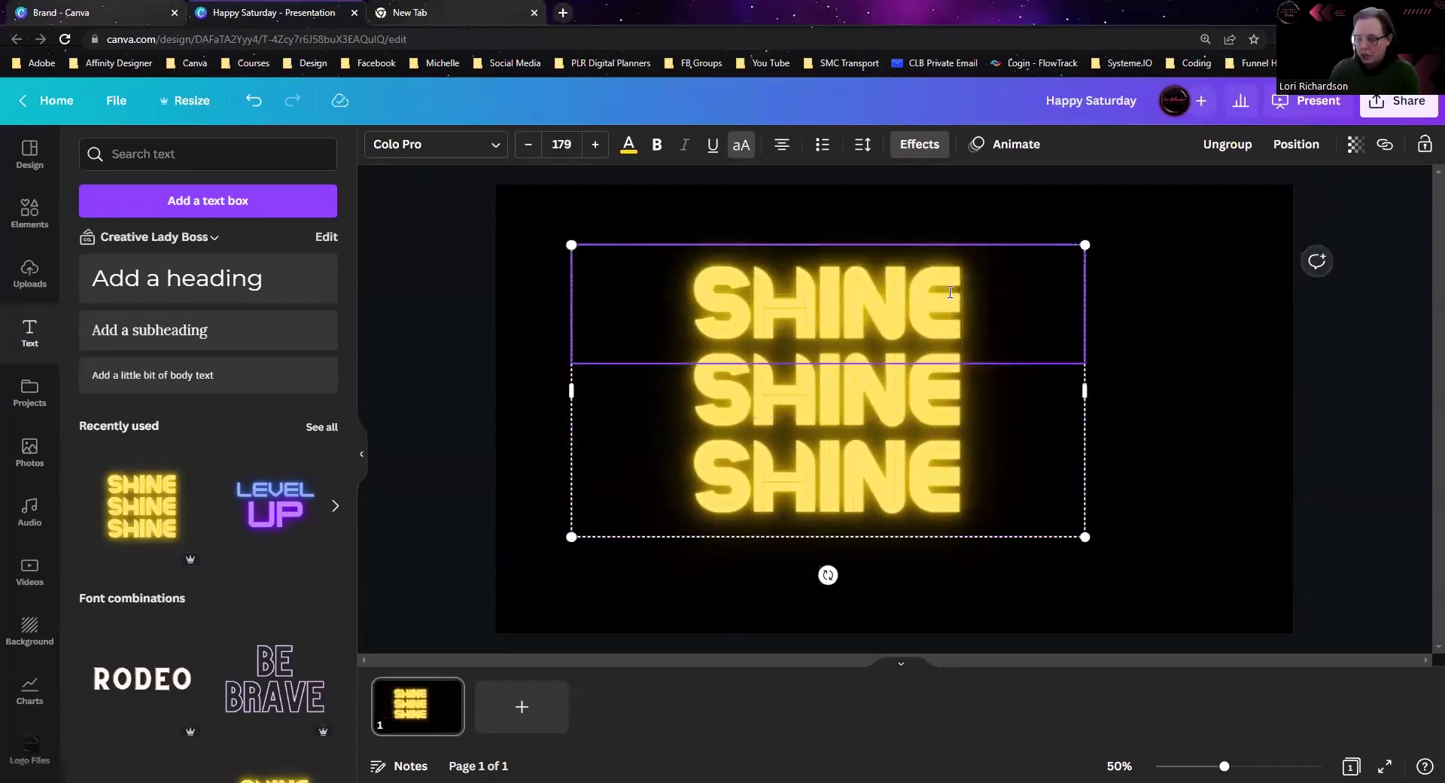
pyautogui.press('BackSpace')
pyautogui.press('BackSpace')
pyautogui.press('BackSpace')
pyautogui.press('BackSpace')
pyautogui.press('BackSpace')
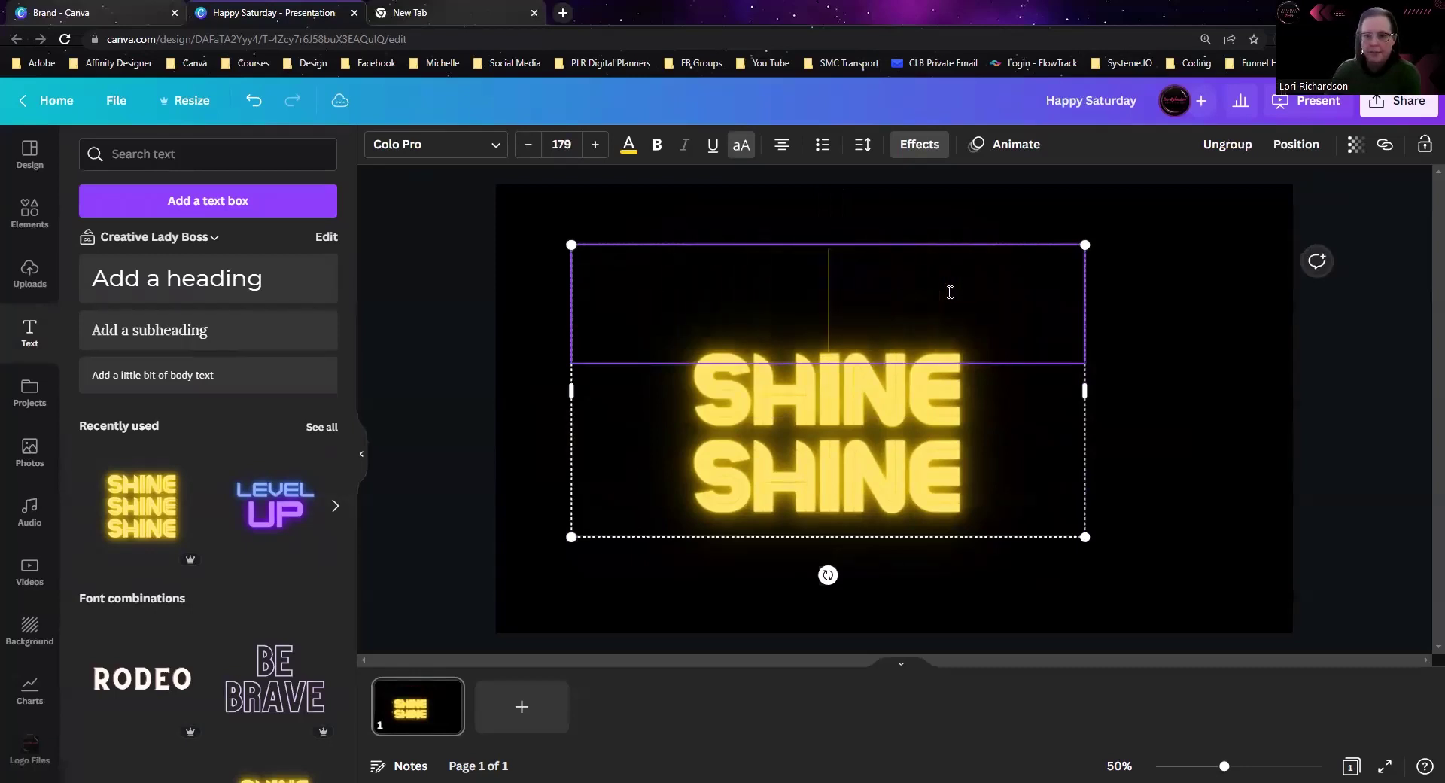
pyautogui.write('HELLO')
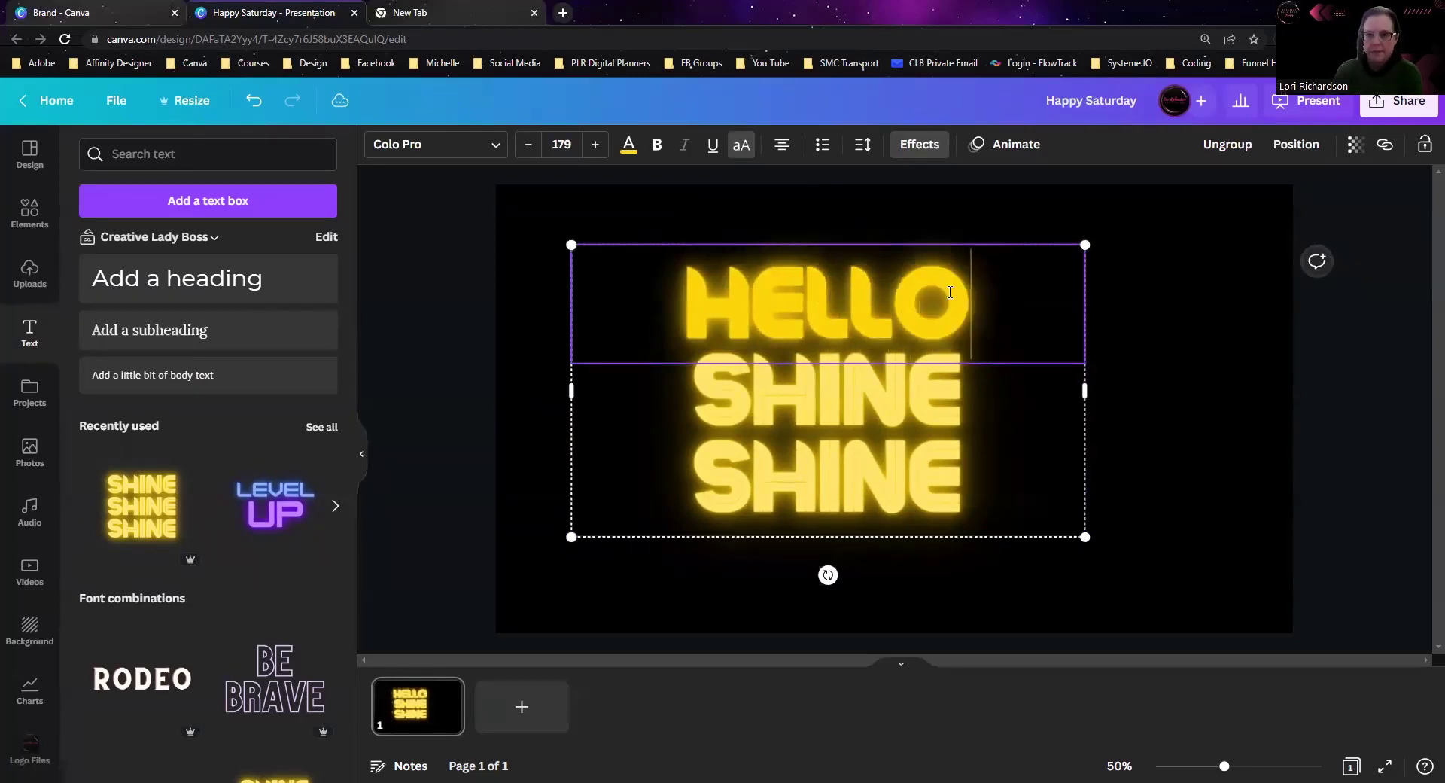
# Replace the middle and bottom SHINE lines with "HELLO", keeping the bottom line selected.
pyautogui.doubleClick(945, 399)
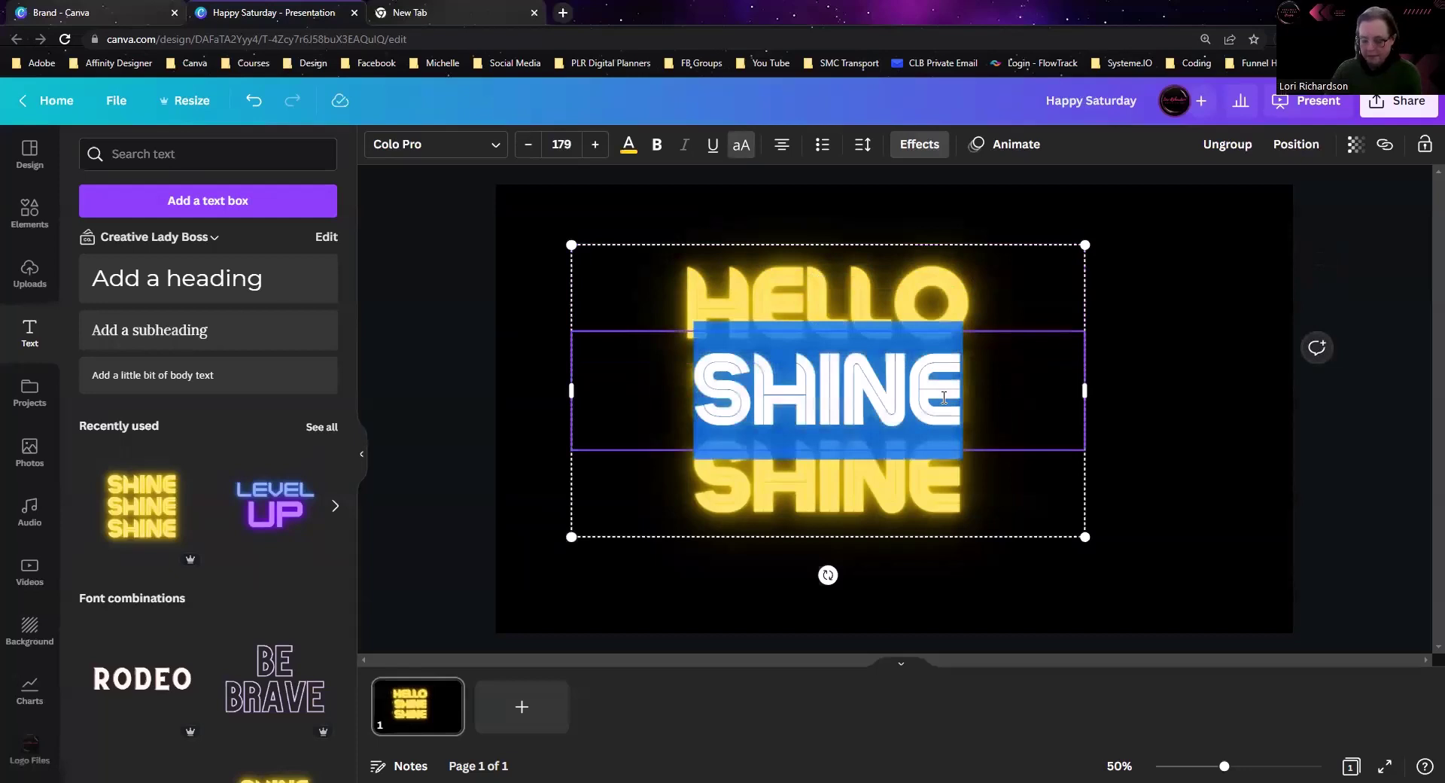
pyautogui.write('HELLO')
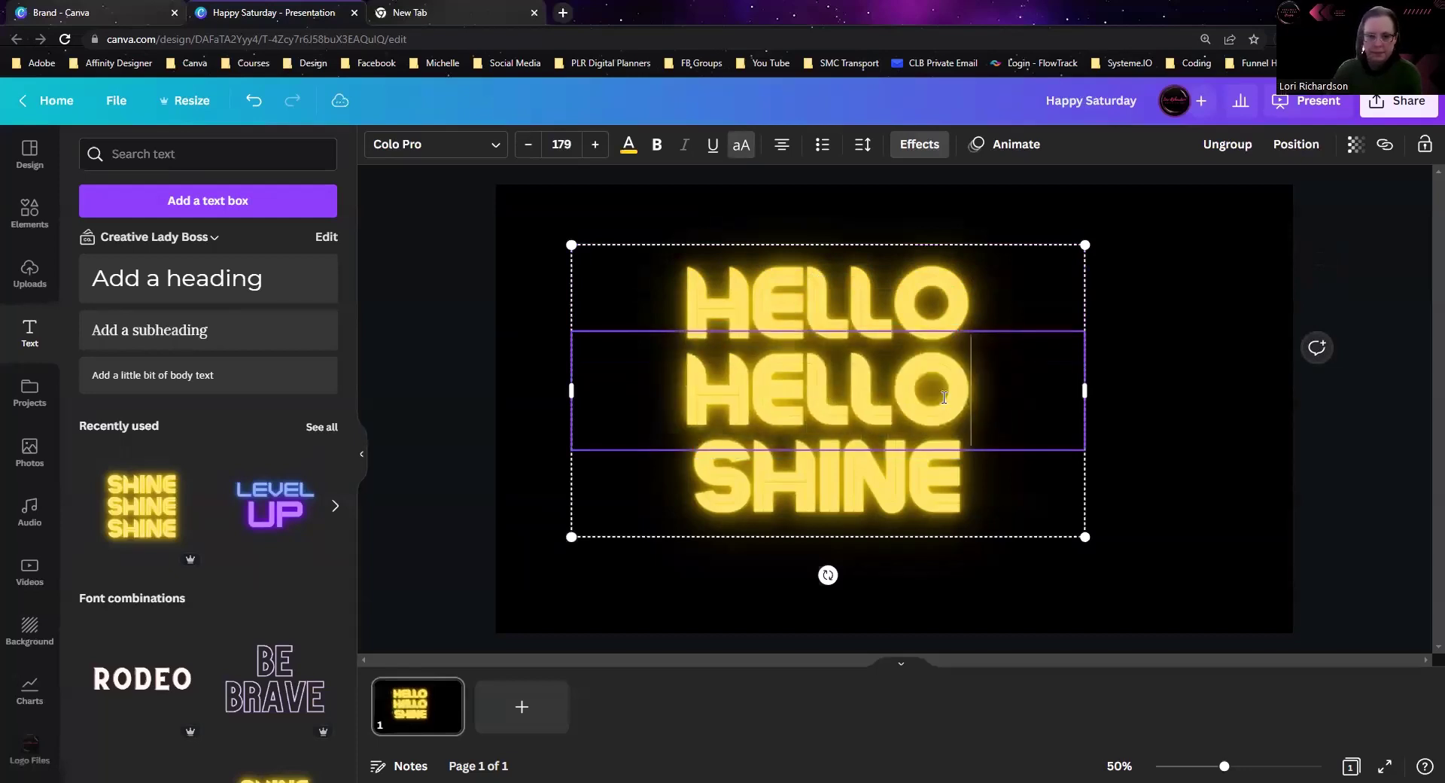
pyautogui.doubleClick(954, 501)
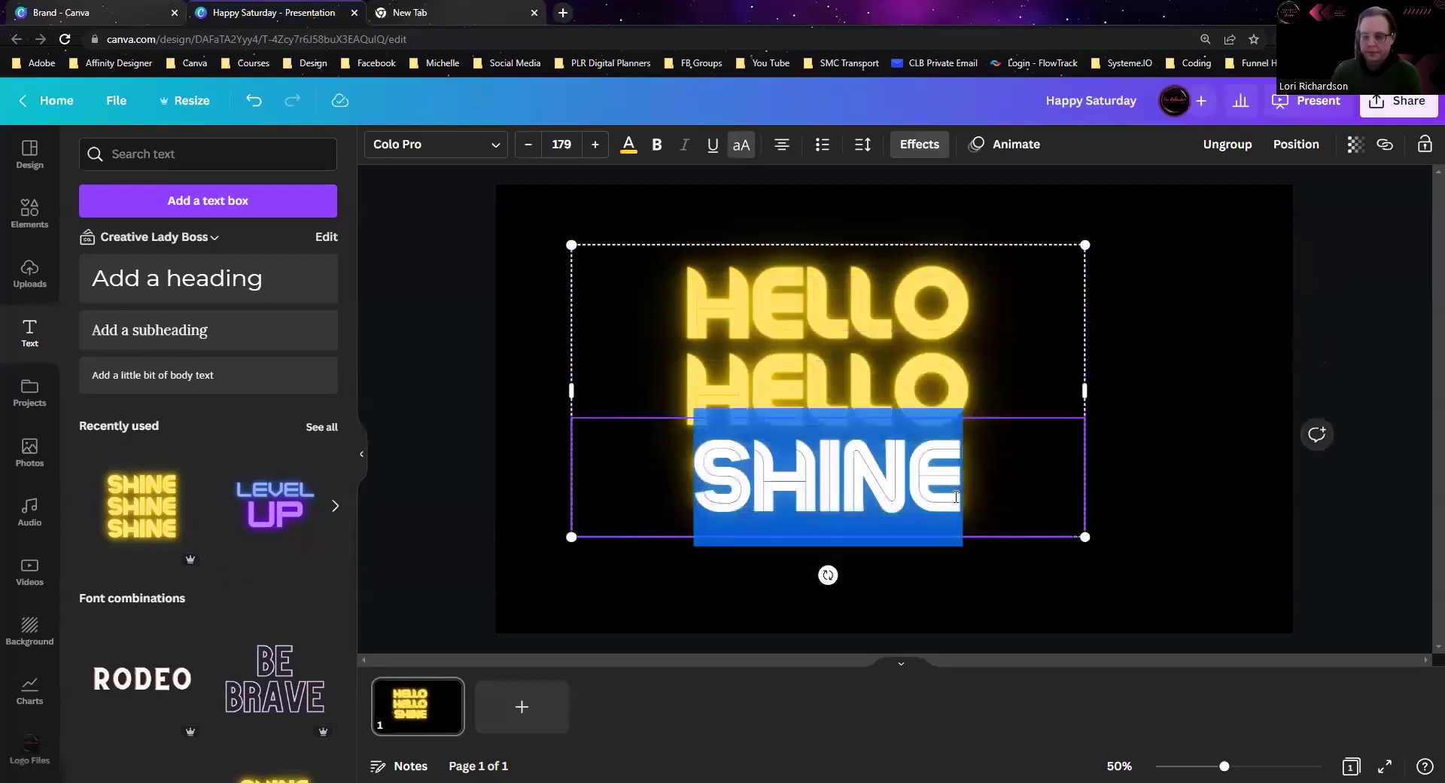
pyautogui.write('HELLO')
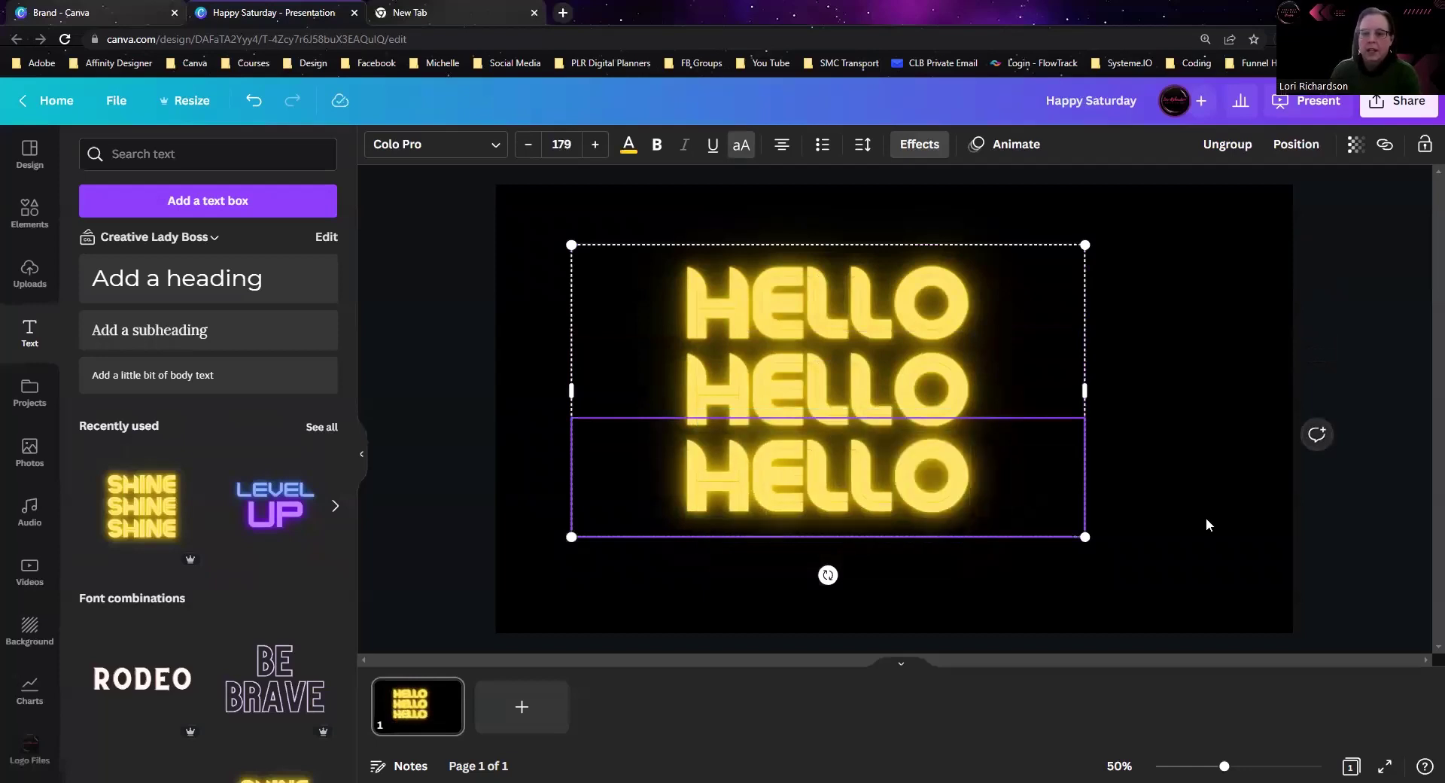
pyautogui.click(1206, 517)
pyautogui.click(919, 468)
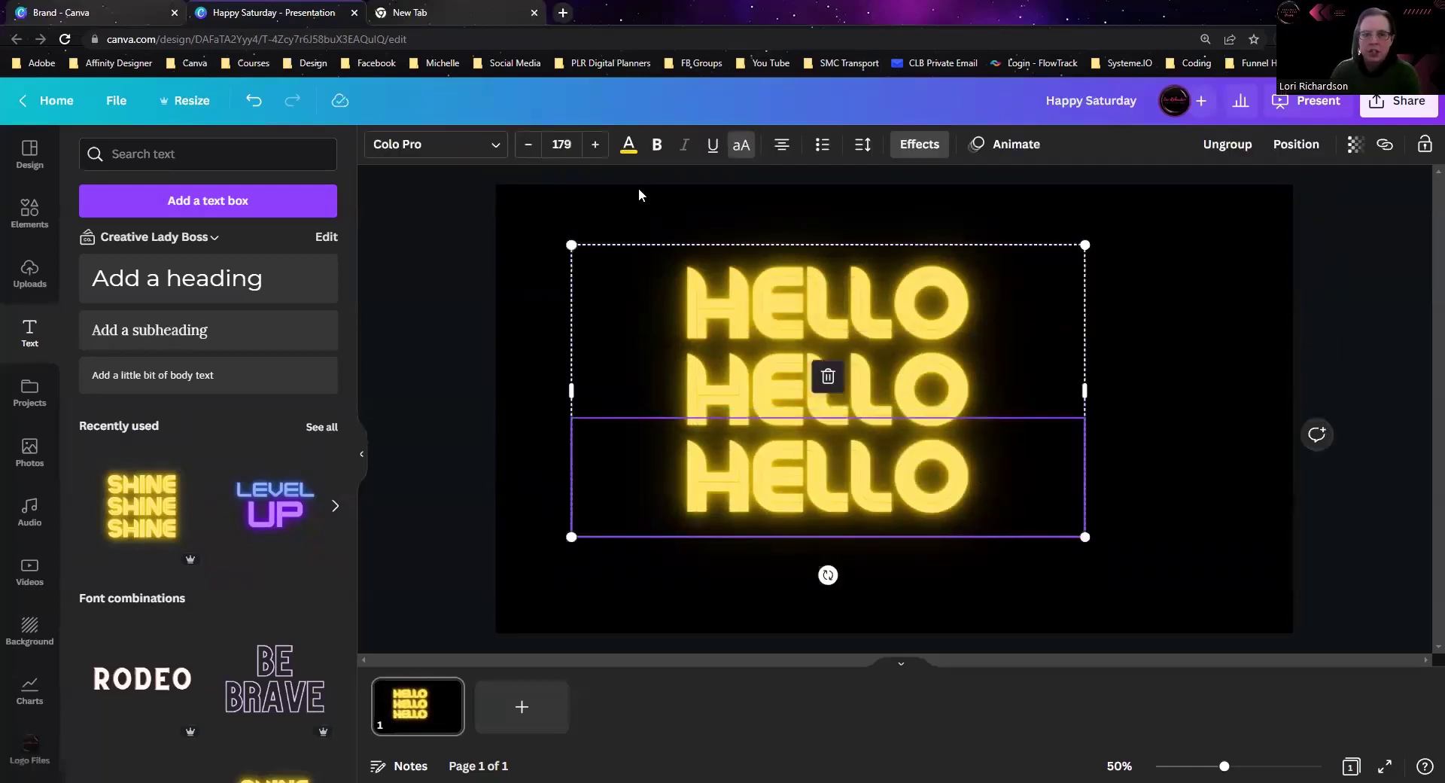
# Recolour the bottom HELLO line with the brand palette's magenta and apply that colour change to all the yellow text.
pyautogui.click(622, 158)
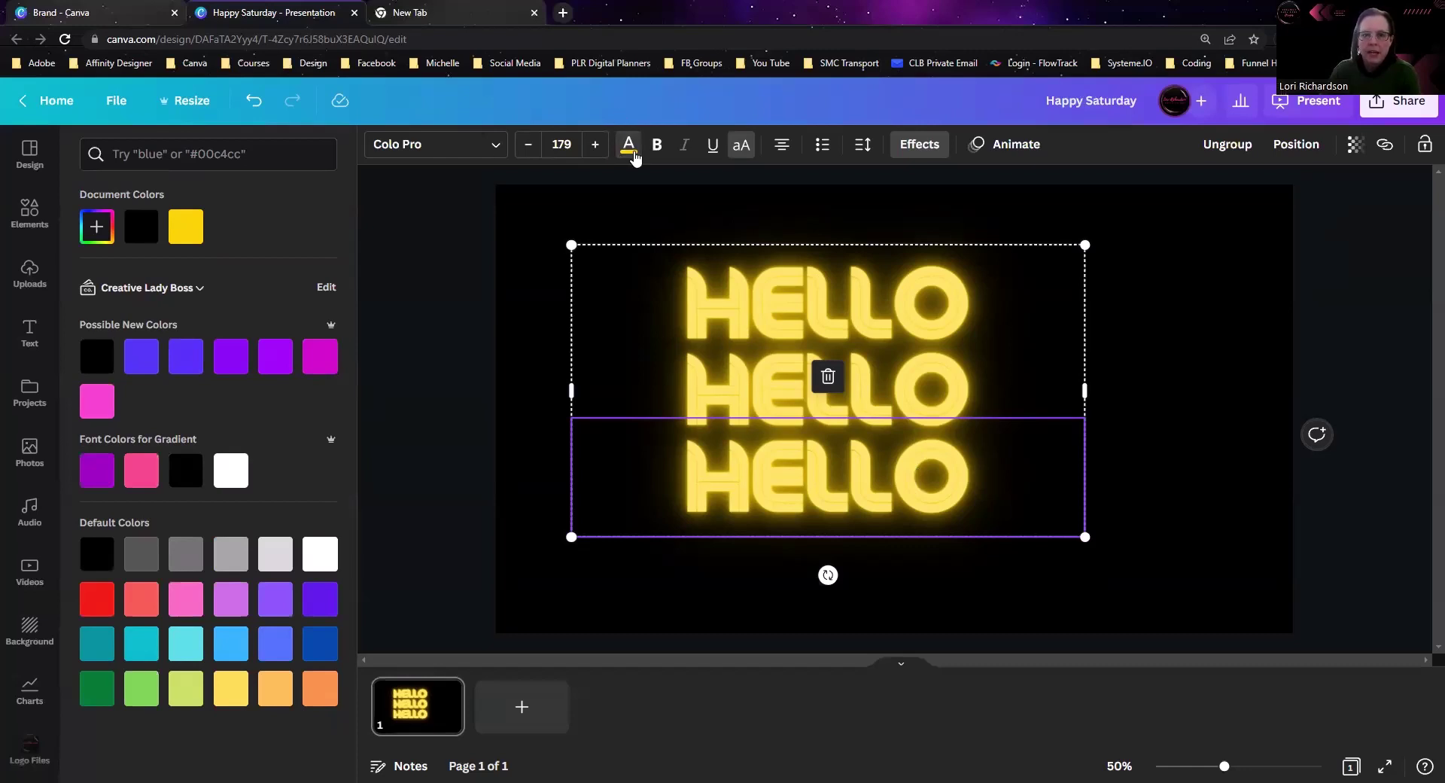
pyautogui.click(317, 360)
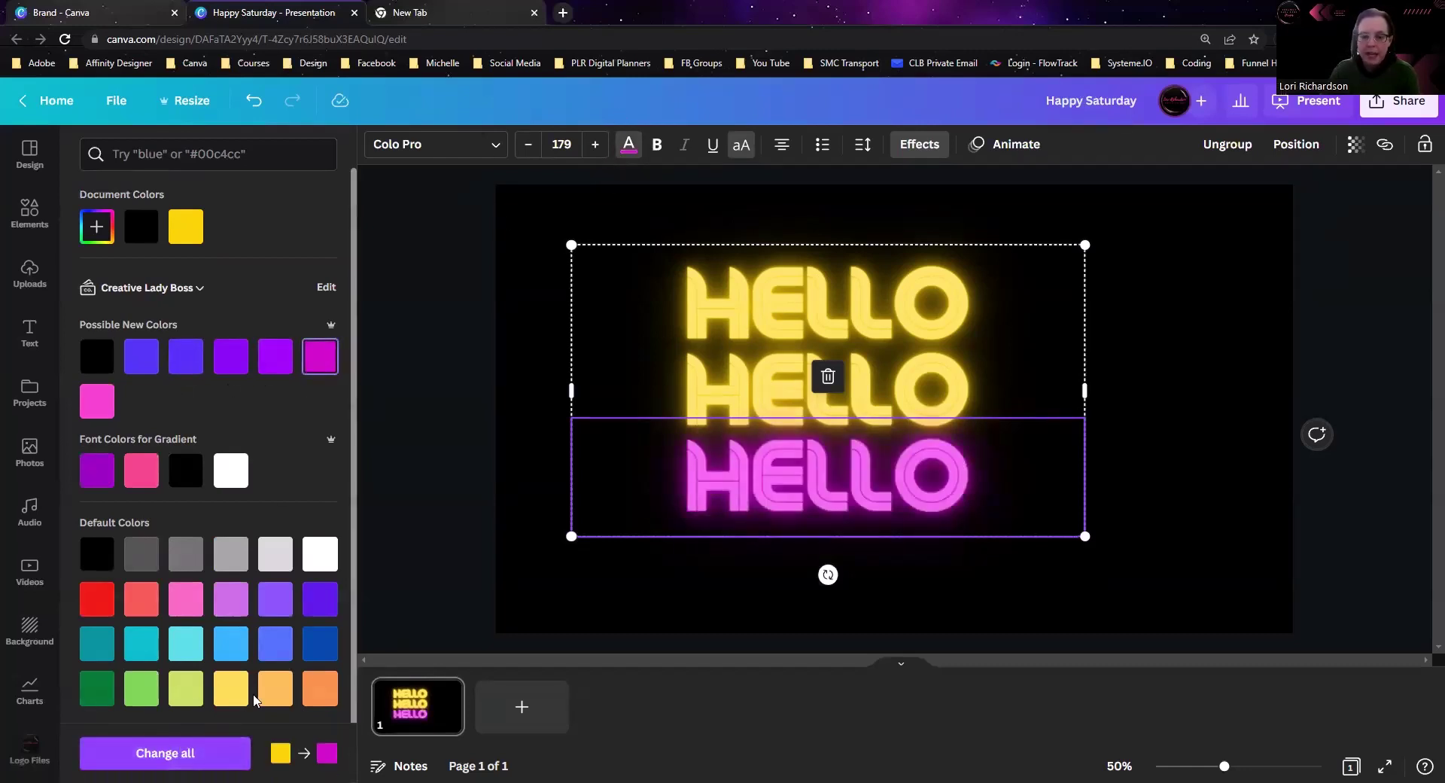
pyautogui.click(145, 755)
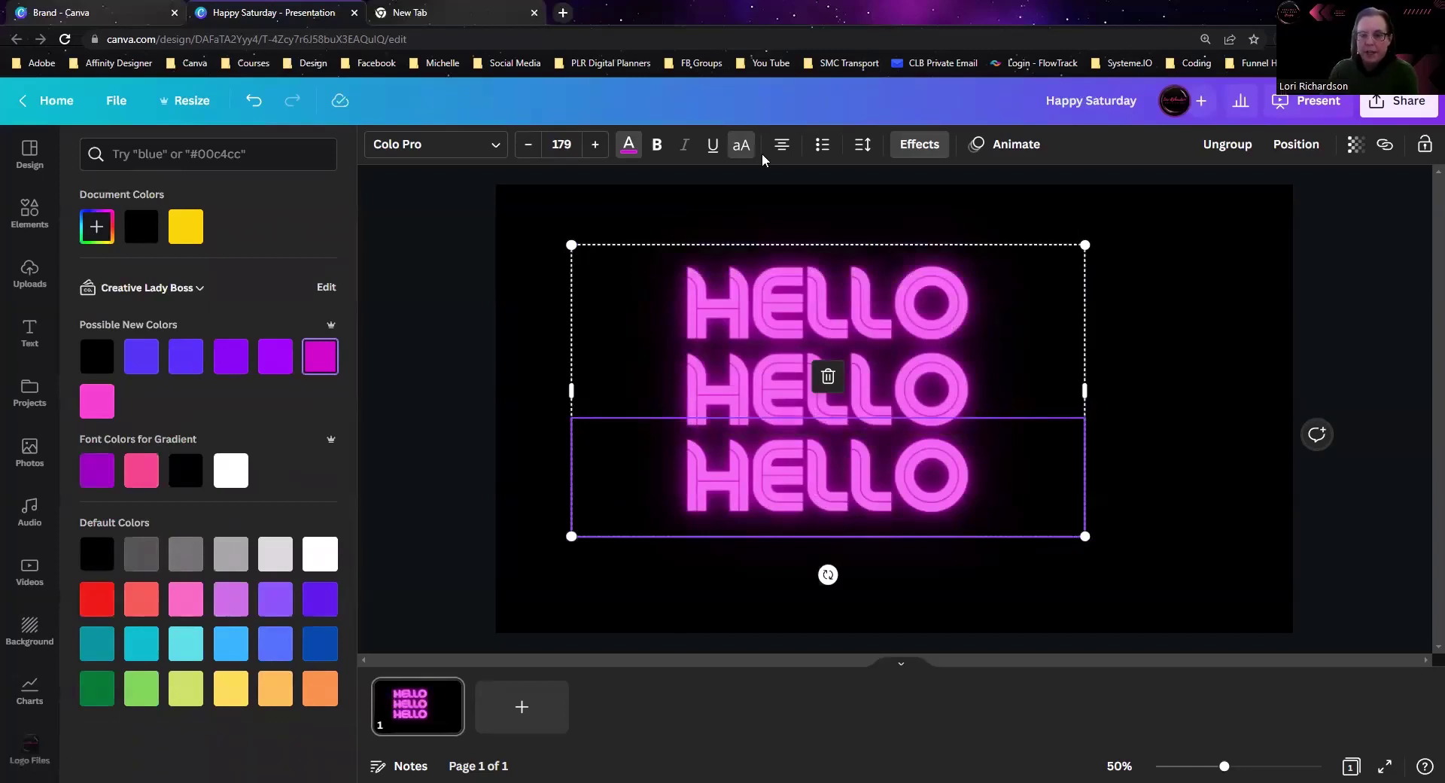
pyautogui.press('Escape')
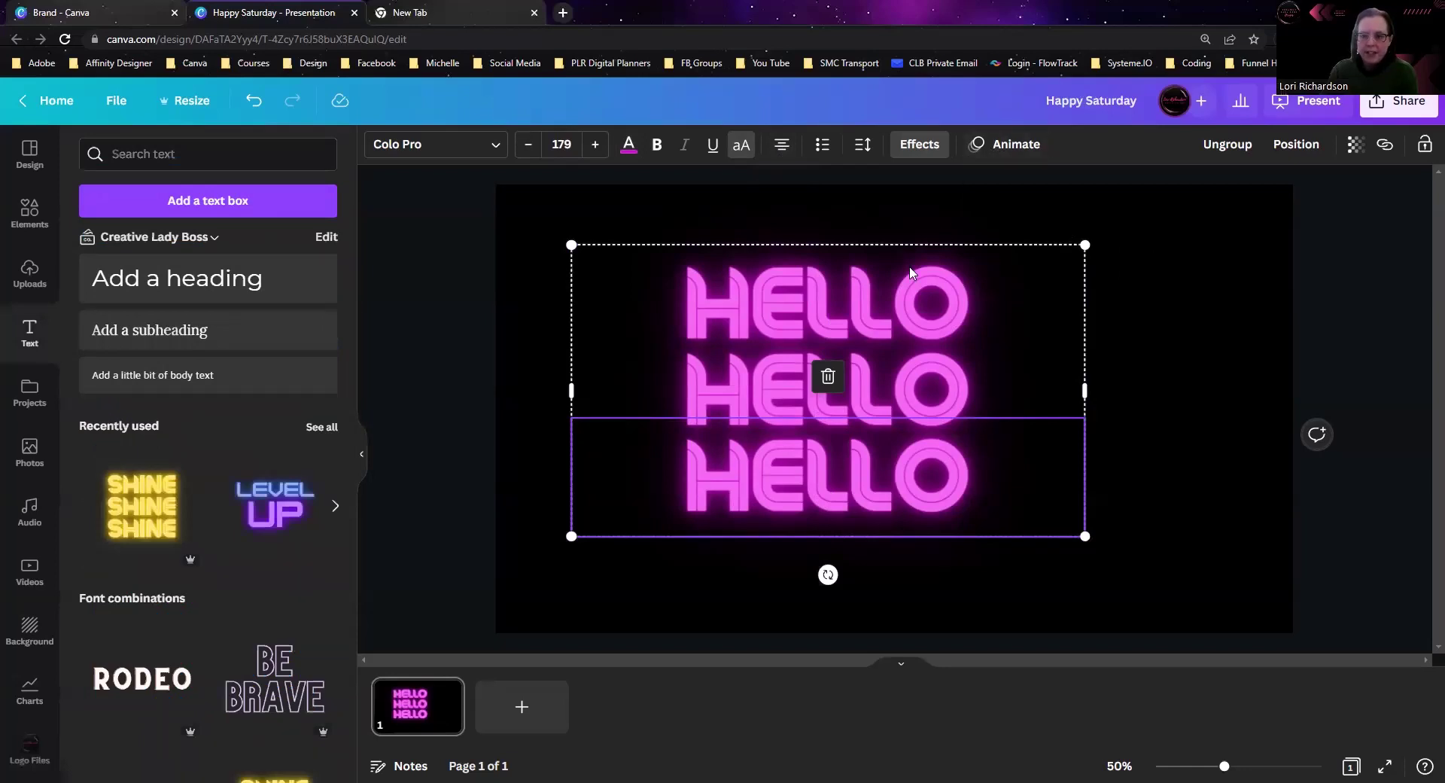
# Delete the HELLO text group and add the yellow neon "Sparkle" font combination to the page.
pyautogui.scroll(-6, 259, 608)
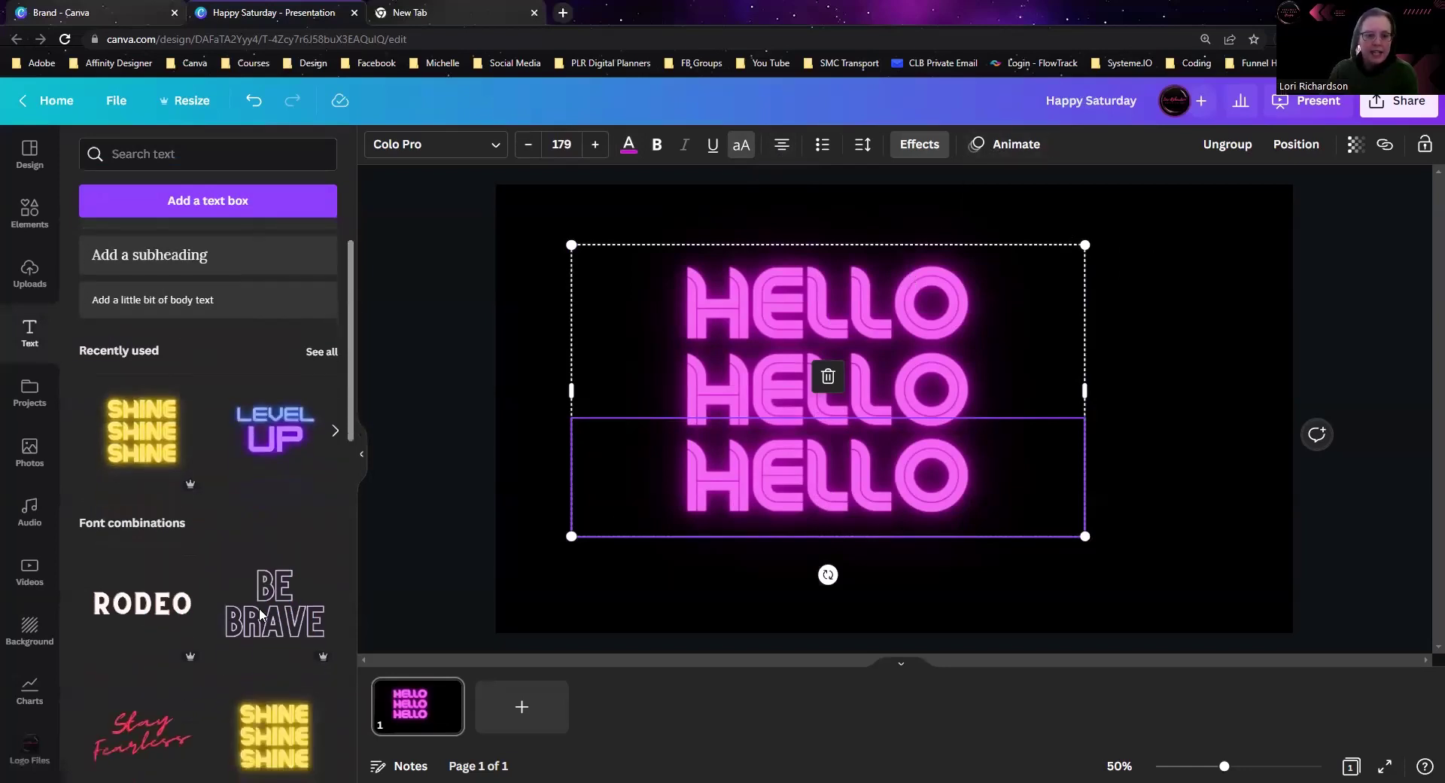
pyautogui.scroll(-2, 260, 616)
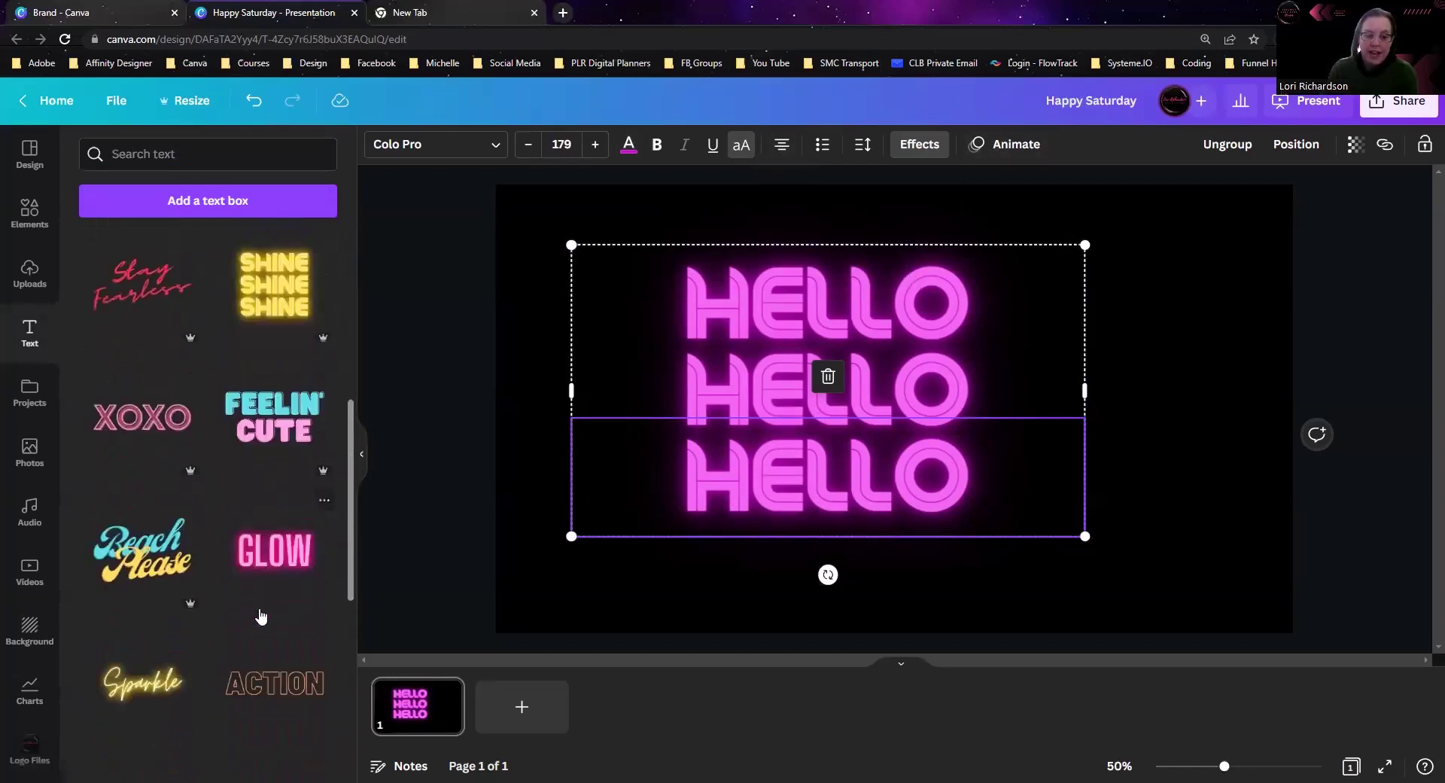
pyautogui.scroll(-4, 260, 616)
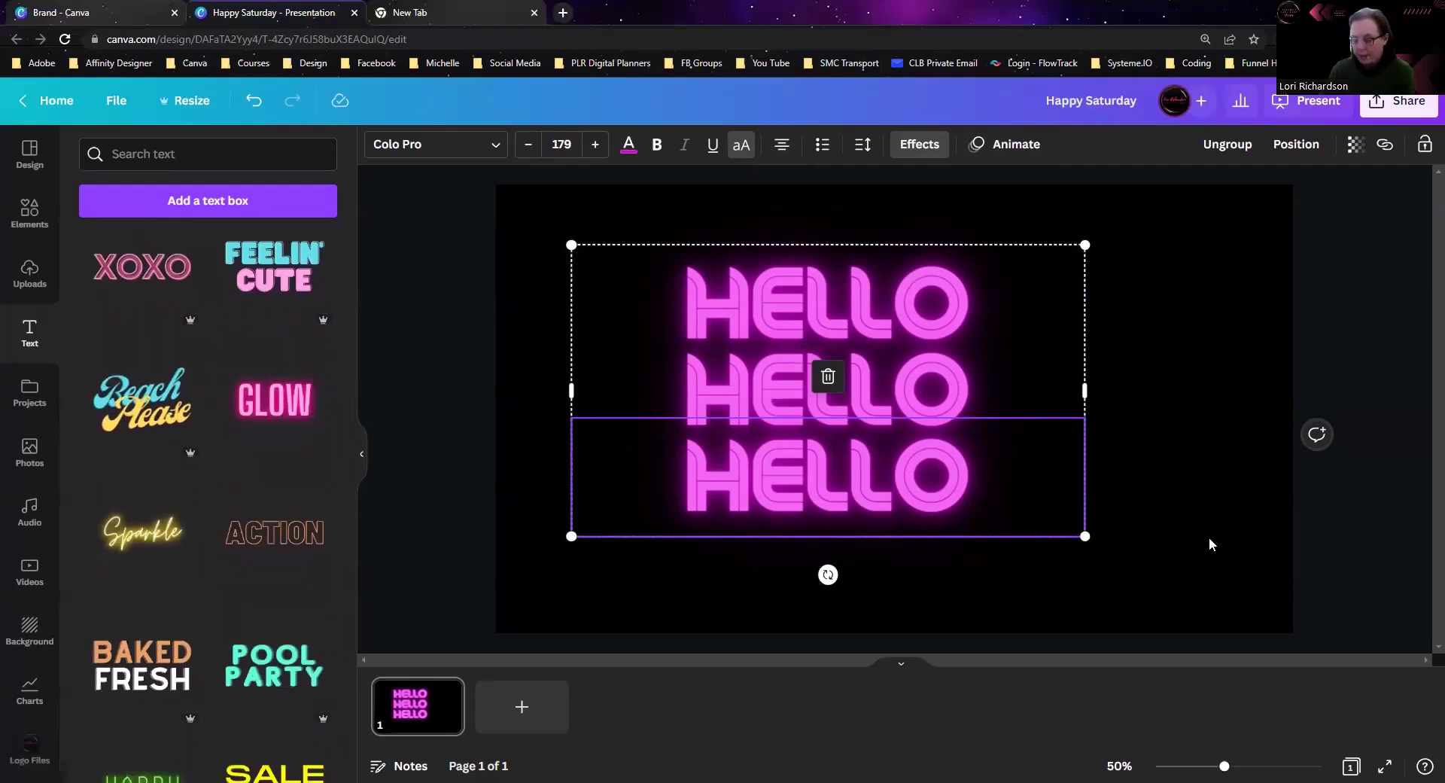
pyautogui.press('Delete')
pyautogui.press('Delete')
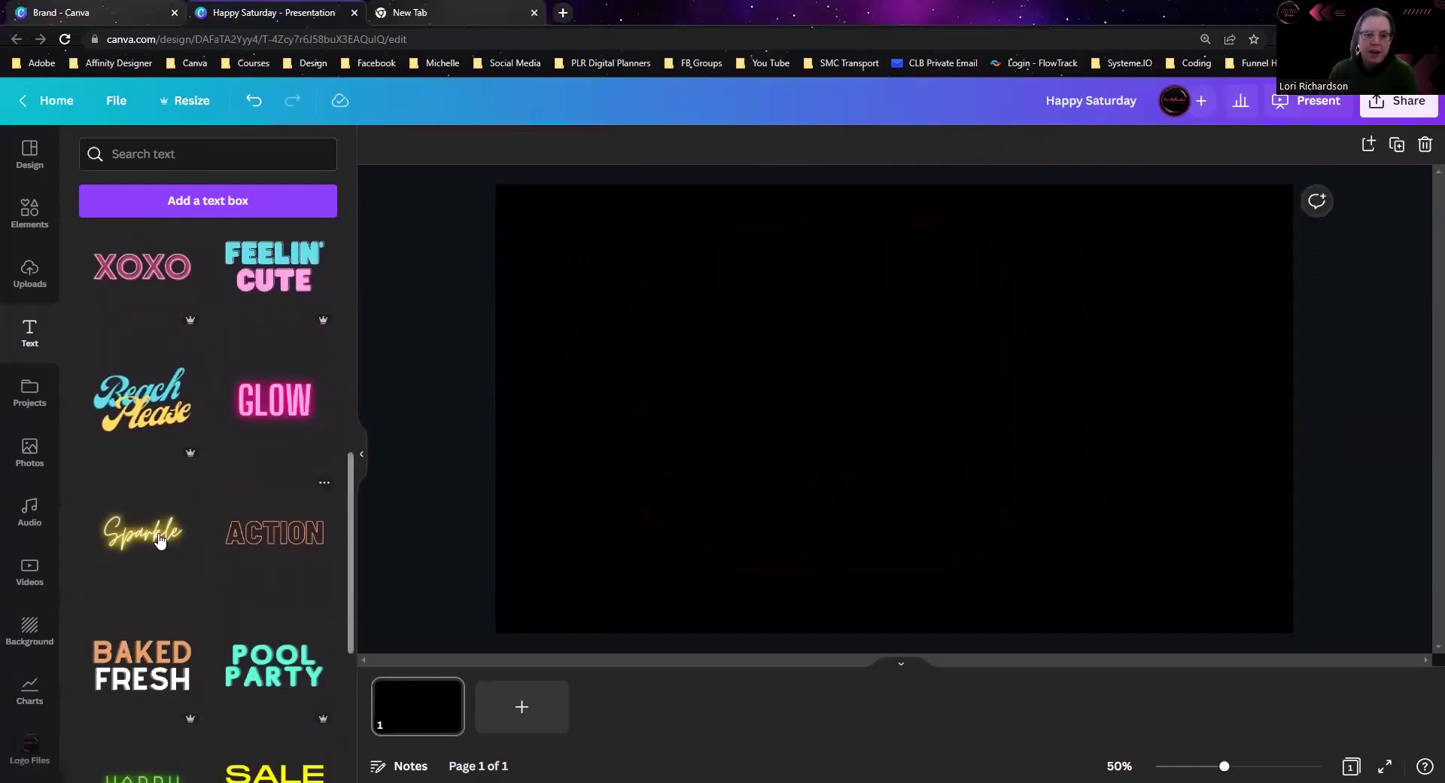
pyautogui.click(111, 538)
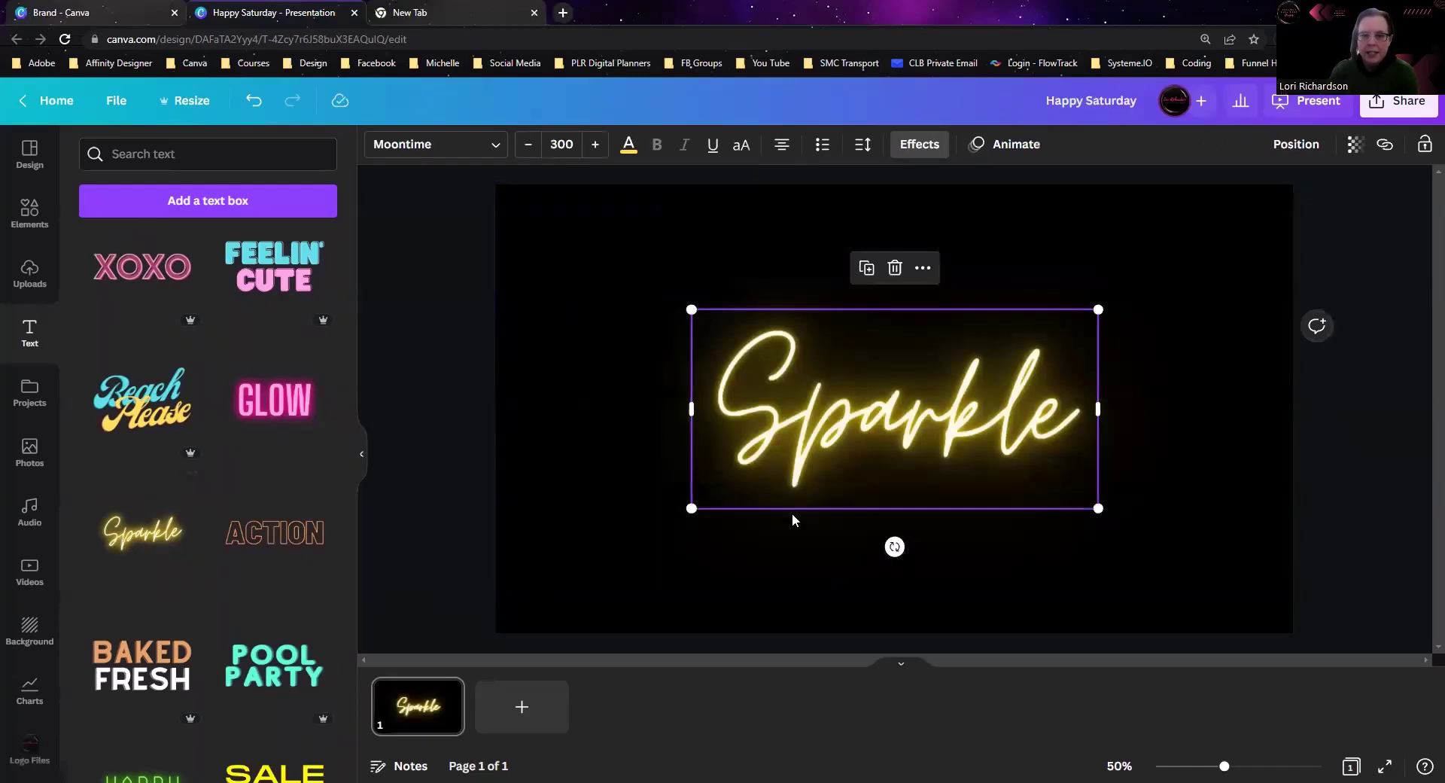
# Replace the word Sparkle with the presenter's first name, capitalising only its first letter.
pyautogui.doubleClick(933, 442)
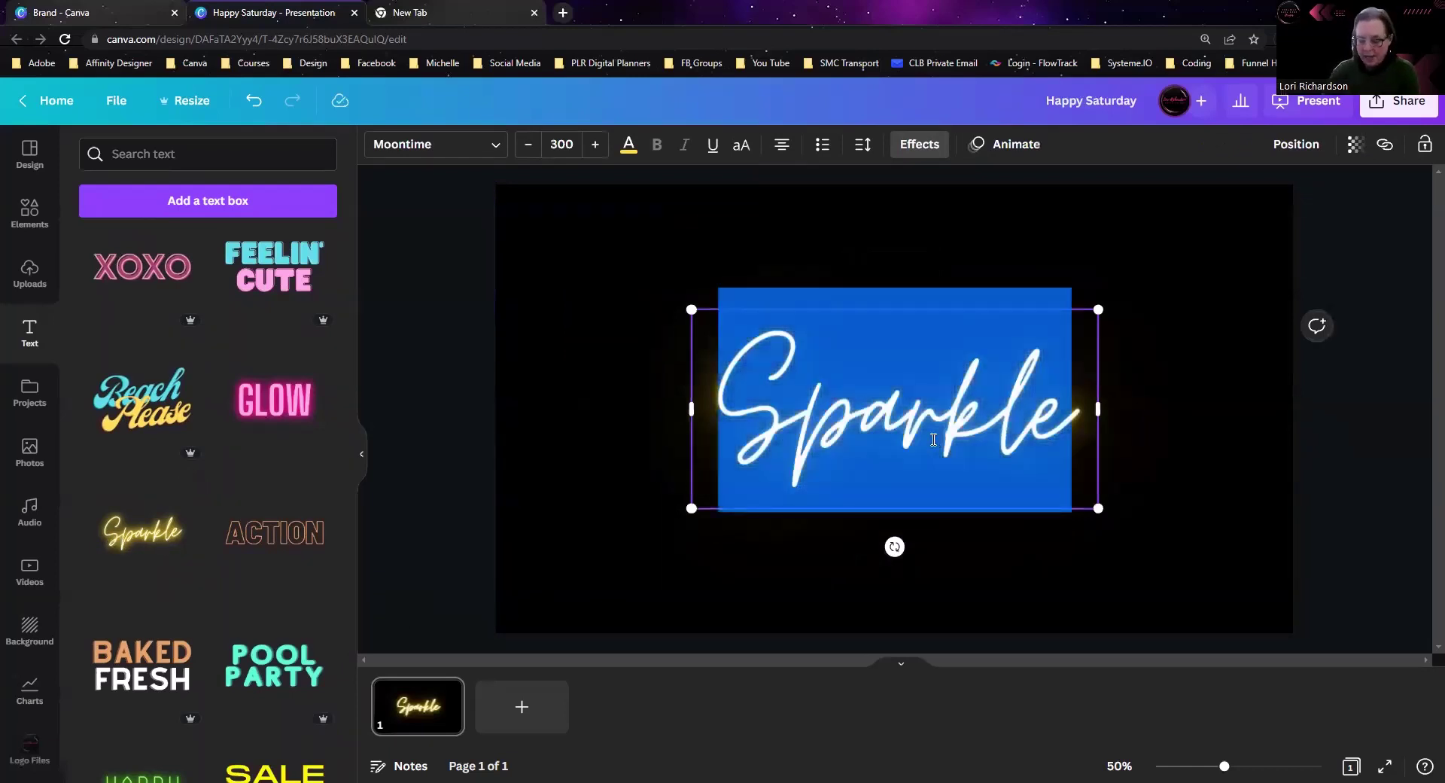
pyautogui.write('lORI')
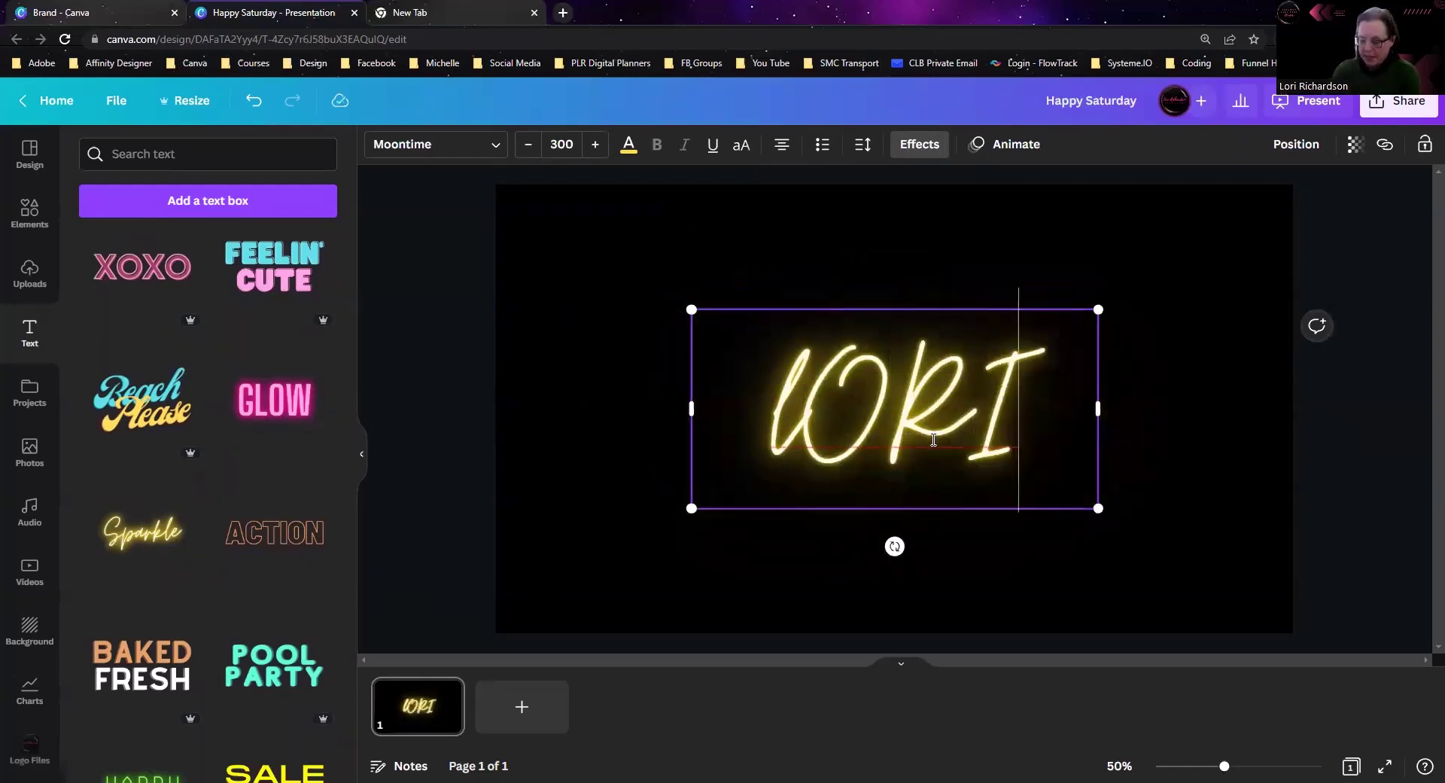
pyautogui.press('BackSpace')
pyautogui.press('BackSpace')
pyautogui.press('BackSpace')
pyautogui.press('BackSpace')
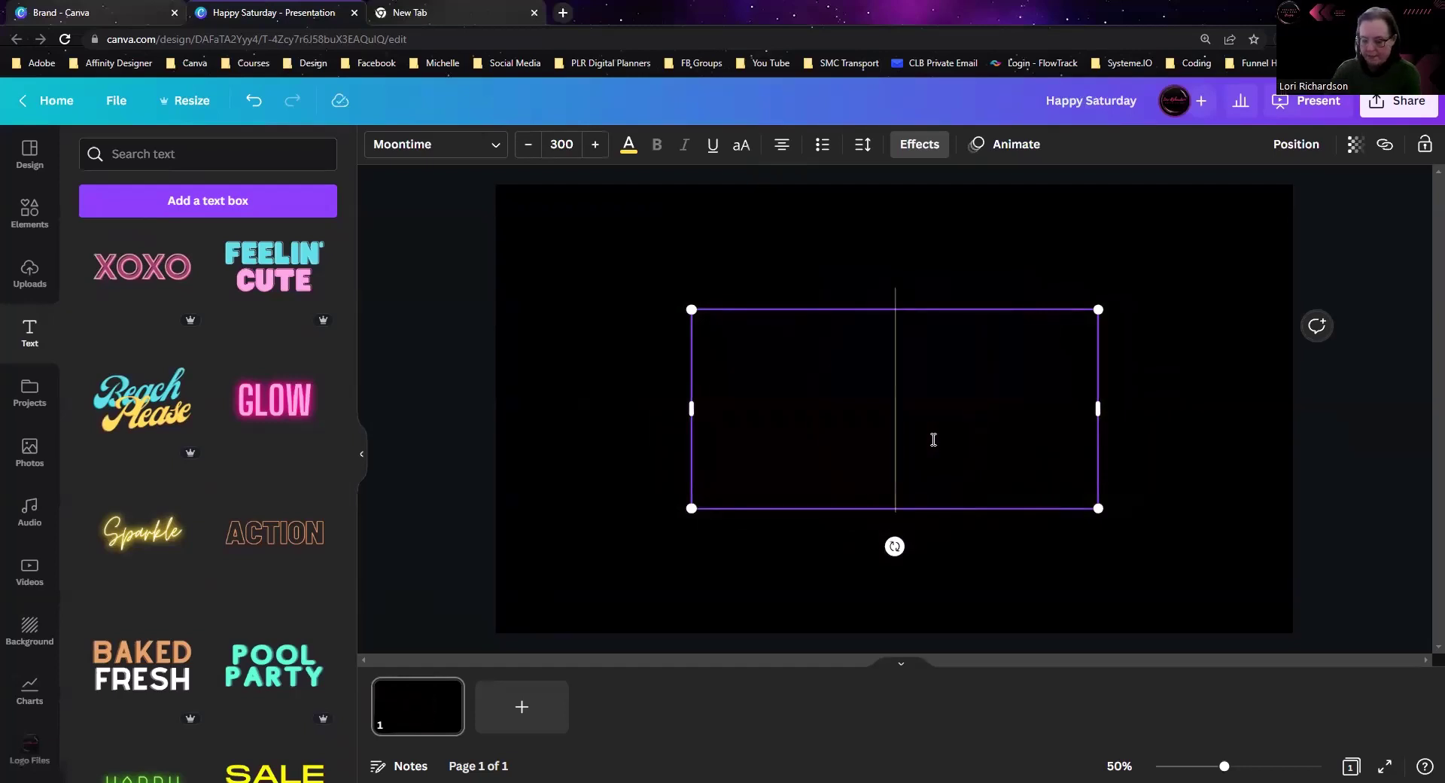
pyautogui.write('Lori')
pyautogui.click(1049, 568)
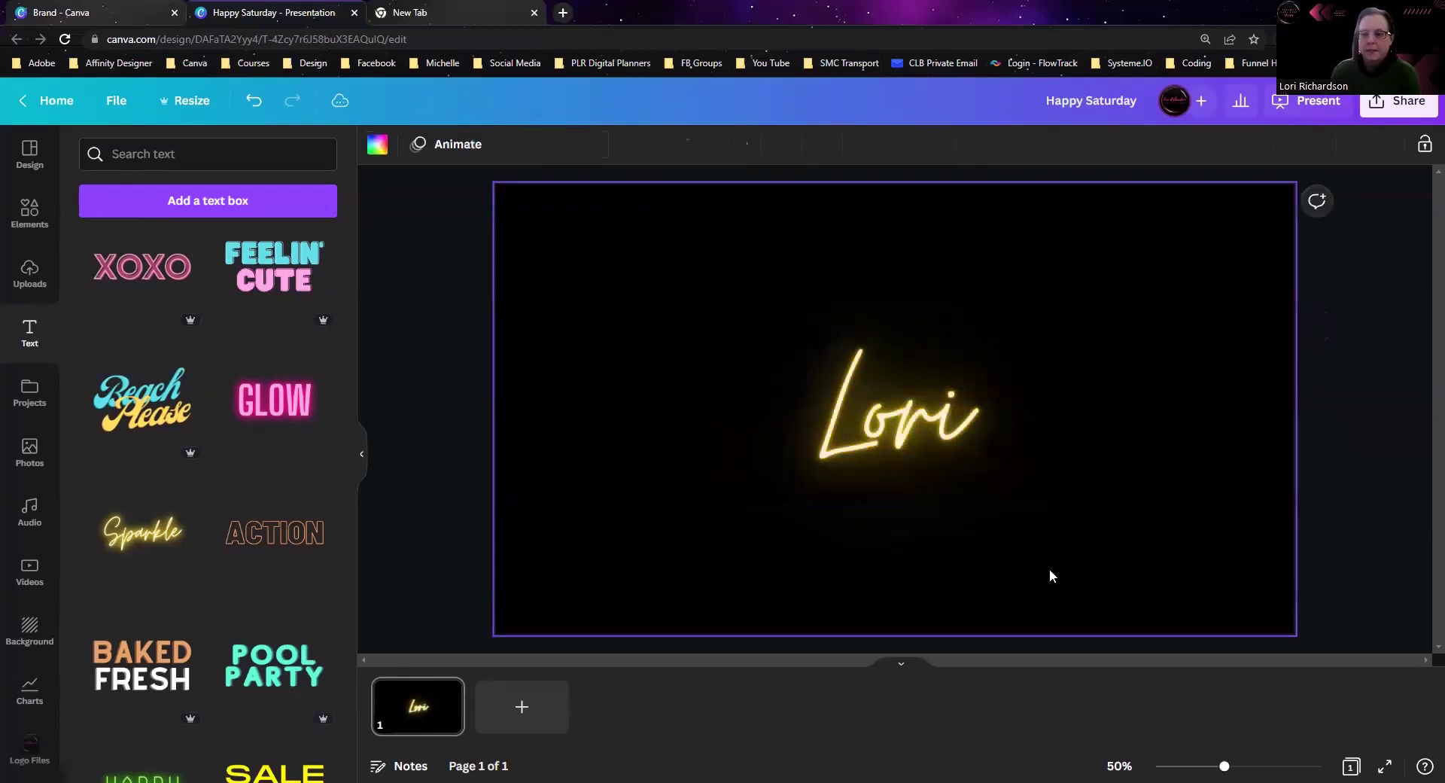
# Change the neon name text's colour to the default red.
pyautogui.click(941, 435)
pyautogui.click(629, 144)
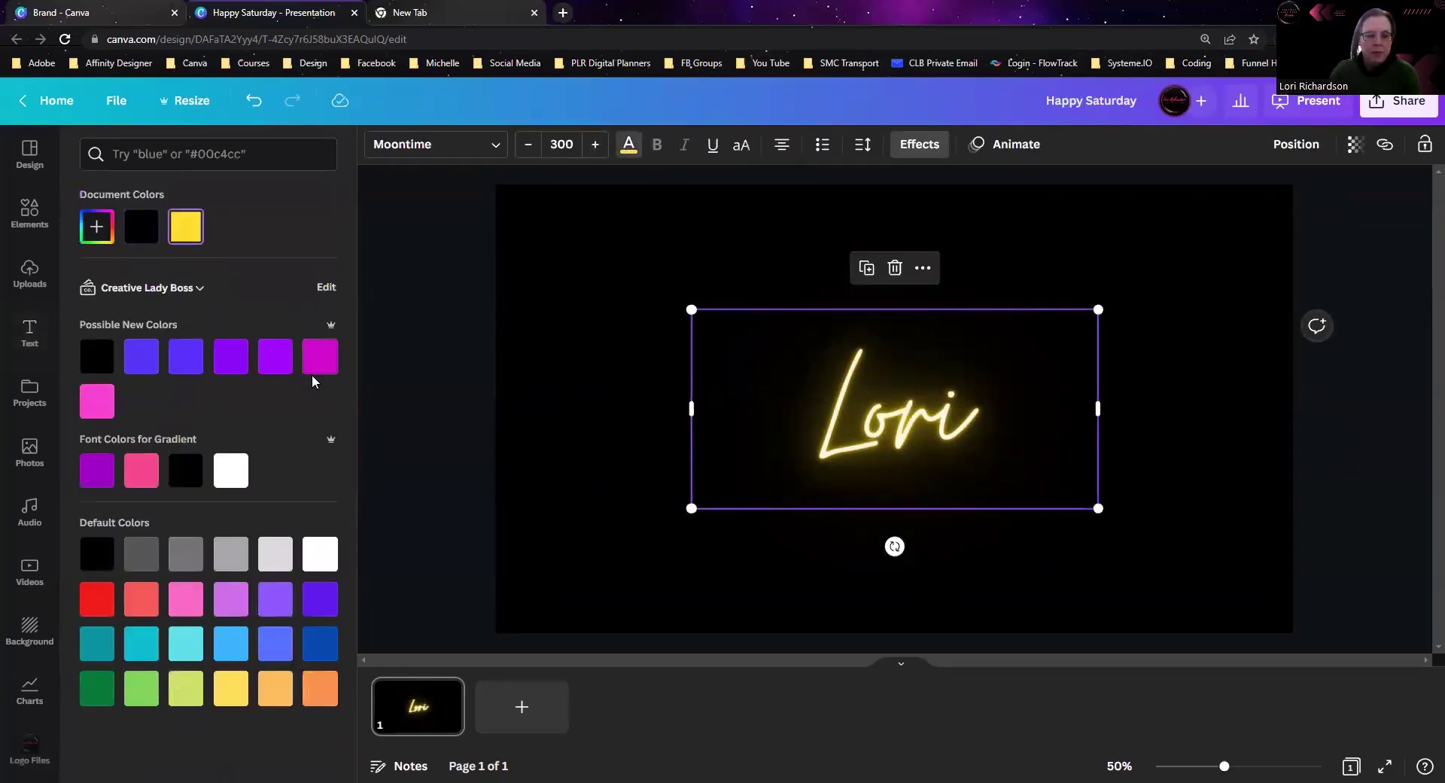
pyautogui.click(96, 600)
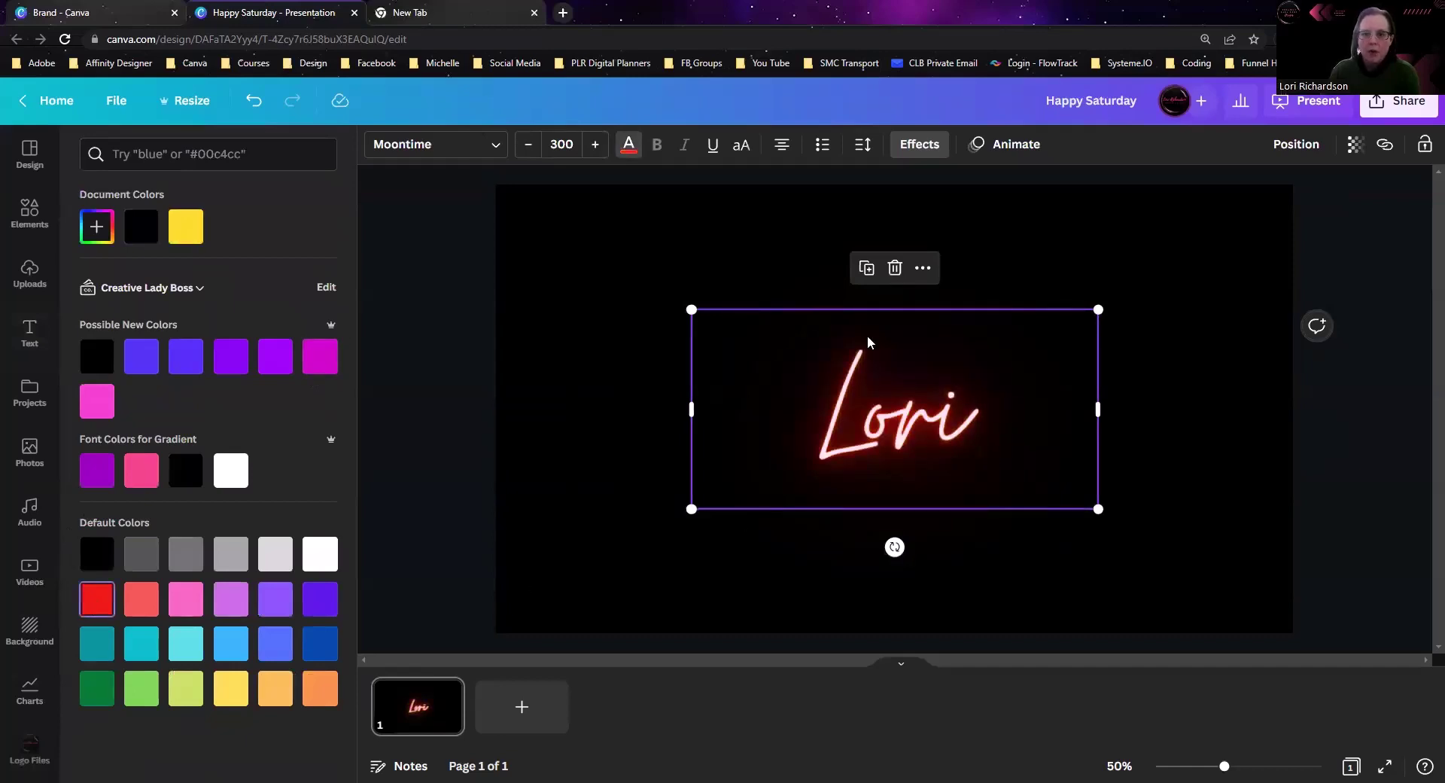
pyautogui.click(1060, 450)
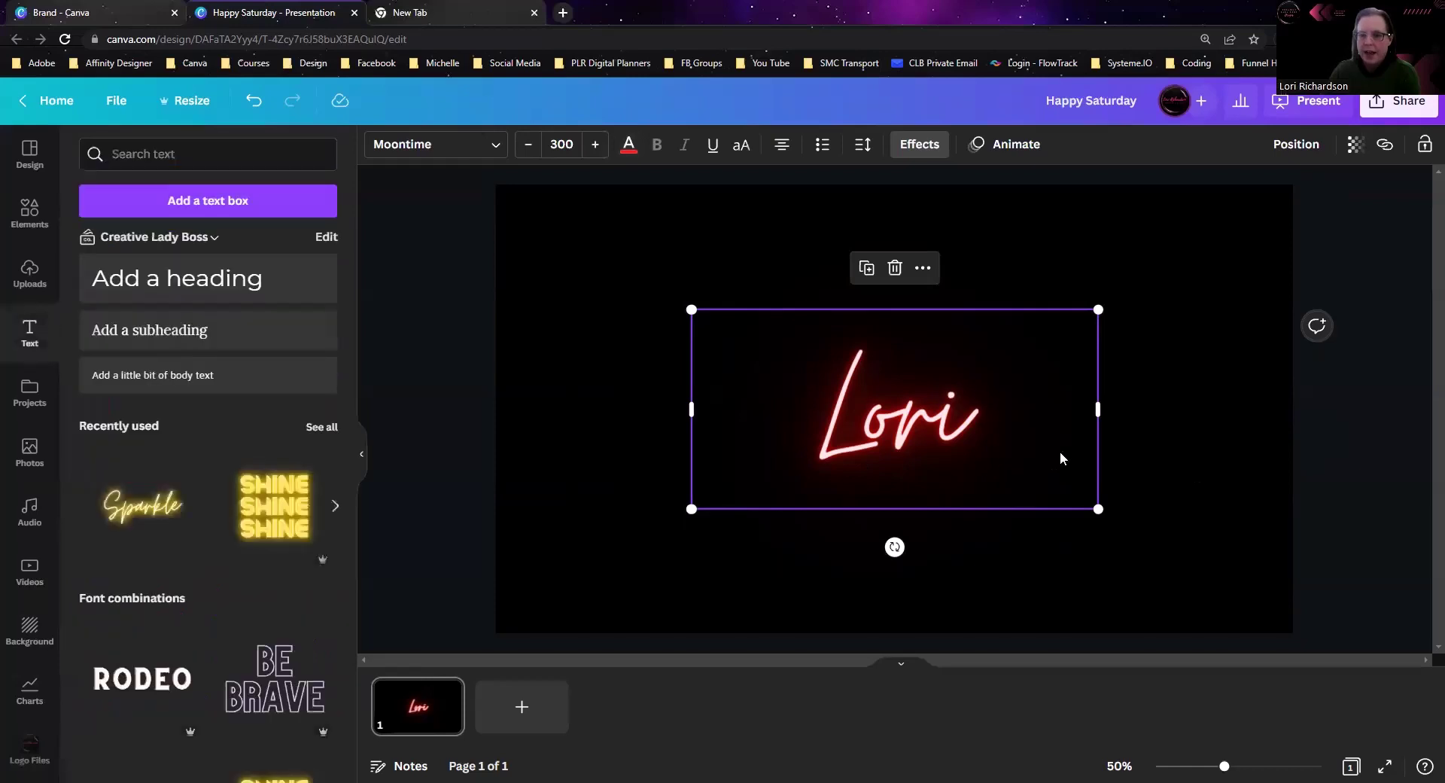
pyautogui.click(999, 435)
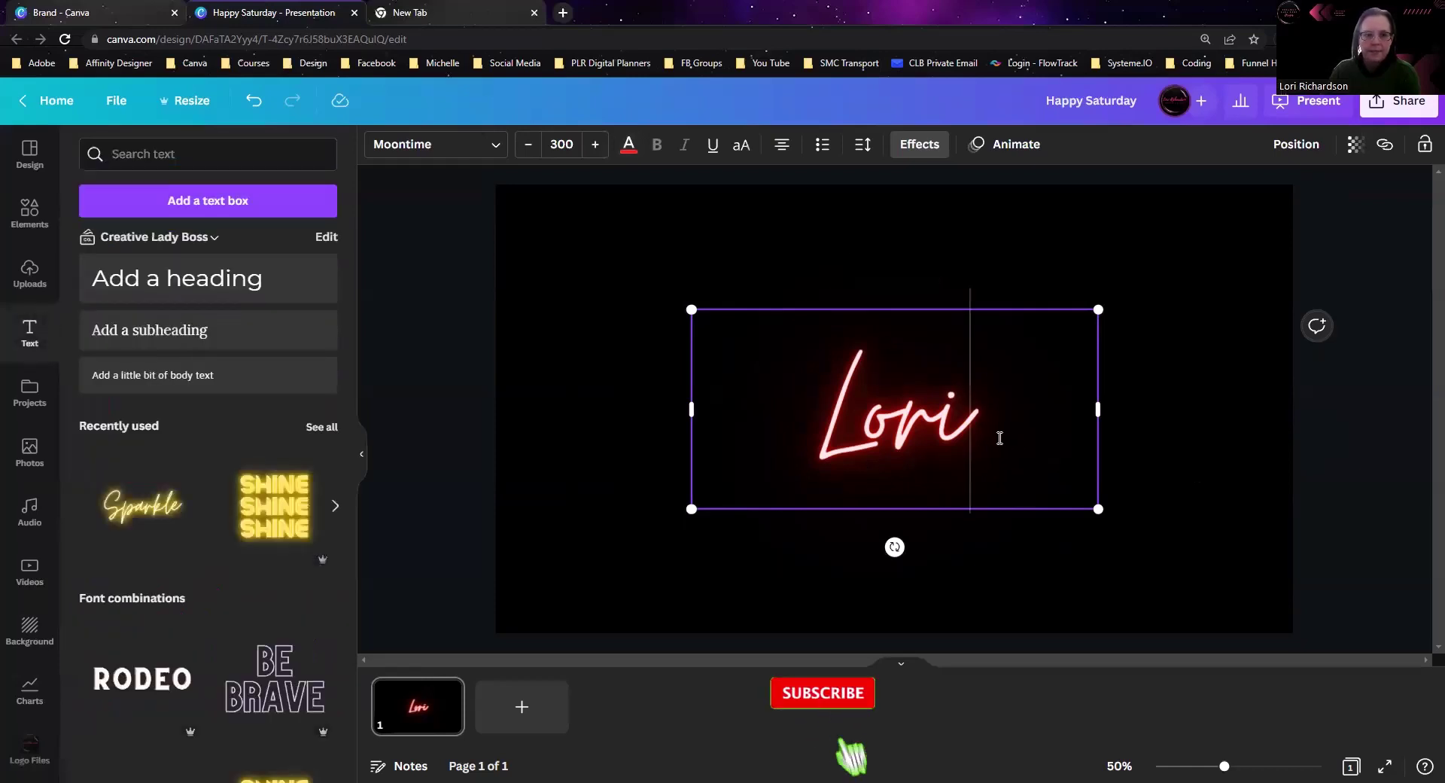
pyautogui.click(584, 216)
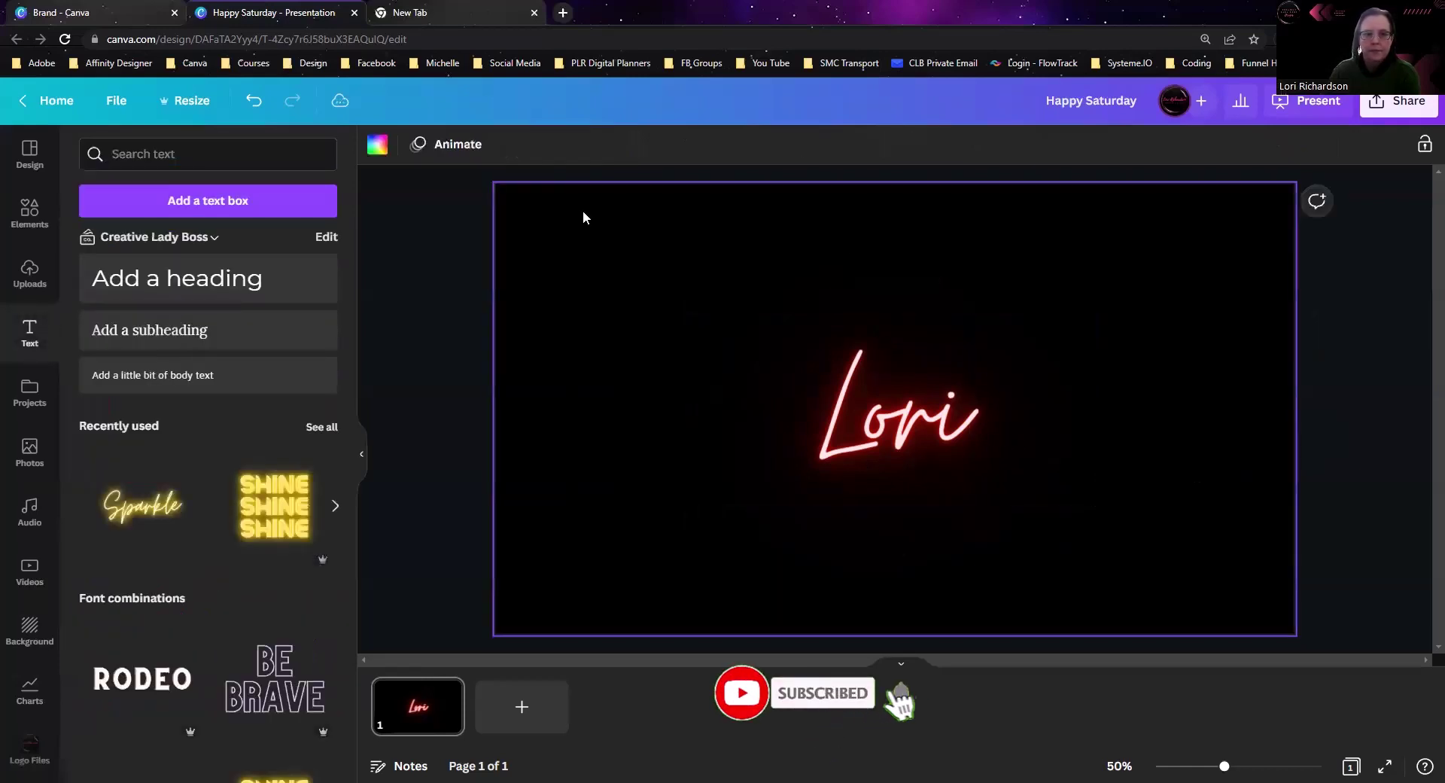
# View the name text's effect settings, apply the Block text animation to it and set the block colour to pink.
pyautogui.click(855, 390)
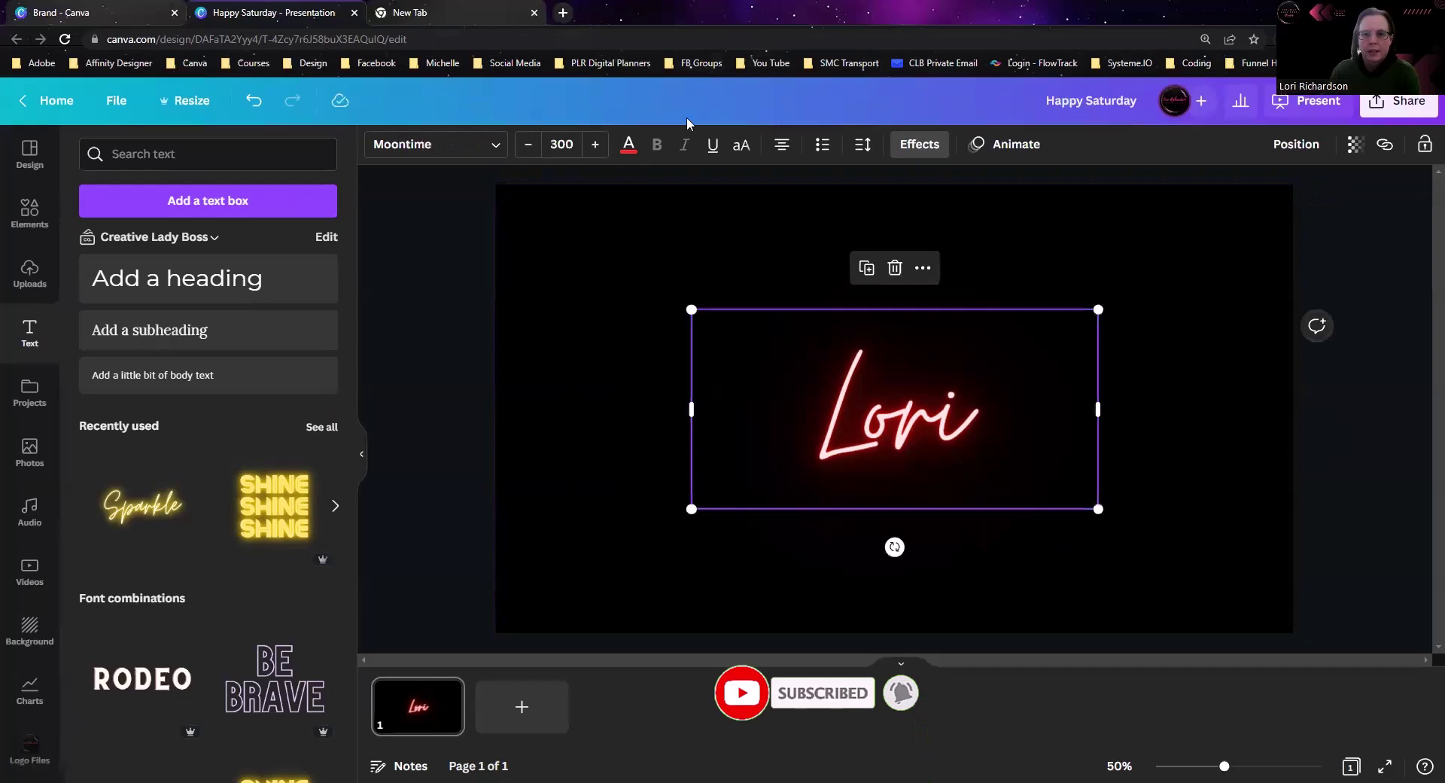
pyautogui.click(915, 148)
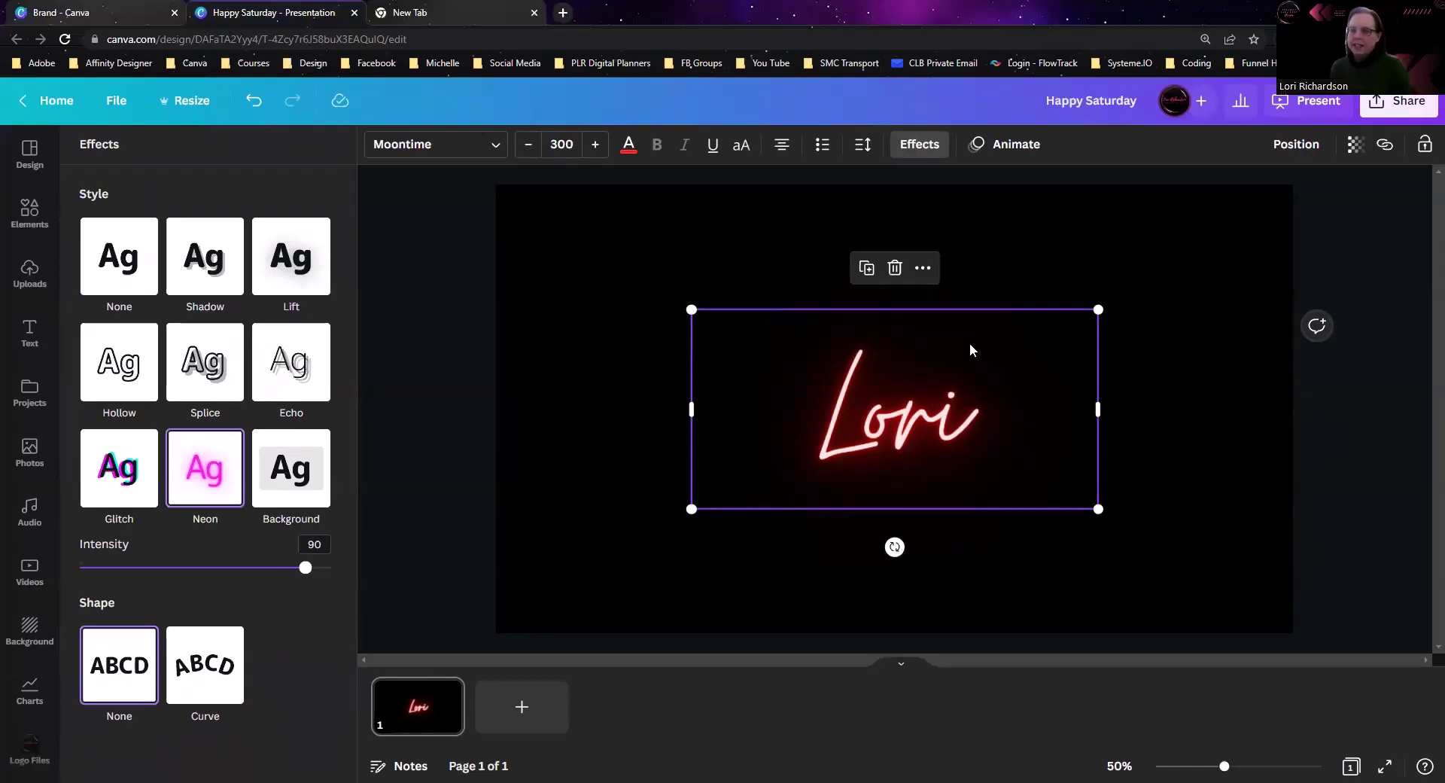
pyautogui.click(994, 149)
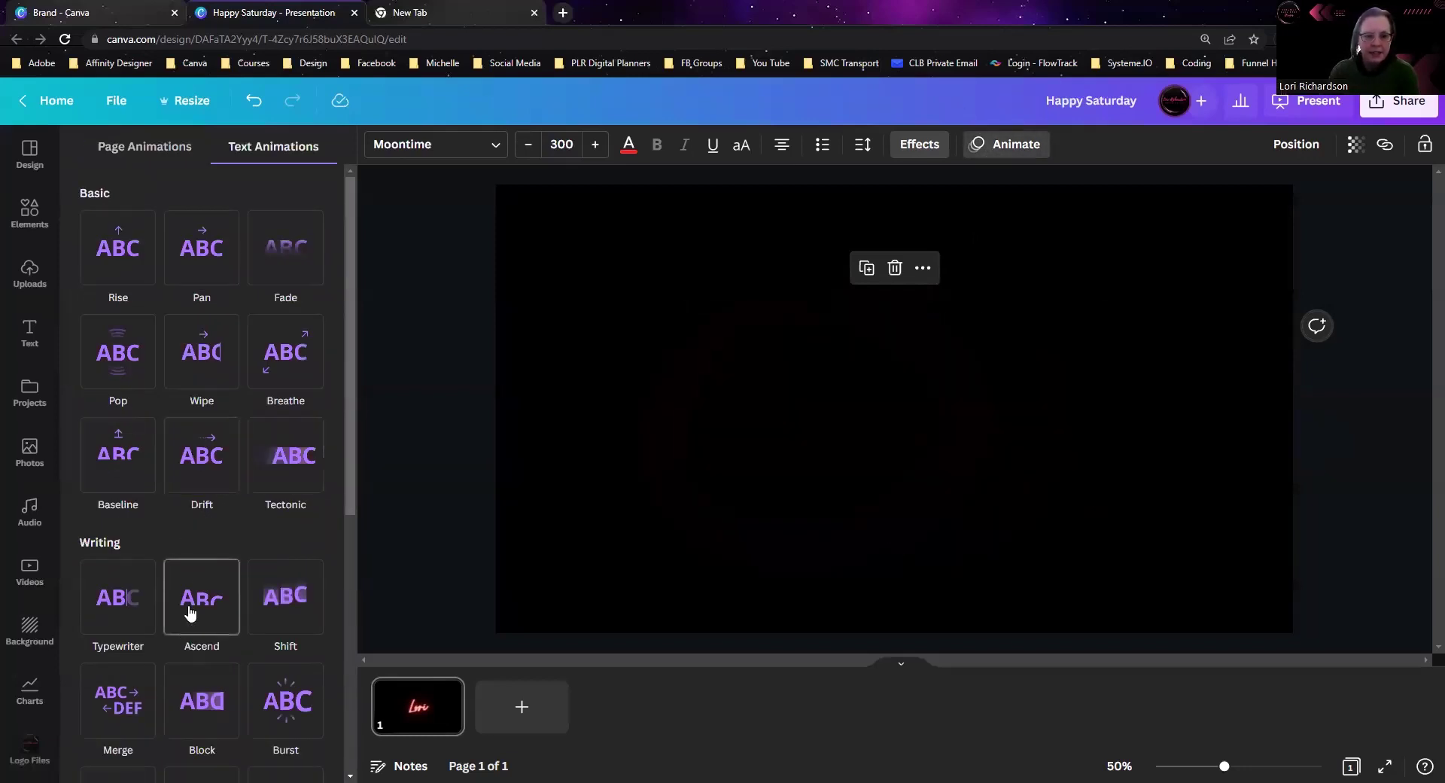
pyautogui.click(193, 719)
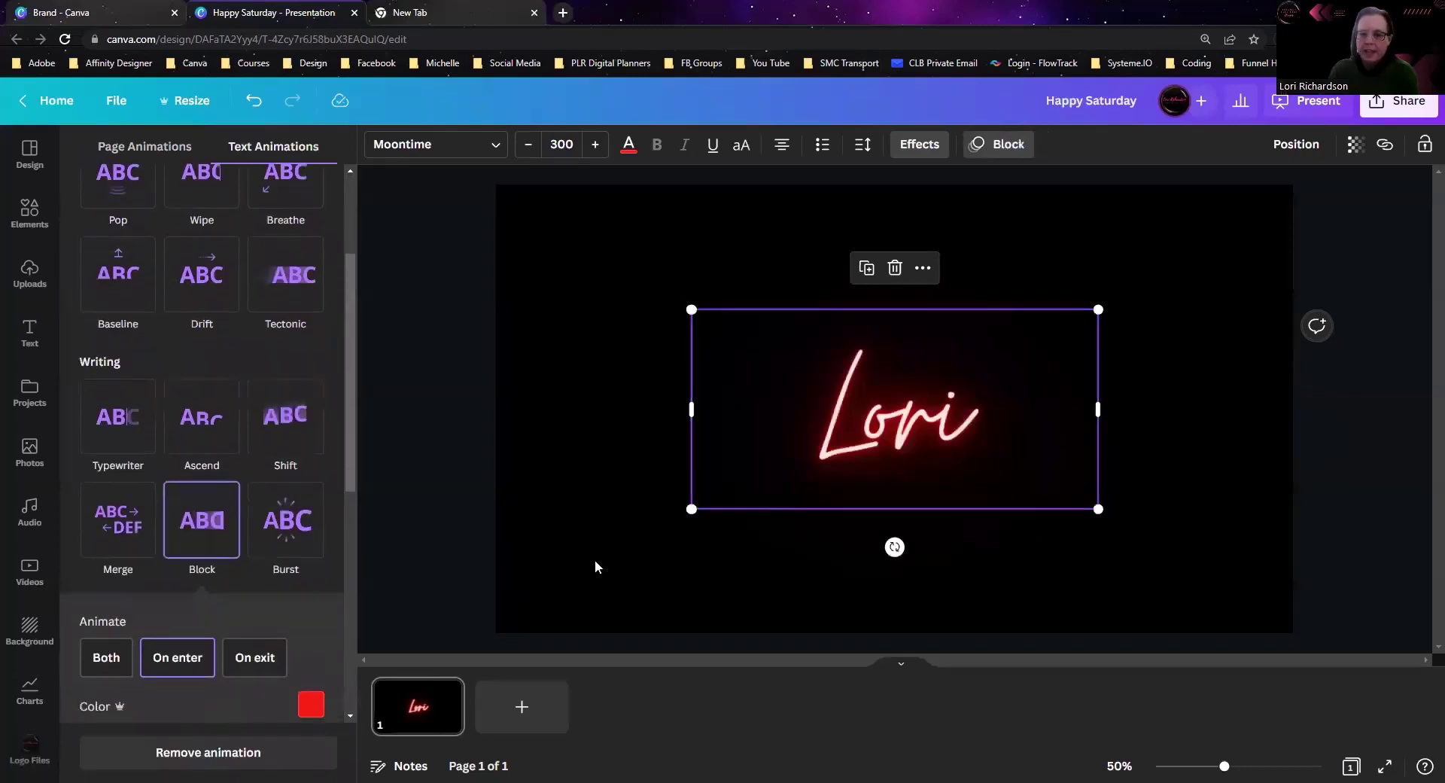
pyautogui.click(311, 704)
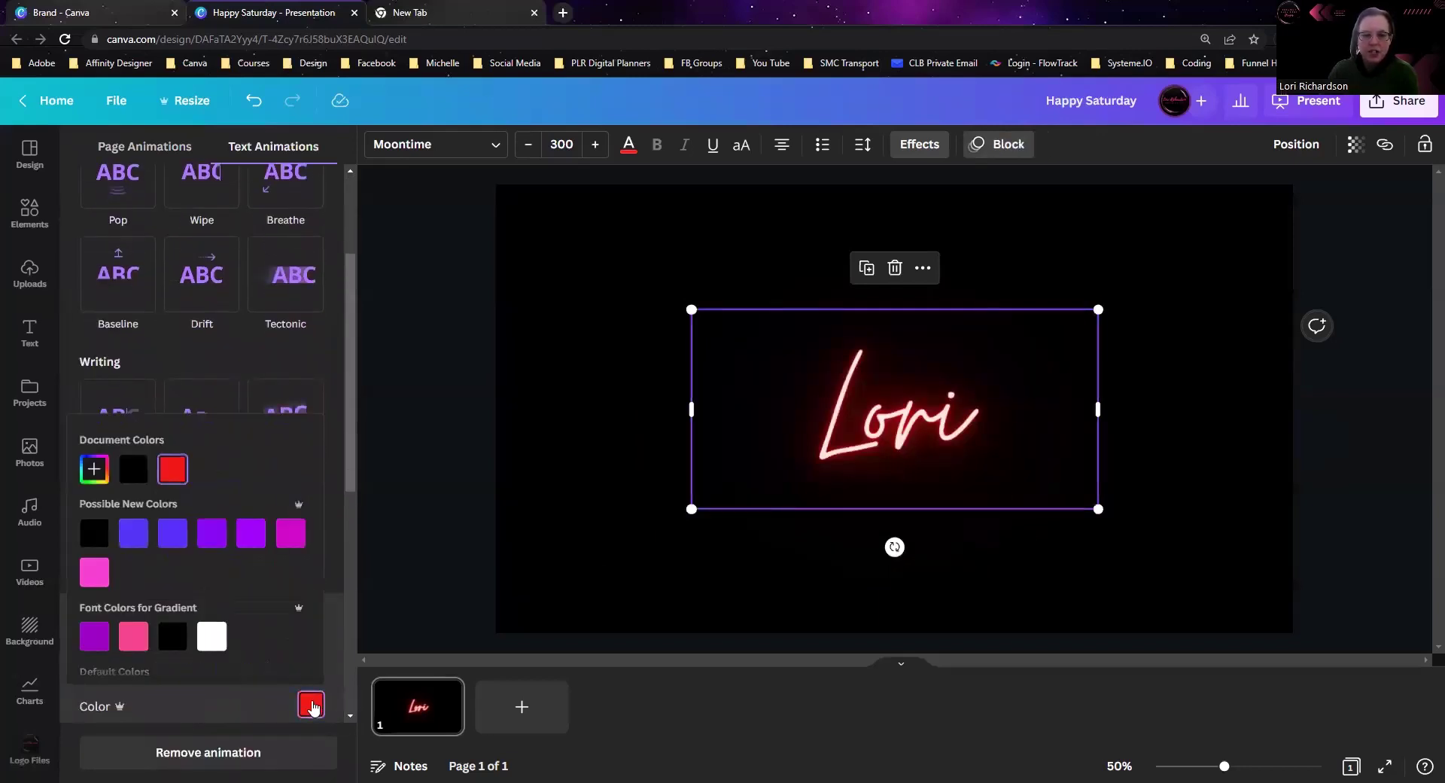
pyautogui.click(128, 641)
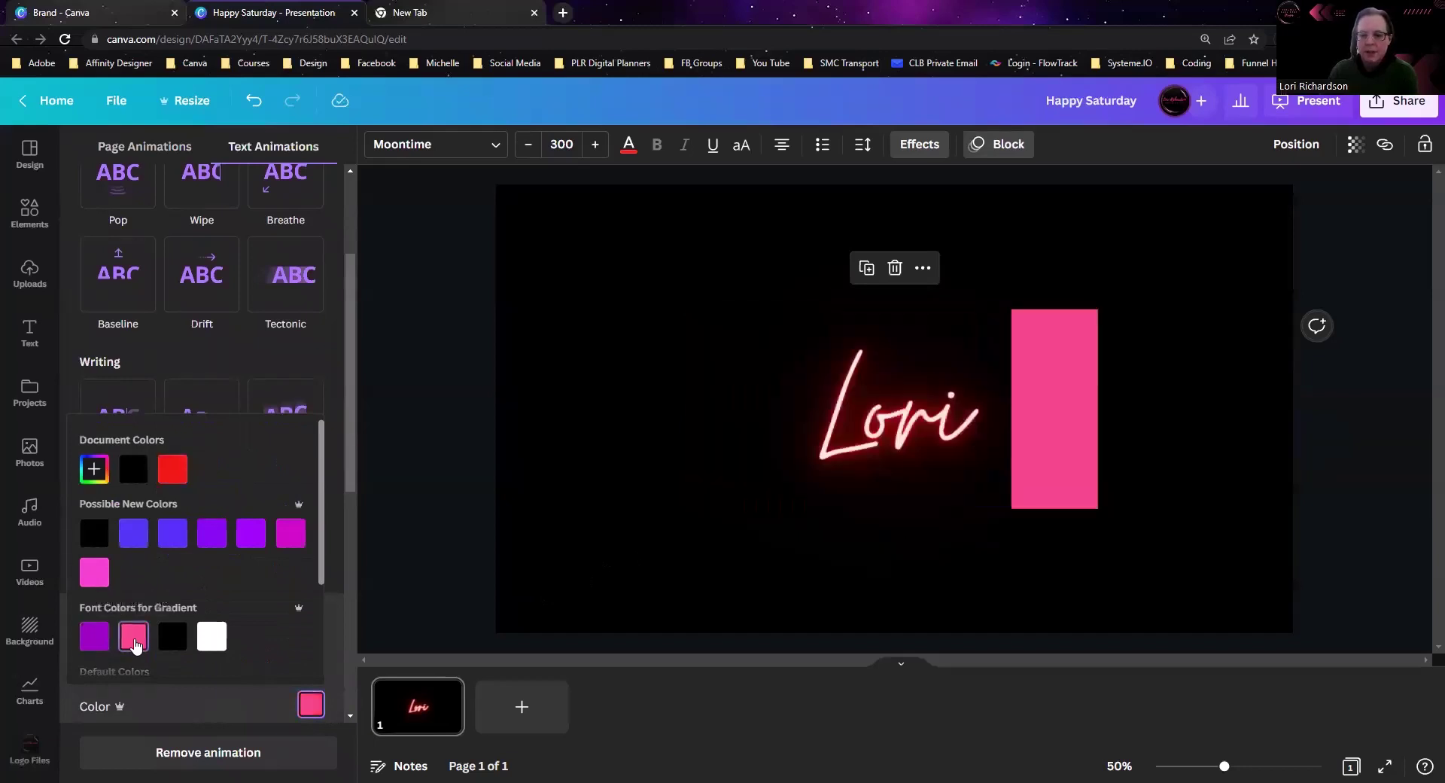
pyautogui.press('Escape')
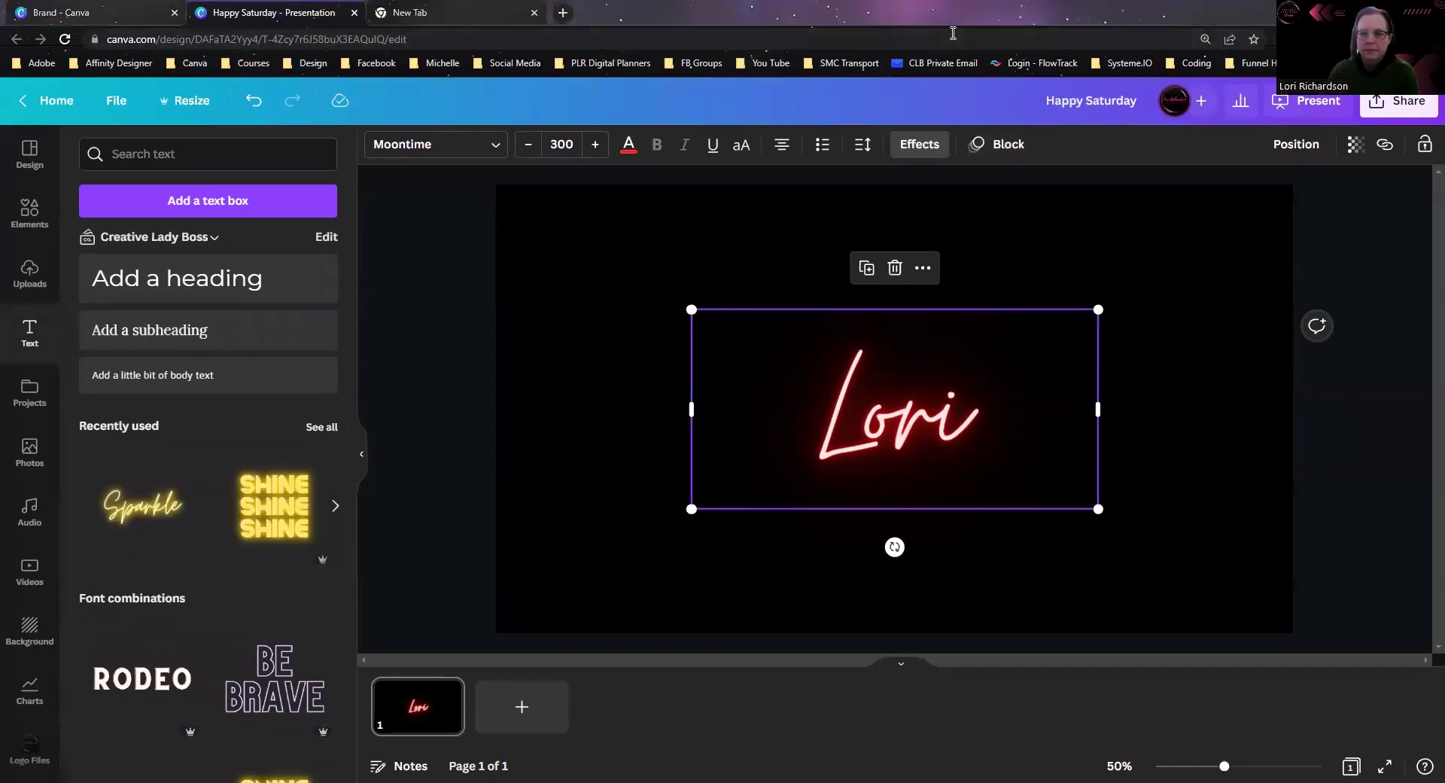
pyautogui.click(1209, 309)
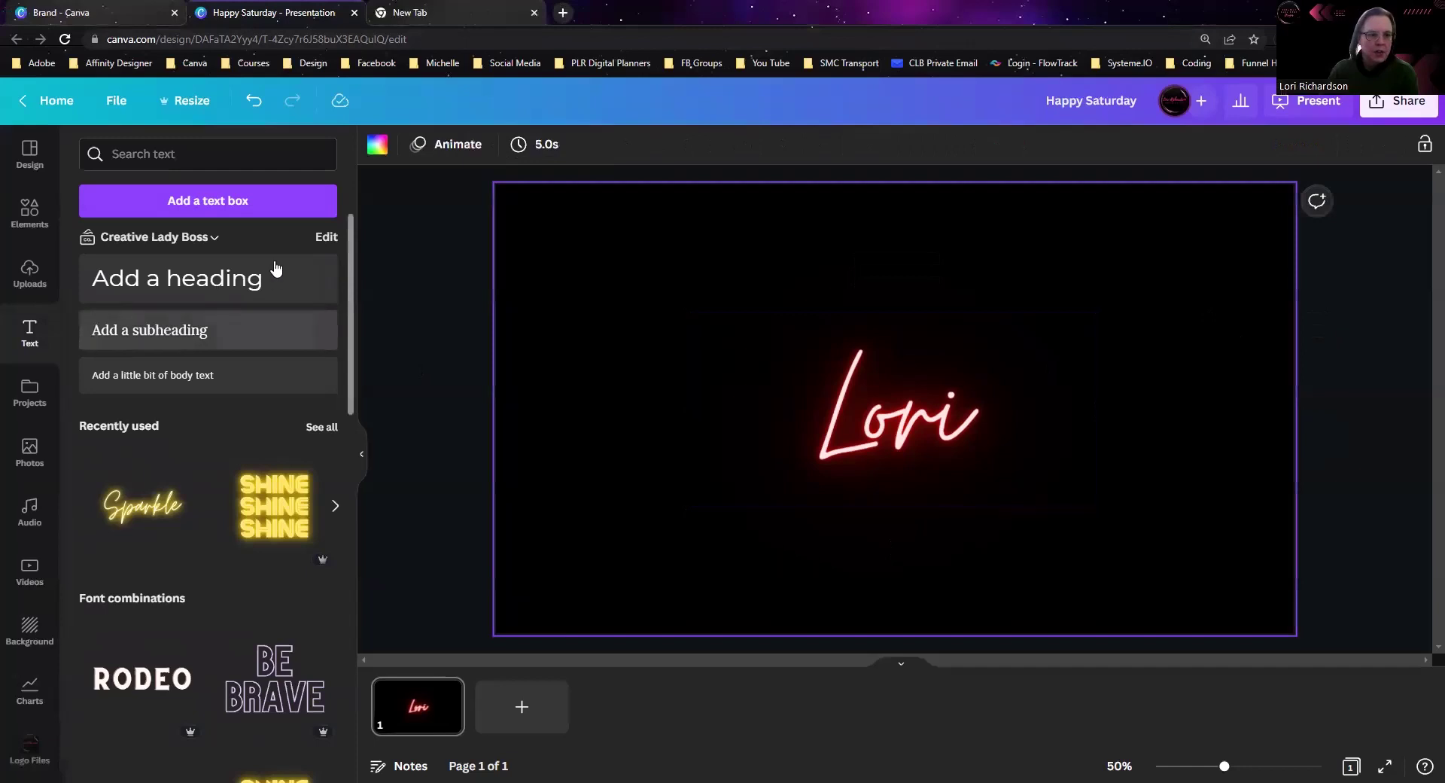
# Replace the neon name text with a new plain text box reading "Hello", enlarged to a font size of about 204.
pyautogui.click(758, 421)
pyautogui.press('Delete')
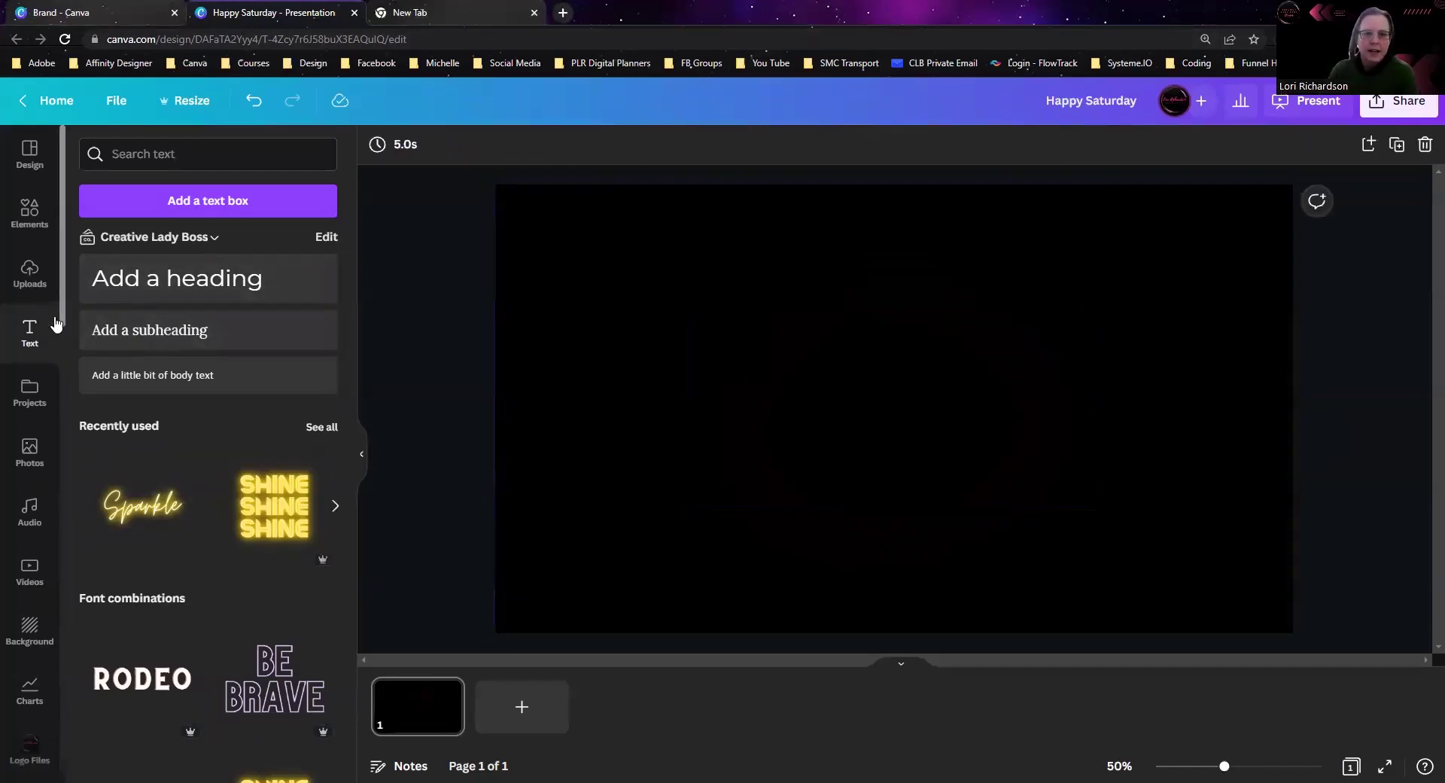
pyautogui.click(735, 377)
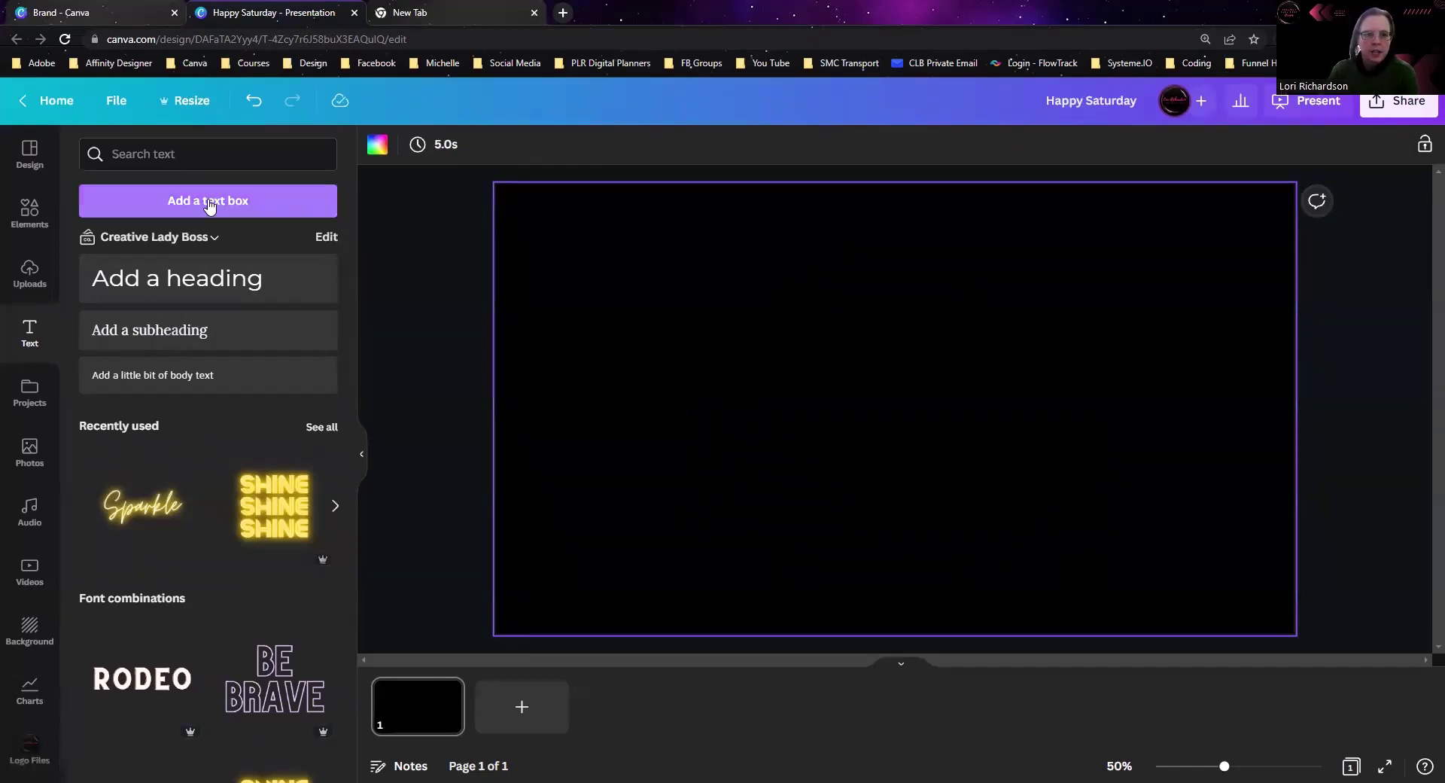
pyautogui.click(201, 203)
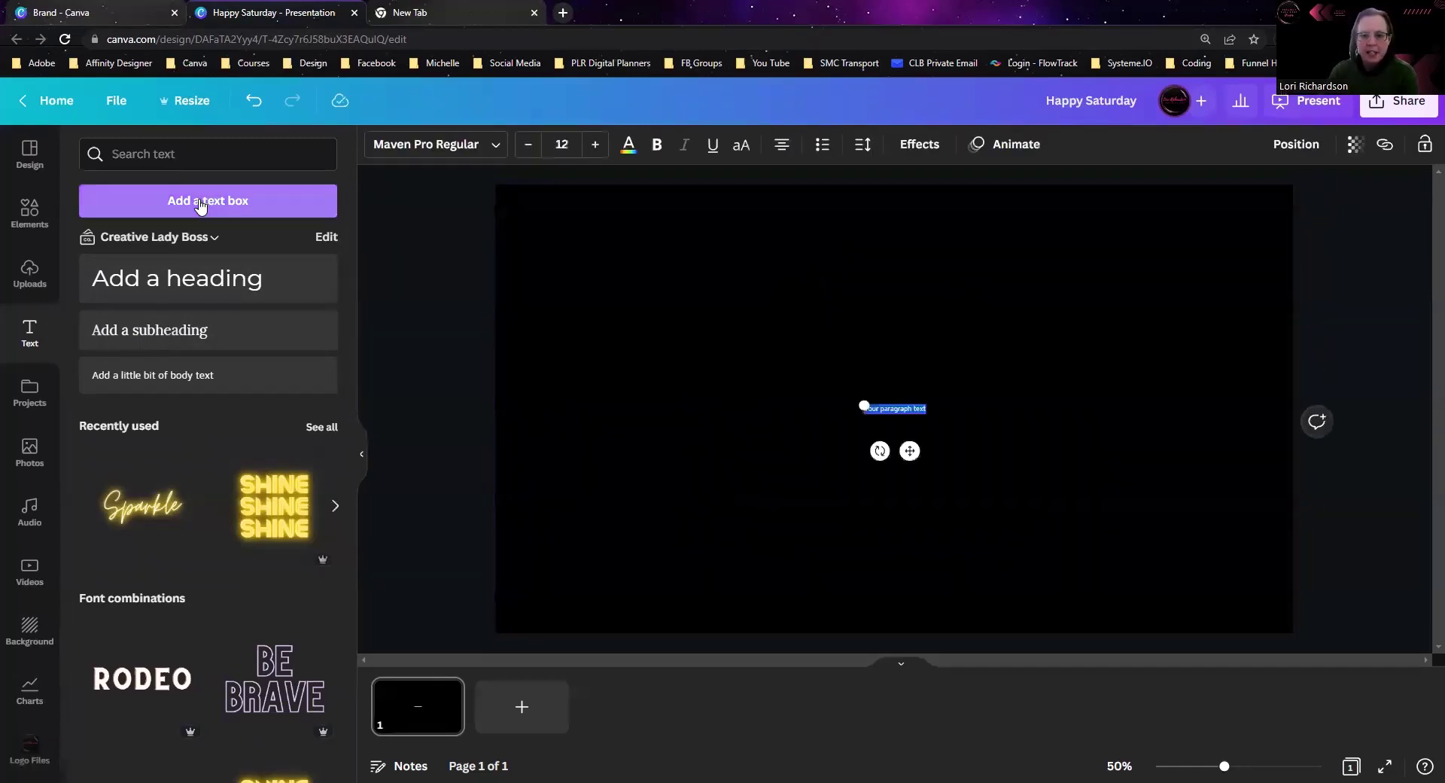
pyautogui.write('Hello')
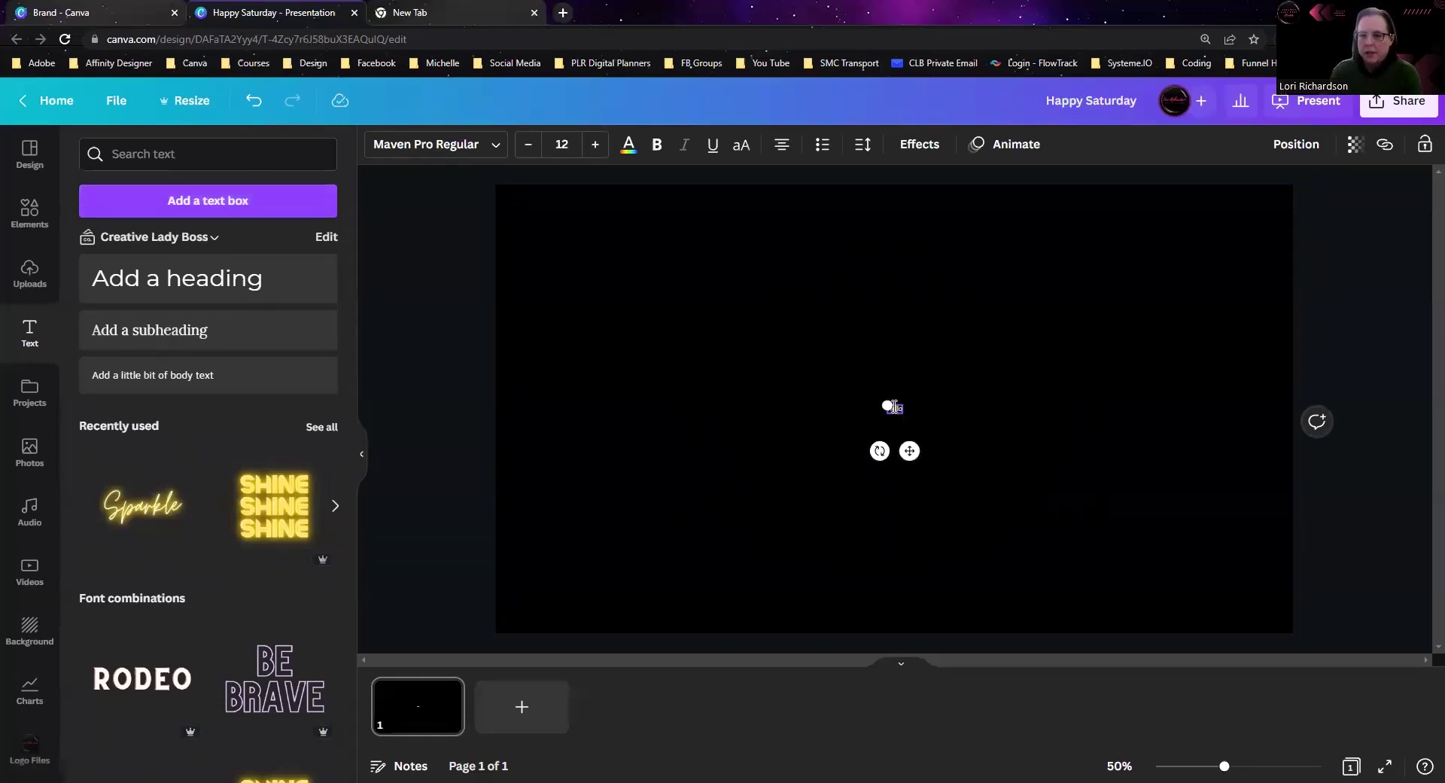
pyautogui.moveTo(887, 404); pyautogui.dragTo(646, 281)
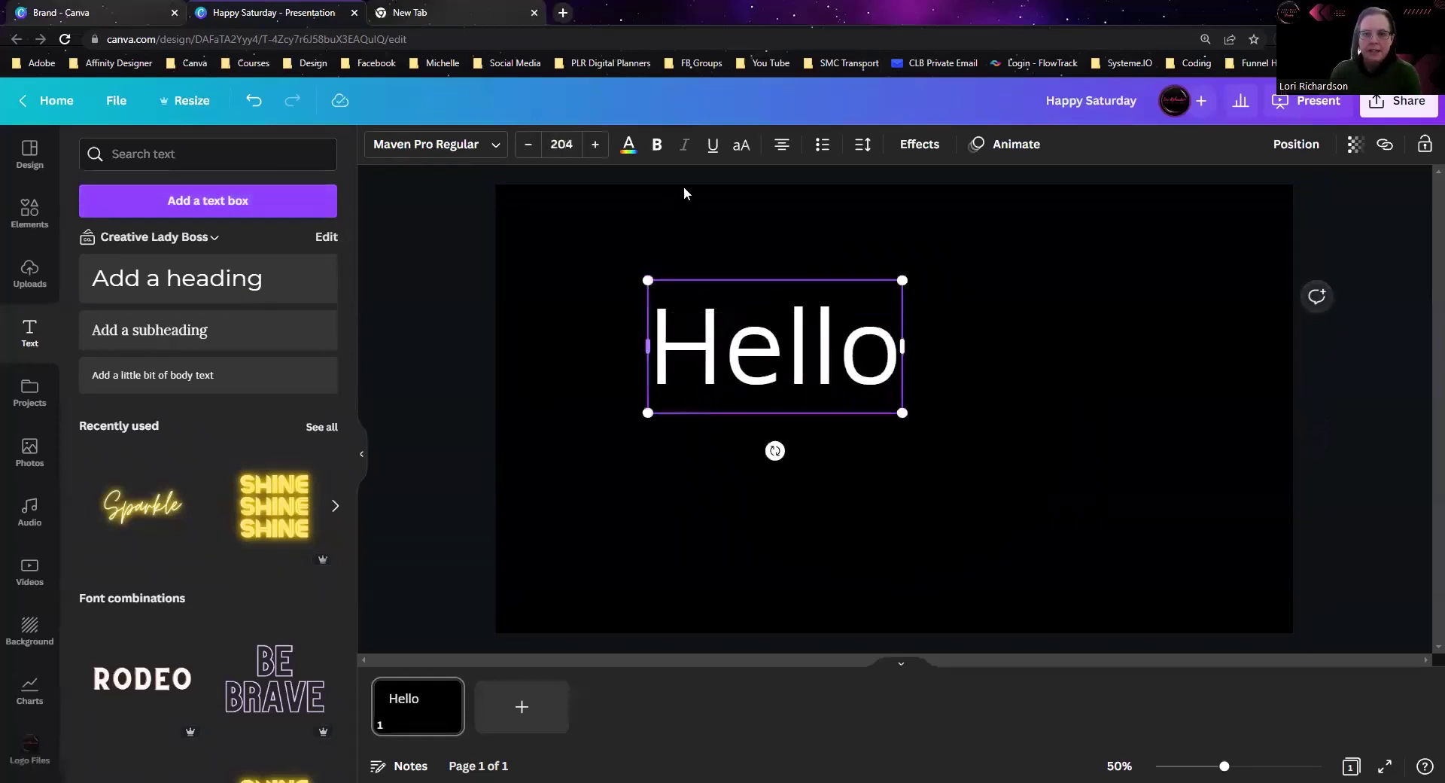
pyautogui.click(1016, 354)
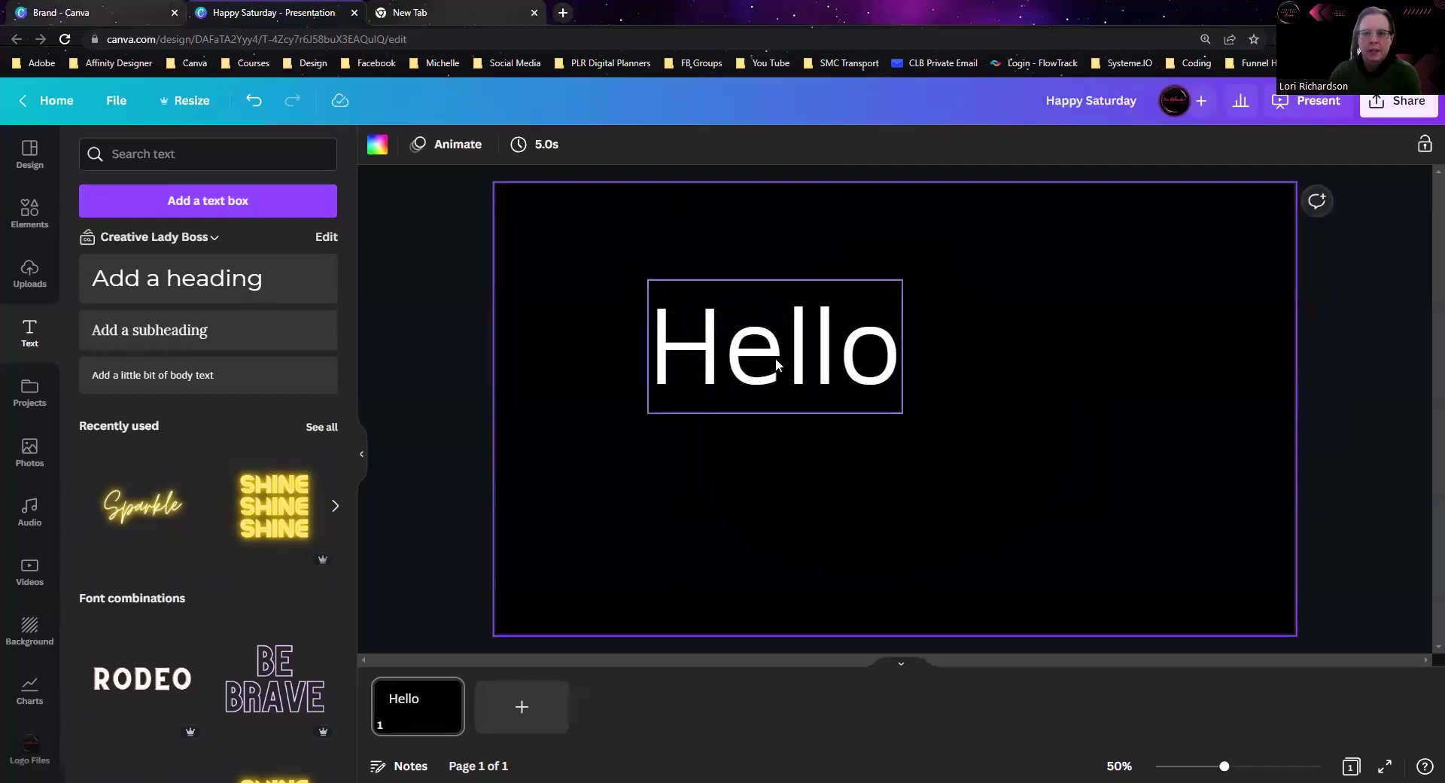
# Open the effects for the Hello text and enlarge it to a font size of about 373.
pyautogui.click(776, 358)
pyautogui.click(913, 147)
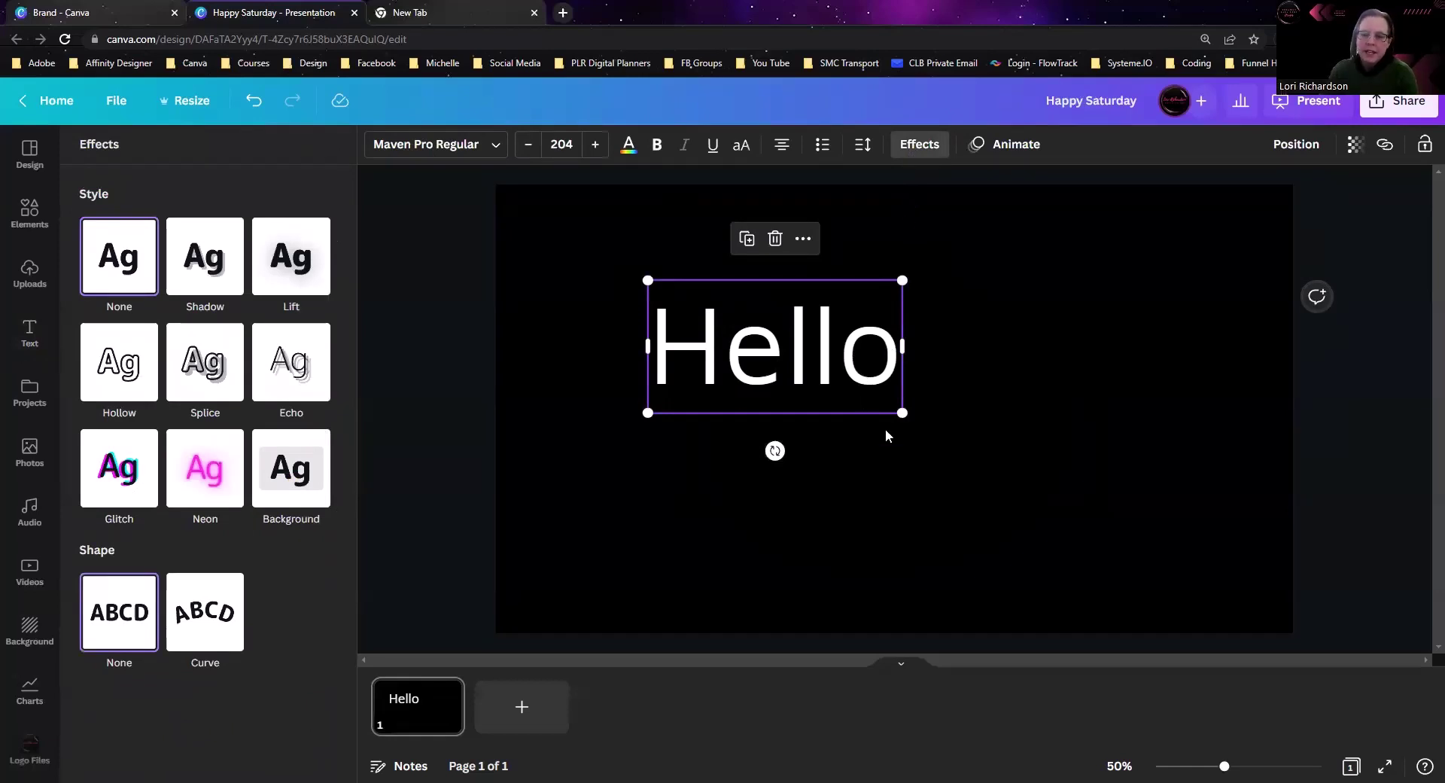
pyautogui.moveTo(902, 412); pyautogui.dragTo(1127, 539)
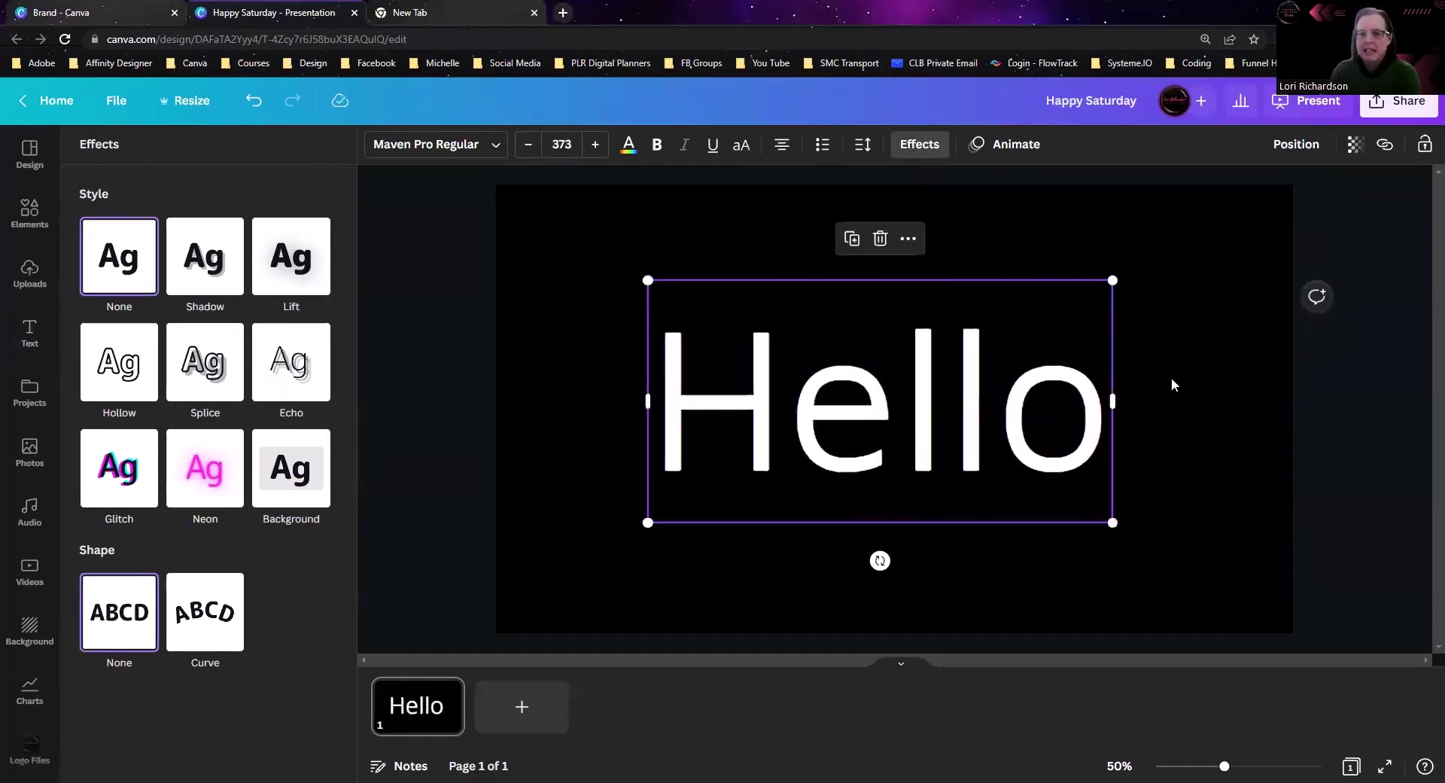
pyautogui.click(982, 409)
pyautogui.click(978, 408)
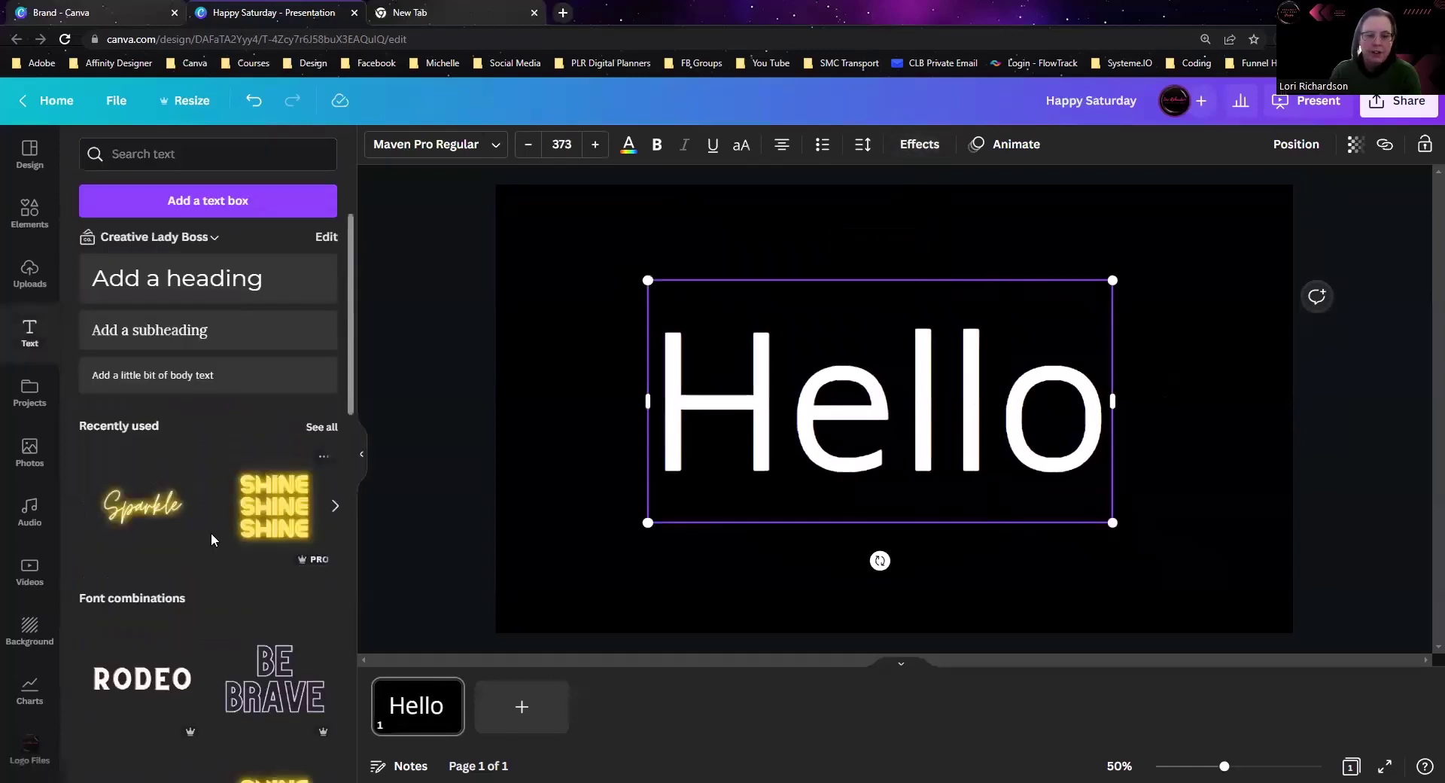
# Browse the font combinations and add the INSERT COIN design to the page.
pyautogui.scroll(-3, 210, 534)
pyautogui.scroll(-5, 210, 535)
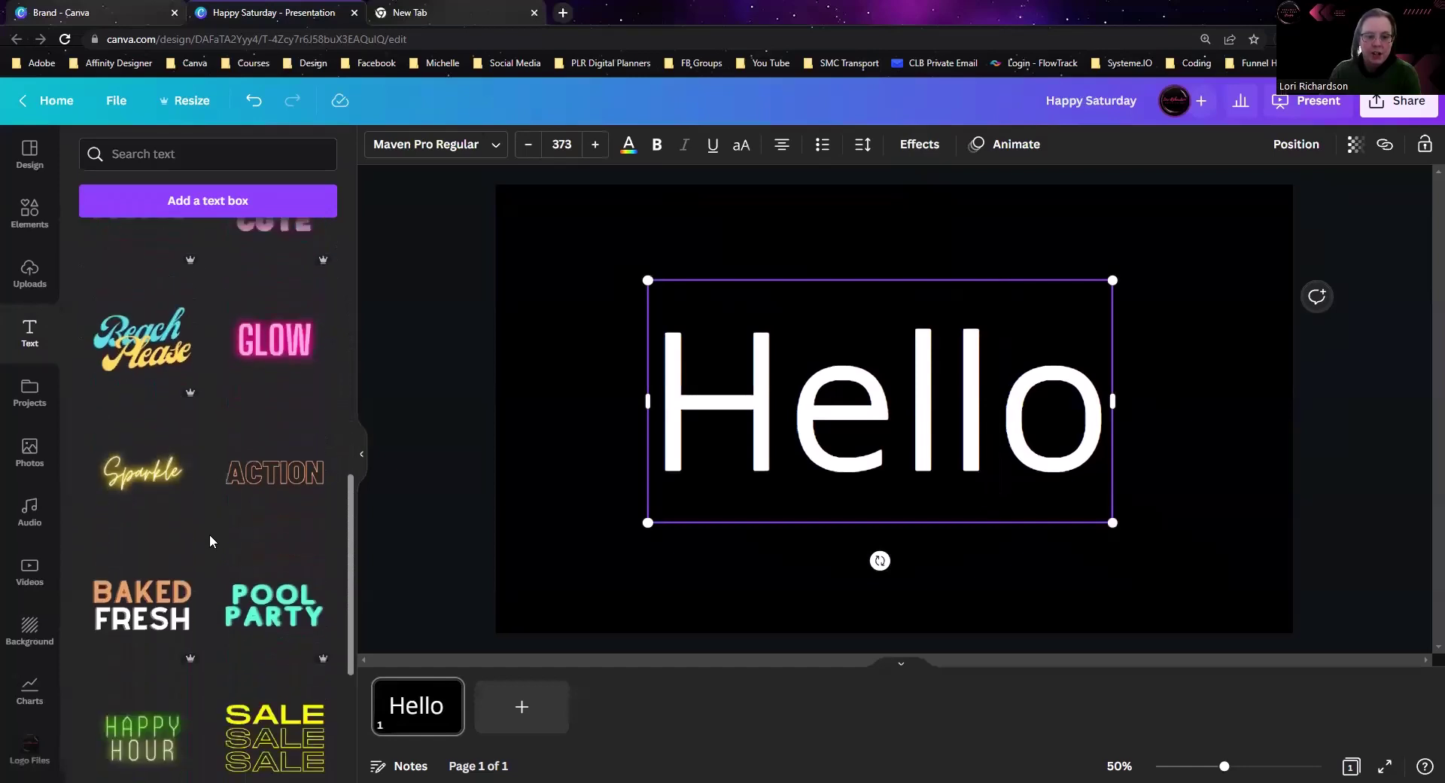
pyautogui.scroll(1, 209, 535)
pyautogui.scroll(-5, 209, 535)
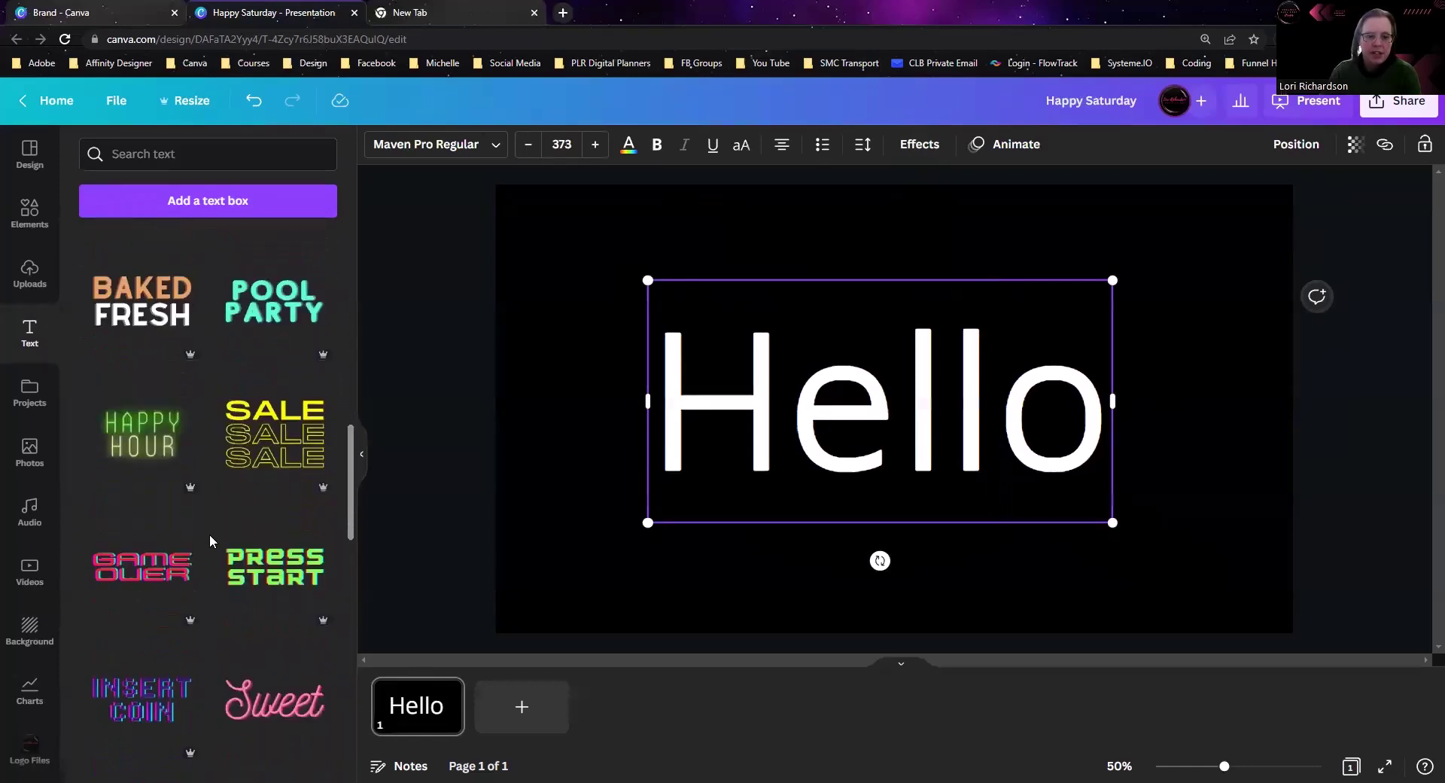
pyautogui.scroll(-2, 209, 535)
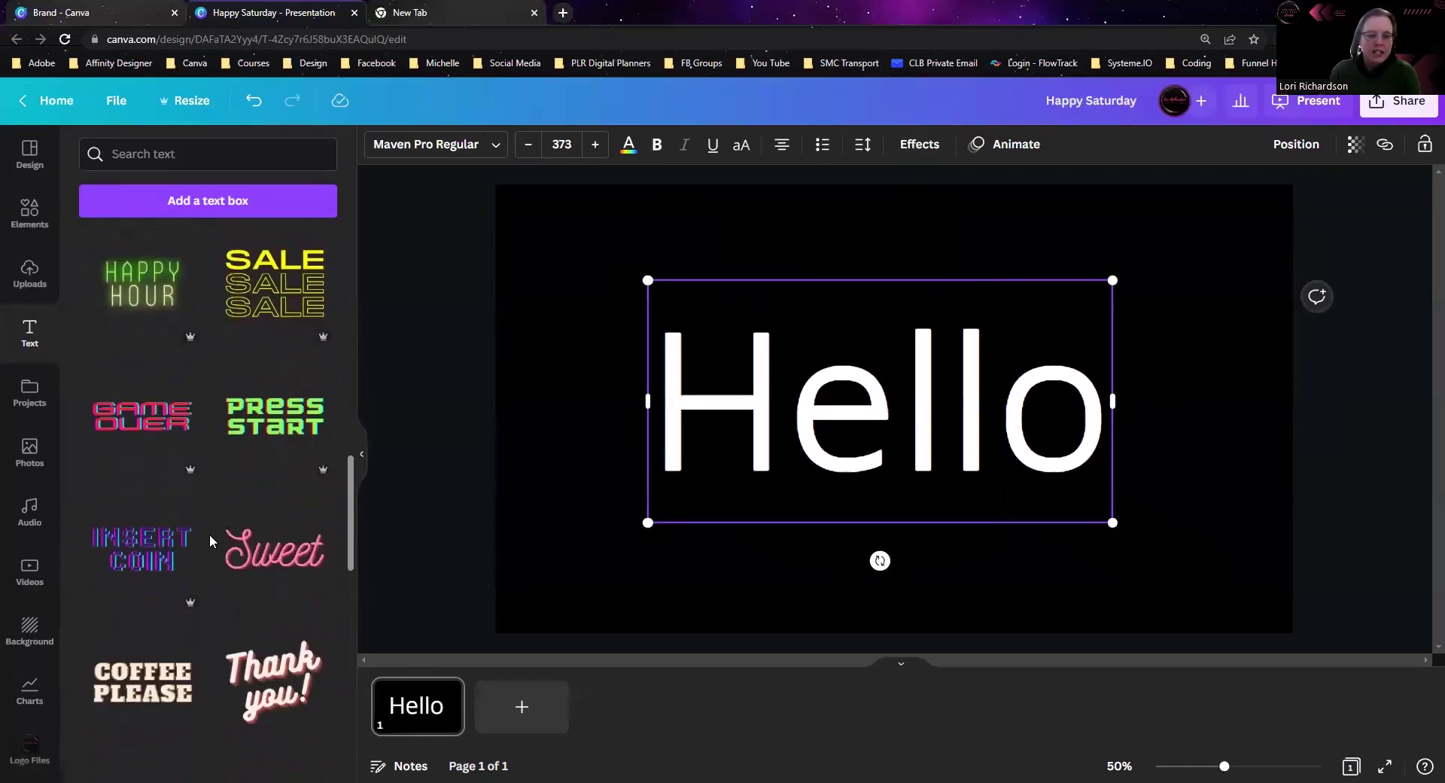
pyautogui.click(158, 552)
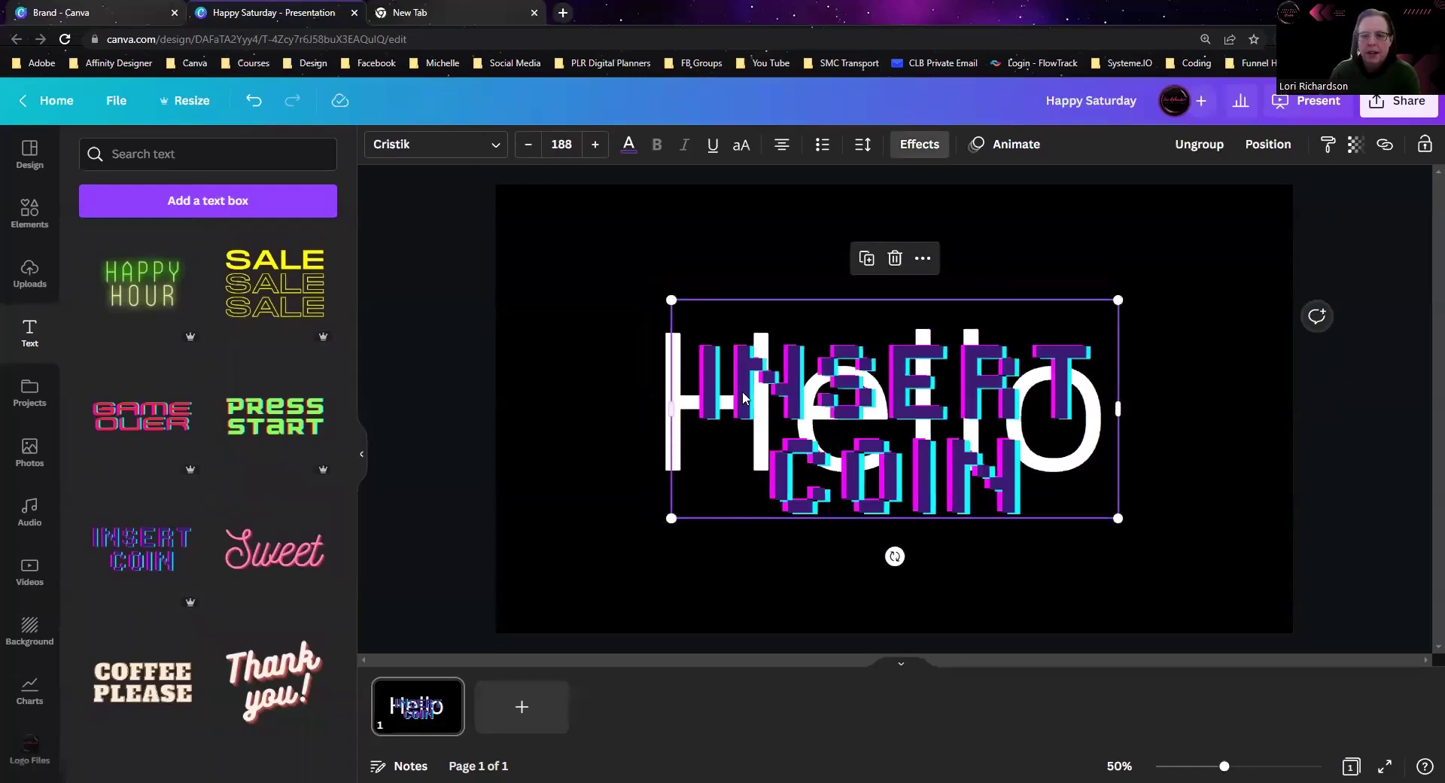
# Delete the white Hello text and move the INSERT COIN text to the middle of the page.
pyautogui.moveTo(747, 402); pyautogui.dragTo(947, 462)
pyautogui.click(751, 435)
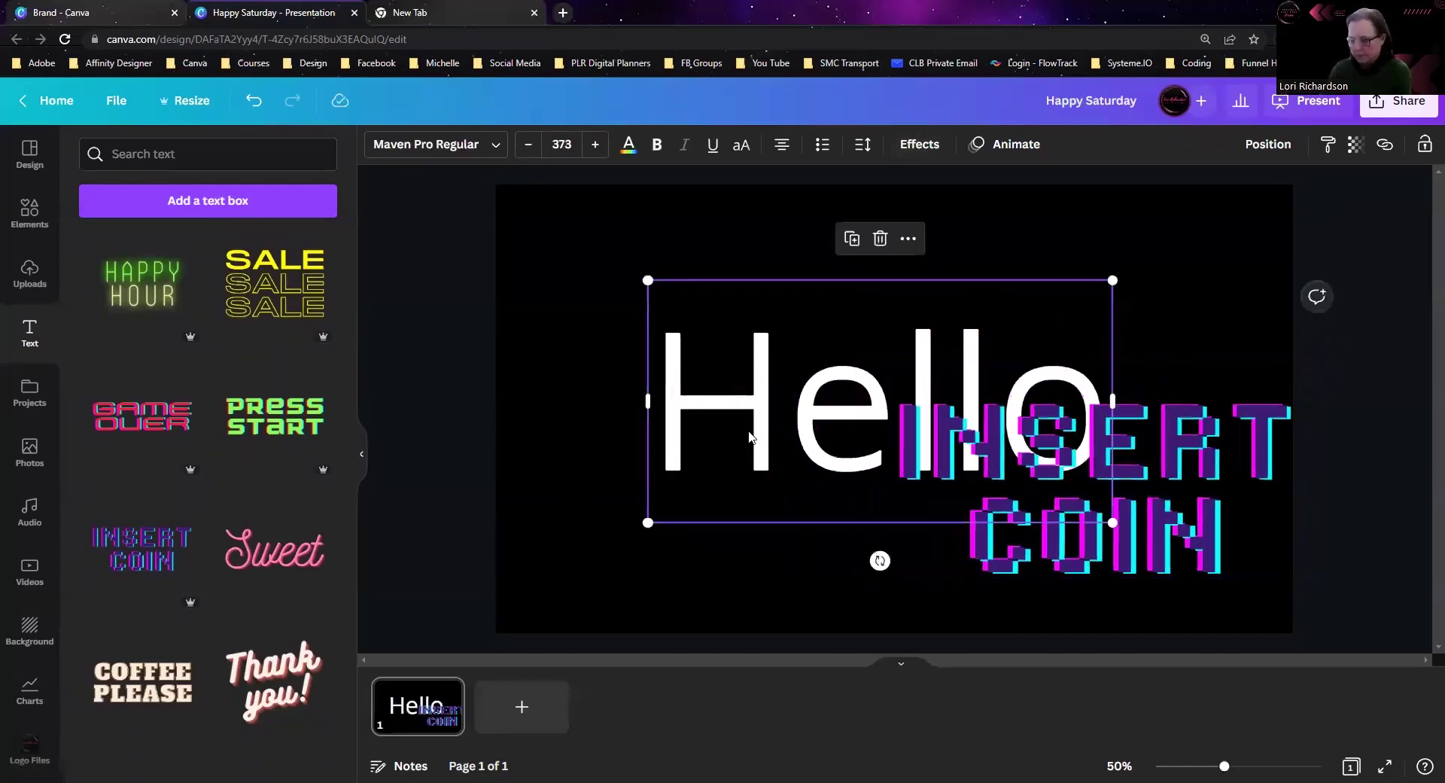
pyautogui.press('Delete')
pyautogui.moveTo(1071, 470); pyautogui.dragTo(853, 376)
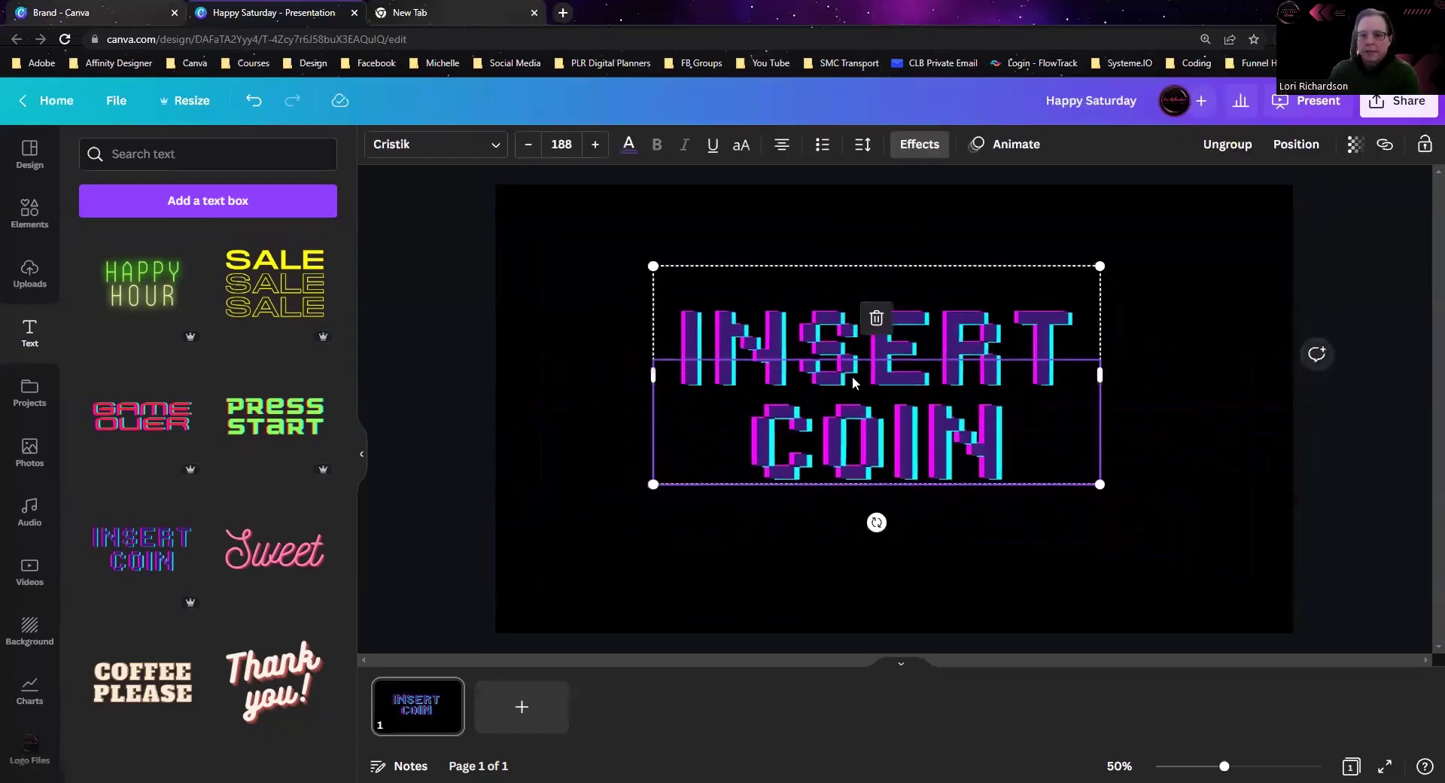
# View the effect settings of the INSERT COIN text and delete both of its words from the page.
pyautogui.click(911, 148)
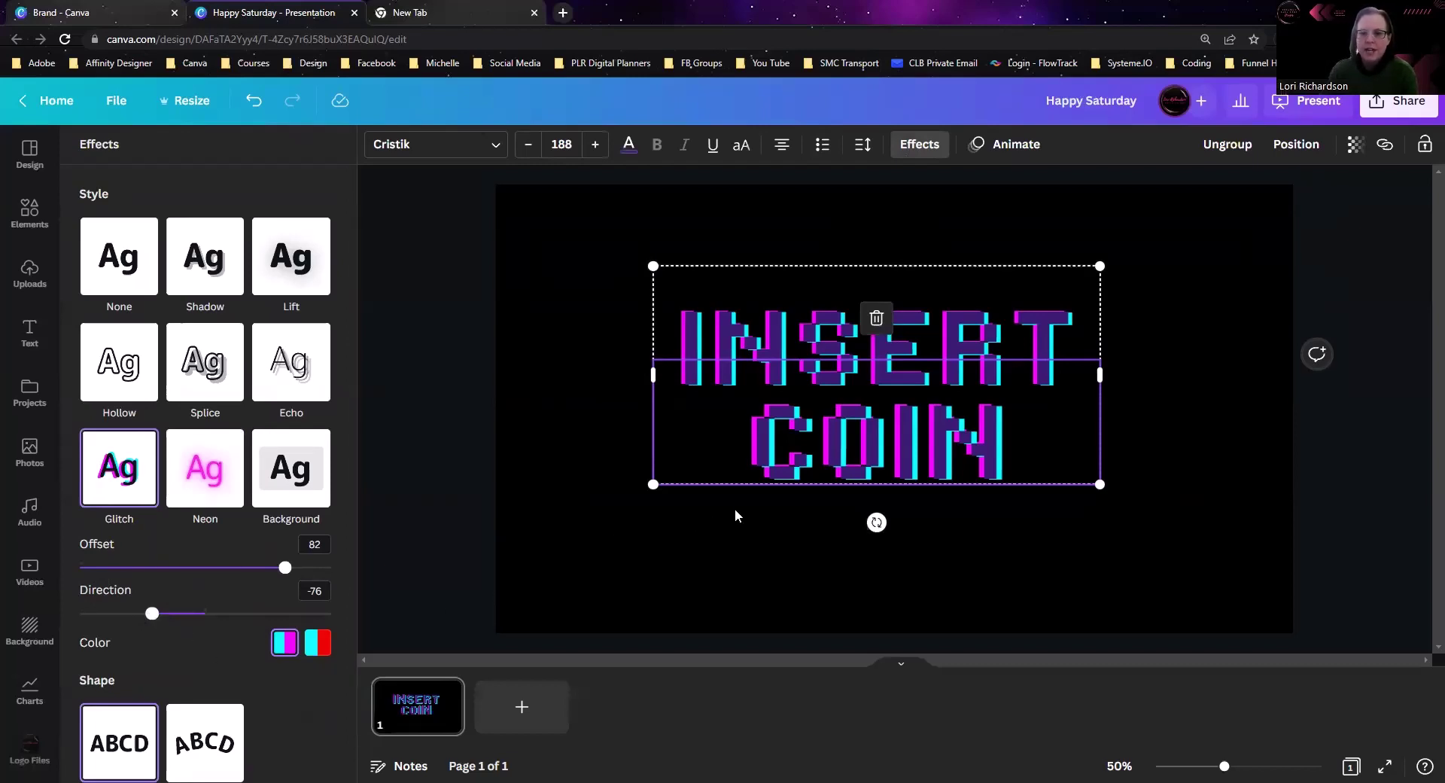
pyautogui.press('Escape')
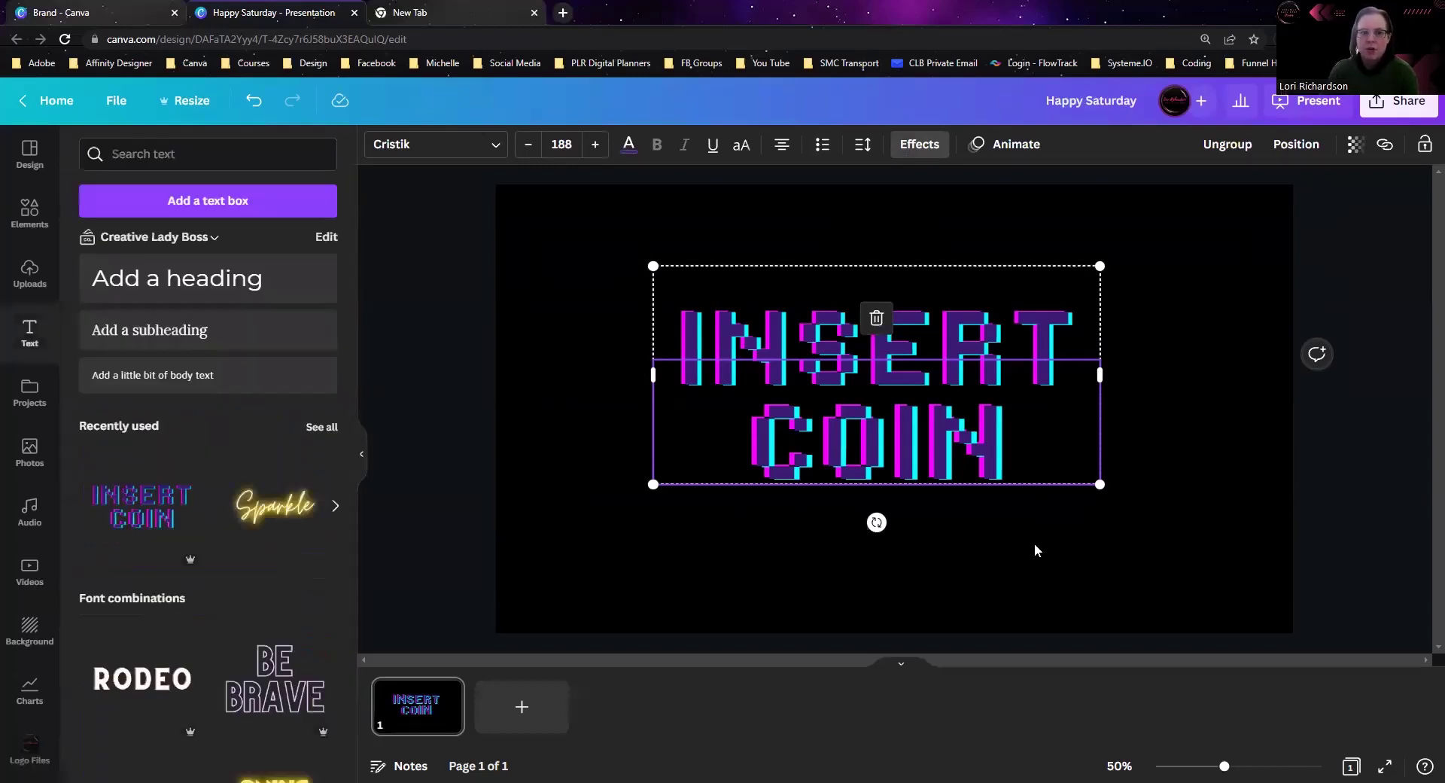
pyautogui.press('Delete')
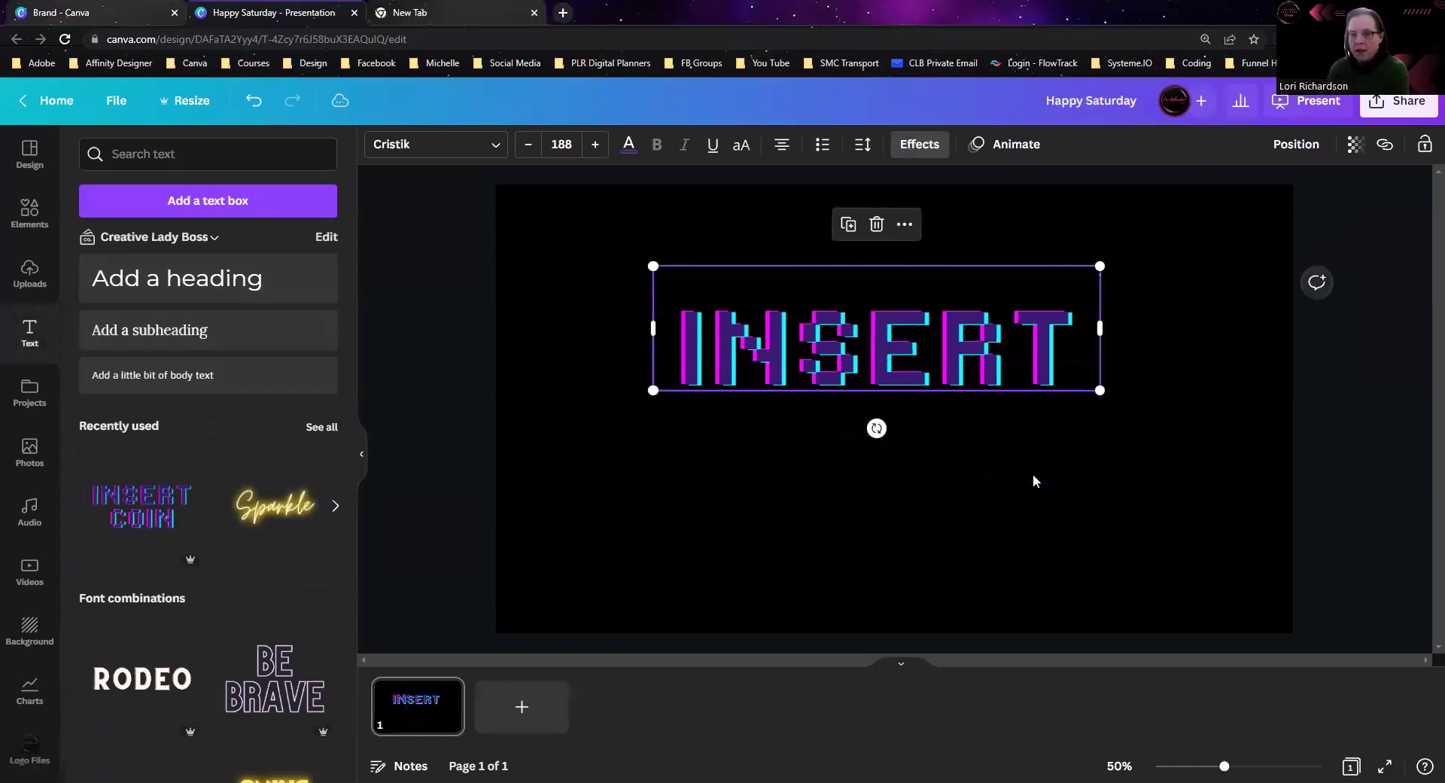
pyautogui.press('Delete')
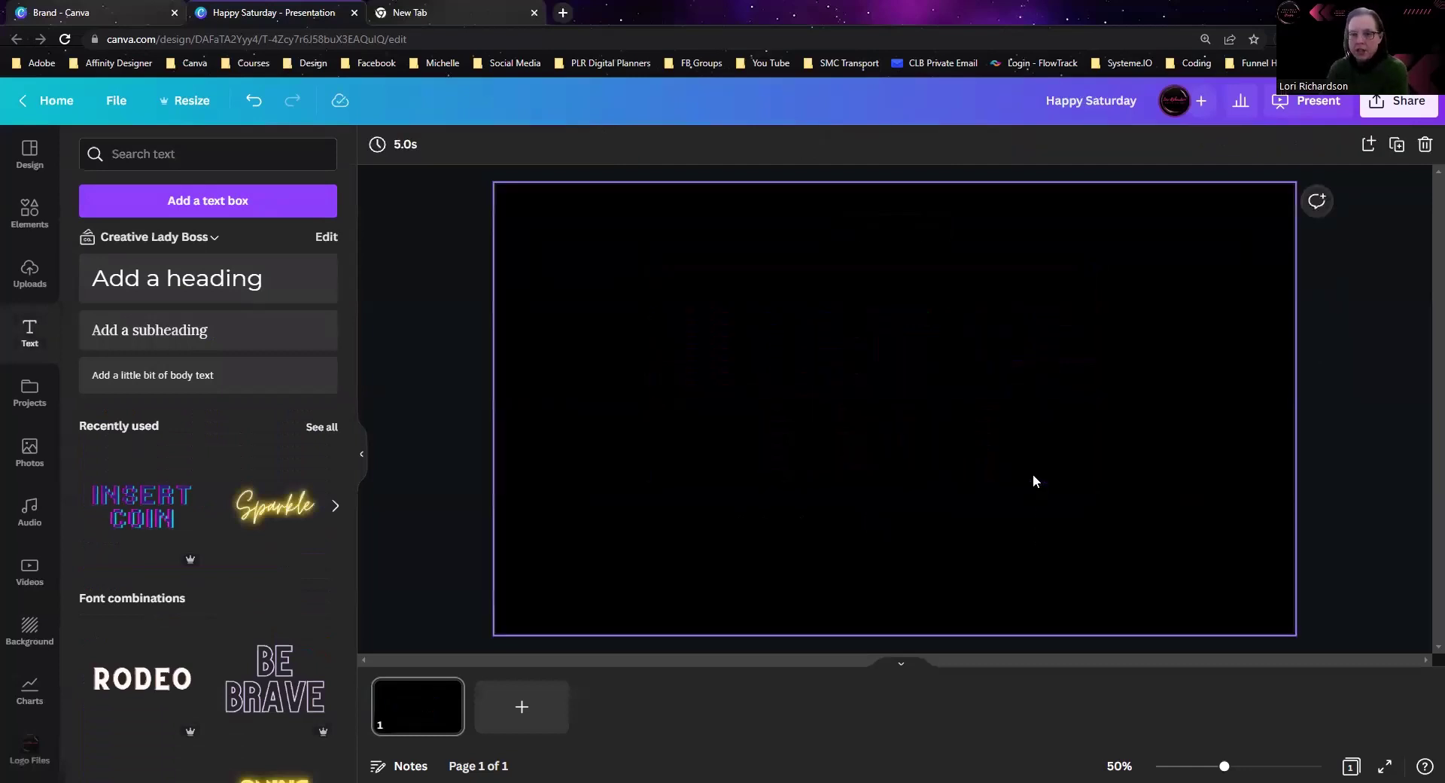
# Add the RODEO font combination and set its Echo effect to the brand magenta with an offset of 82.
pyautogui.click(142, 679)
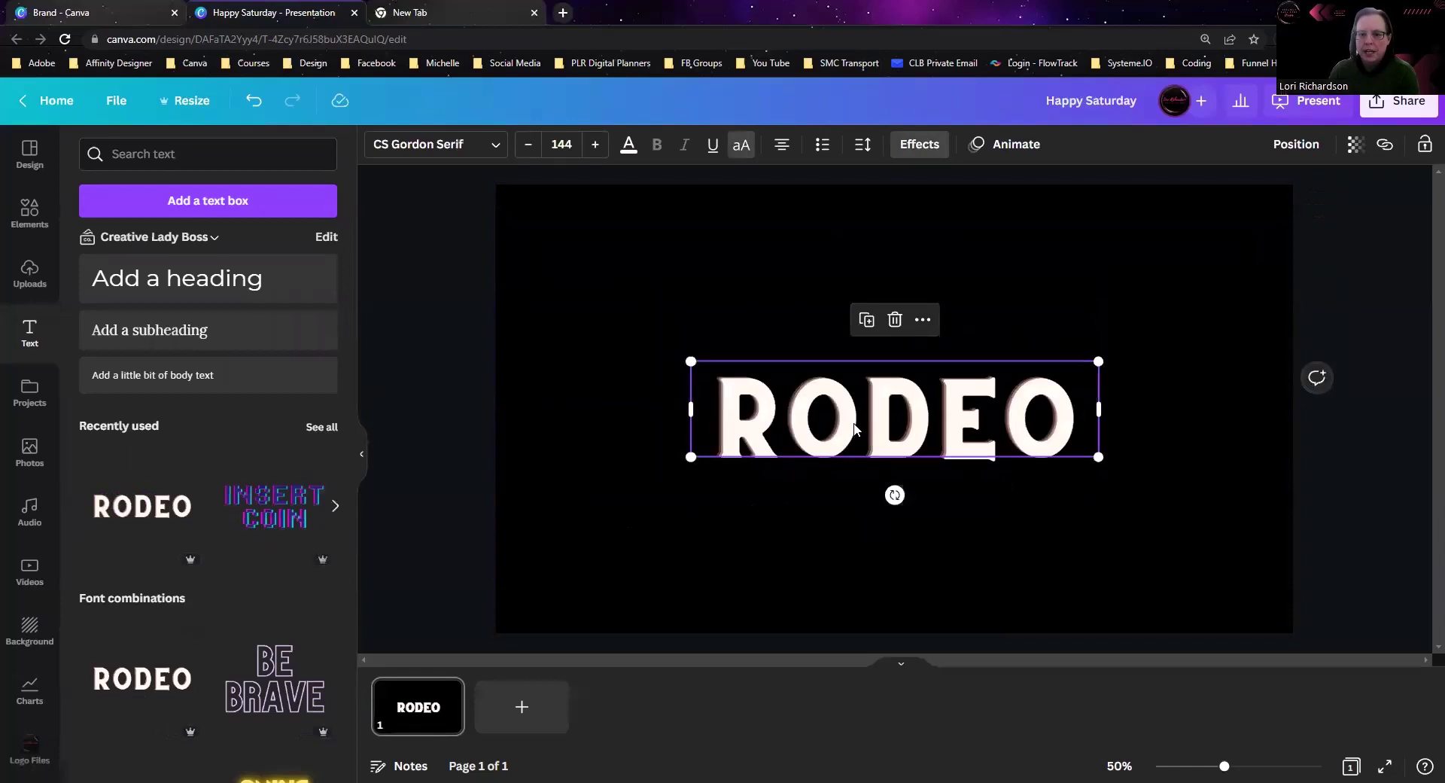
pyautogui.click(919, 144)
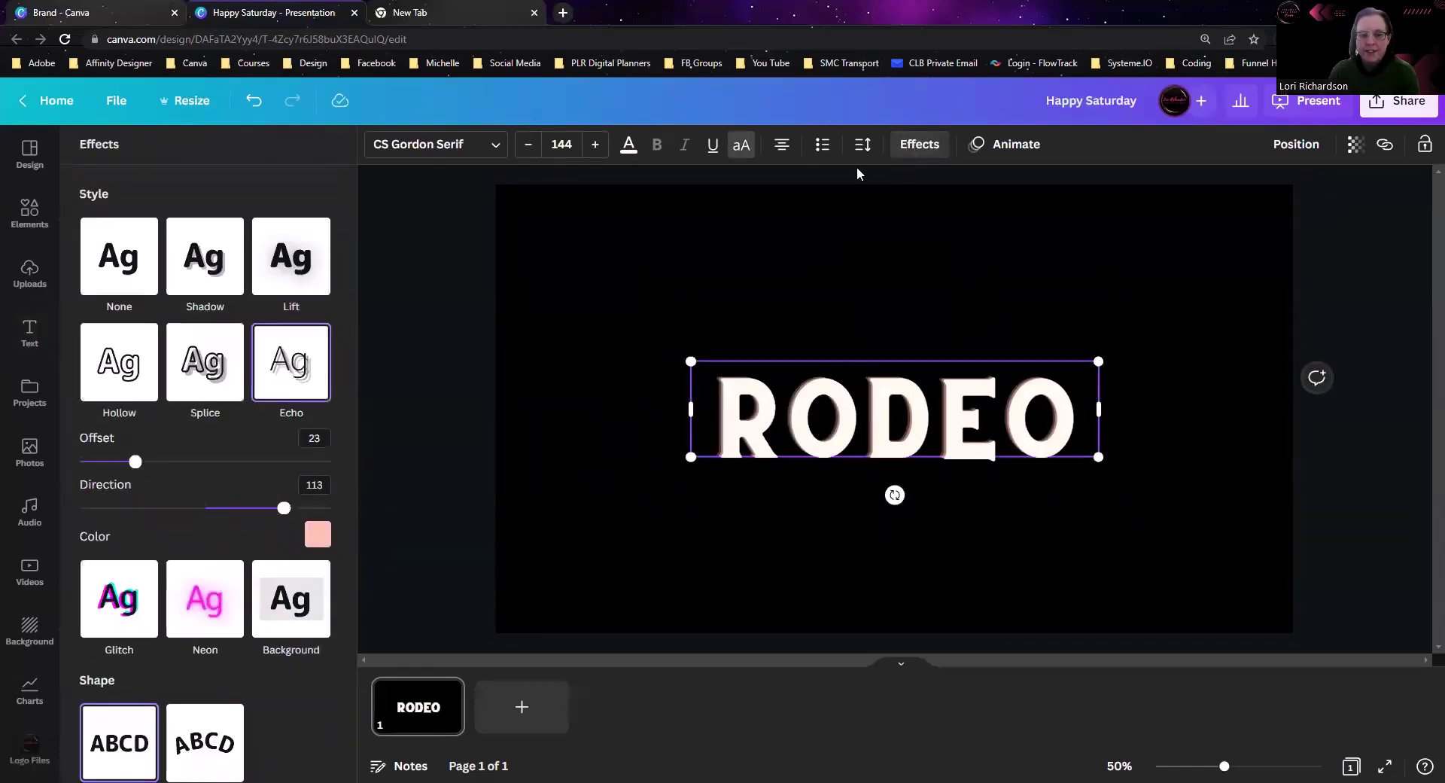
pyautogui.click(331, 532)
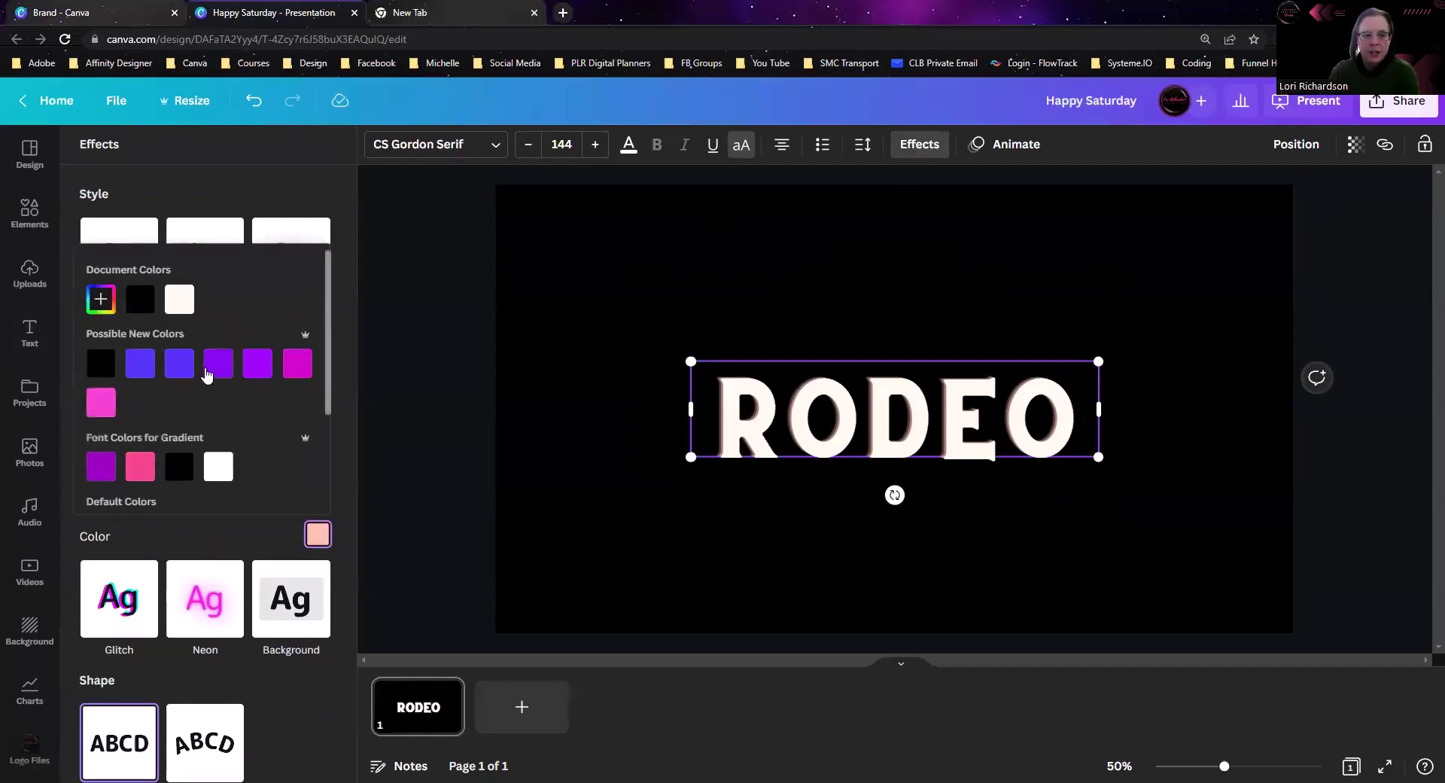
pyautogui.click(295, 364)
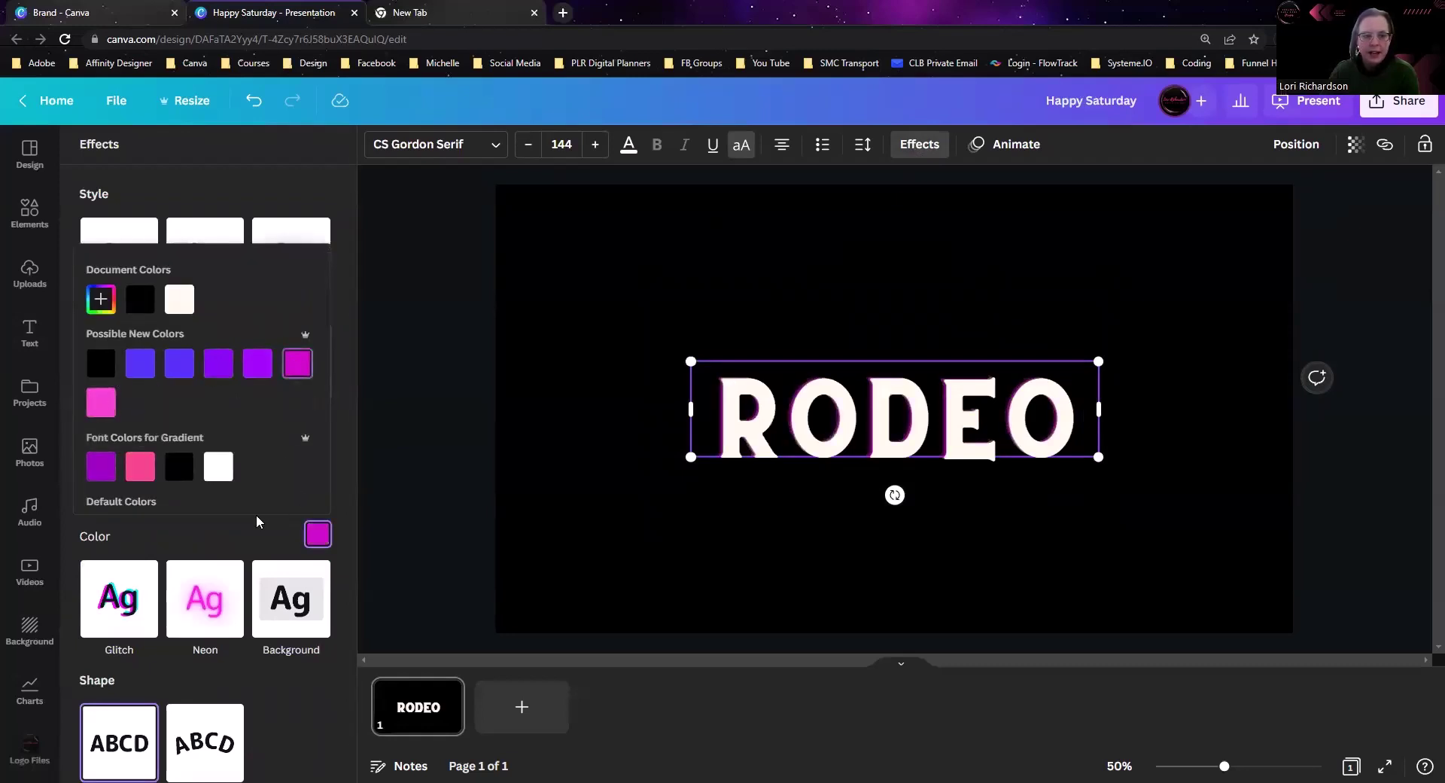
pyautogui.click(710, 485)
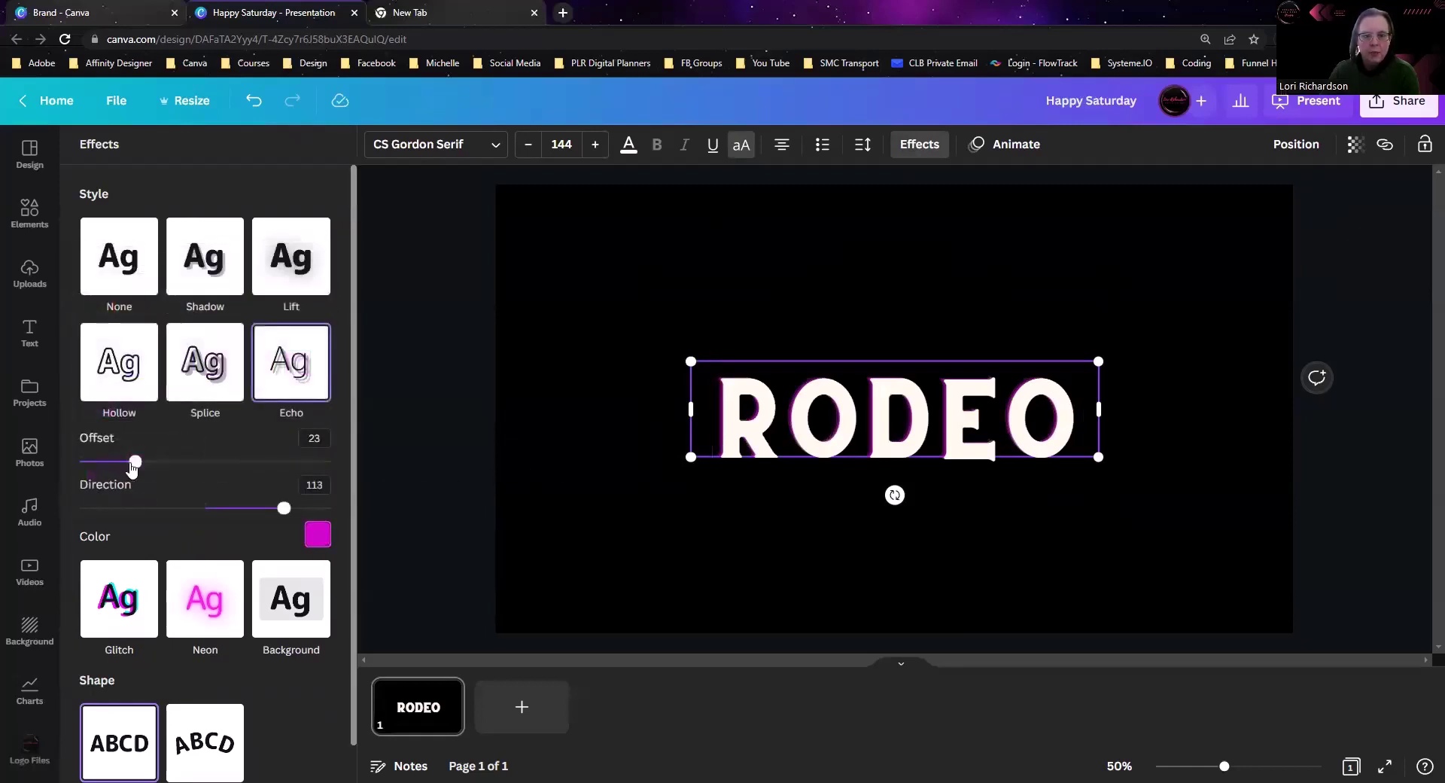
pyautogui.moveTo(131, 467); pyautogui.dragTo(287, 482)
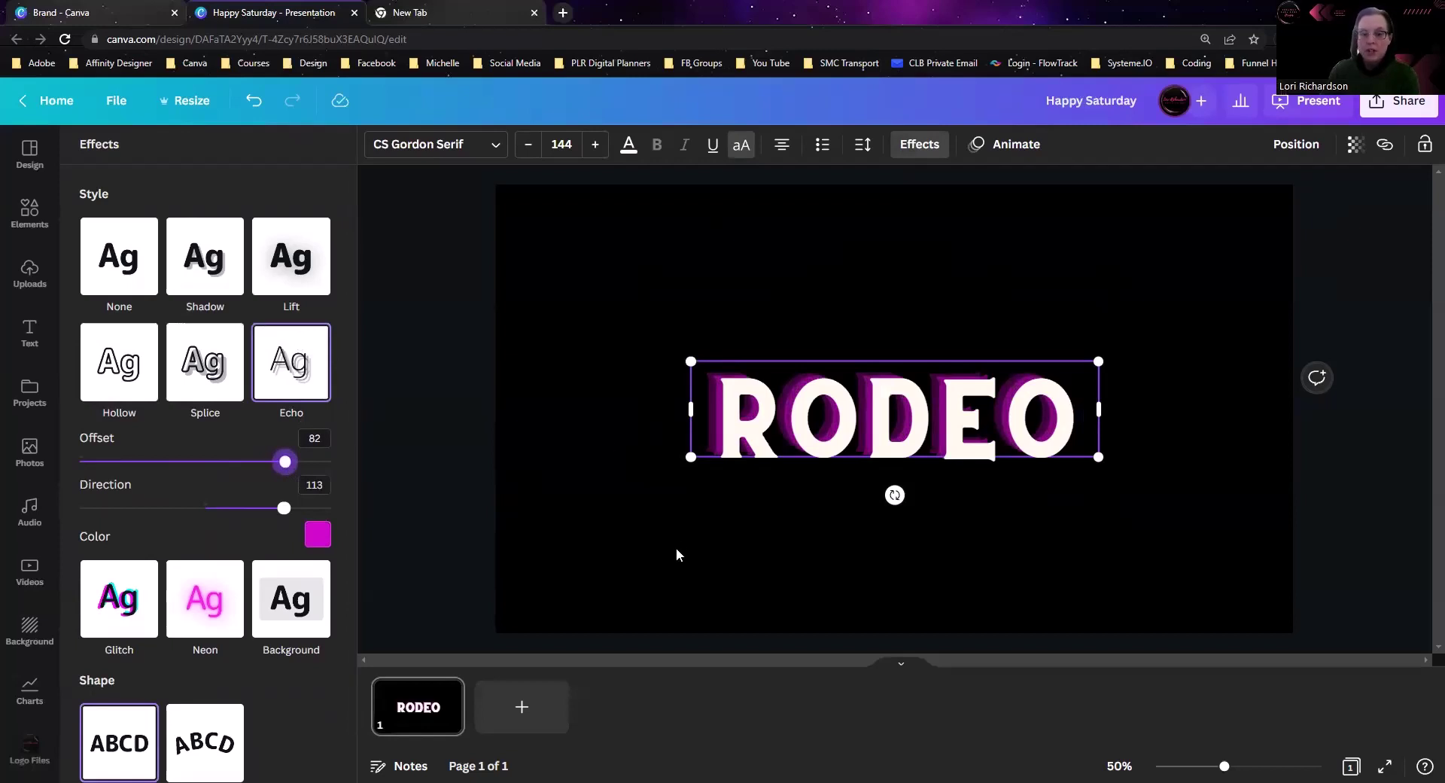
# Remove the effect style from the RODEO text and try to duplicate the text.
pyautogui.click(118, 258)
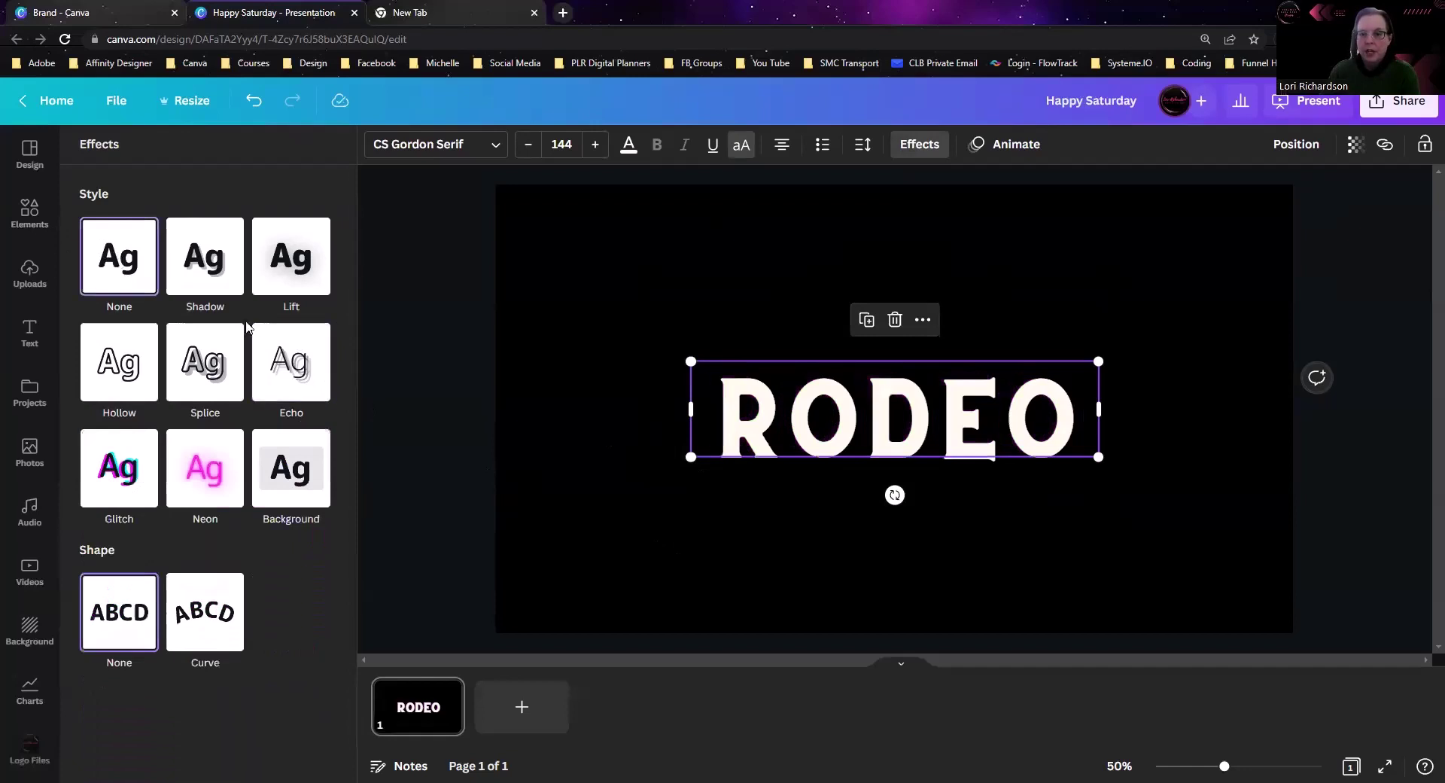
pyautogui.click(777, 395)
pyautogui.hotkey('ctrl', 'd')
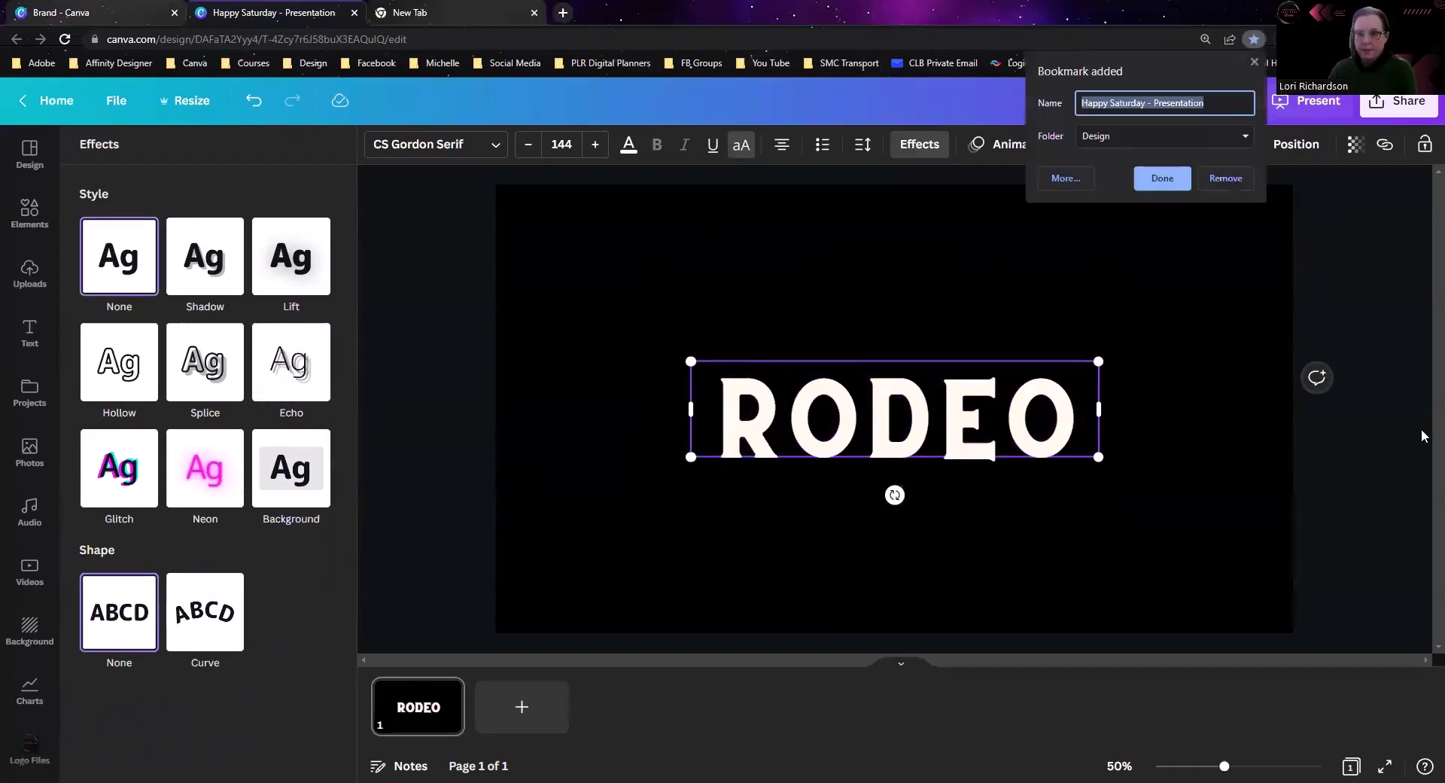
pyautogui.click(1134, 459)
pyautogui.click(1134, 494)
# Duplicate the RODEO text twice, placing one copy above the original and colouring it the brand's gradient pink.
pyautogui.click(925, 435)
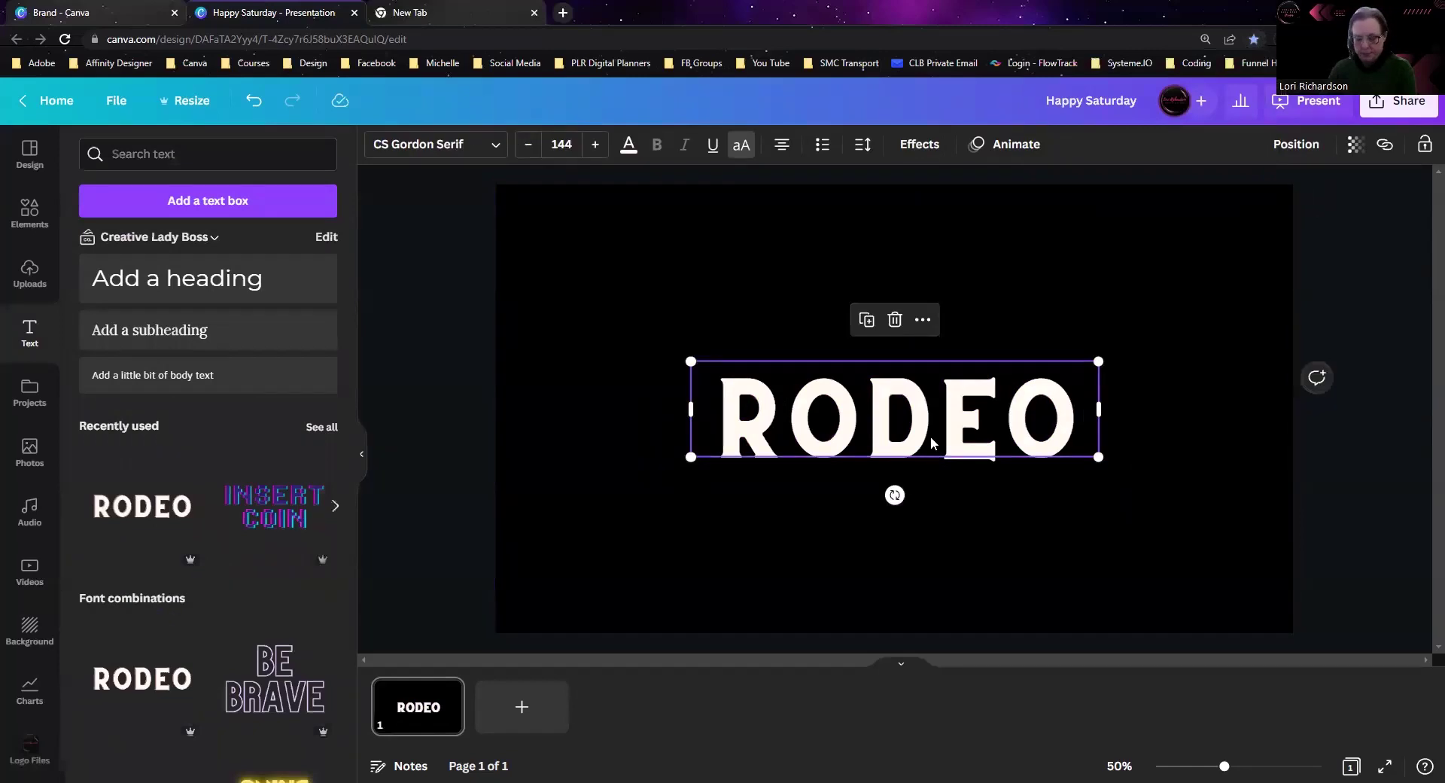
pyautogui.moveTo(925, 435); pyautogui.dragTo(887, 302)
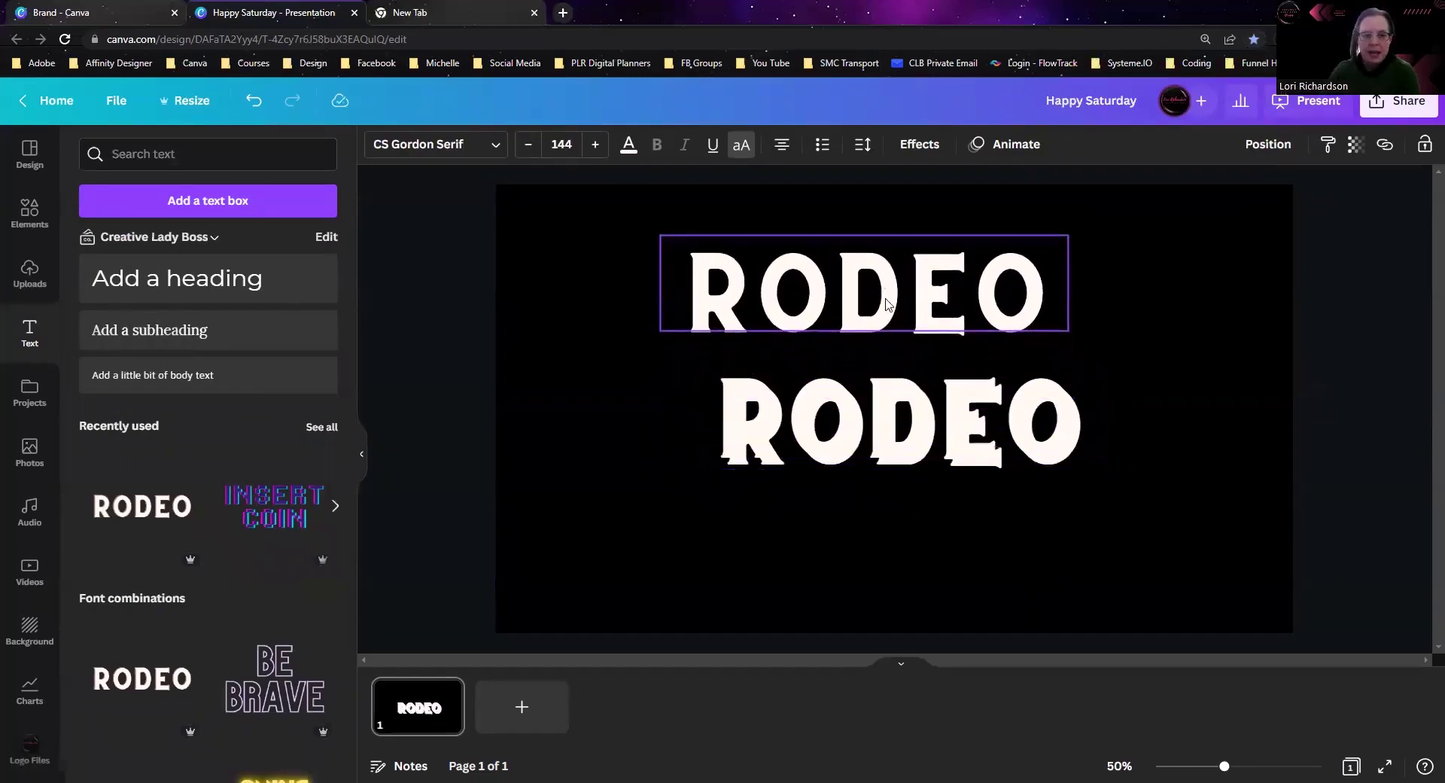
pyautogui.click(624, 145)
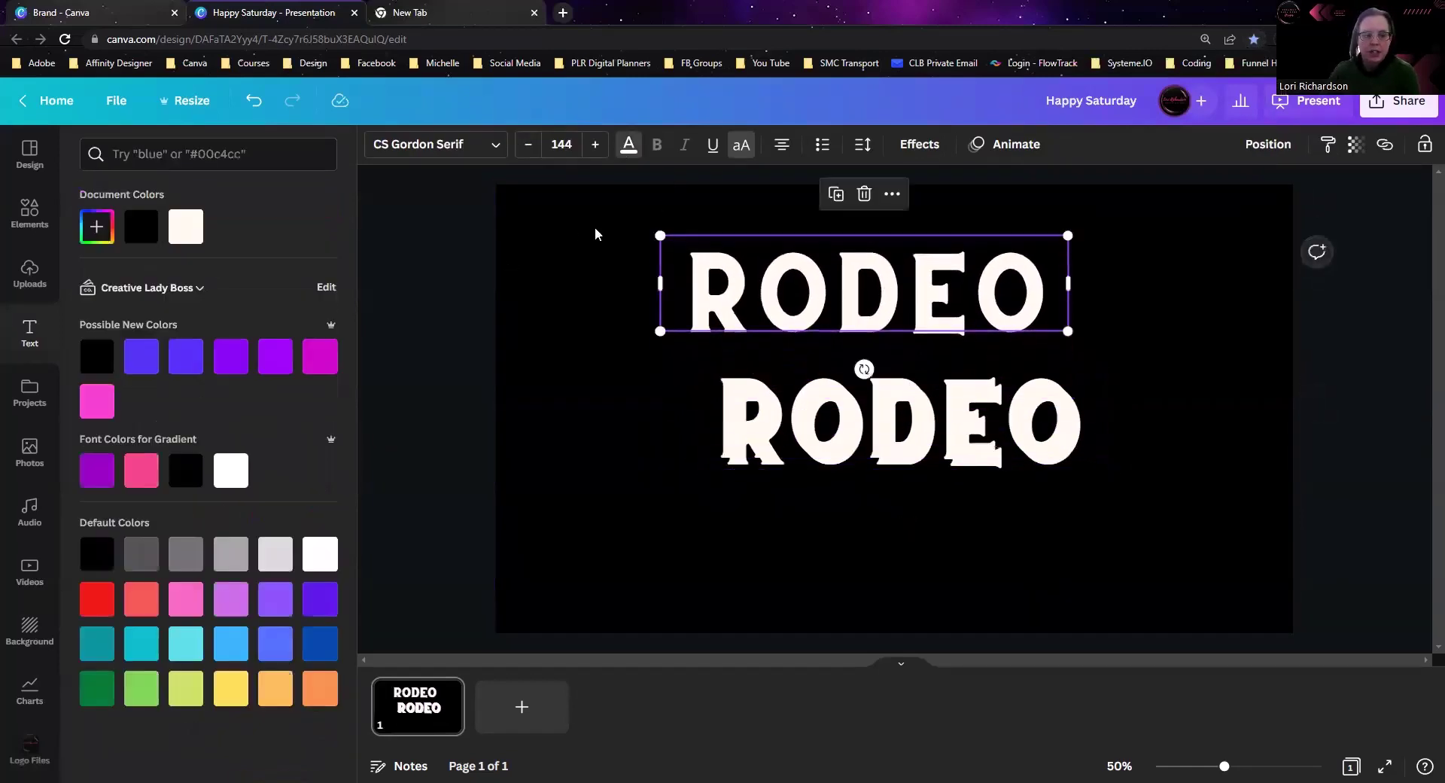
pyautogui.click(145, 474)
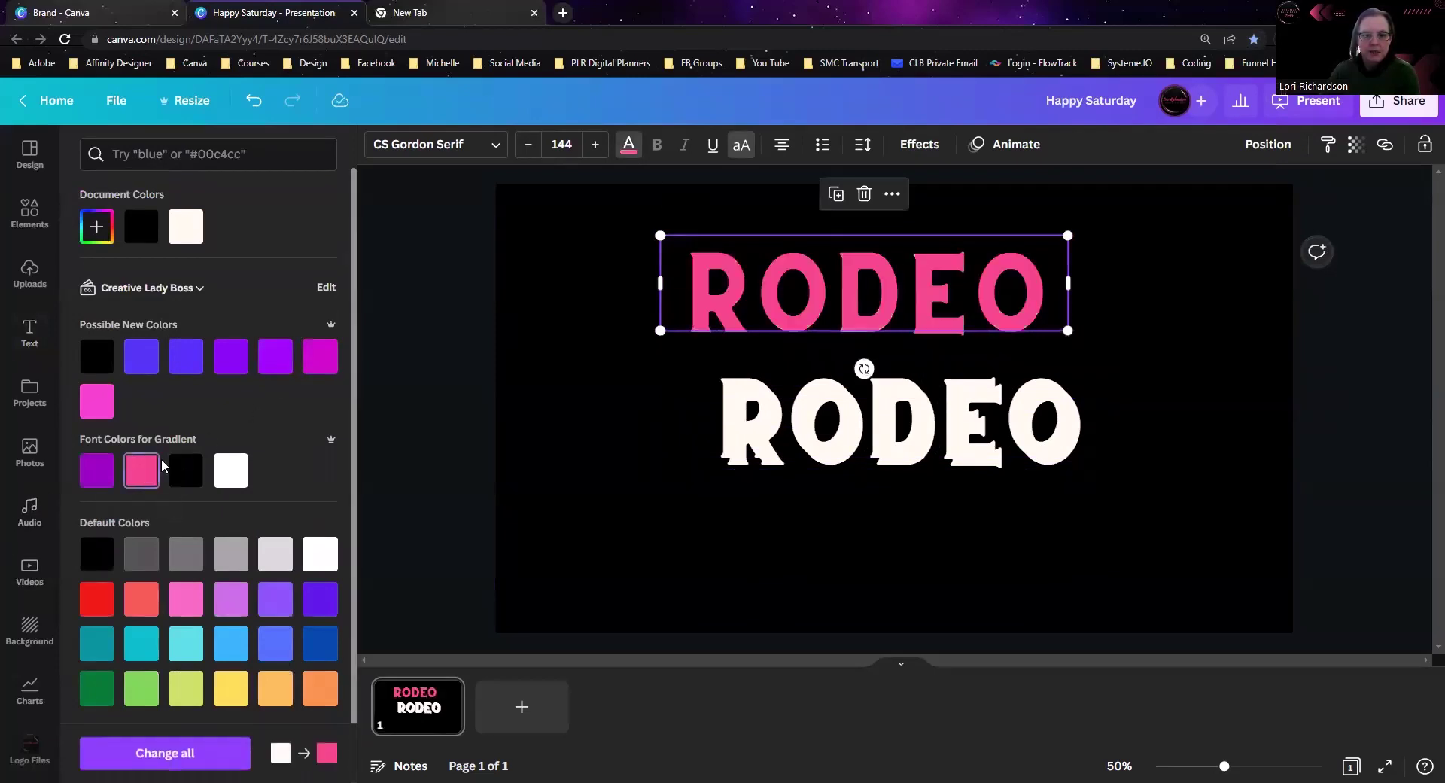
# Move the other RODEO duplicate below the original and colour it the brand magenta.
pyautogui.click(800, 412)
pyautogui.moveTo(801, 413); pyautogui.dragTo(643, 538)
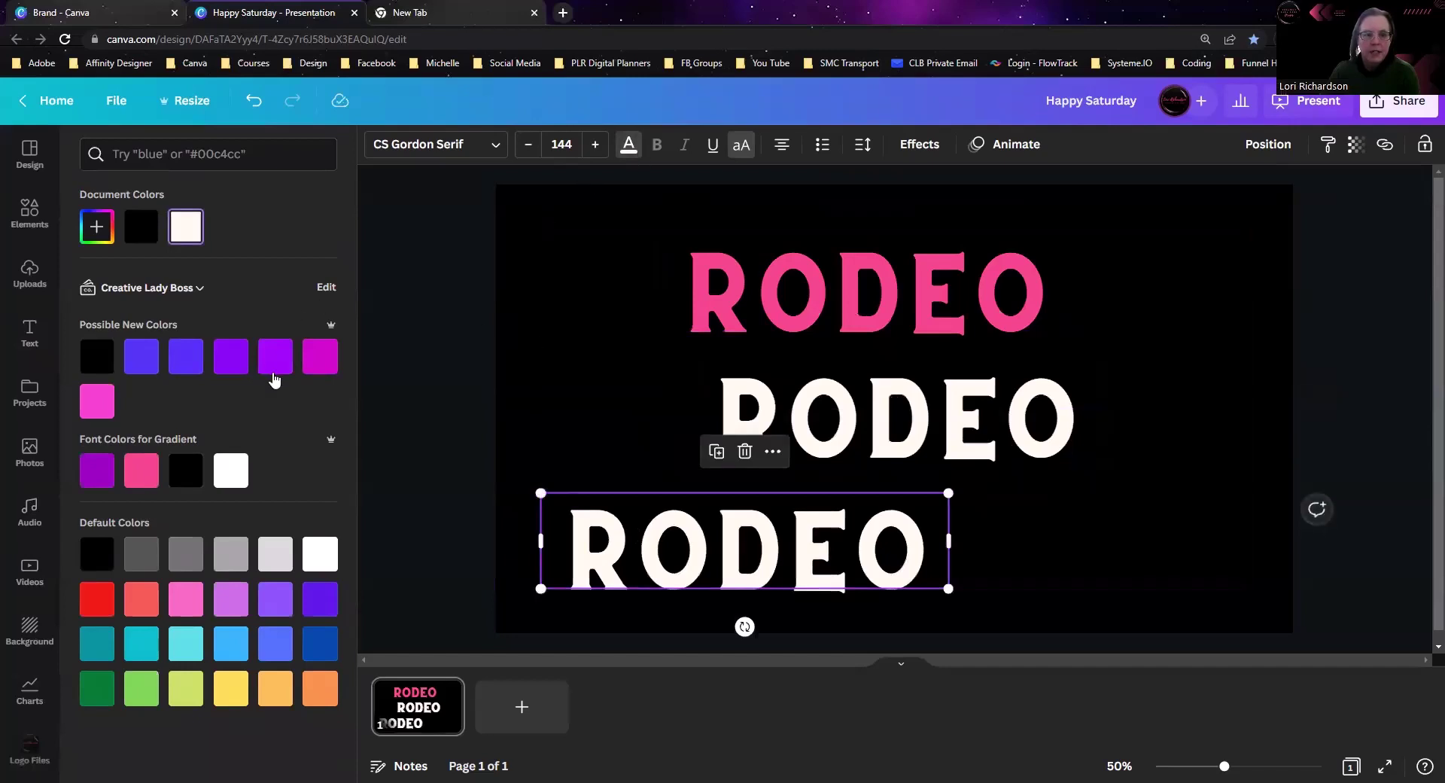
pyautogui.click(320, 356)
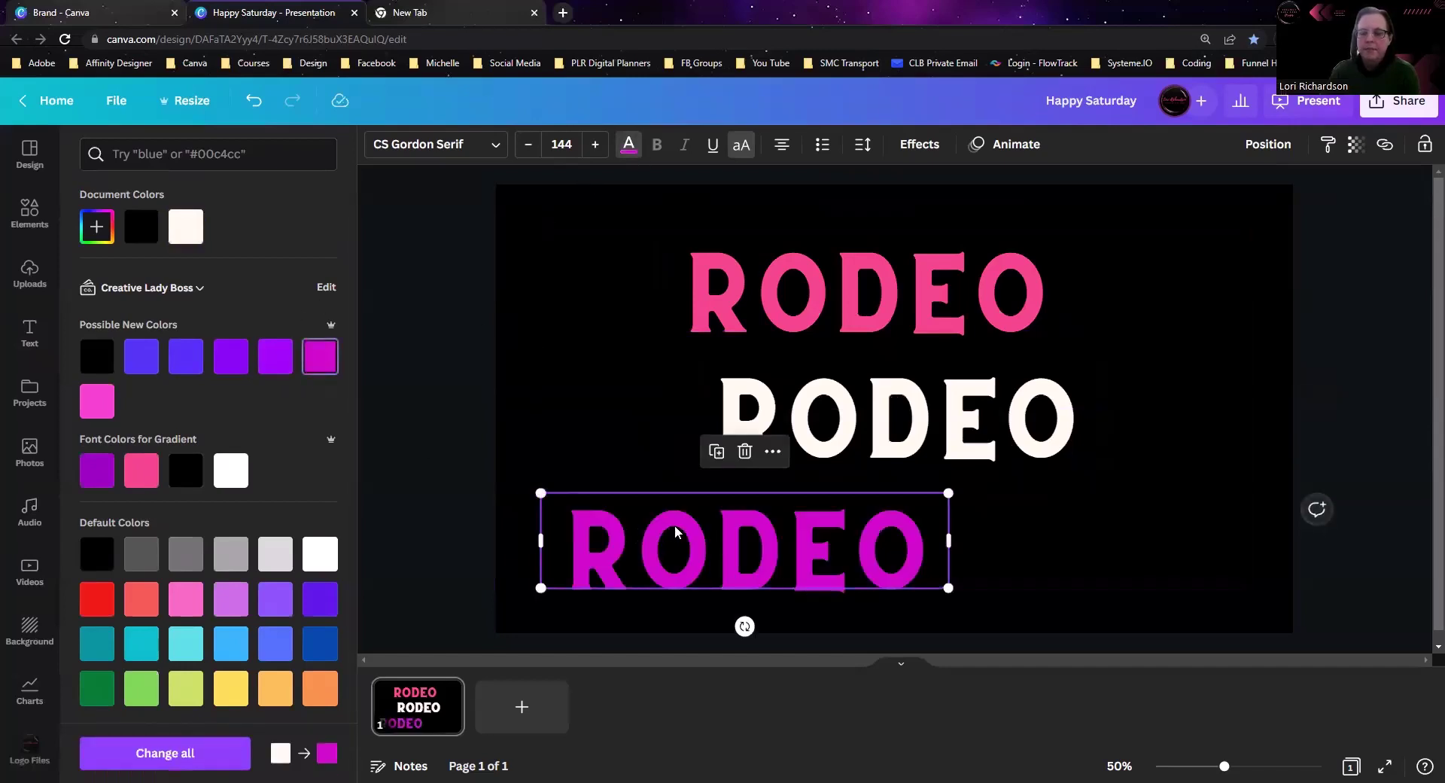
# Align the magenta and pink RODEO copies exactly over the white original, sending each one backward behind it.
pyautogui.moveTo(674, 526); pyautogui.dragTo(825, 392)
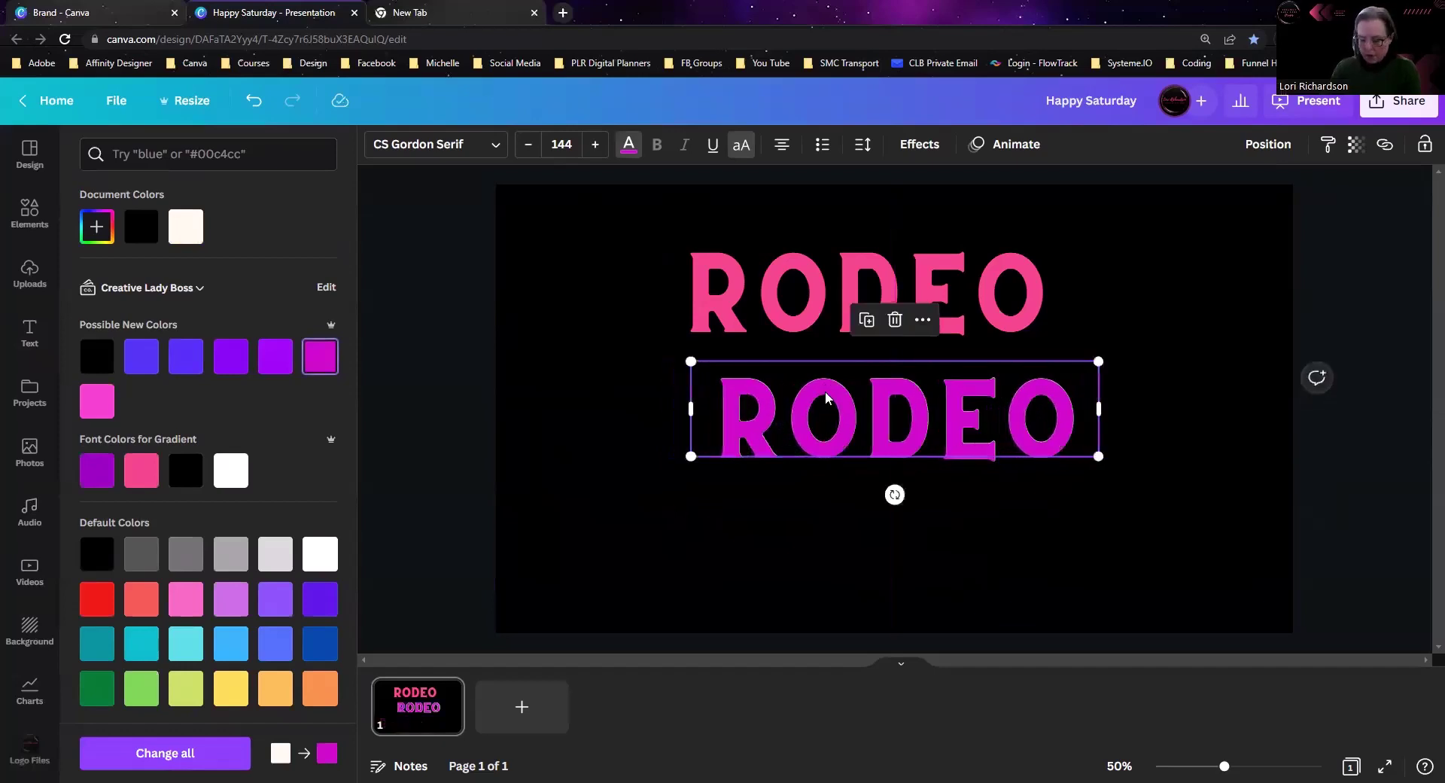
pyautogui.hotkey('ctrl', '[')
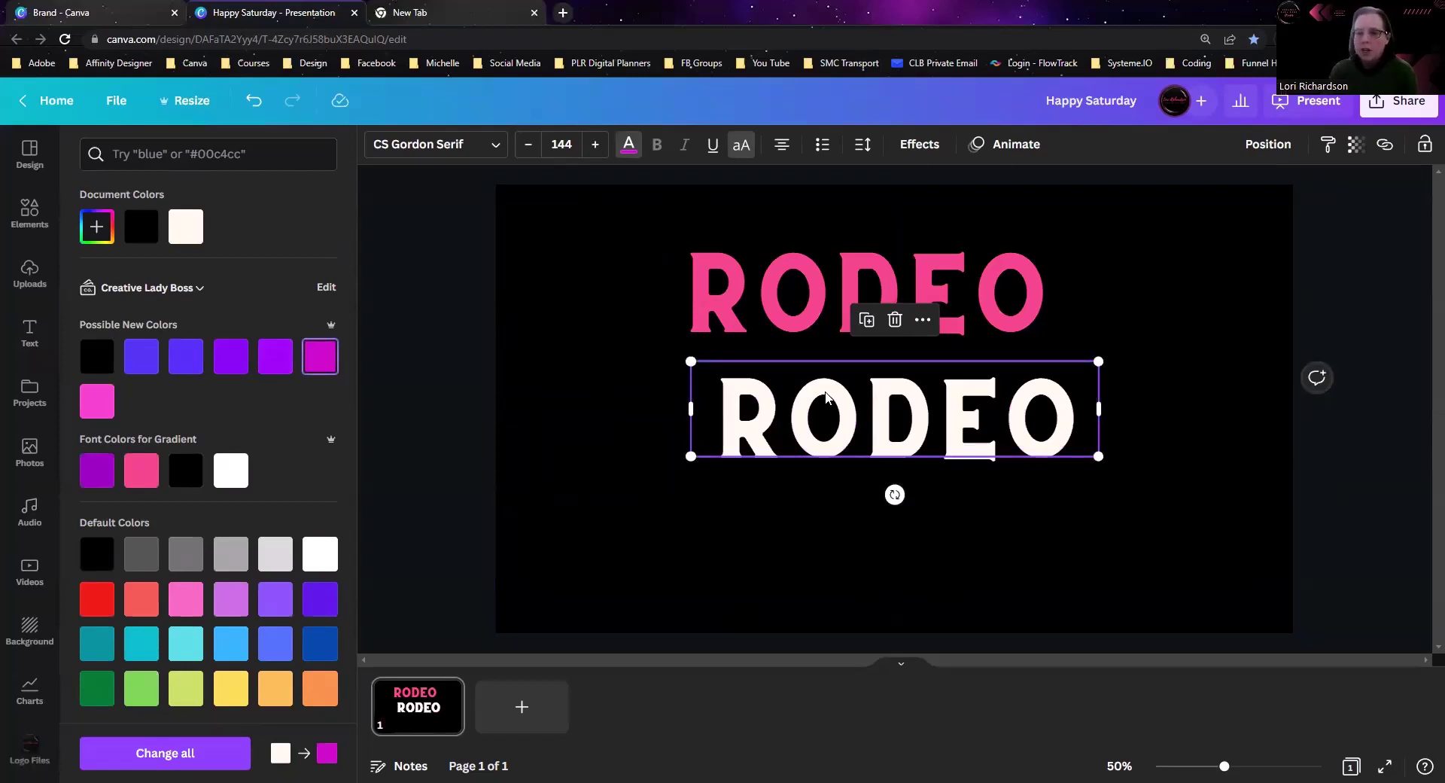
pyautogui.moveTo(803, 286); pyautogui.dragTo(832, 412)
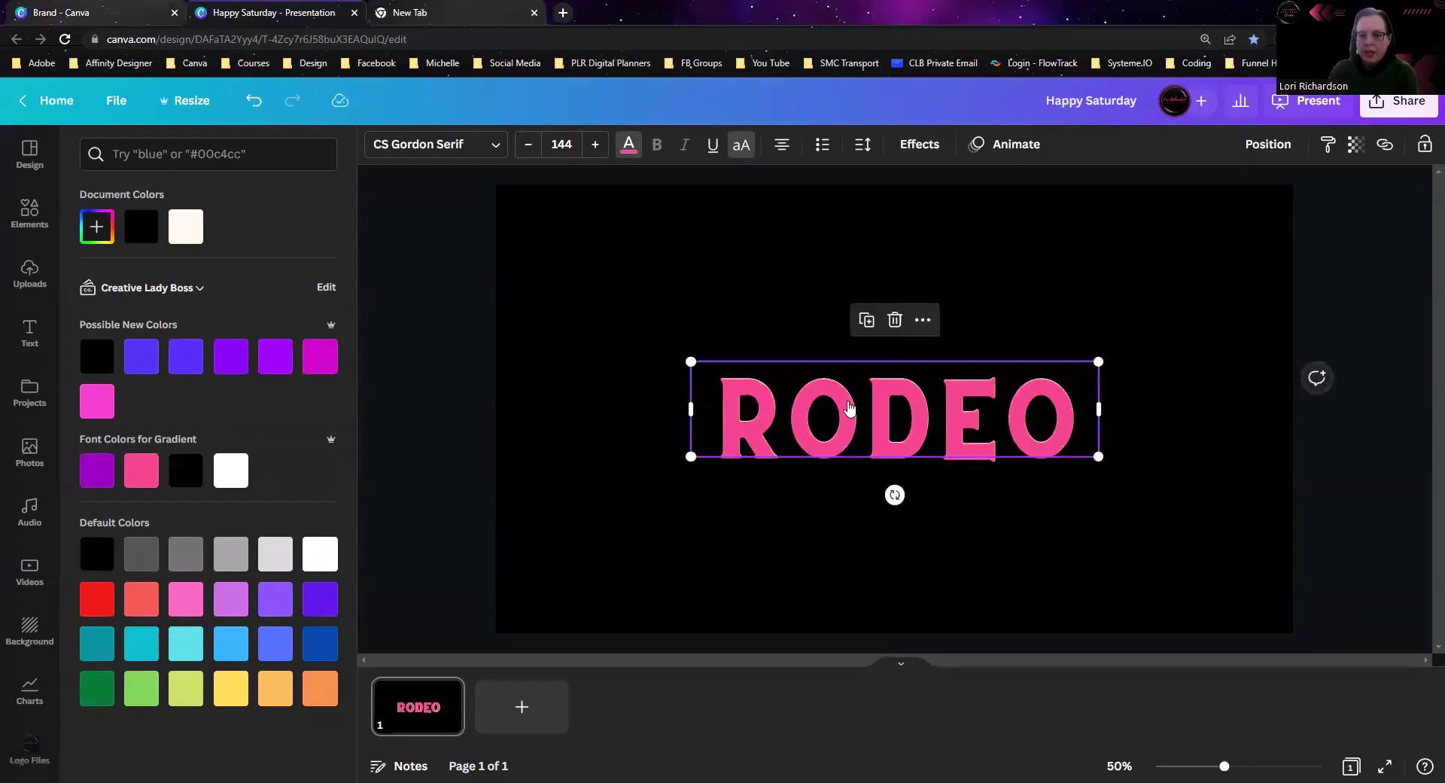
pyautogui.rightClick(849, 408)
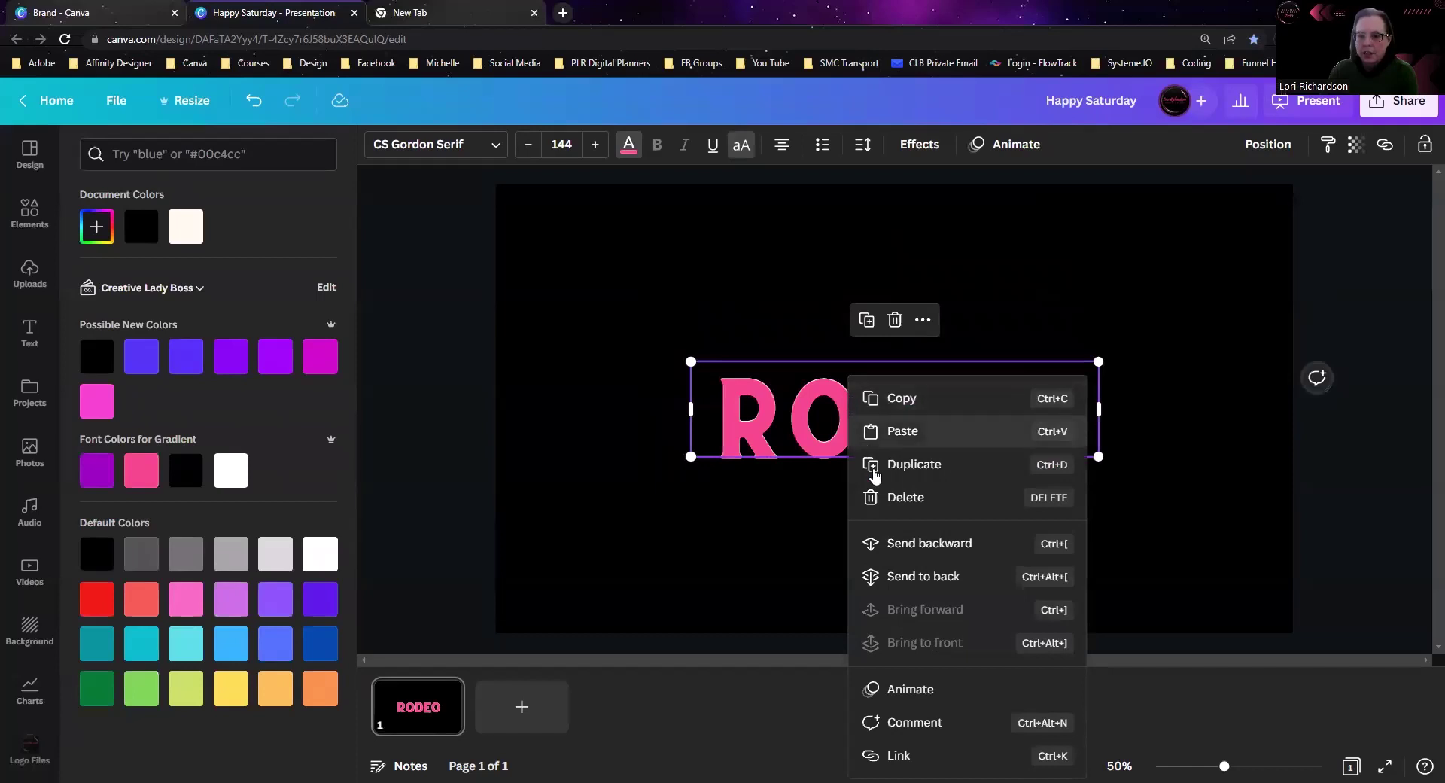
pyautogui.click(917, 550)
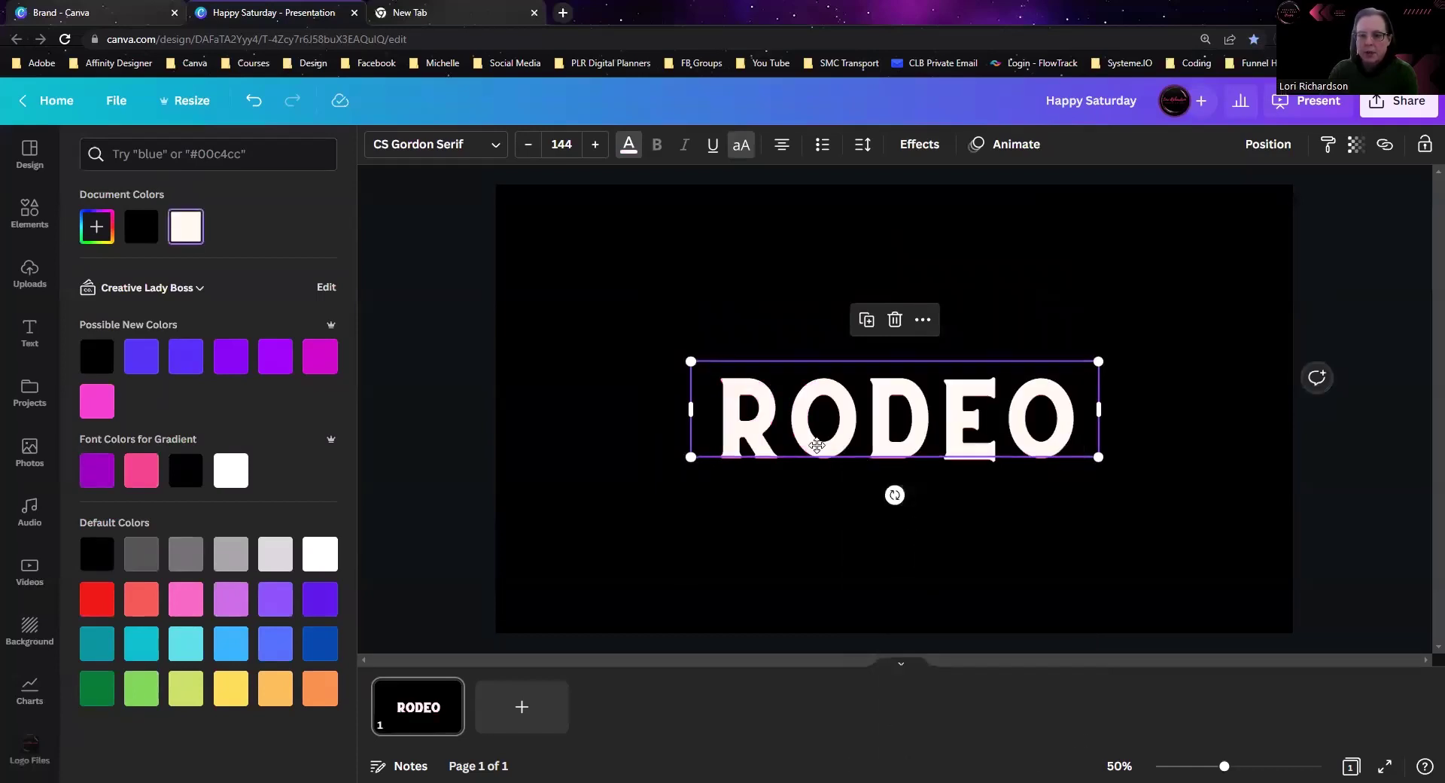
# Shift the white RODEO text straight down so that it overlaps the lower part of the pink copy.
pyautogui.moveTo(817, 445); pyautogui.dragTo(818, 460)
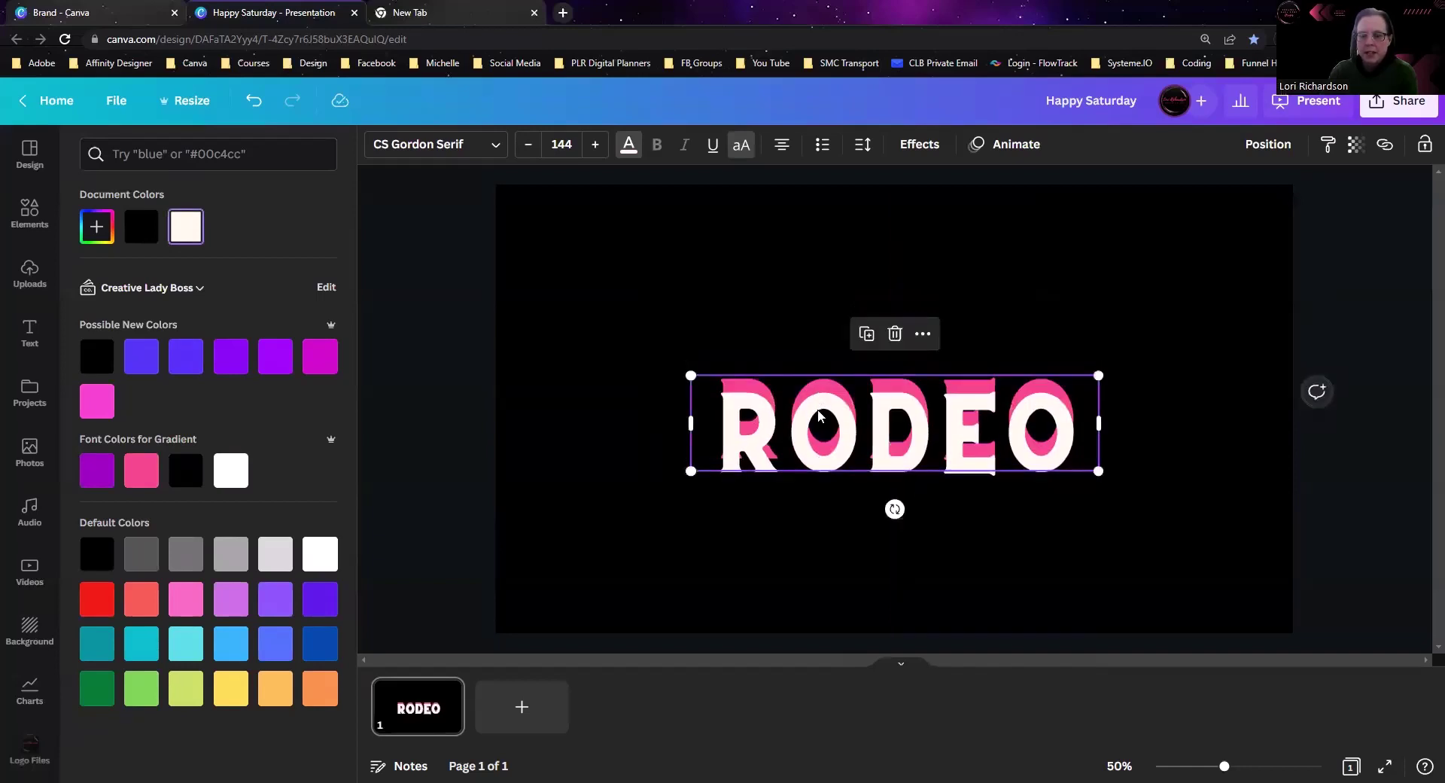
pyautogui.moveTo(819, 409); pyautogui.dragTo(819, 435)
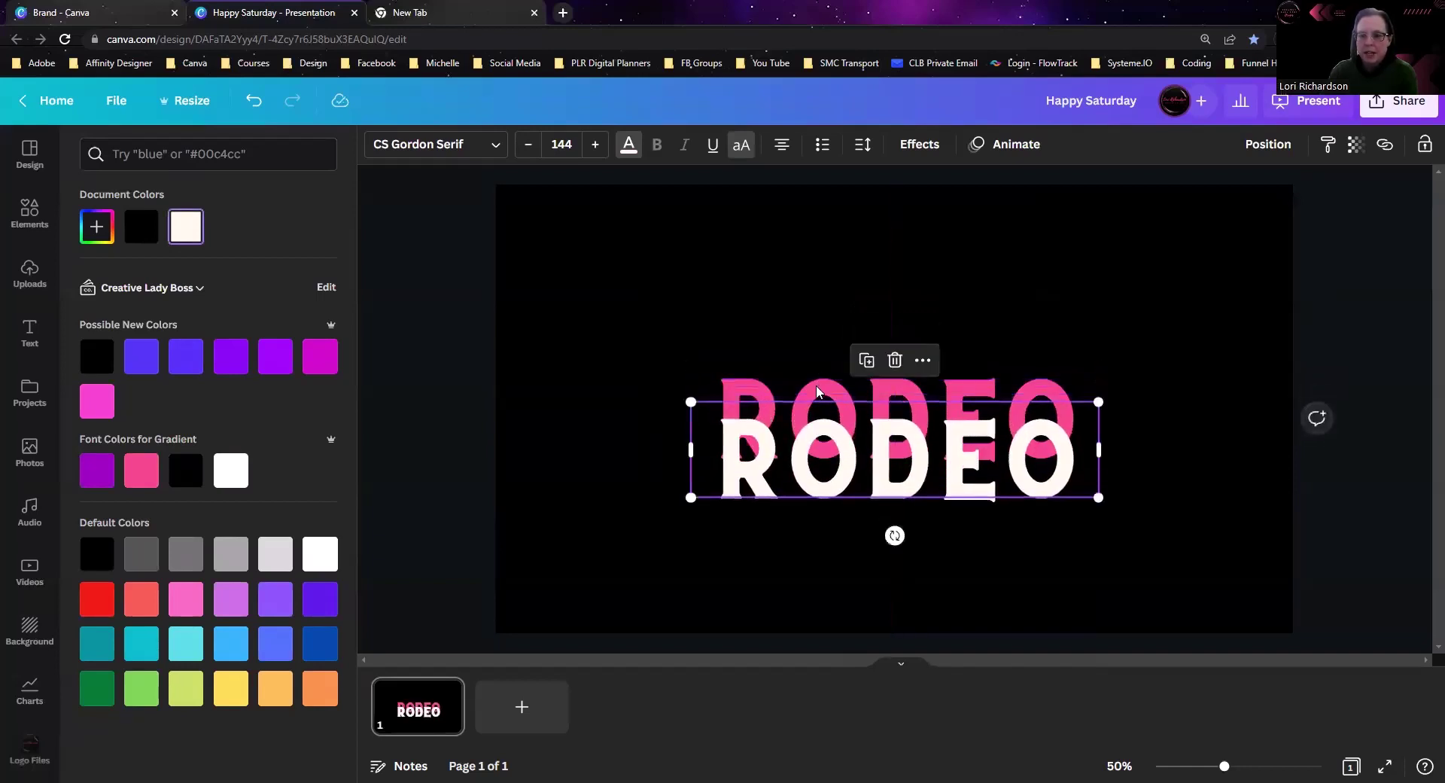
pyautogui.hotkey('ctrl', 'z')
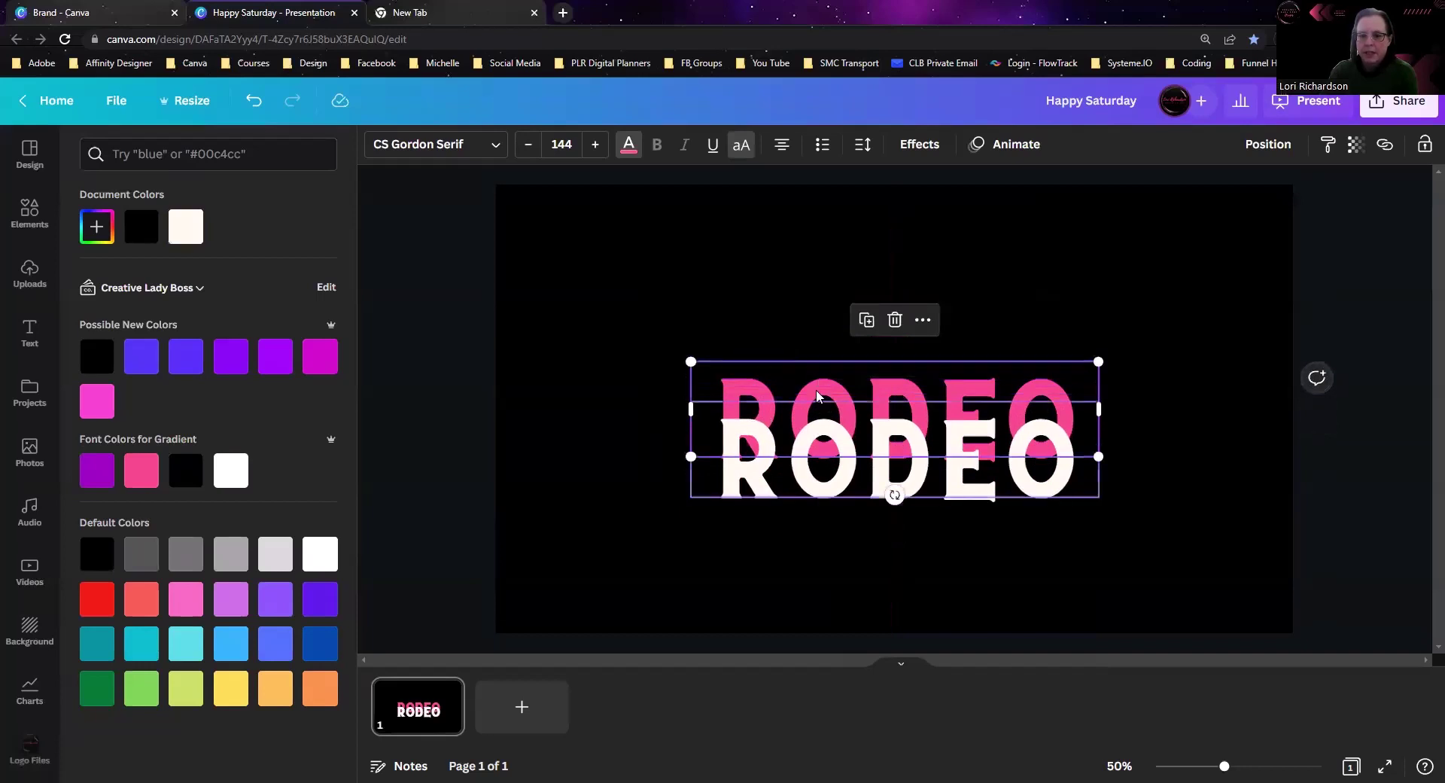
pyautogui.hotkey('ctrl', 'shift', 'z')
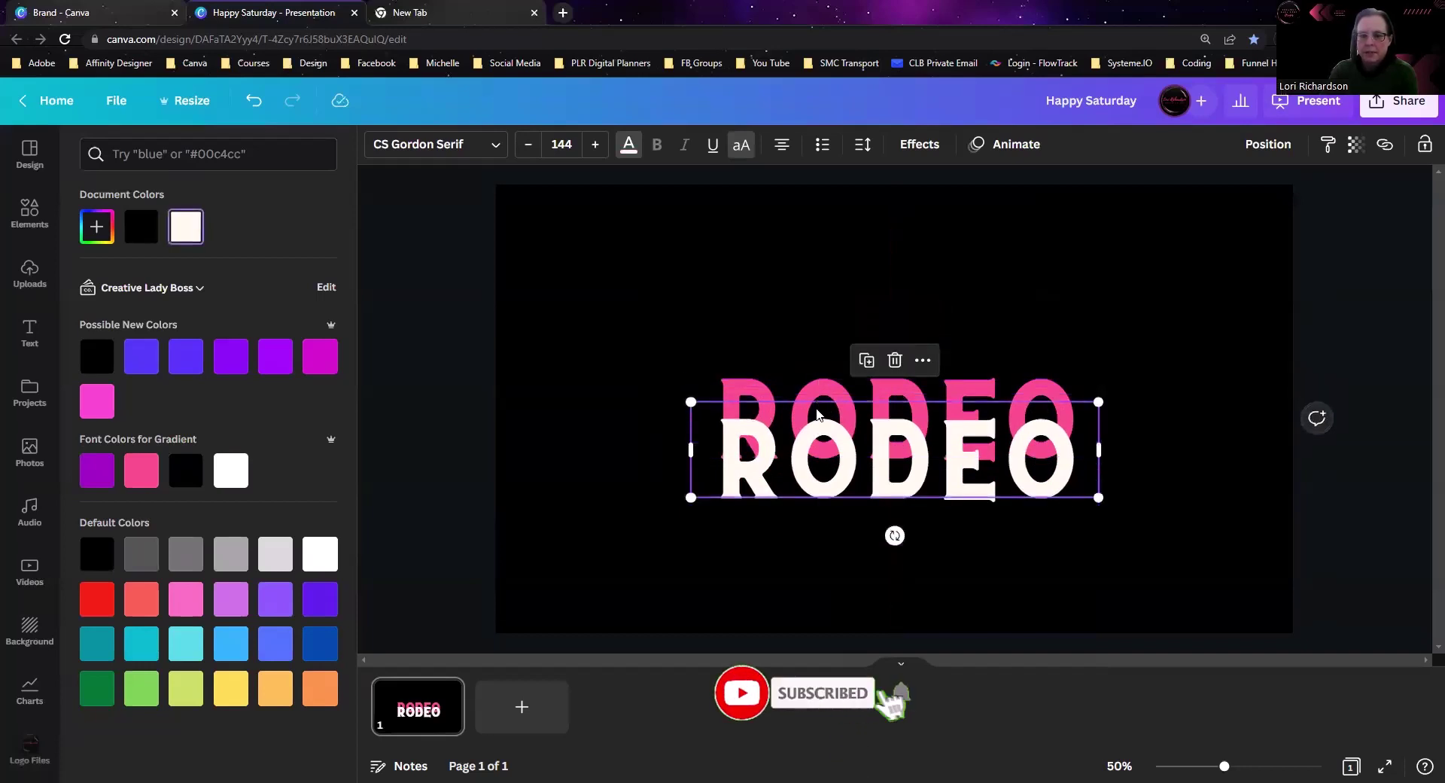
# Move the white RODEO text up so that it sits slightly above the pink copy, horizontally centred on the page.
pyautogui.click(632, 440)
pyautogui.click(887, 510)
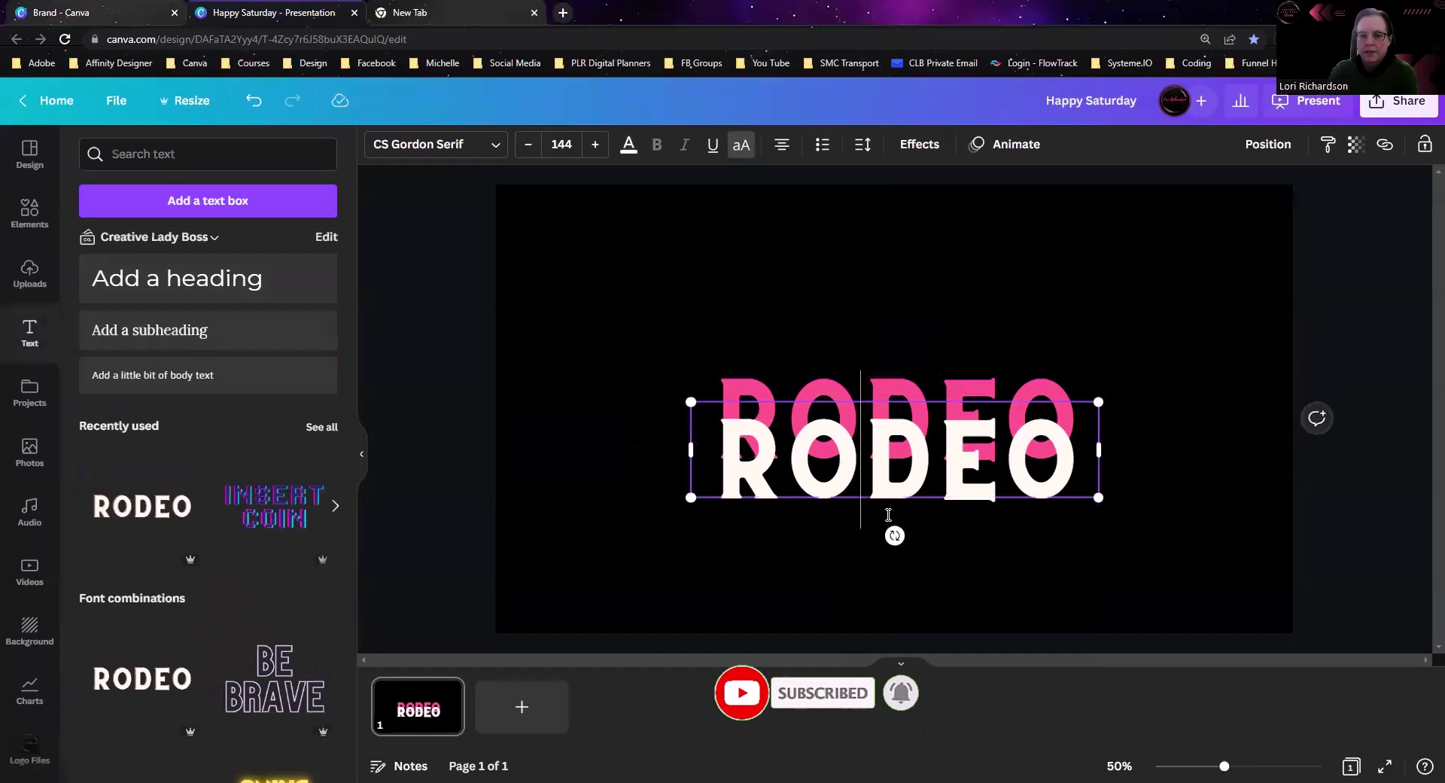
pyautogui.click(795, 566)
pyautogui.moveTo(766, 489); pyautogui.dragTo(775, 346)
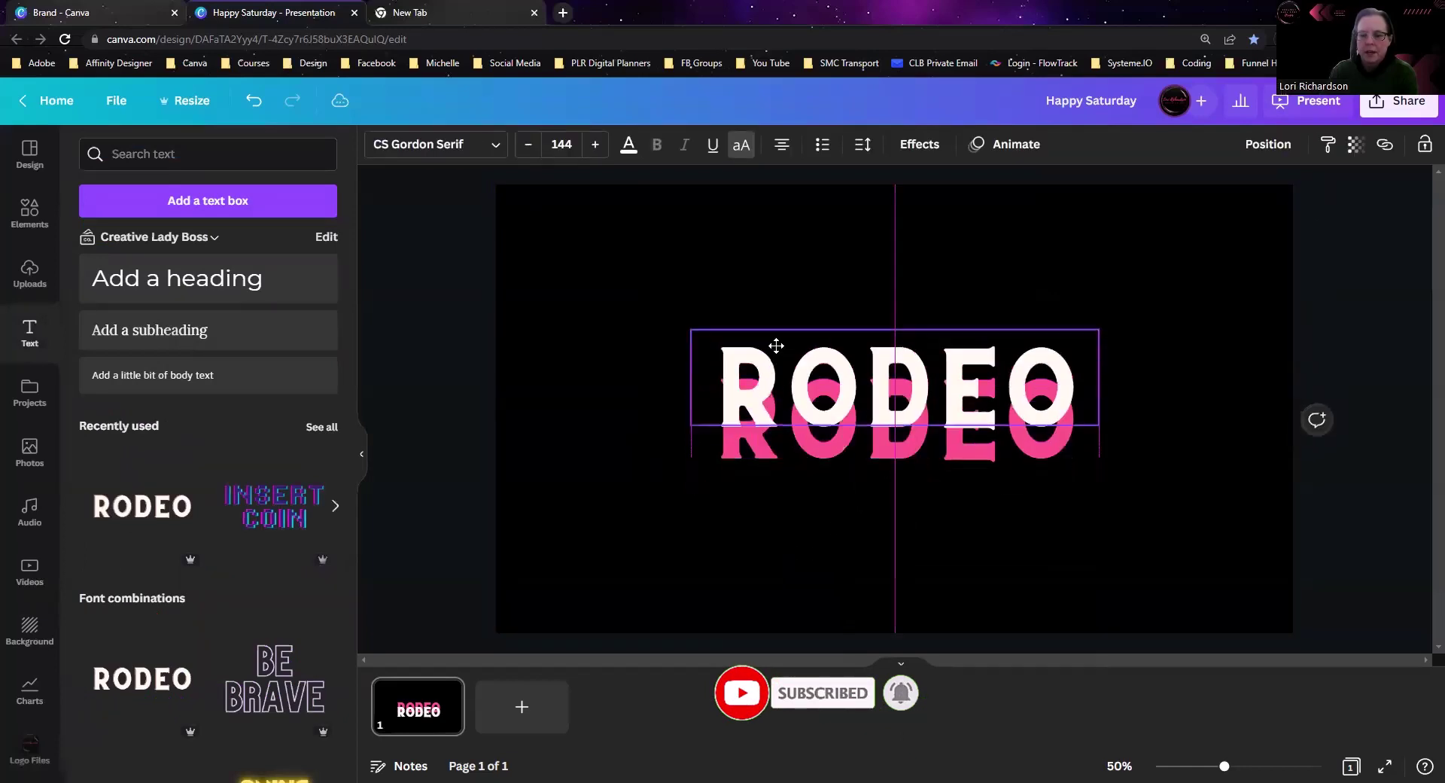
# Spread the RODEO layers apart with the white one above, and stack the pink copy exactly behind the magenta one.
pyautogui.click(753, 399)
pyautogui.hotkey('ctrl', 'd')
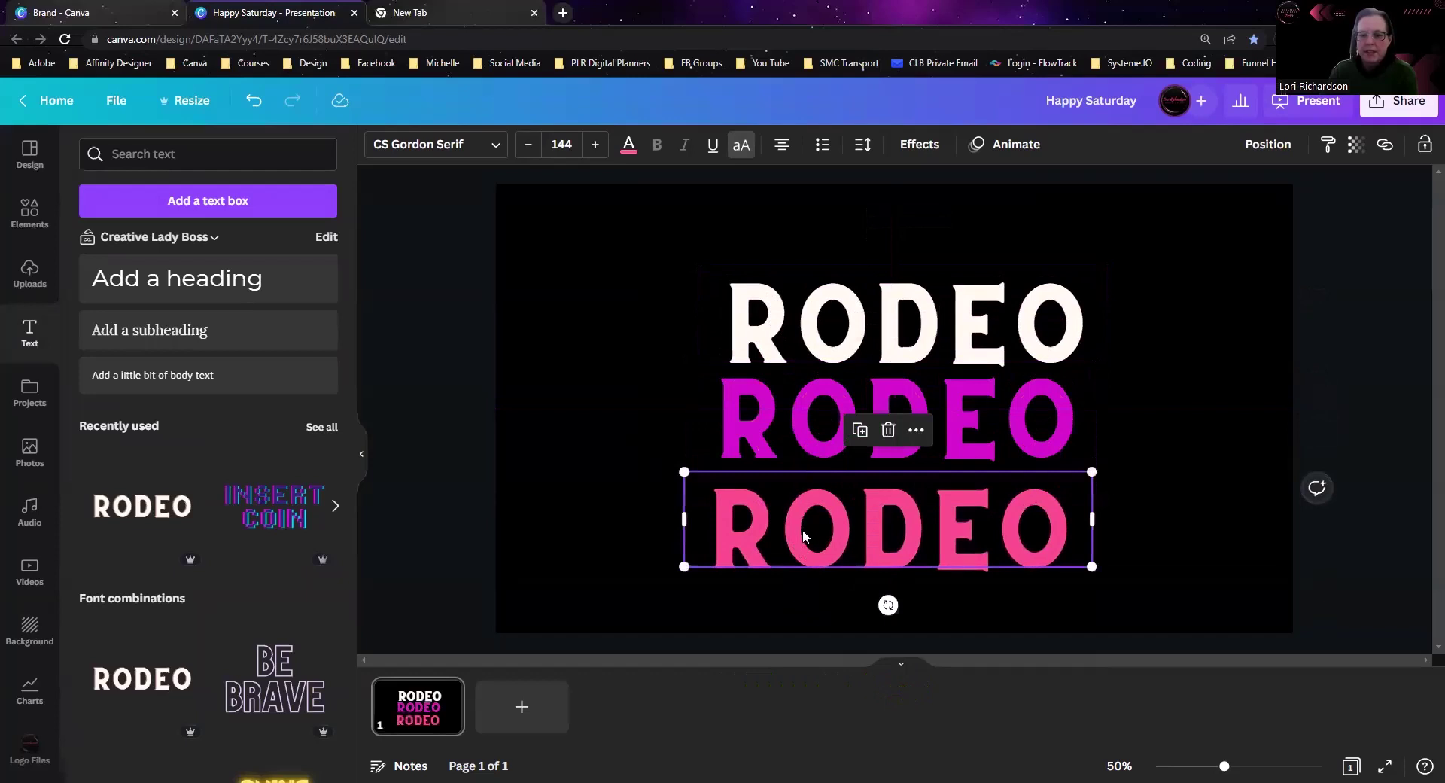
pyautogui.moveTo(799, 530); pyautogui.dragTo(805, 419)
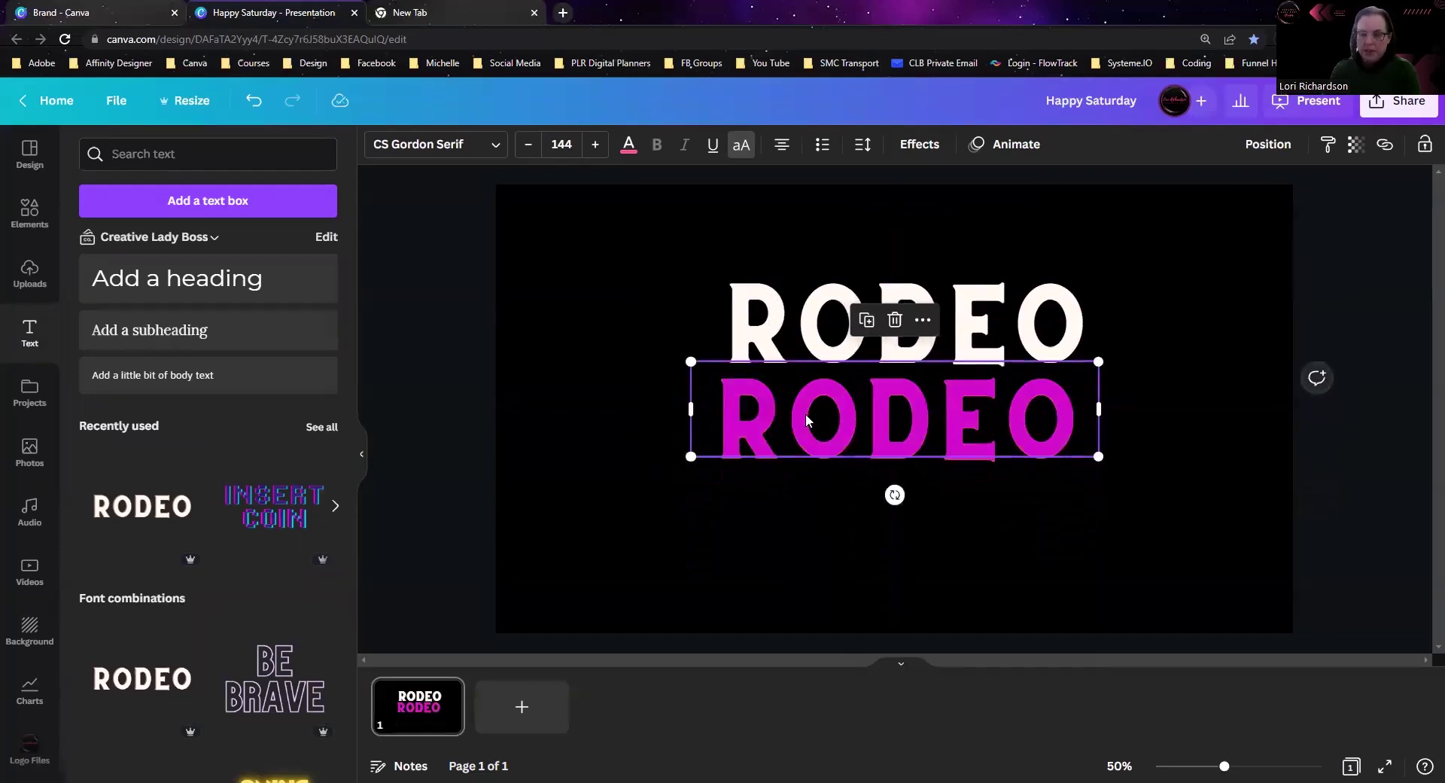
# Nudge the magenta RODEO copy slightly to the right so the pink copy forms a thin offset edge behind it.
pyautogui.click(831, 296)
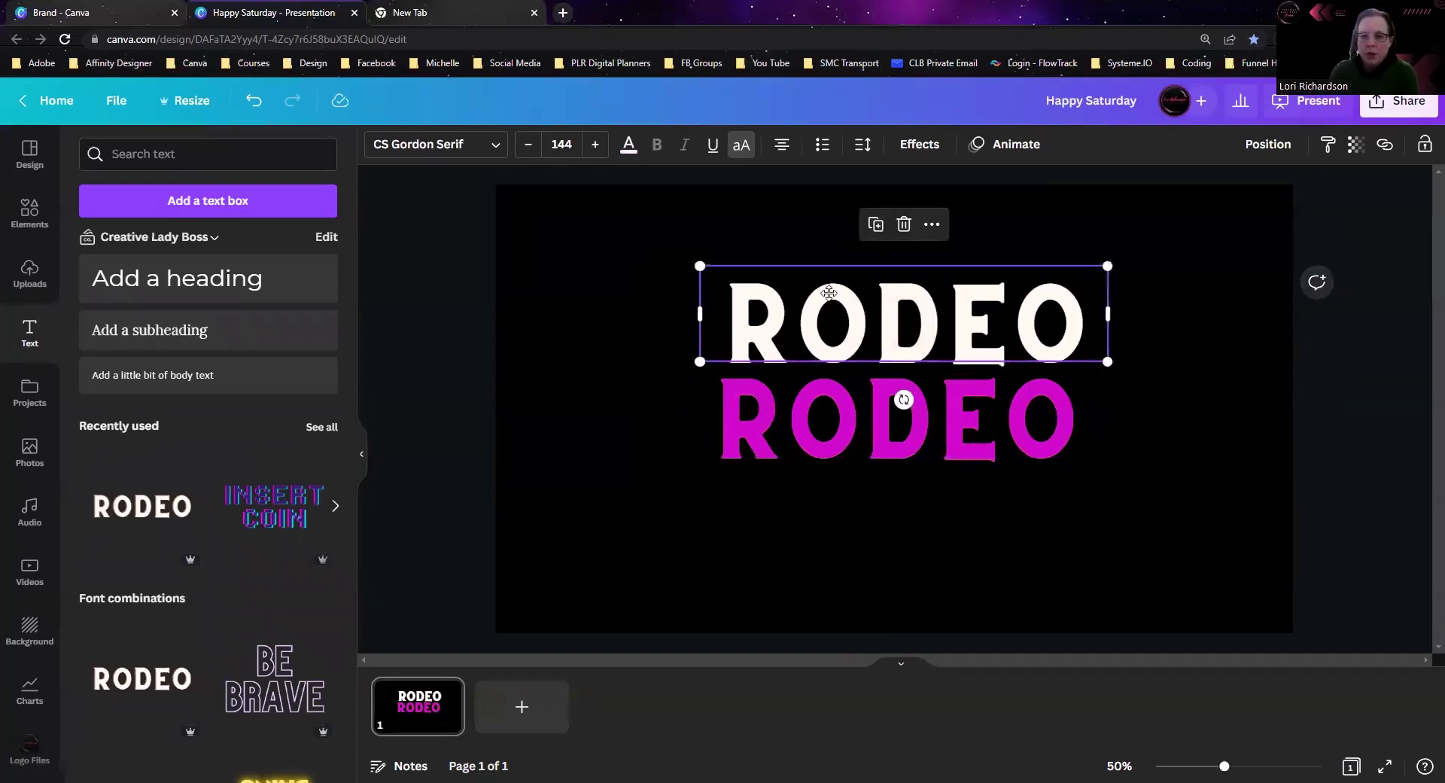
pyautogui.click(831, 455)
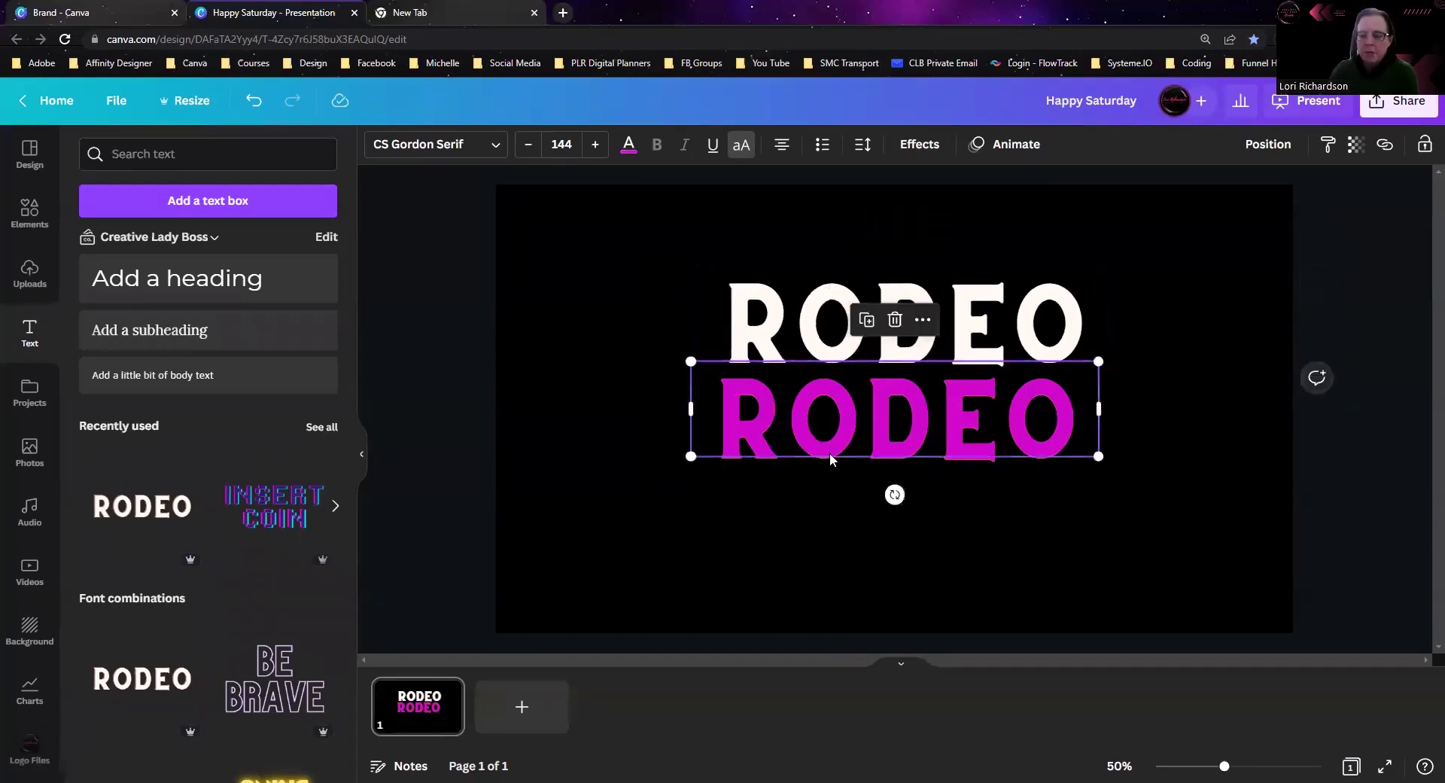
pyautogui.press('Escape')
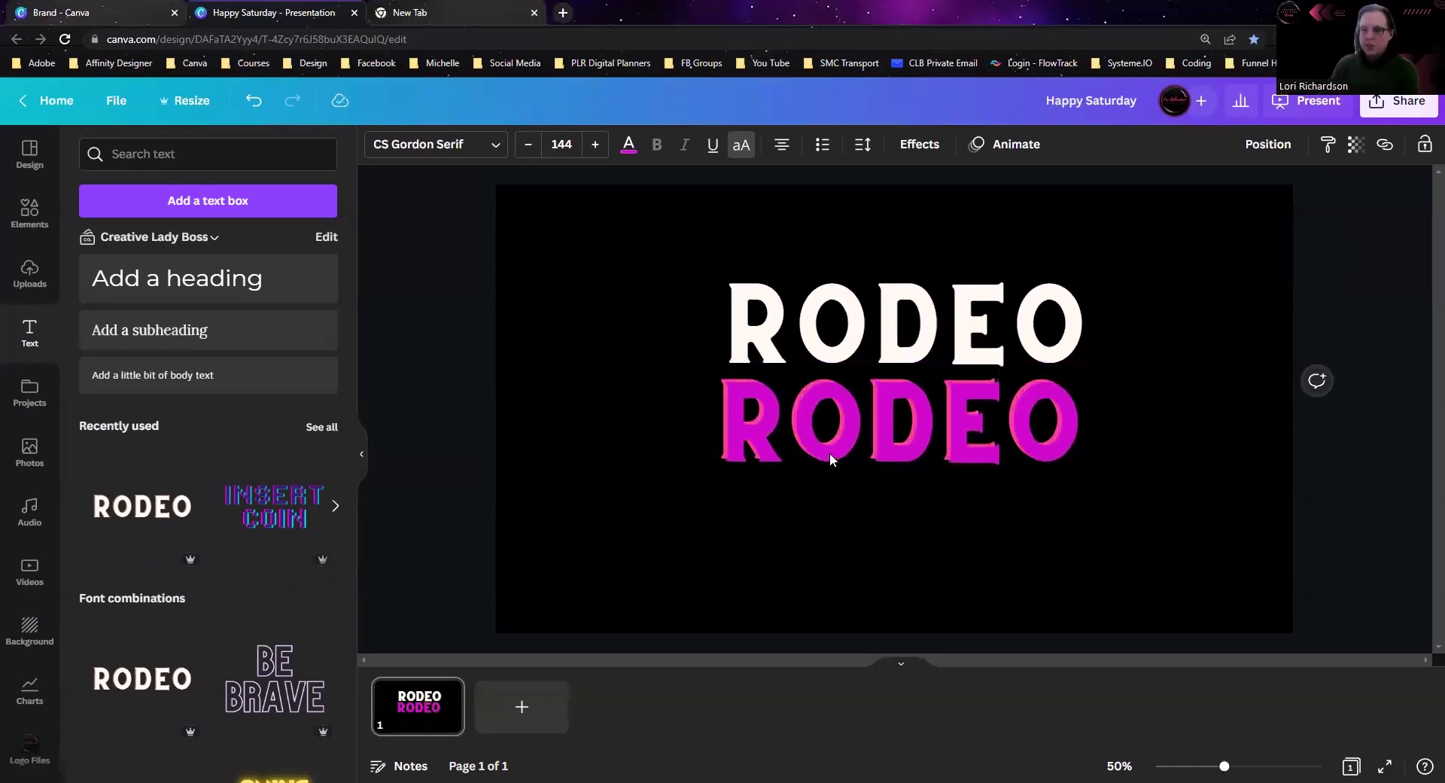
pyautogui.click(830, 456)
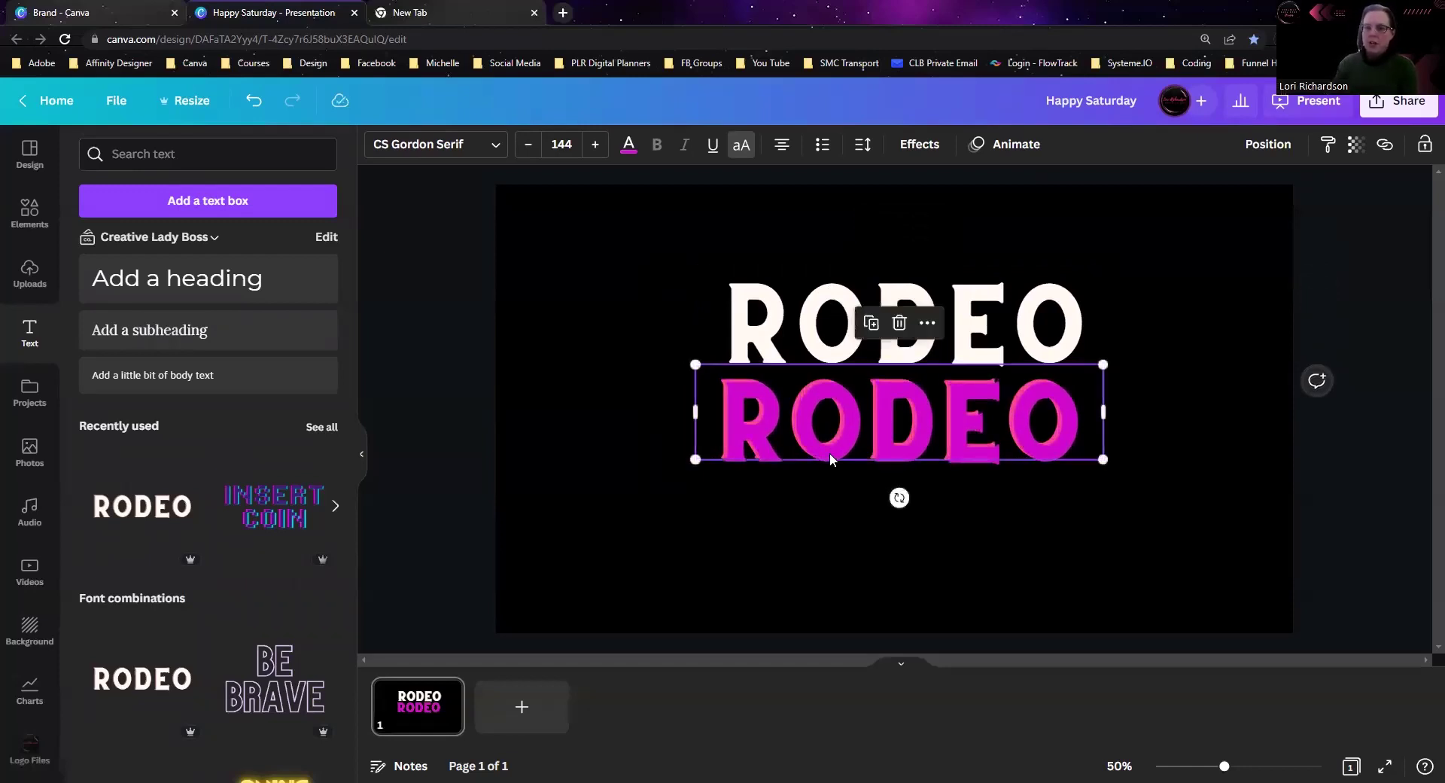
pyautogui.press('Escape')
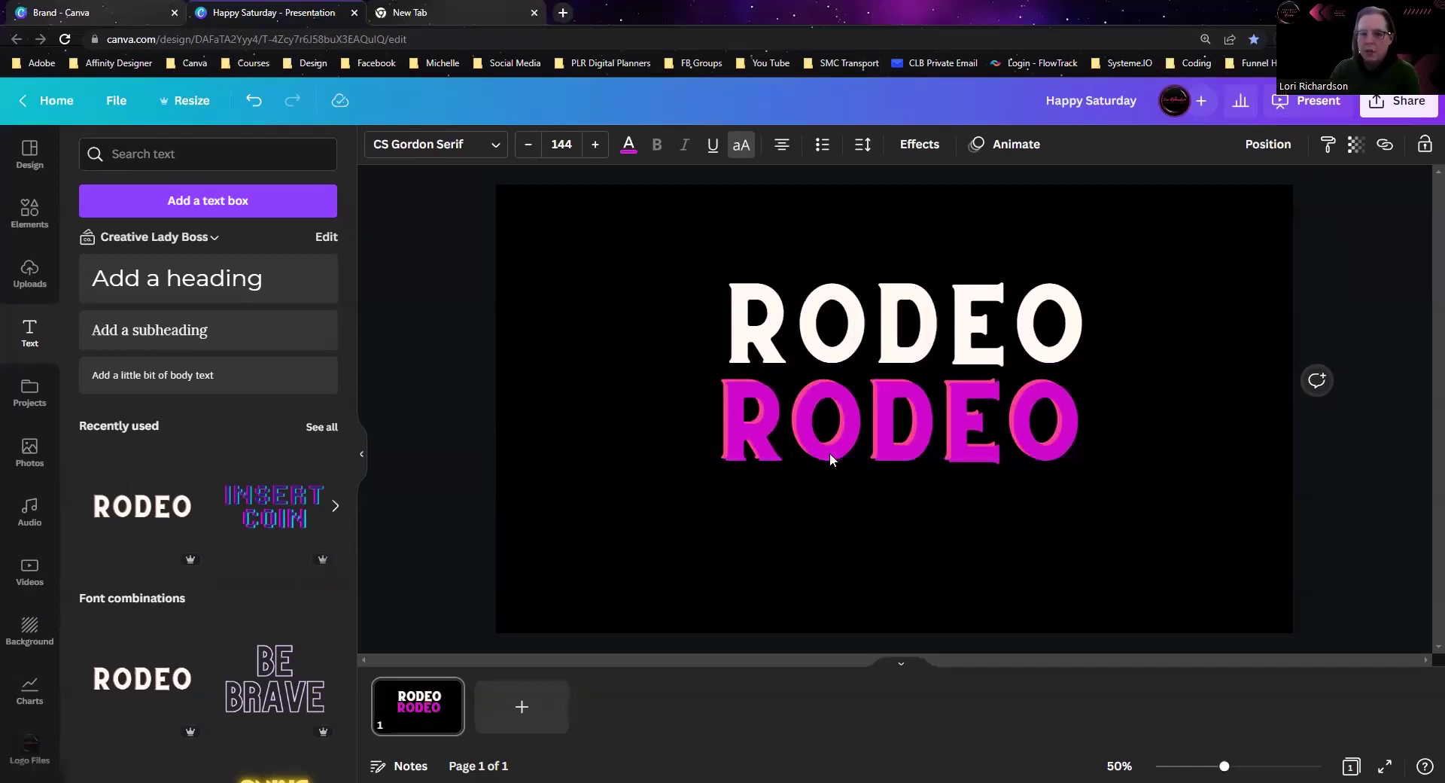
pyautogui.click(828, 455)
pyautogui.click(765, 435)
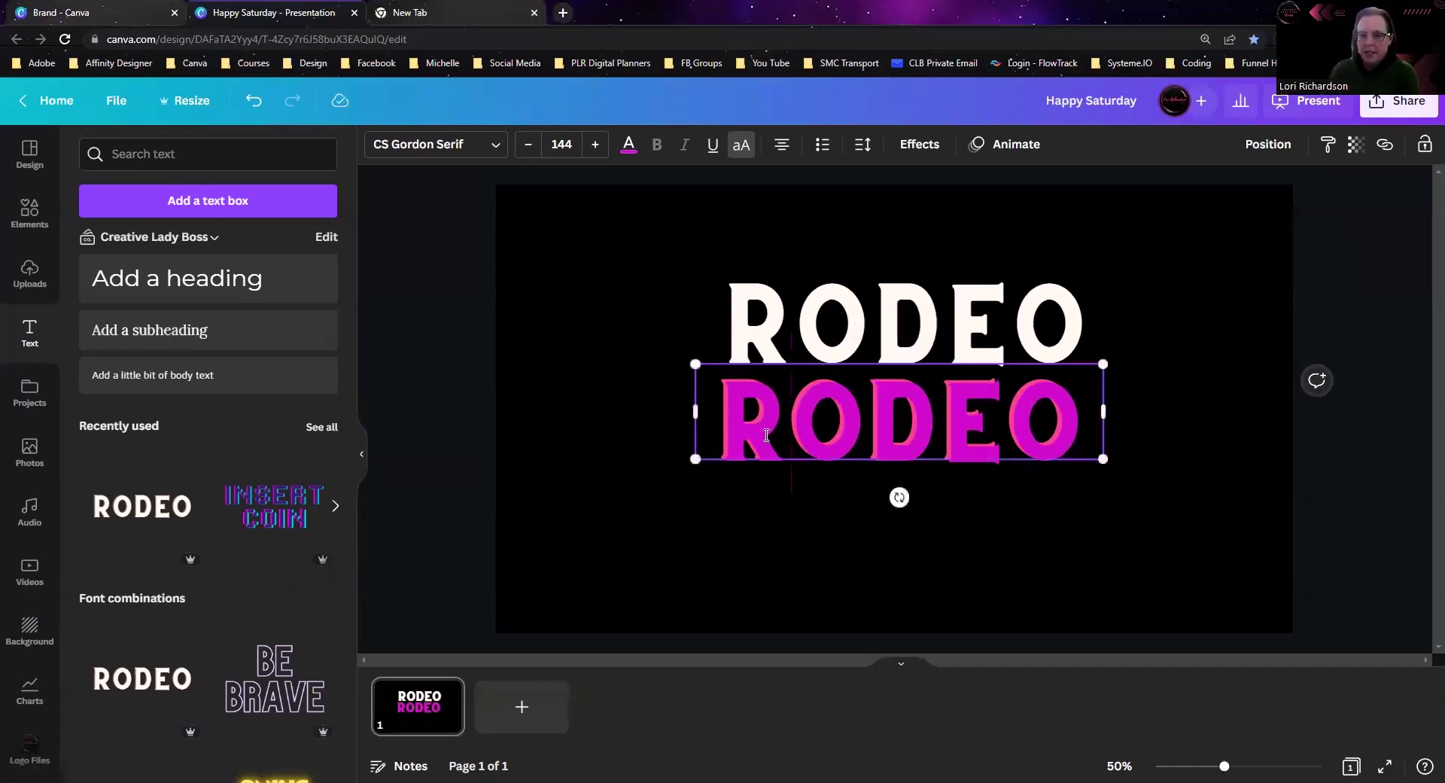
pyautogui.click(735, 536)
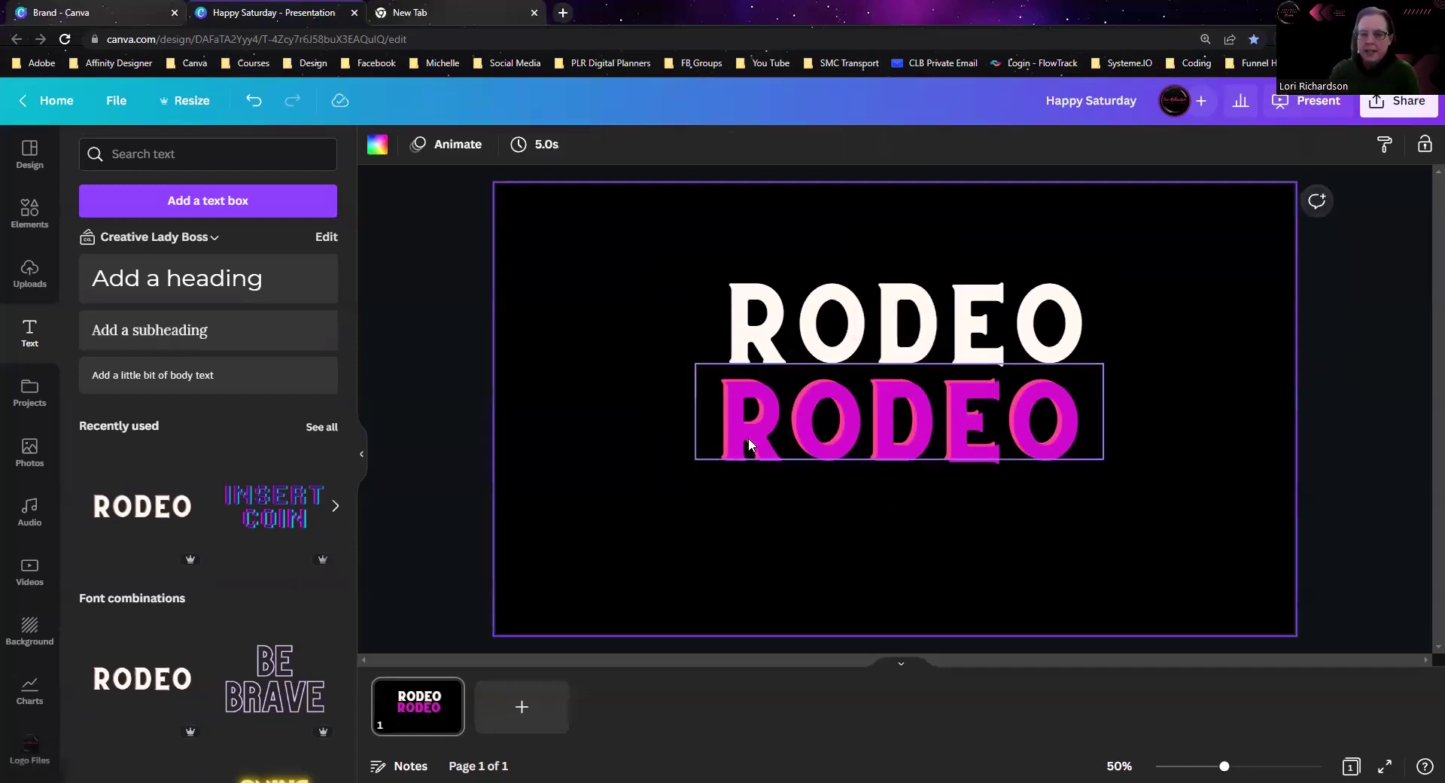
pyautogui.click(748, 431)
pyautogui.click(748, 426)
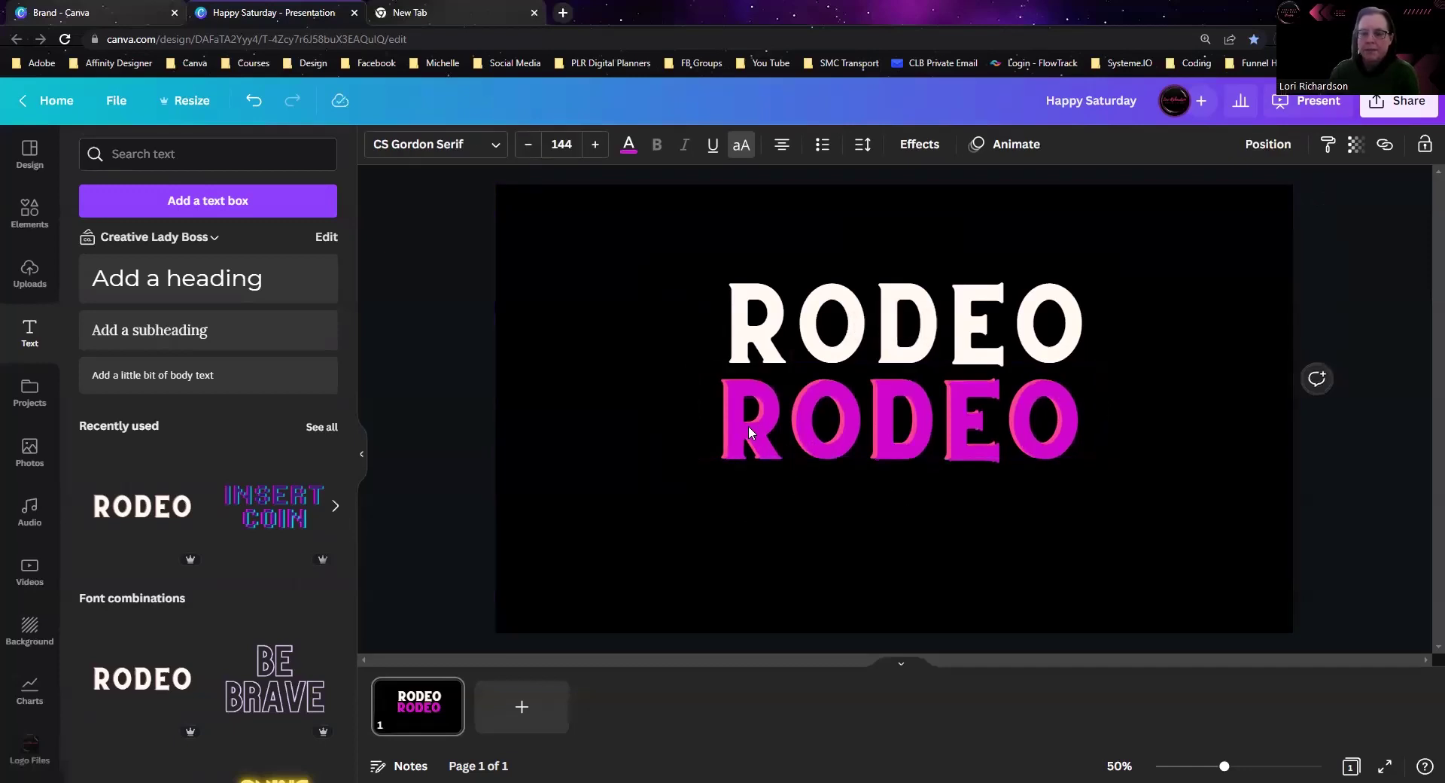
# Apply the Hollow text effect to the white RODEO text.
pyautogui.click(753, 338)
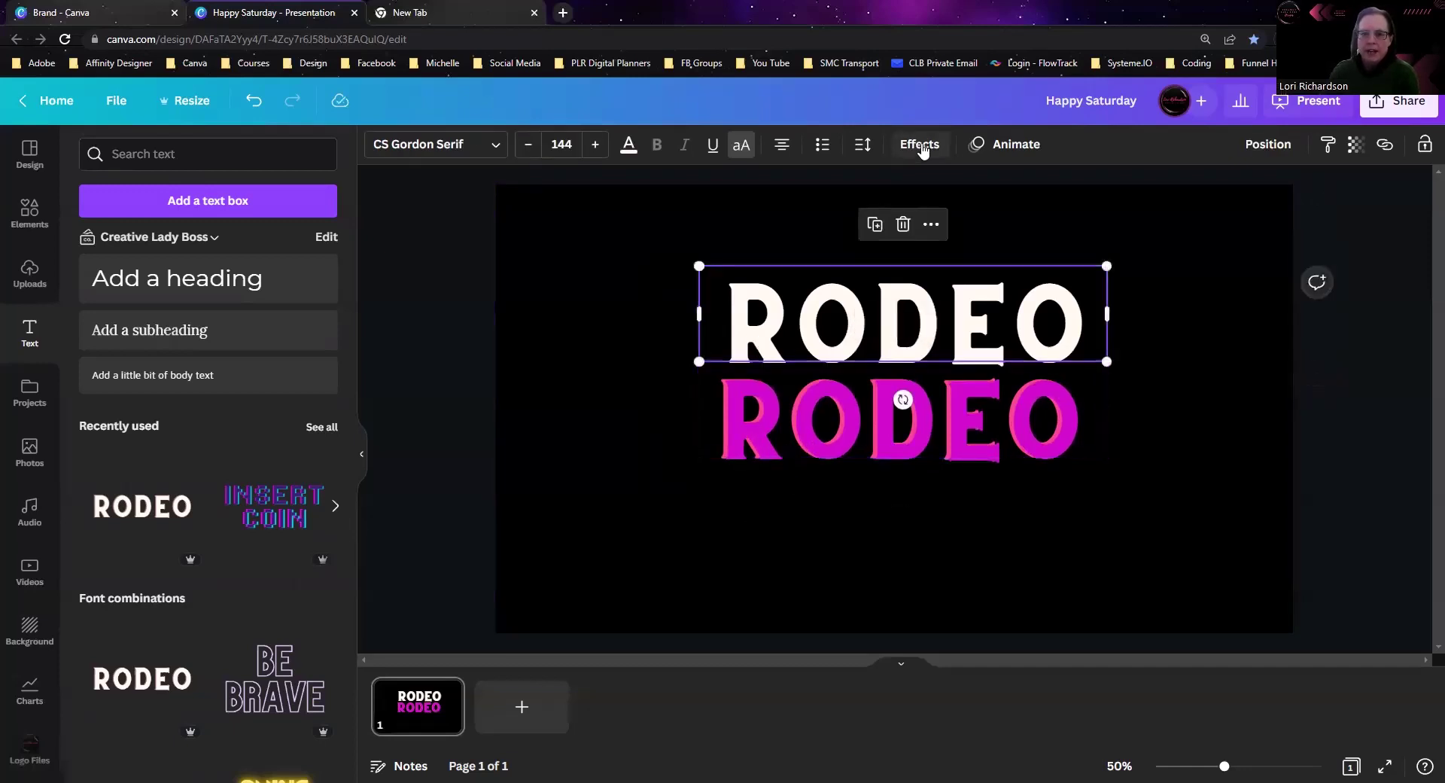
pyautogui.click(902, 146)
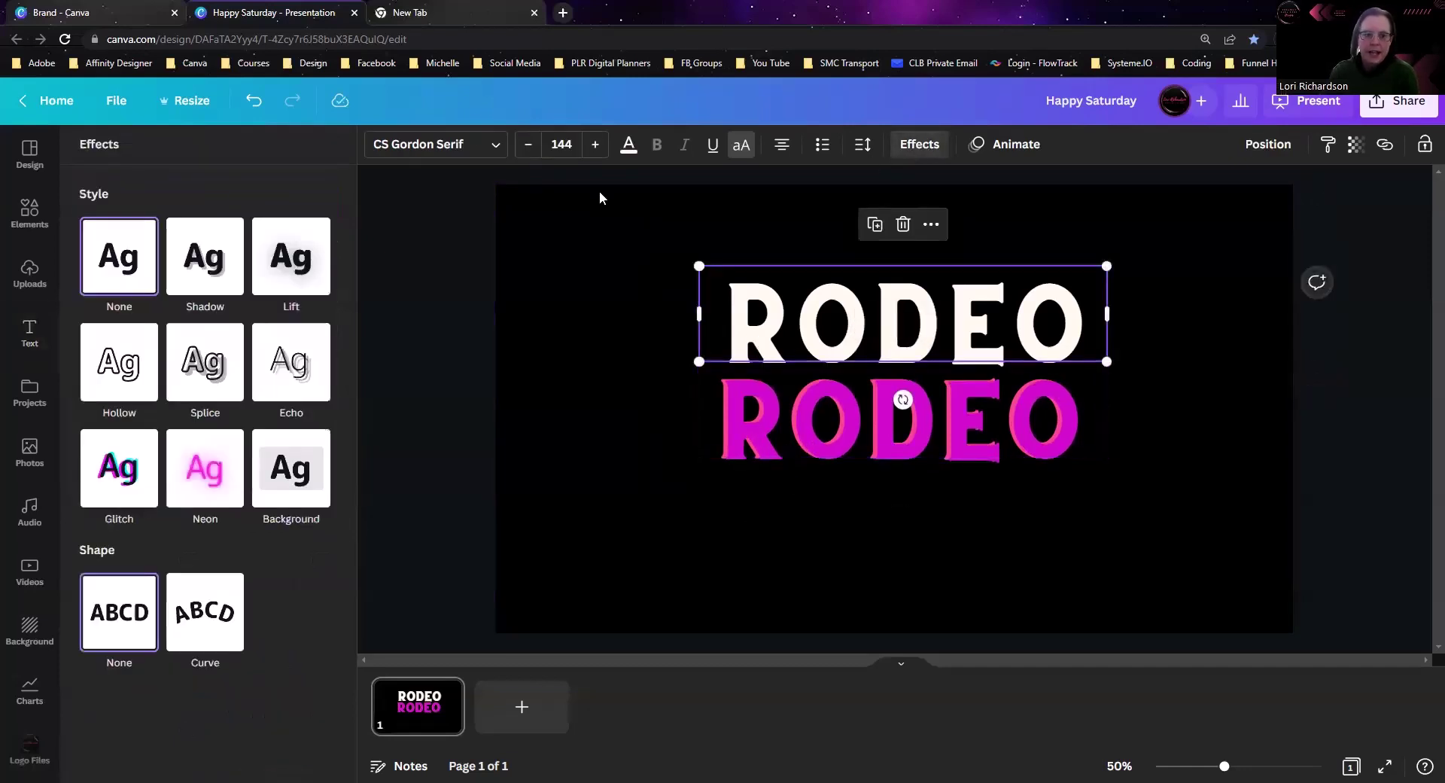
pyautogui.click(101, 378)
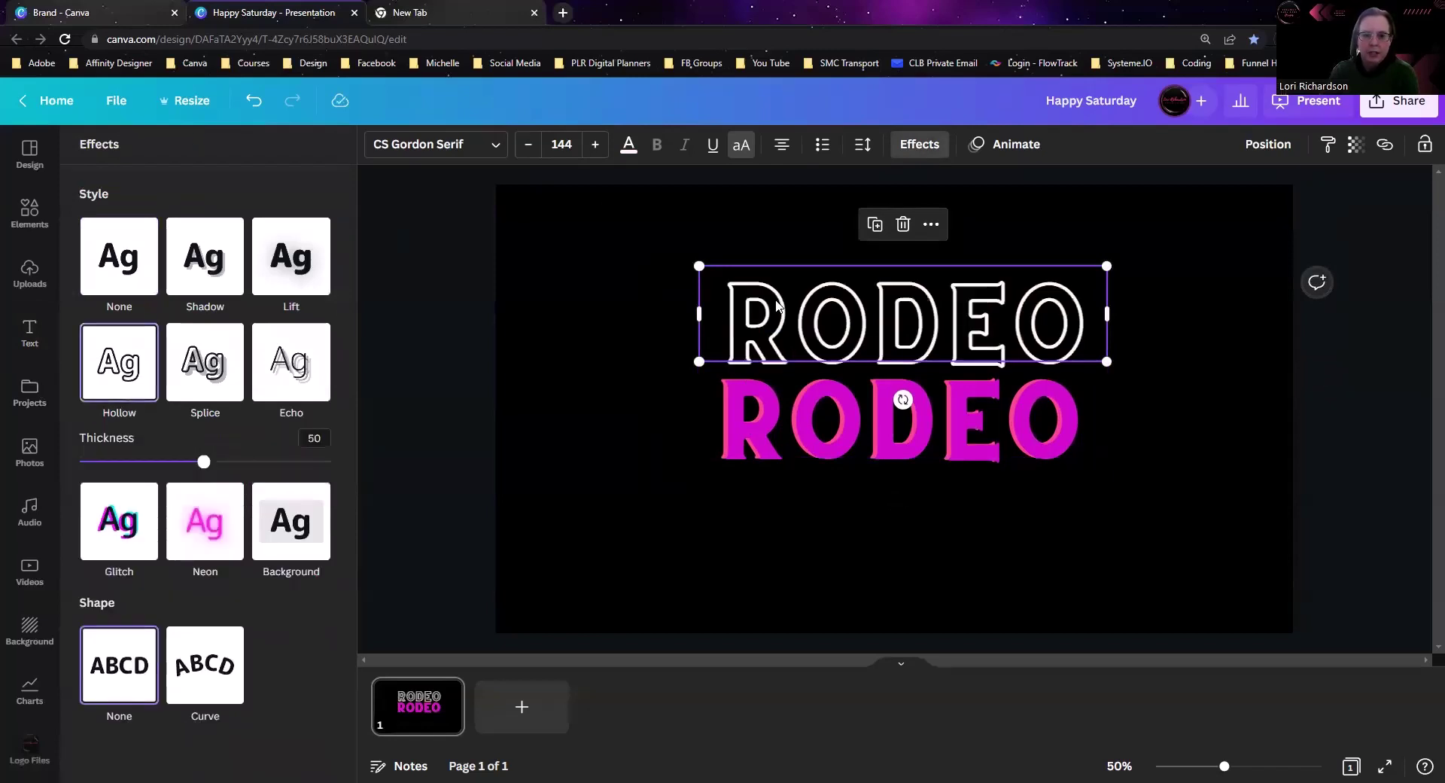
# Place the hollow white RODEO outline over the magenta copy, fine-tuning it slightly to the right.
pyautogui.moveTo(777, 305); pyautogui.dragTo(770, 396)
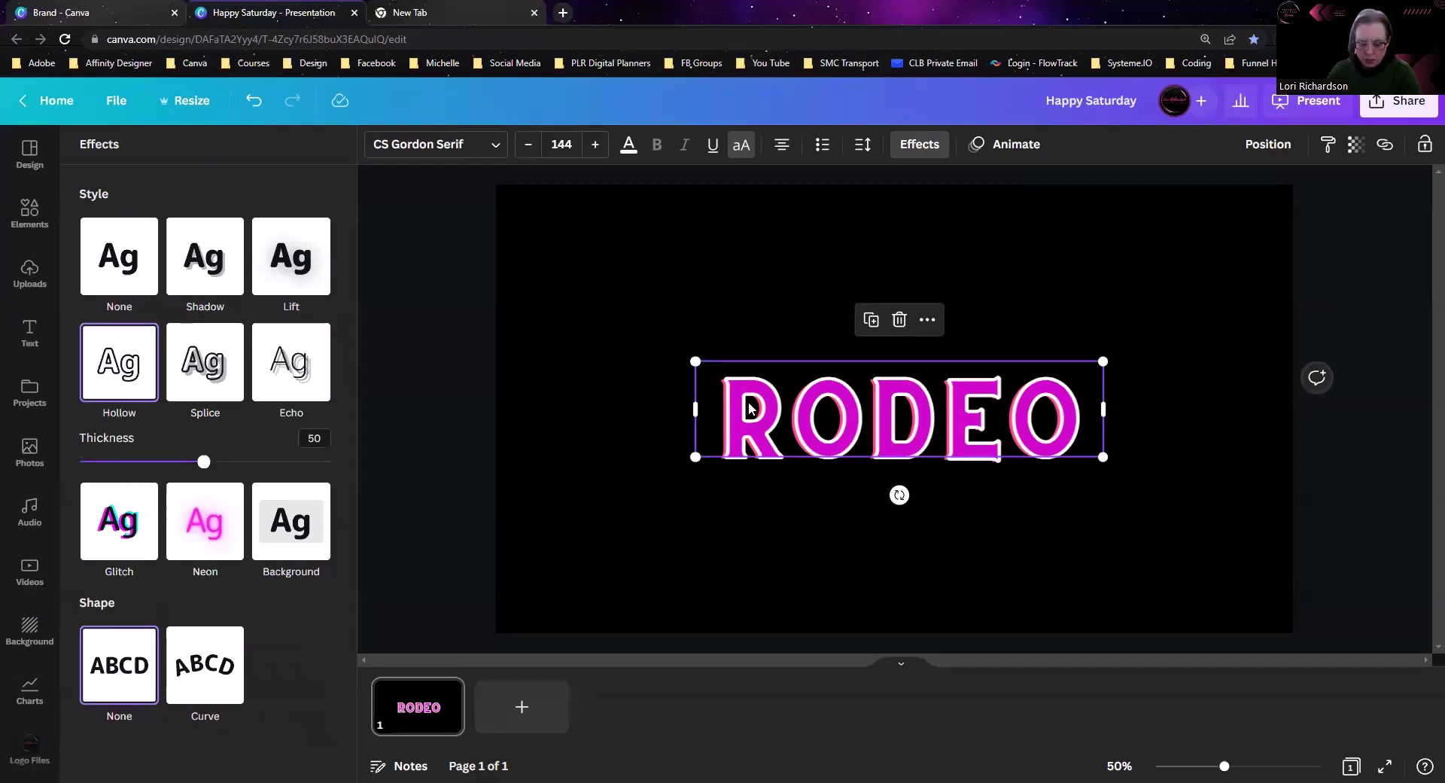
pyautogui.click(749, 408)
pyautogui.click(813, 328)
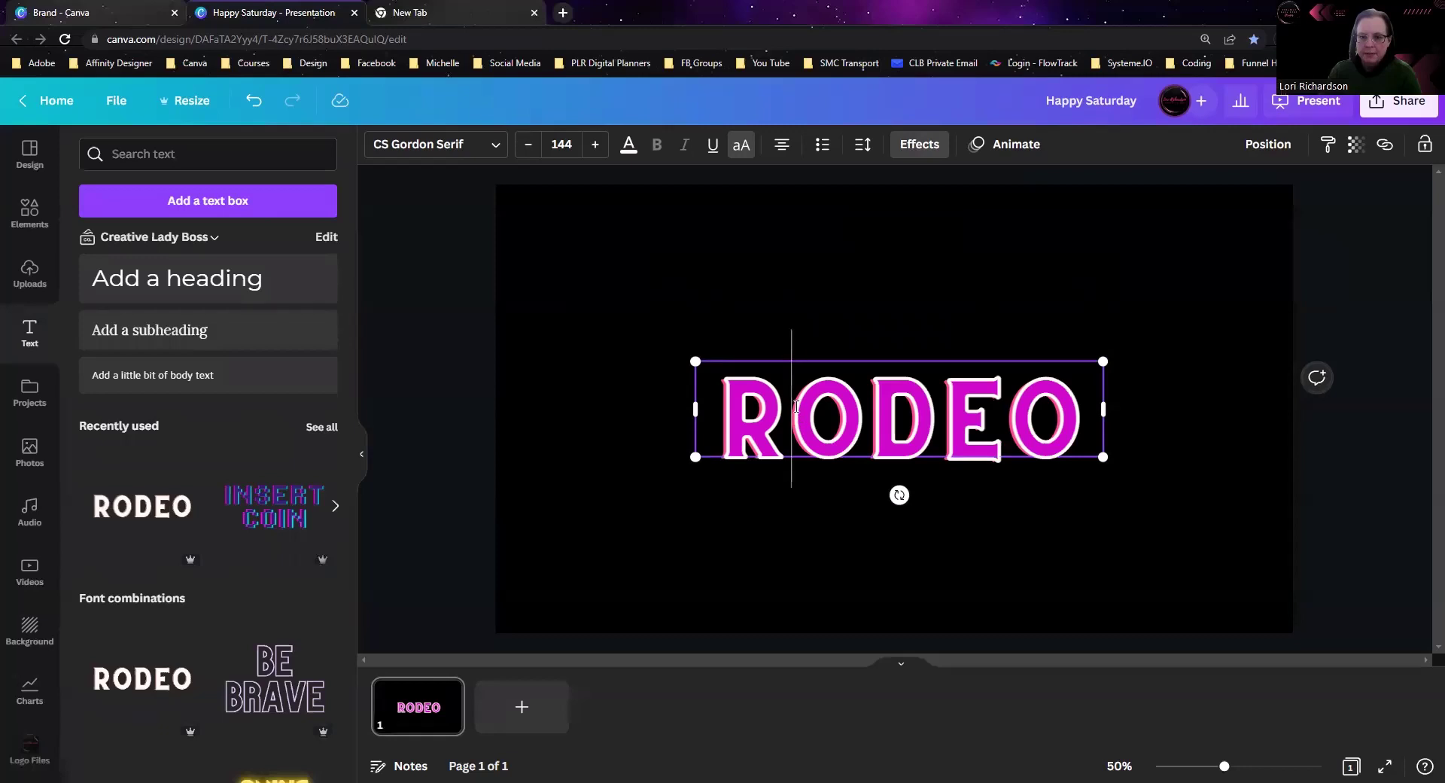
# Move the white outline above and the magenta copy below the pink RODEO so that the three layers are separated.
pyautogui.click(678, 532)
pyautogui.click(727, 450)
pyautogui.moveTo(726, 451); pyautogui.dragTo(735, 322)
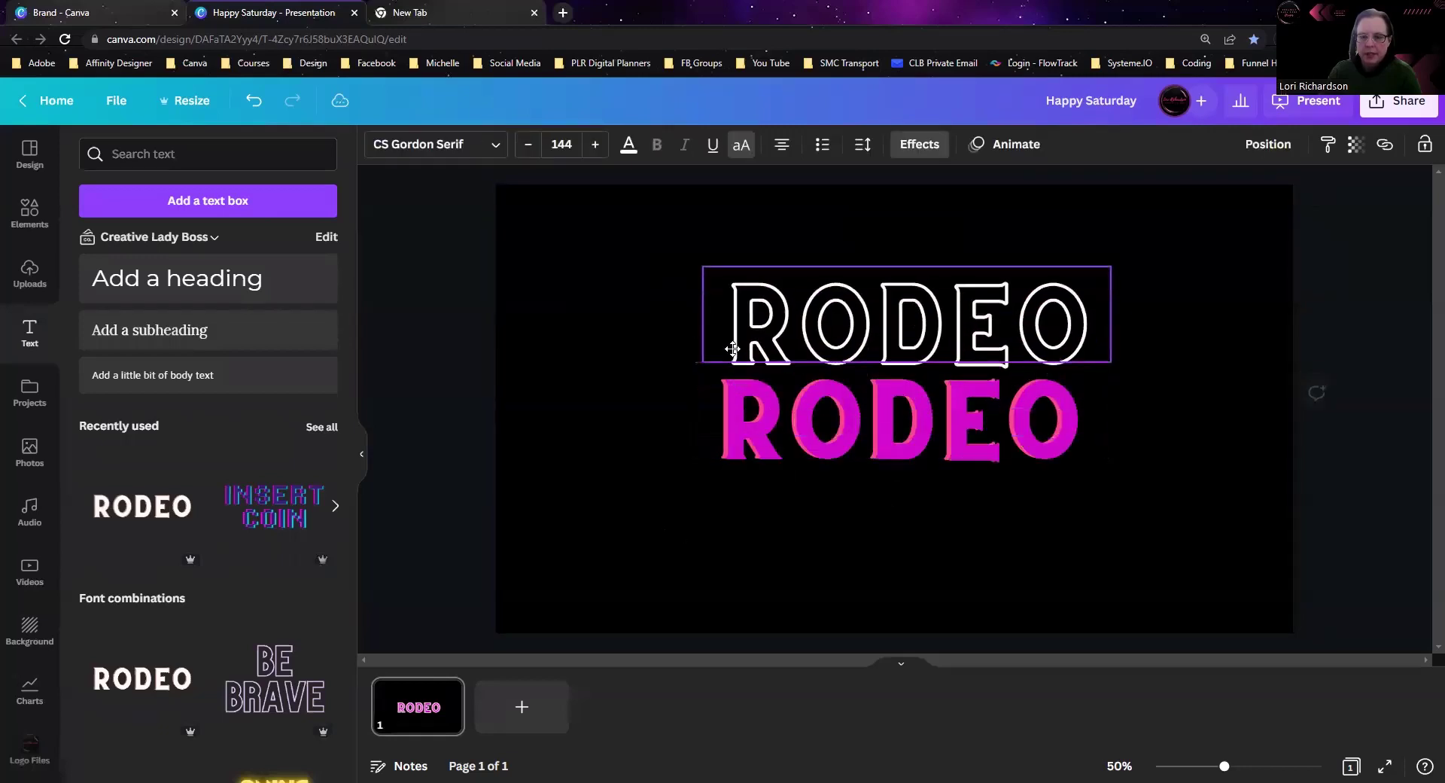
pyautogui.click(736, 431)
pyautogui.moveTo(738, 427); pyautogui.dragTo(737, 504)
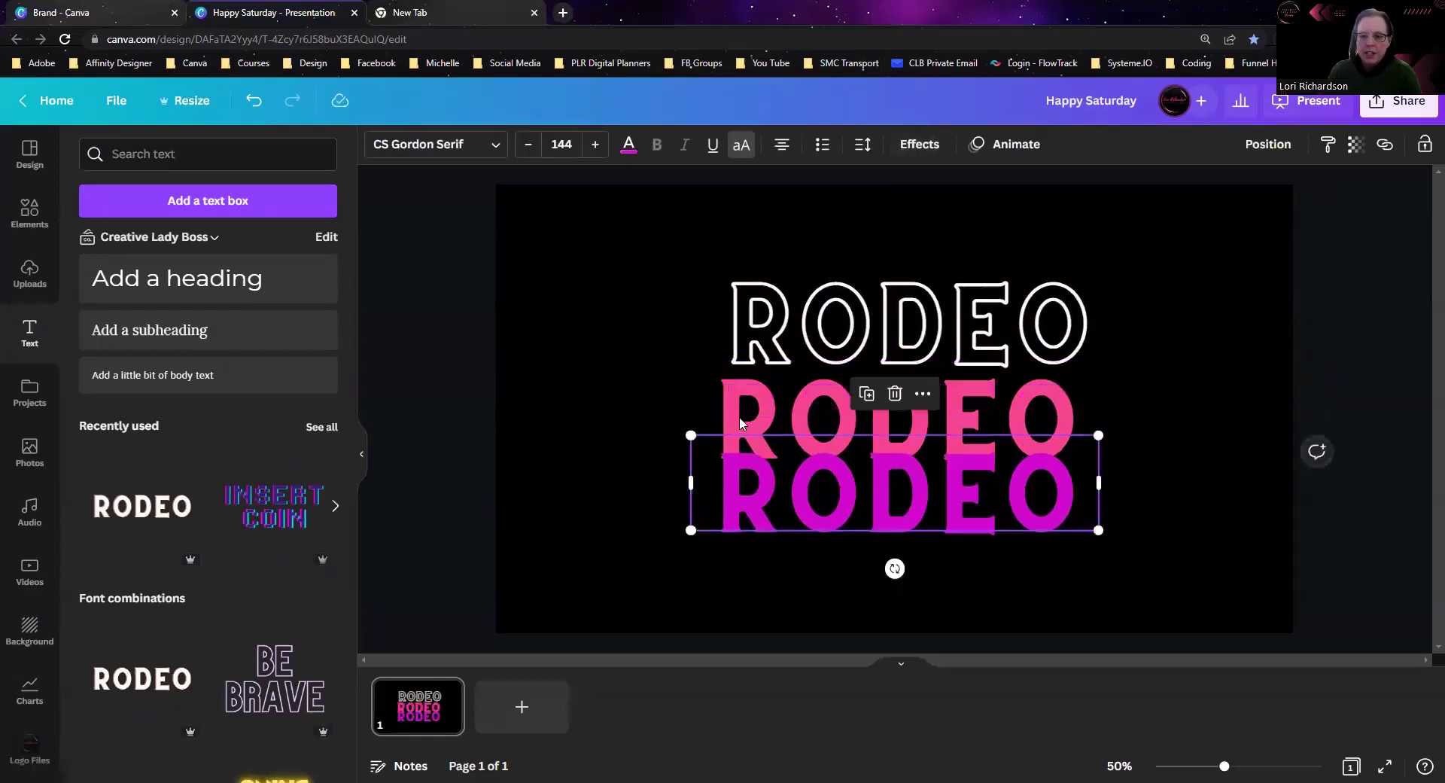
# Make the pink RODEO copy partly transparent by lowering its transparency value.
pyautogui.click(741, 390)
pyautogui.click(739, 400)
pyautogui.click(739, 400)
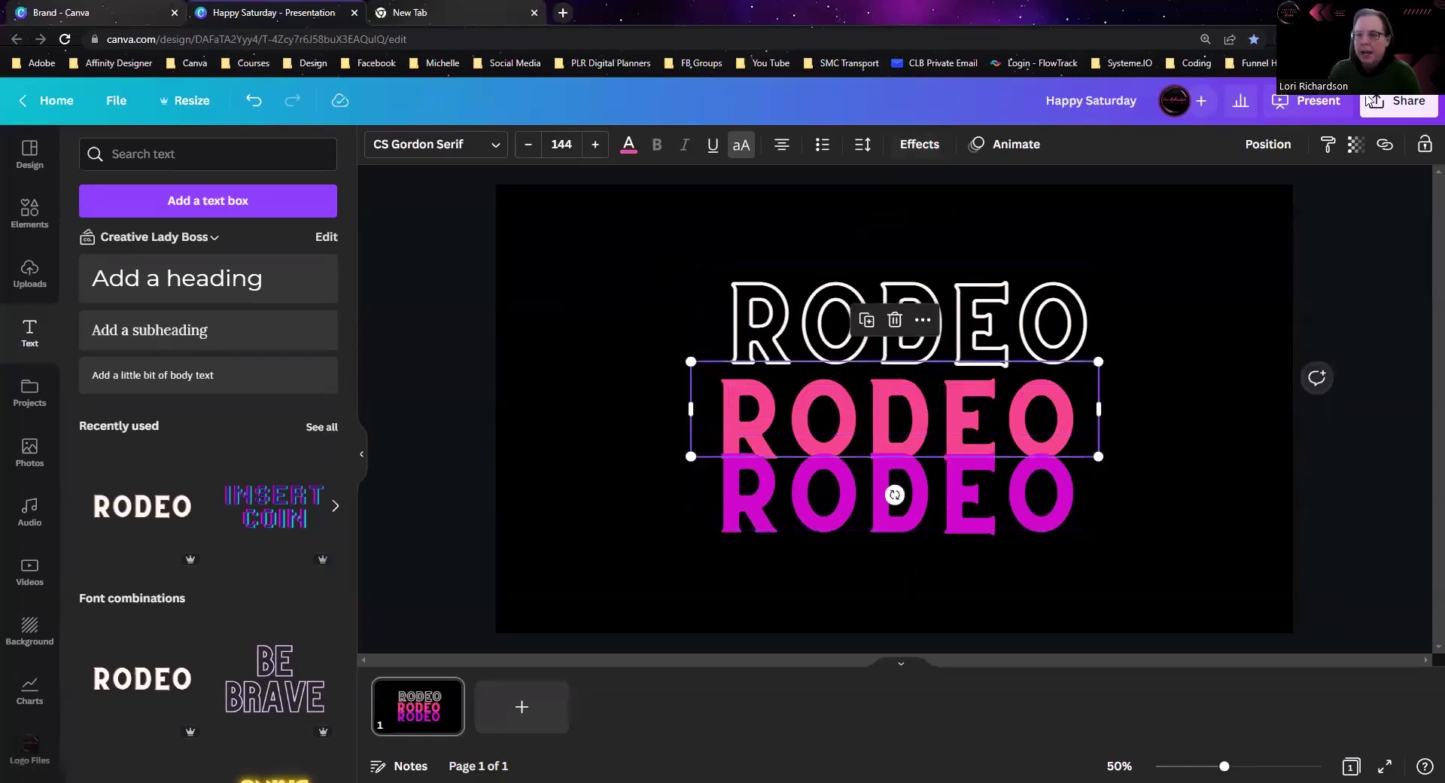
pyautogui.click(1356, 145)
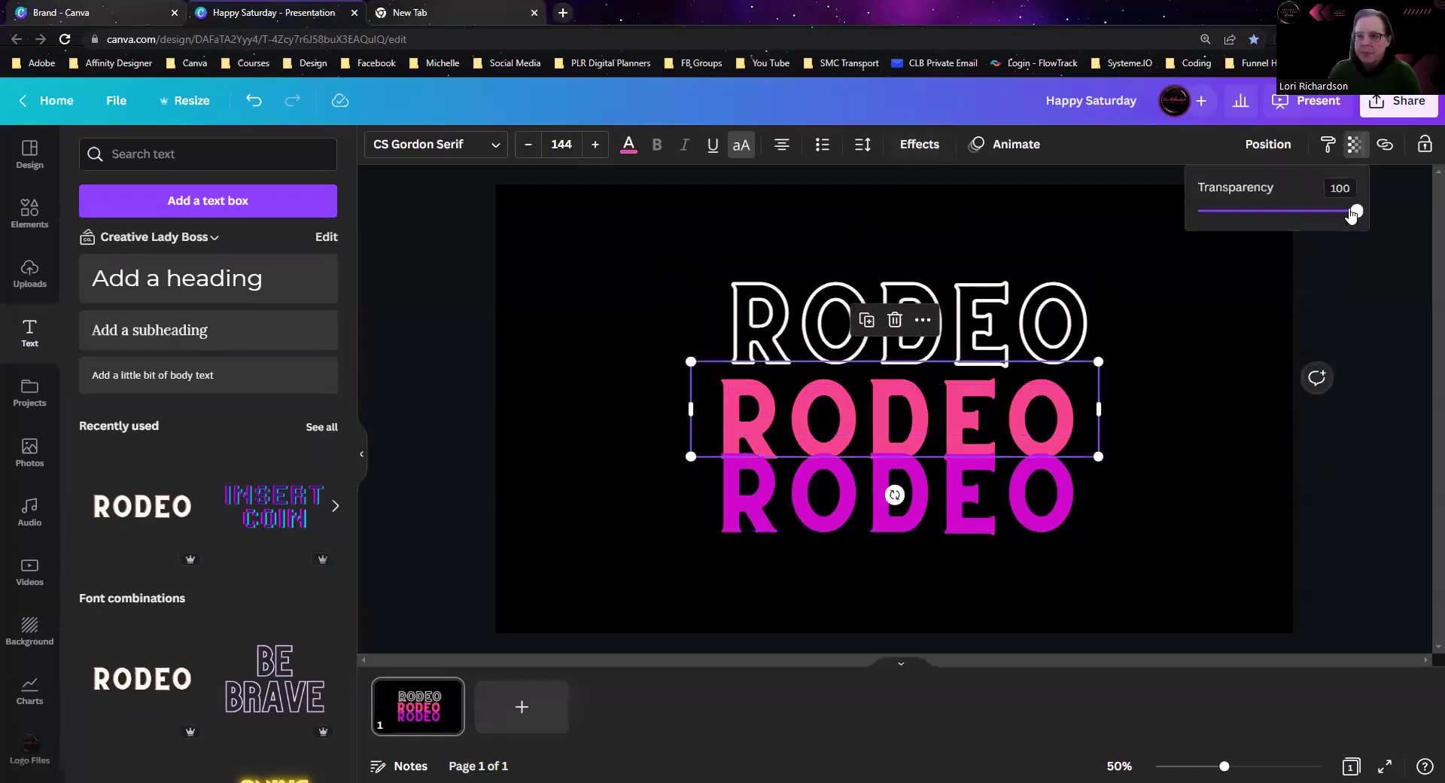
pyautogui.moveTo(1358, 211); pyautogui.dragTo(1301, 217)
# Move the magenta RODEO back over the faded pink copy, offset slightly to the right.
pyautogui.click(911, 521)
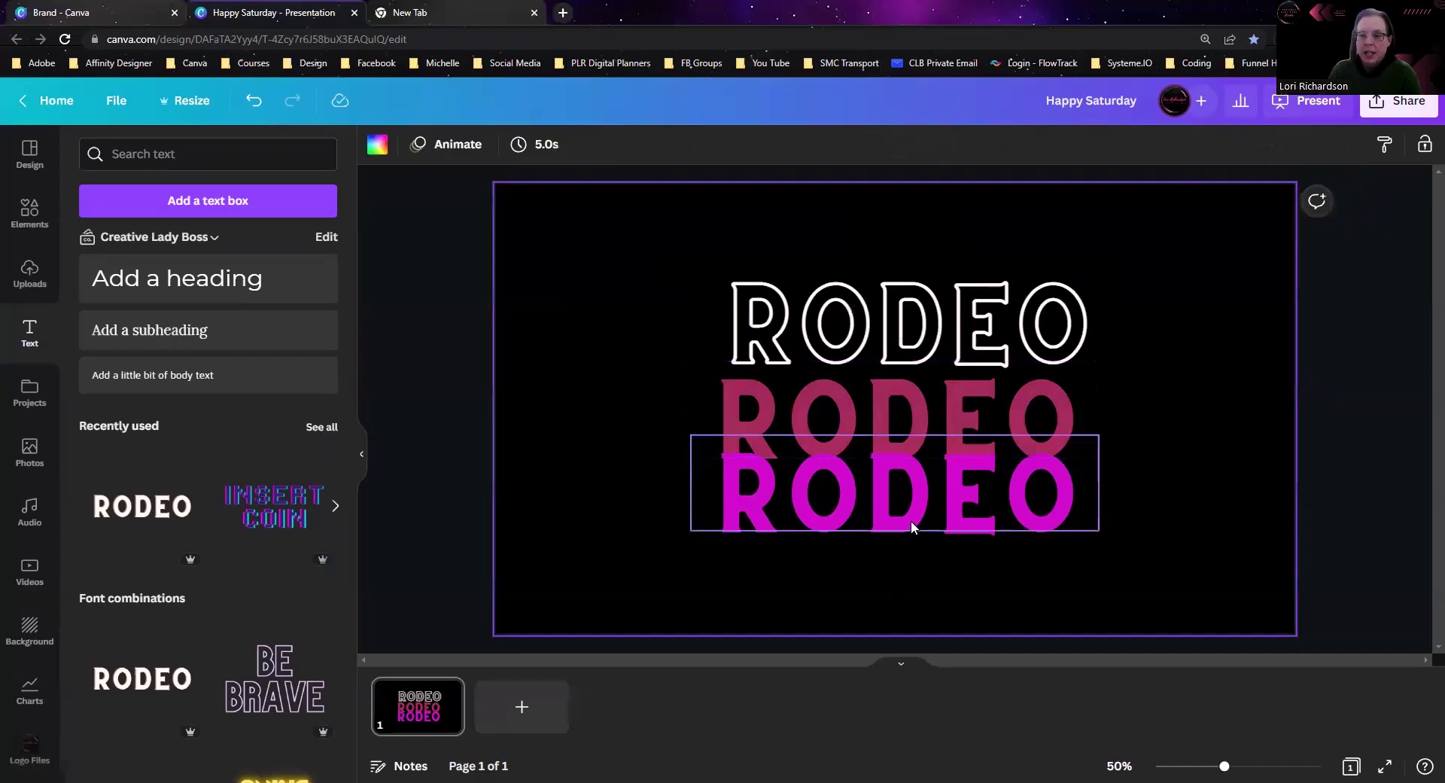
pyautogui.moveTo(911, 521); pyautogui.dragTo(913, 448)
pyautogui.press('Escape')
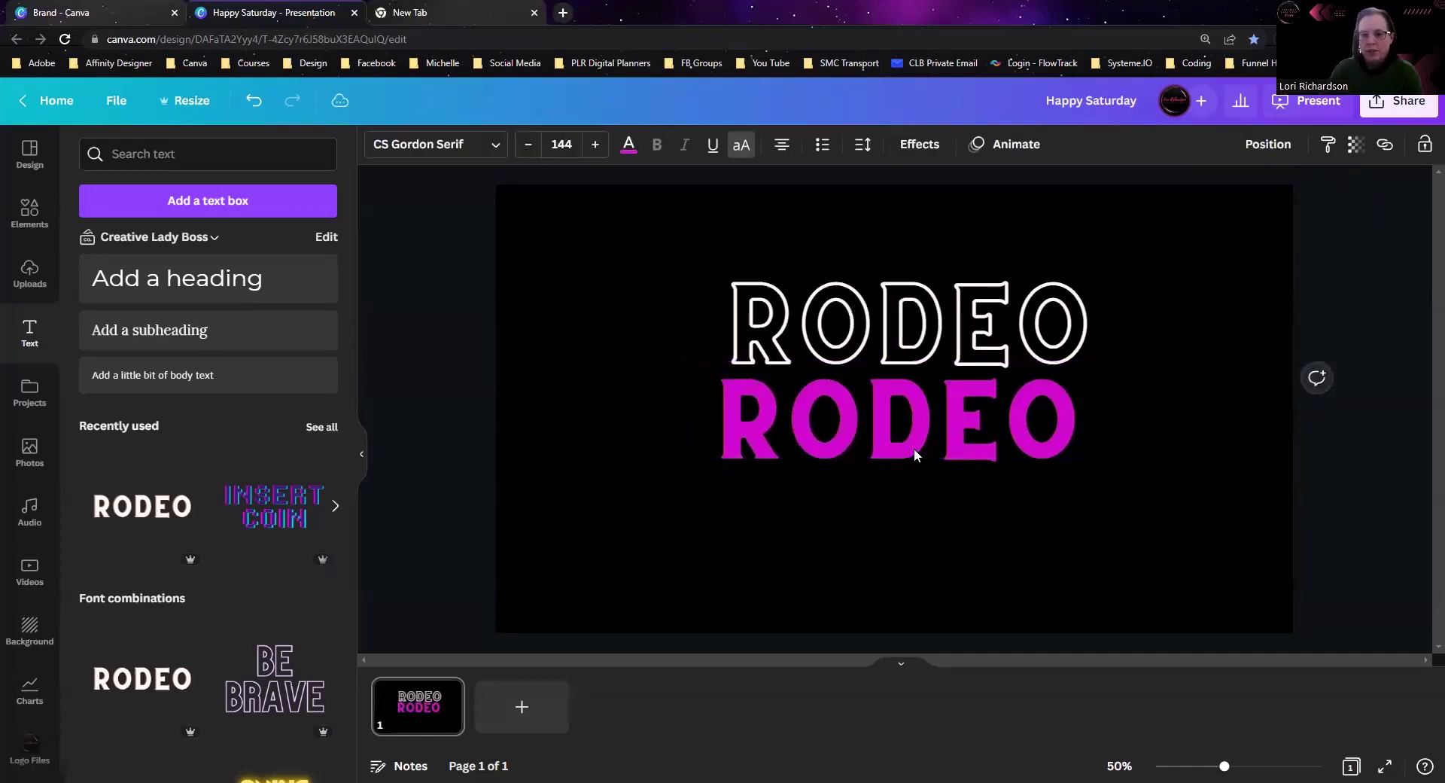
# Place the hollow white RODEO outline over the magenta copy, nudged slightly to its right, and deselect it.
pyautogui.click(827, 359)
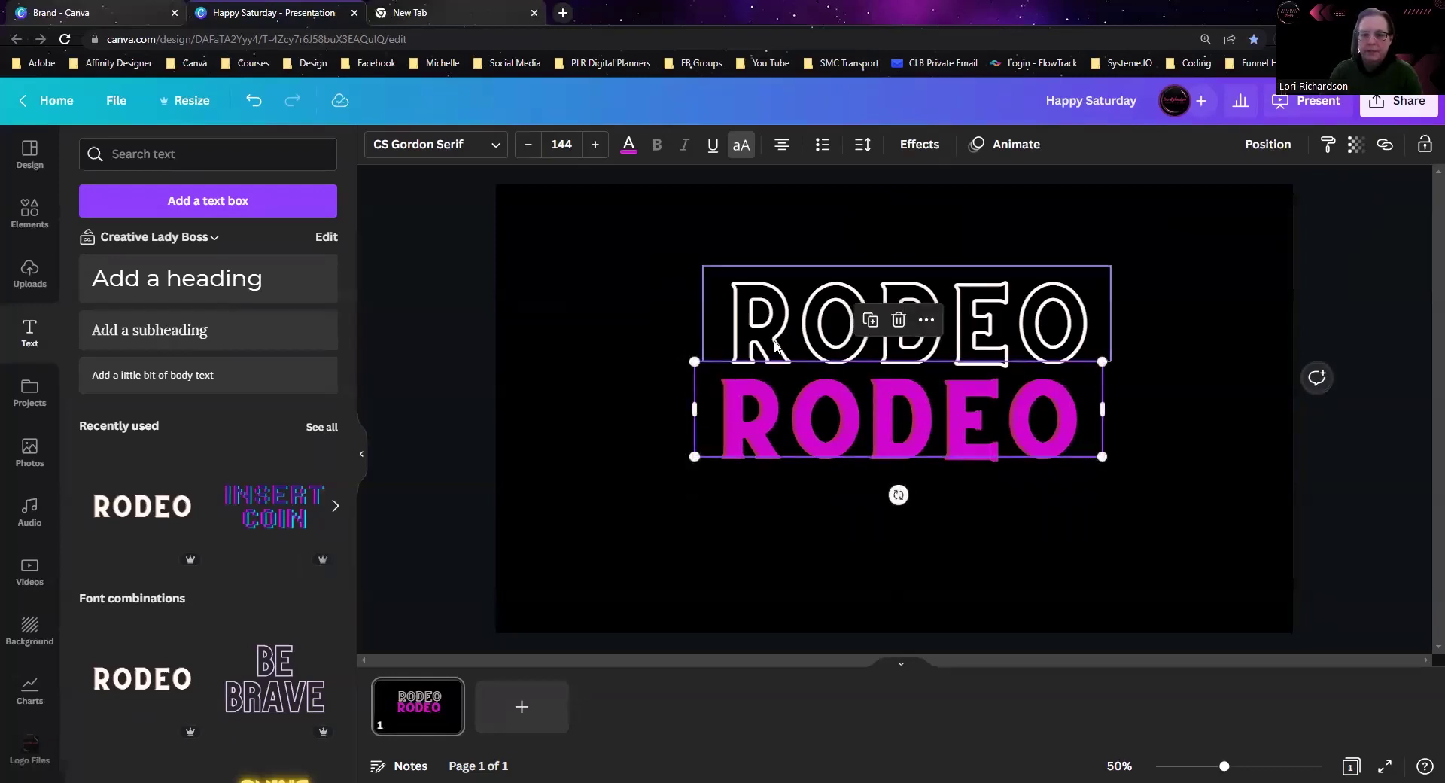
pyautogui.moveTo(776, 342); pyautogui.dragTo(766, 435)
pyautogui.press('Escape')
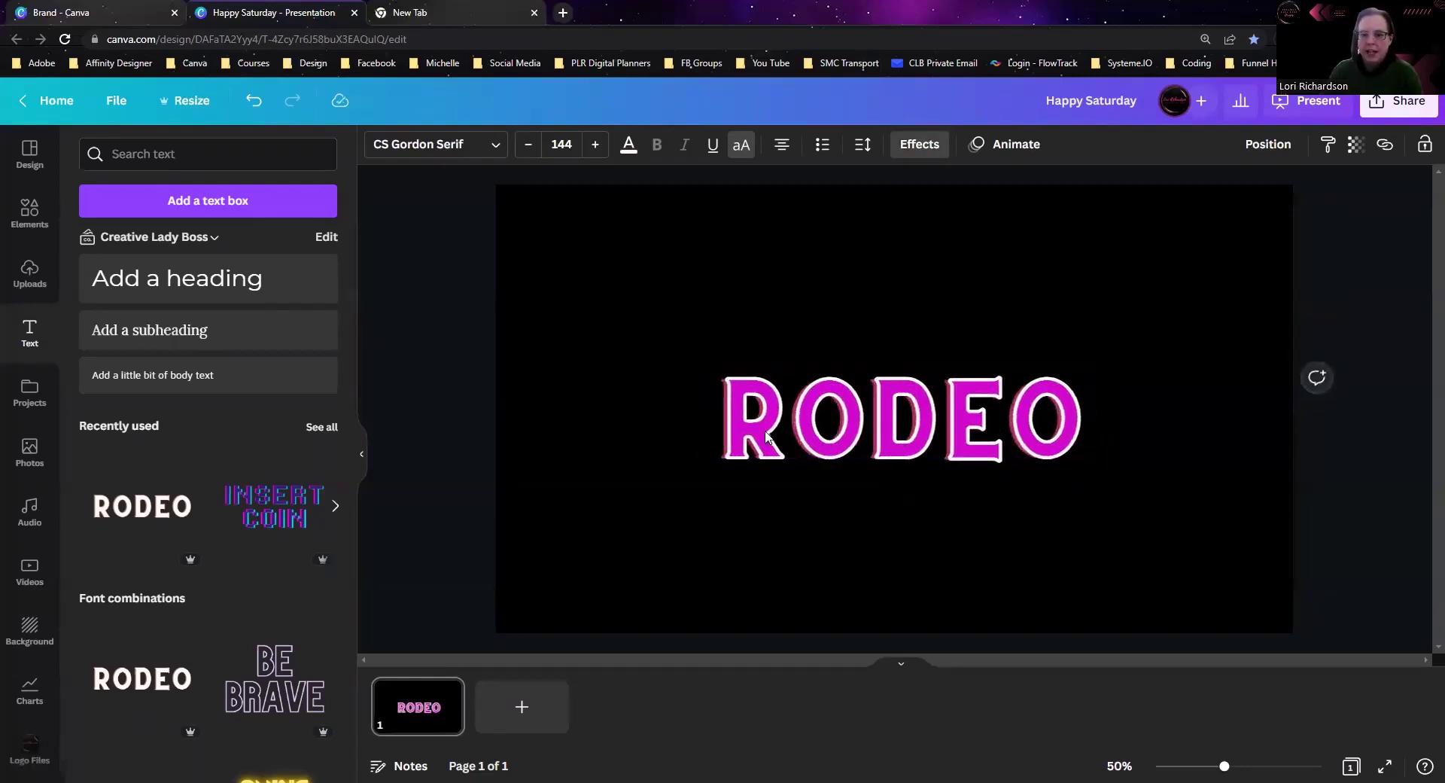
pyautogui.click(766, 436)
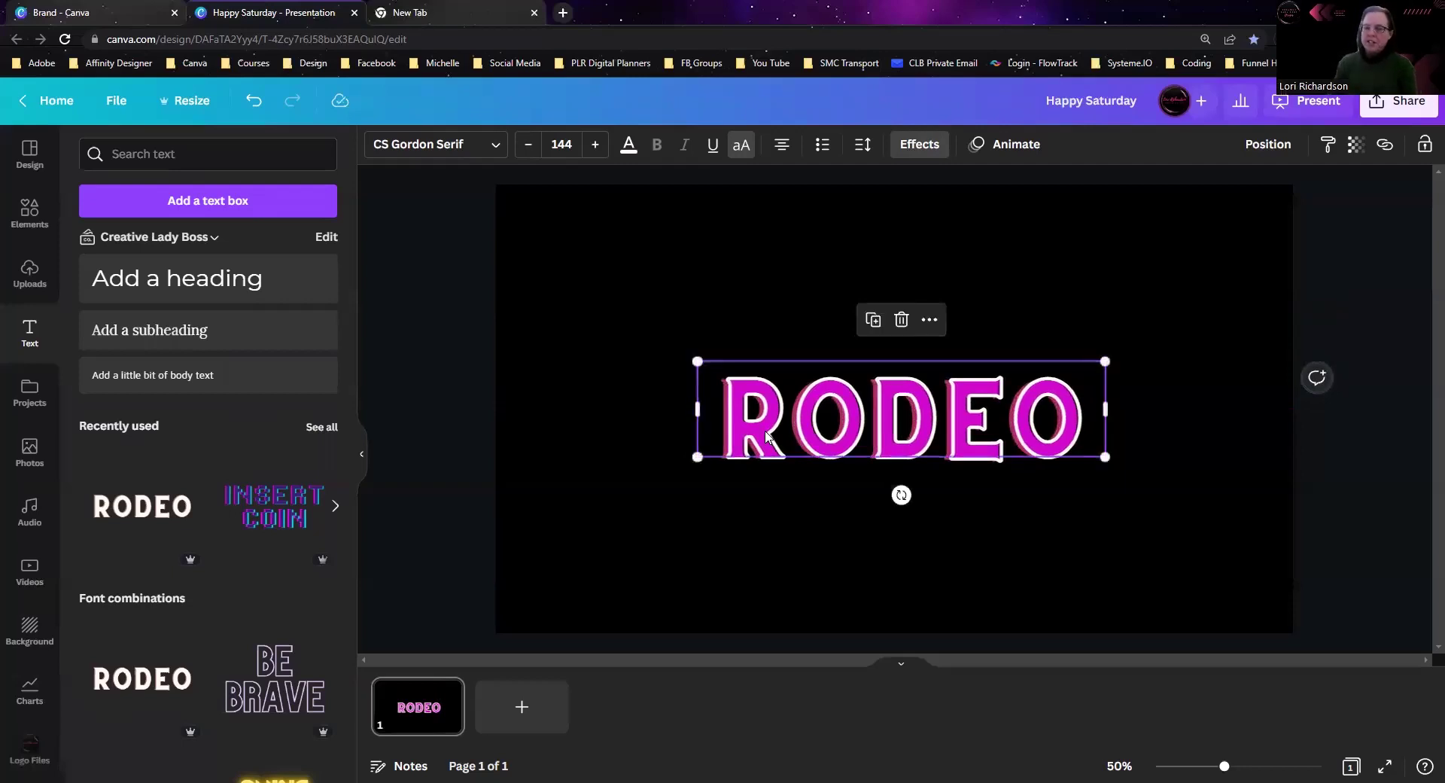
pyautogui.click(608, 267)
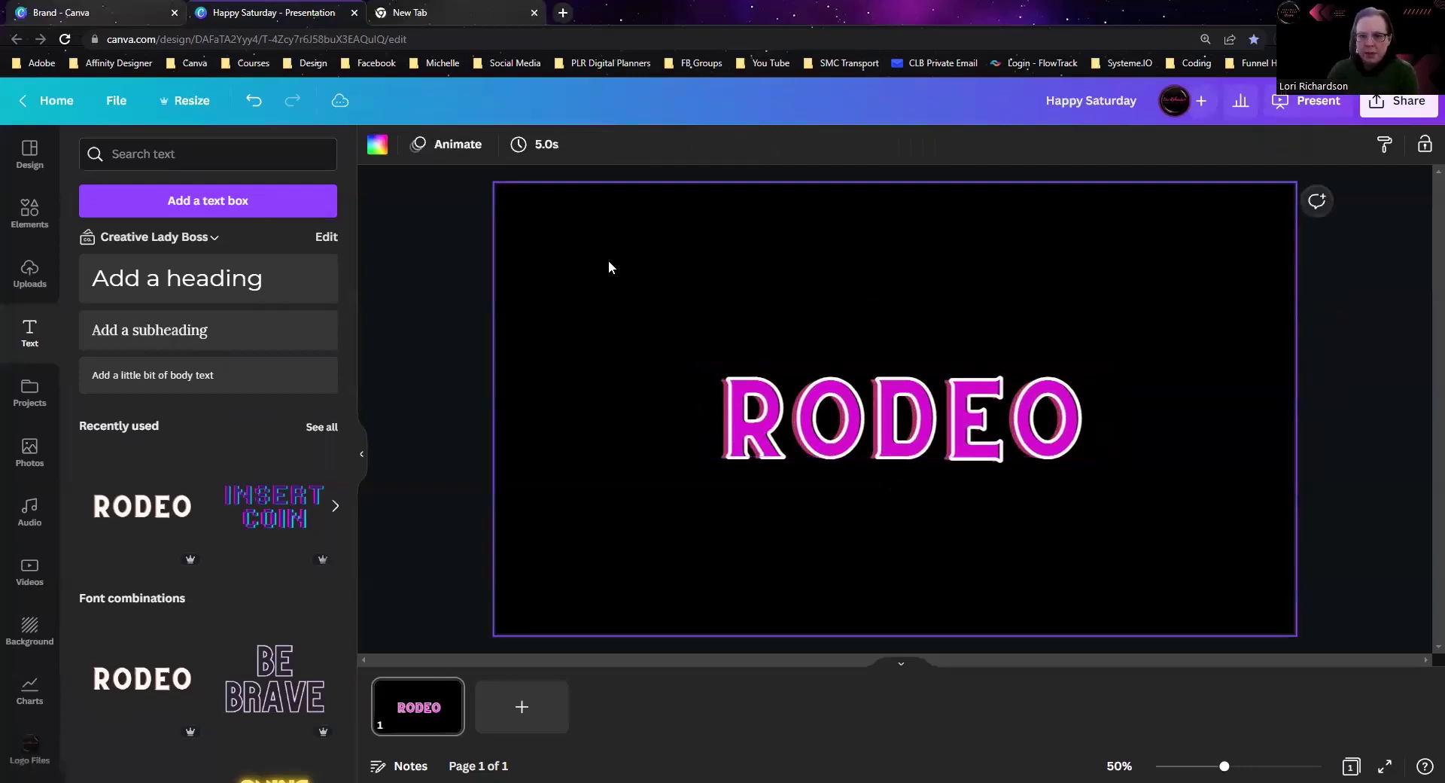
# Add the BE BRAVE font combination to the page and open its text effect settings.
pyautogui.click(264, 693)
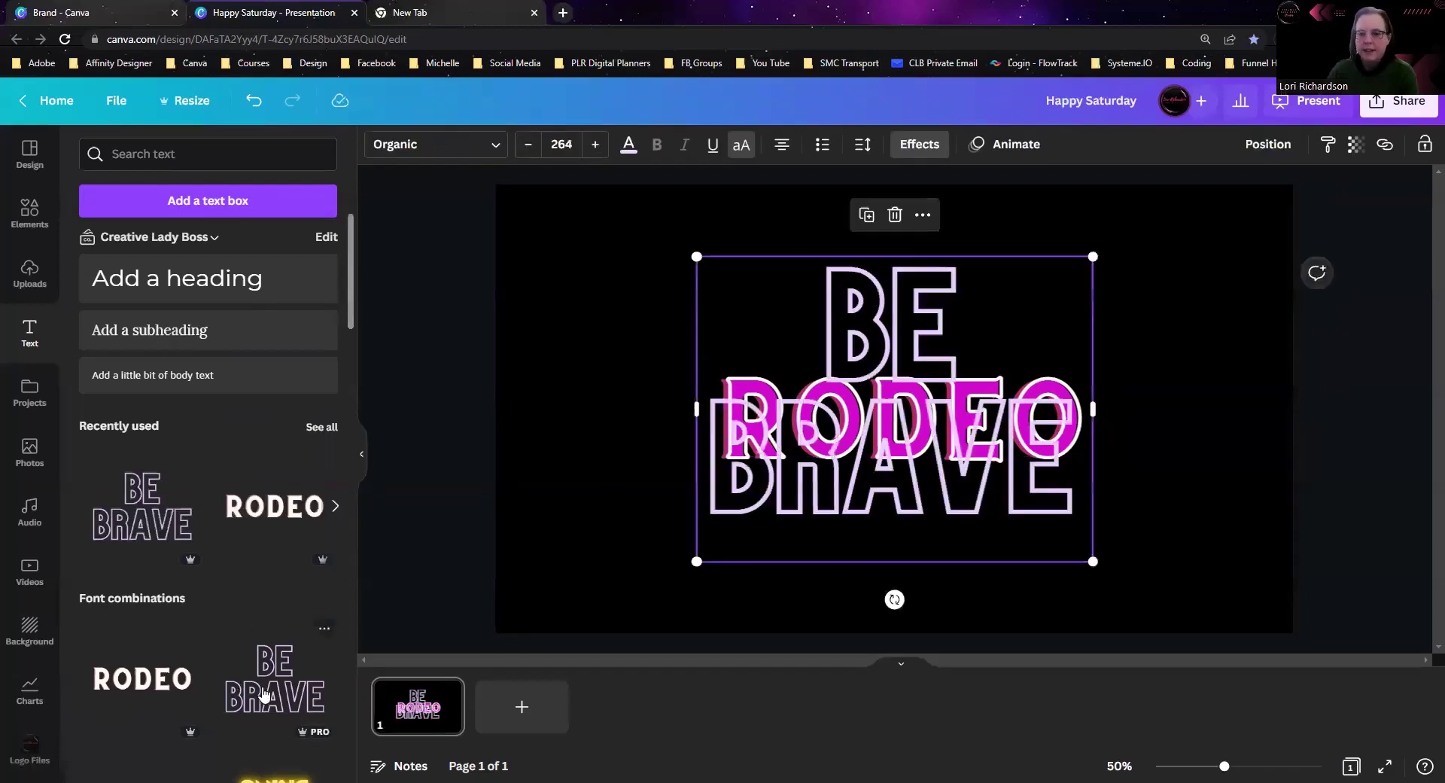
pyautogui.click(908, 144)
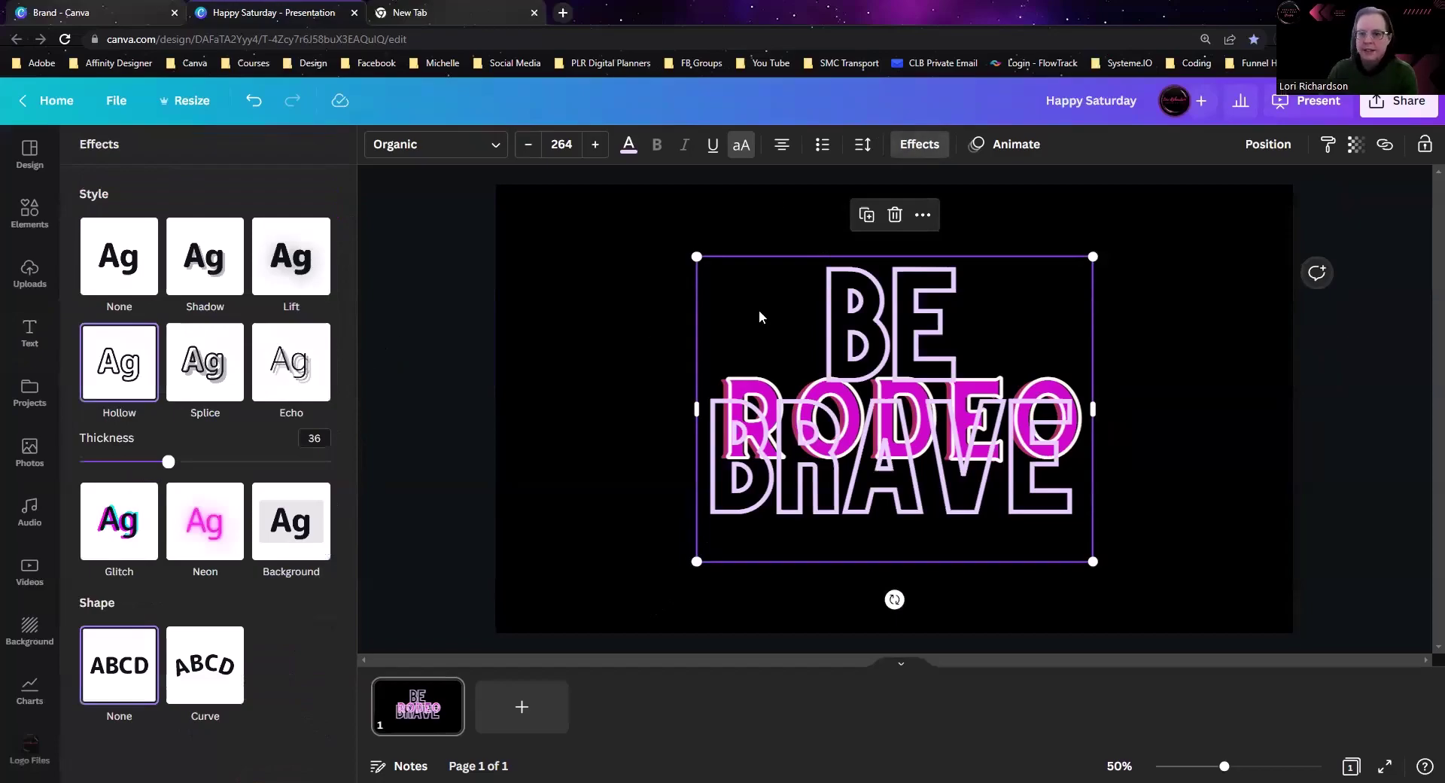